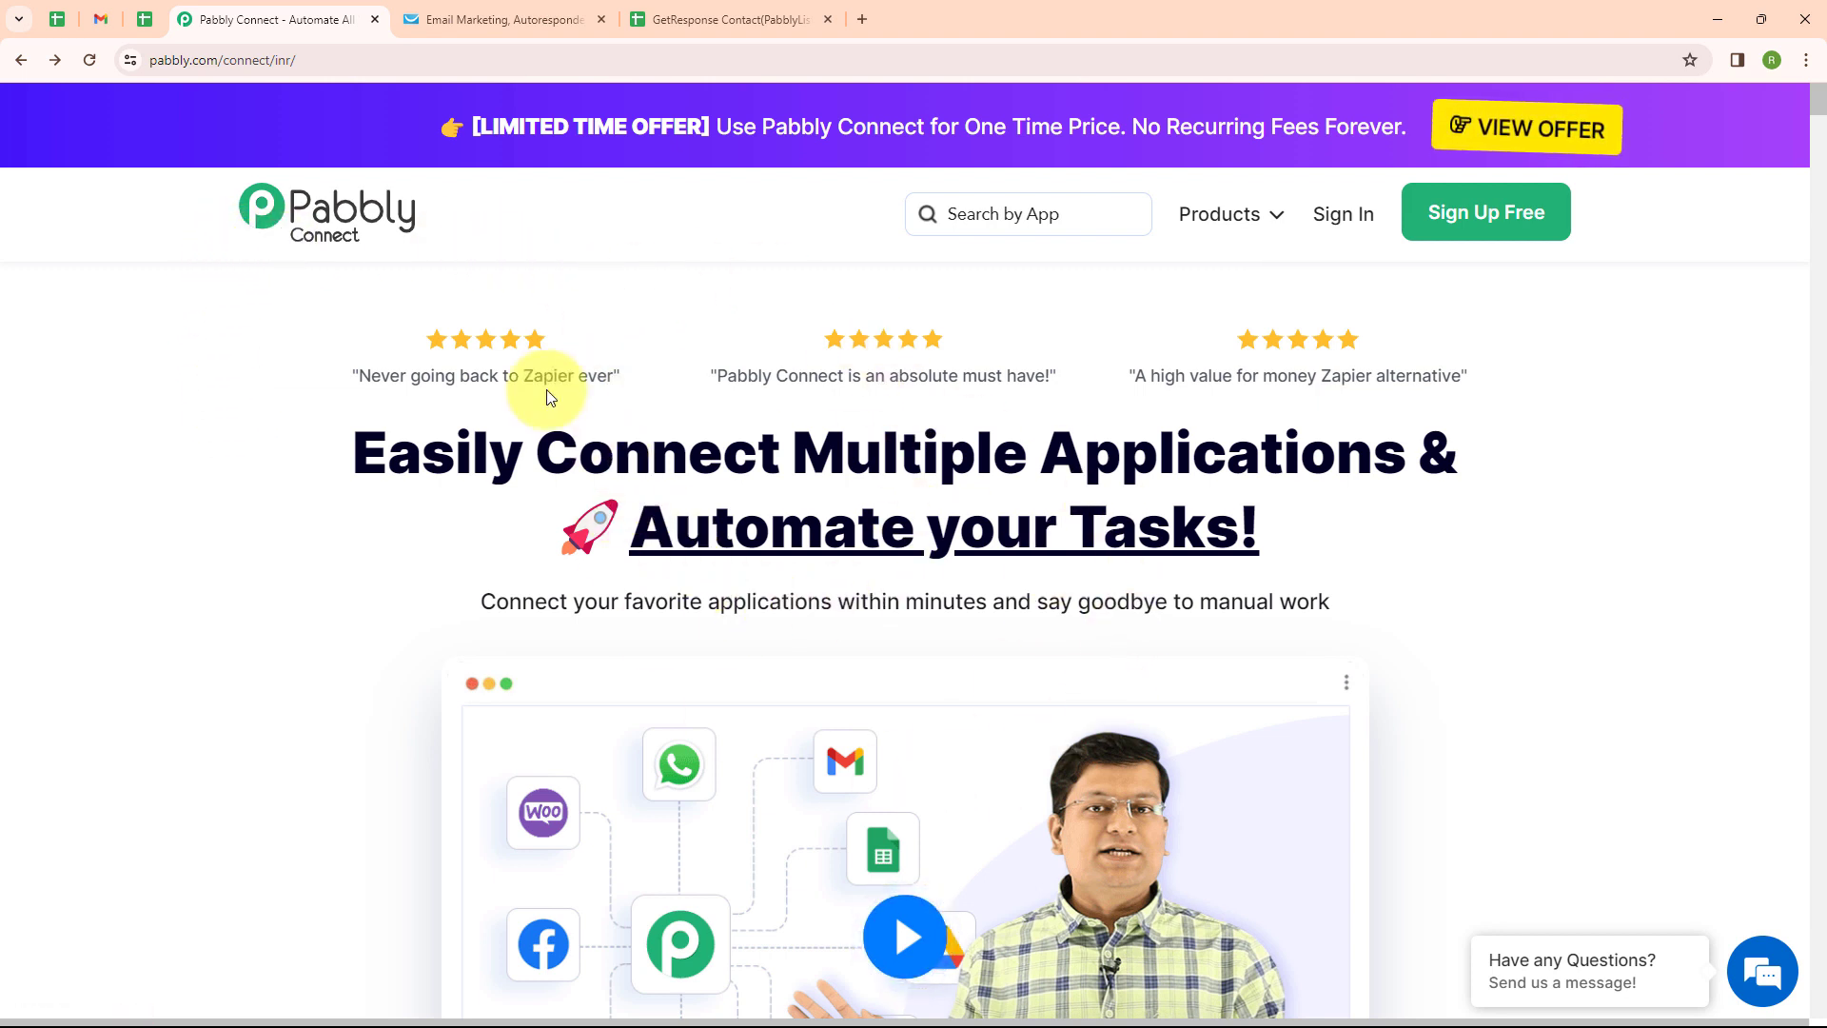
# Open the Pabbly Connect dashboard from the All Pabbly Apps page's Access Now link
pyautogui.click(314, 58)
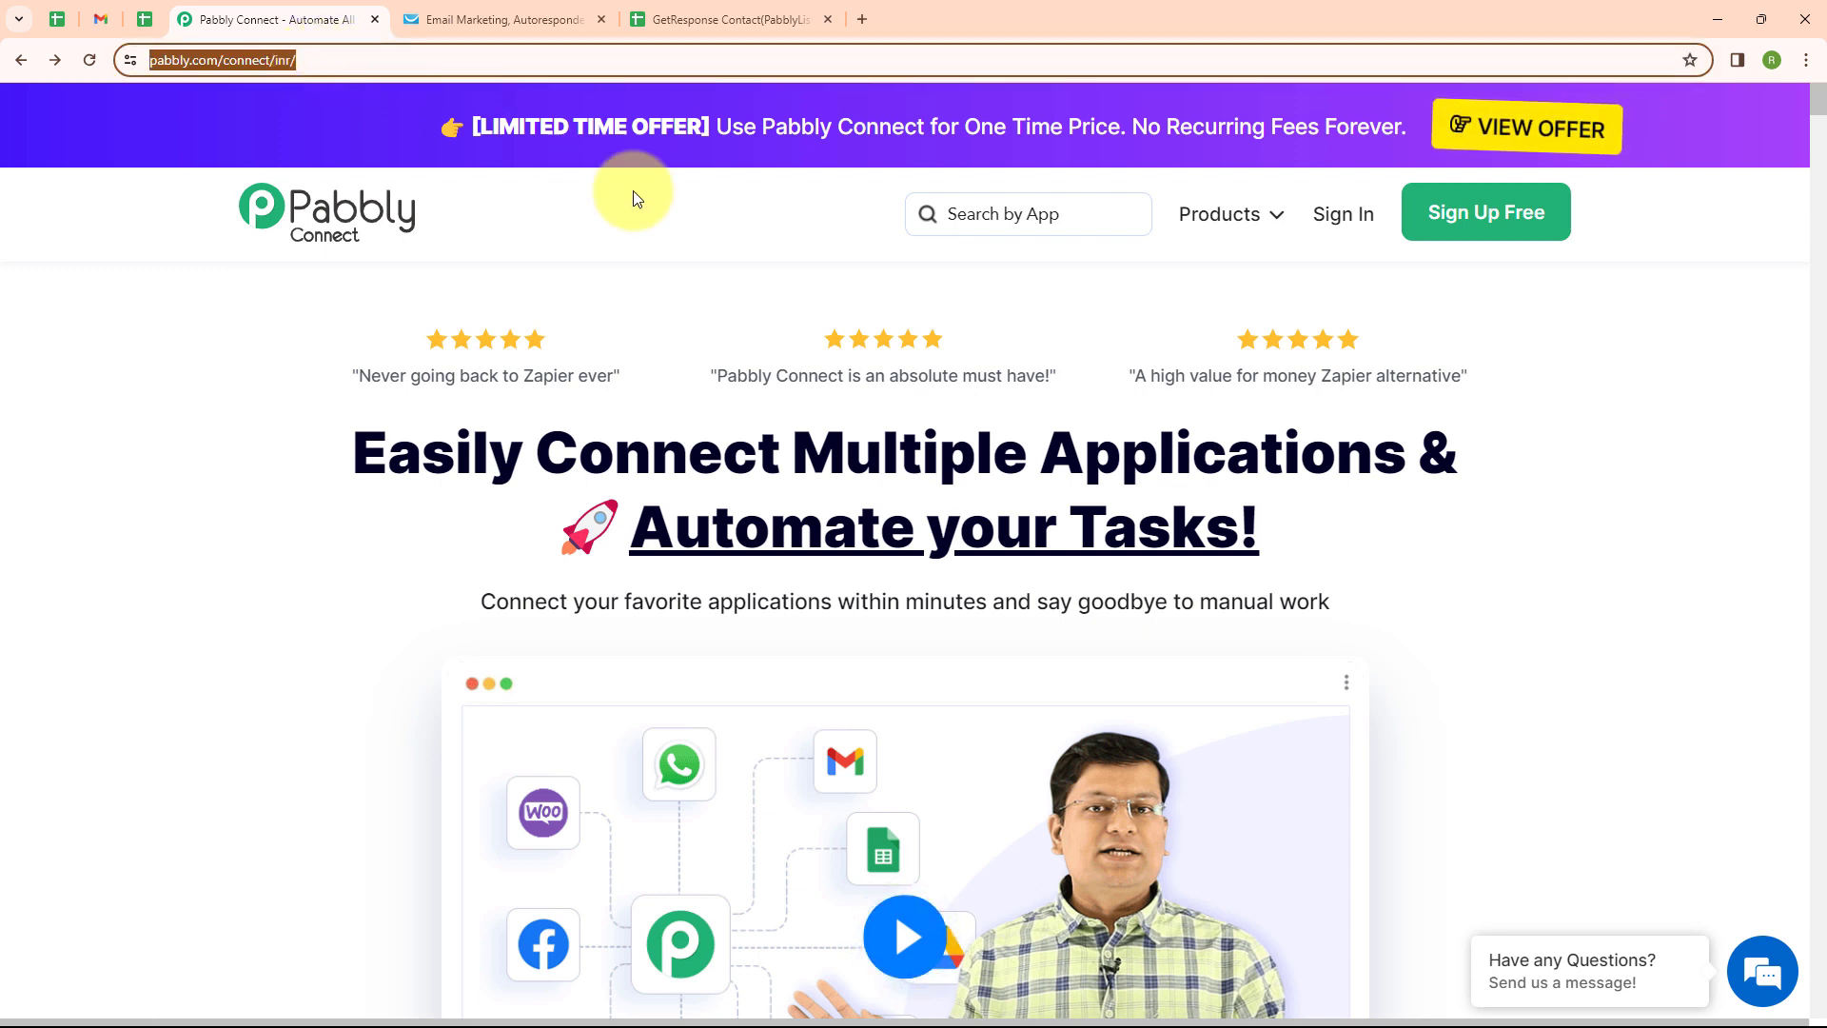
pyautogui.click(698, 258)
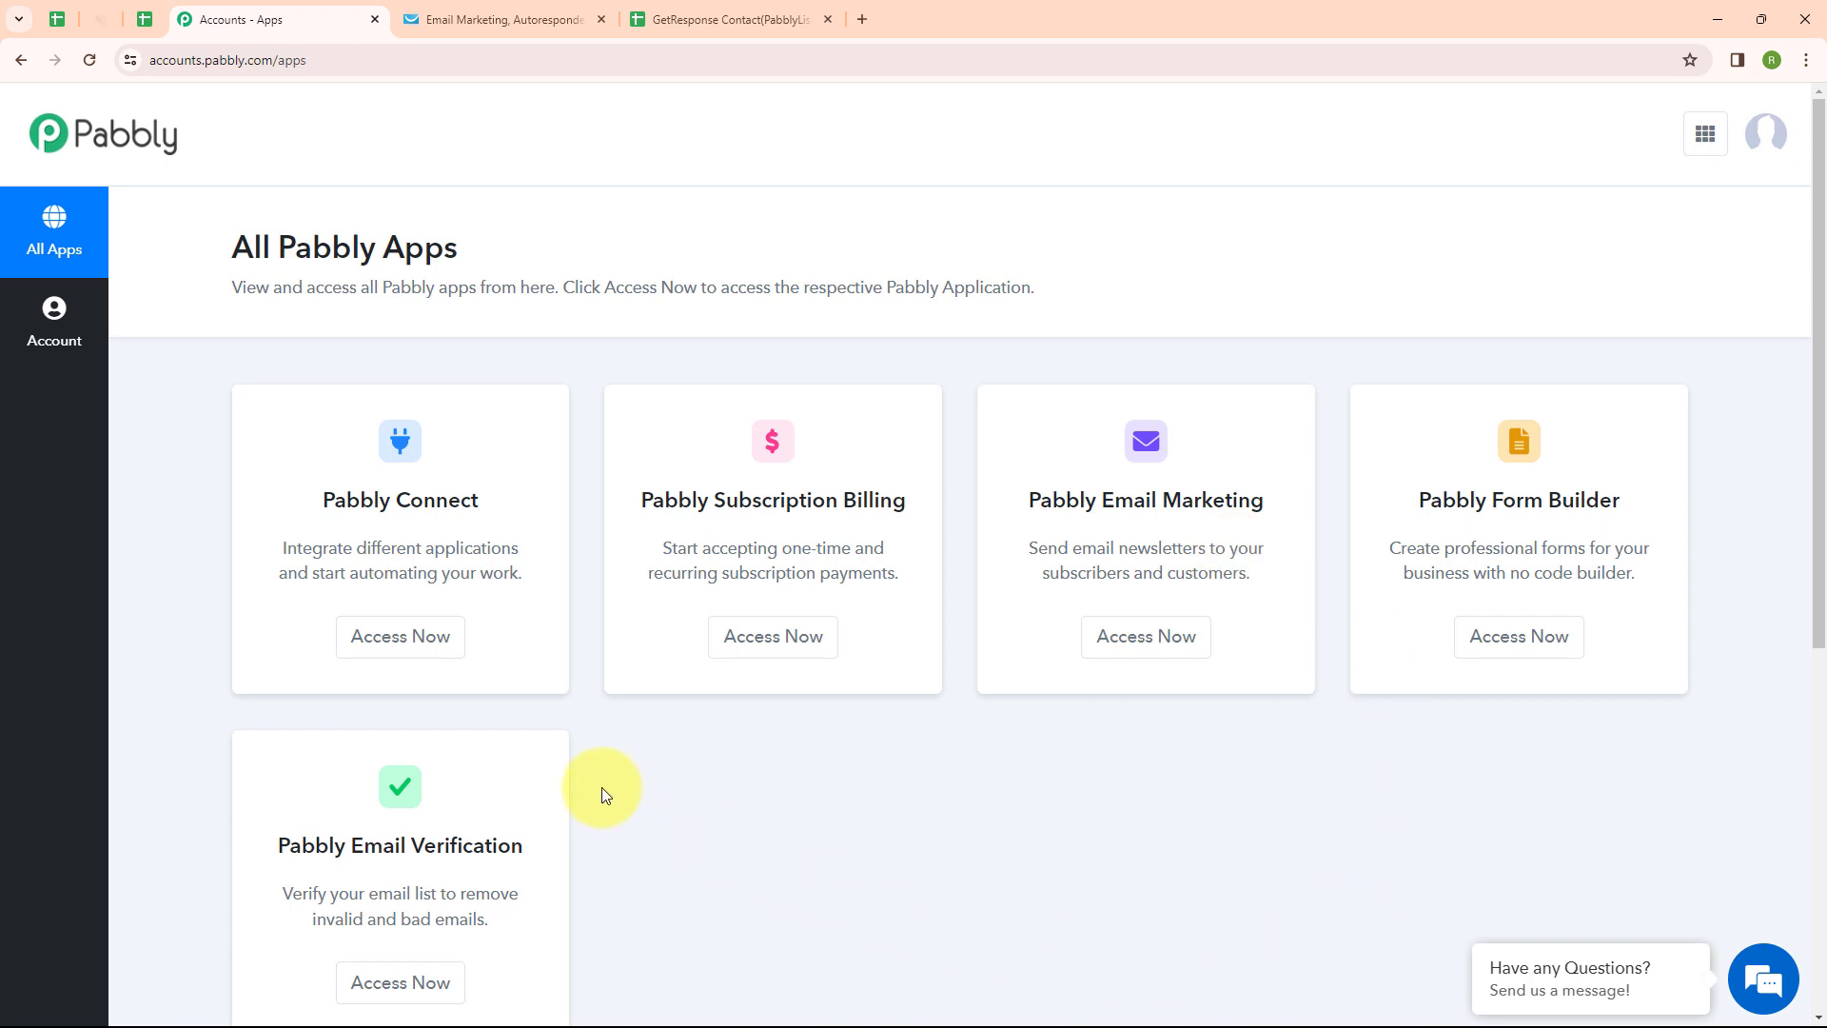
pyautogui.click(401, 664)
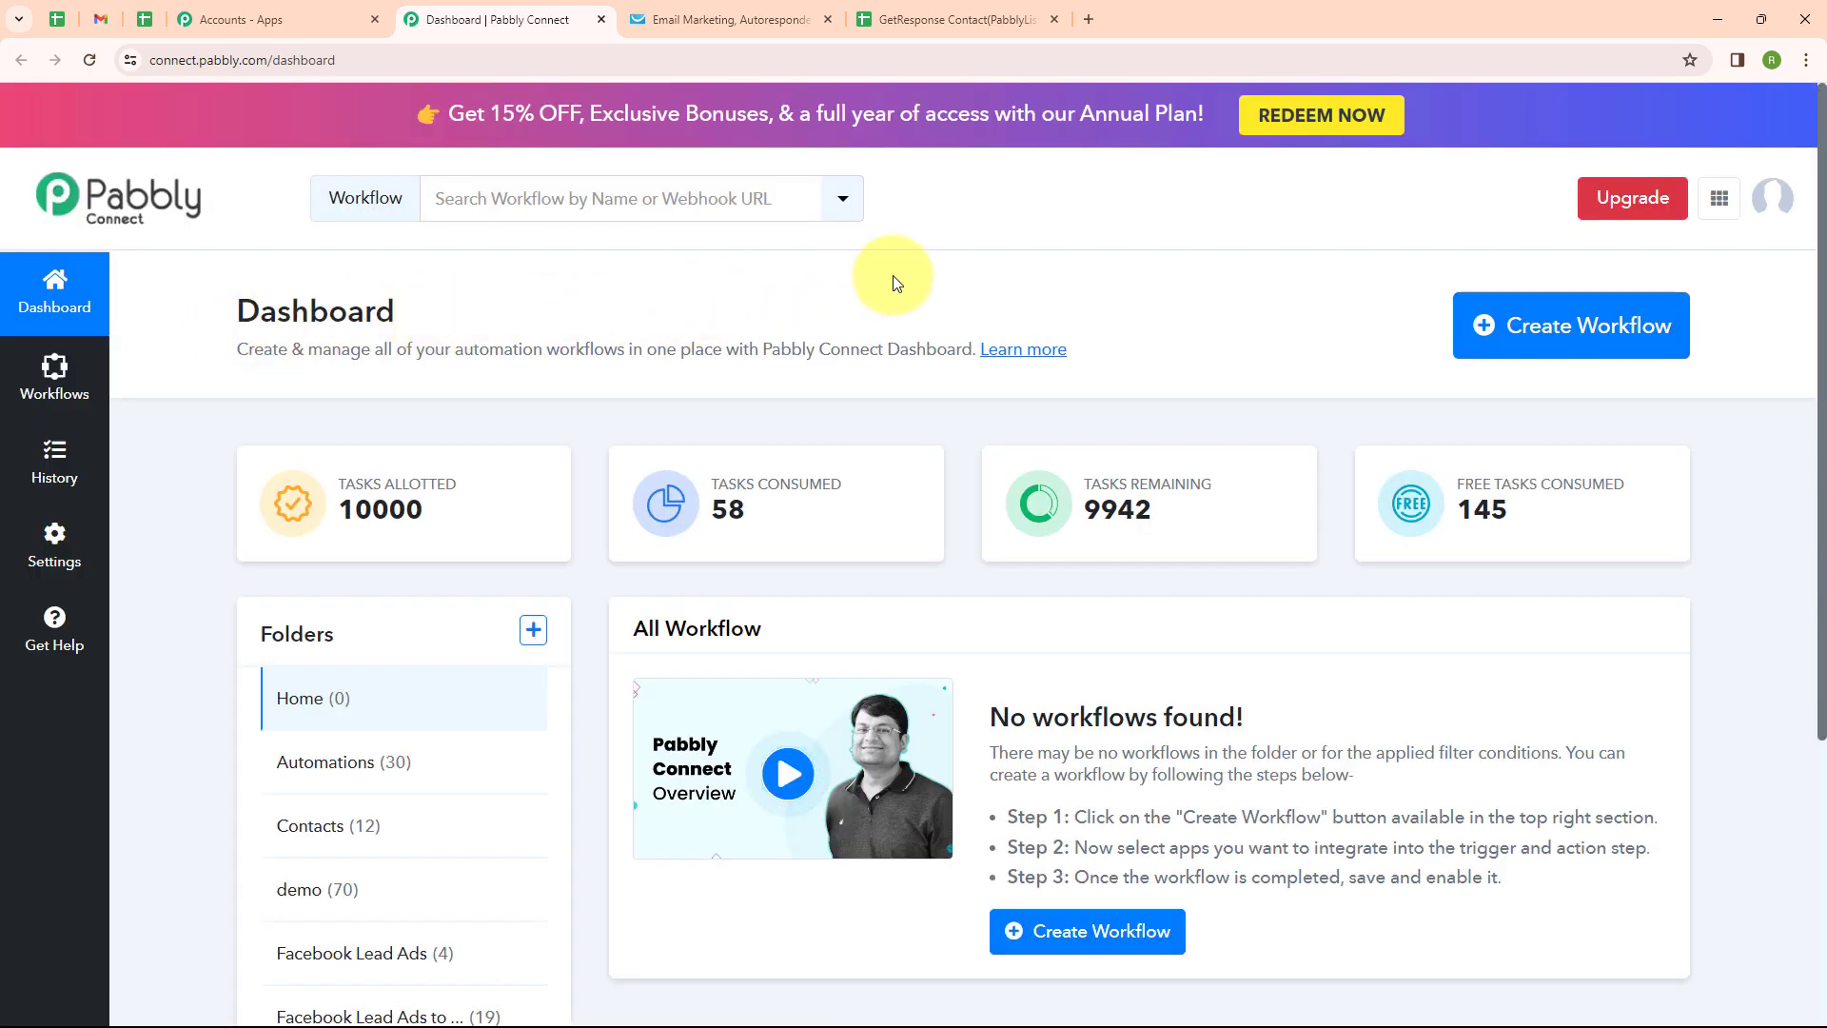
# Create workflow 'Save GetResponse List Contacts to Google Sheets' inside the Google Sheets folder
pyautogui.click(1492, 344)
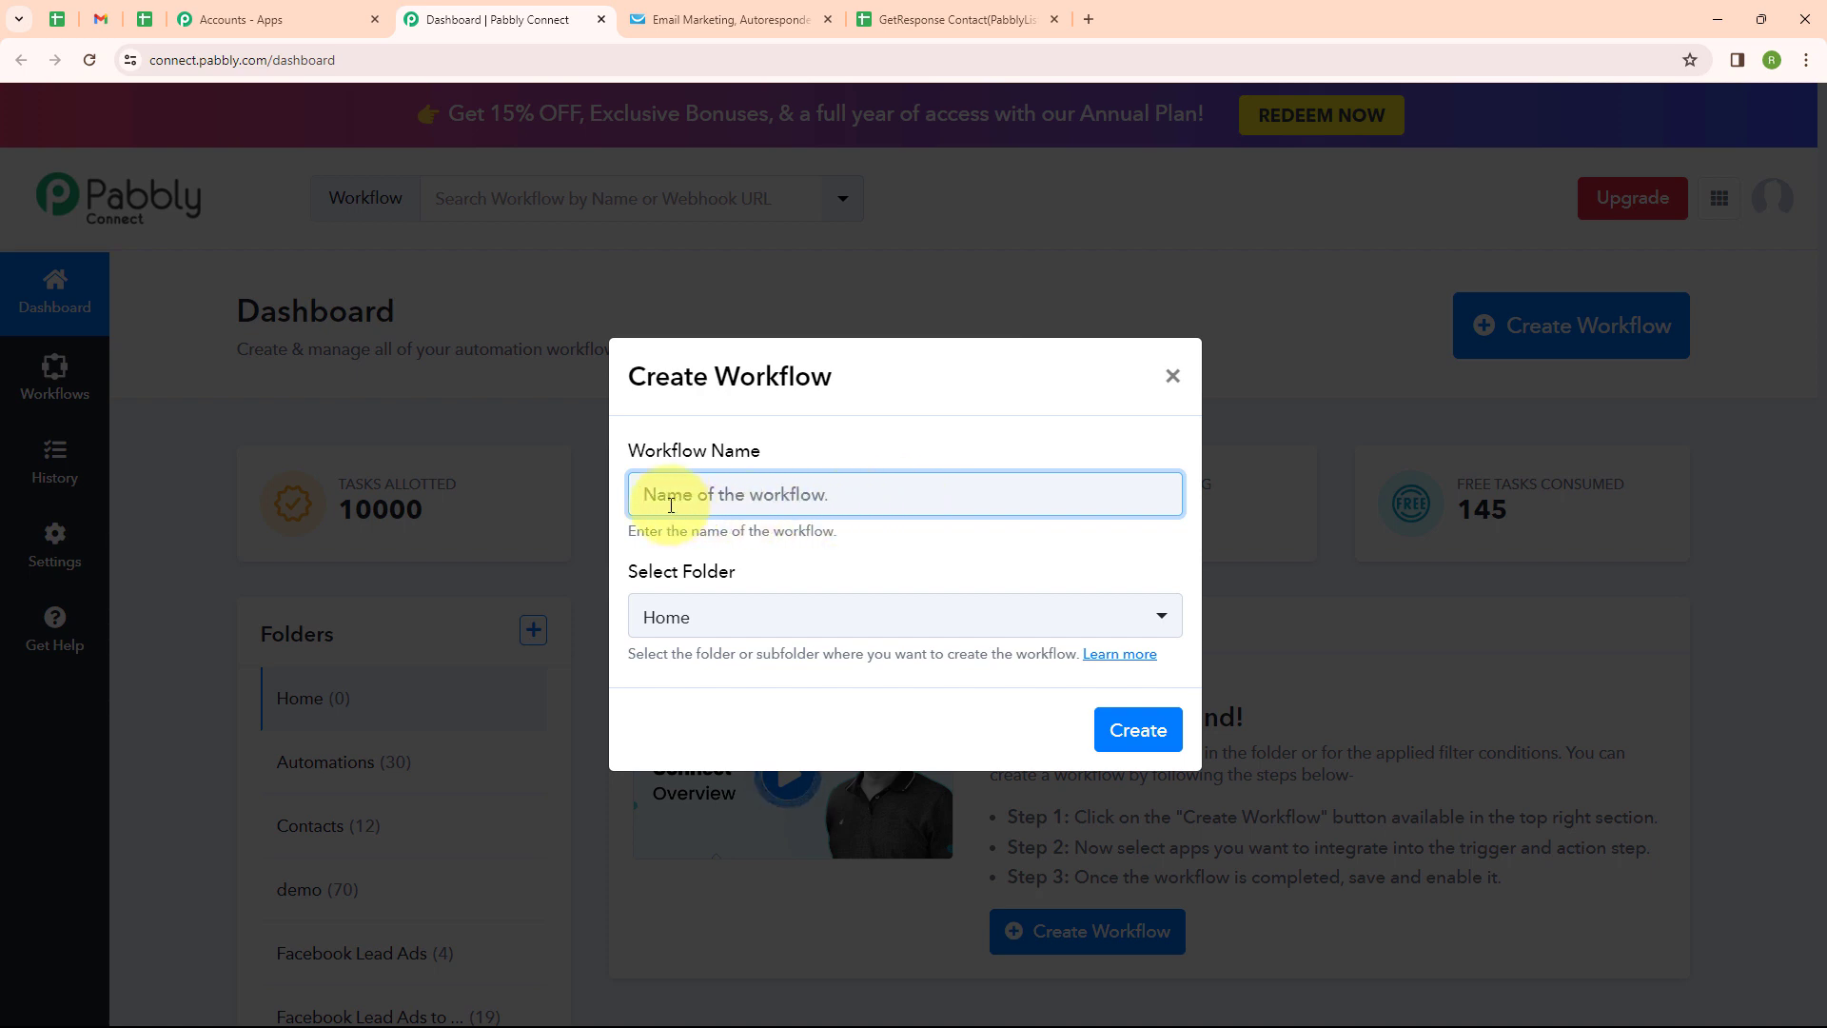
pyautogui.write('Save GetResponse List Contacts to Google Sheets')
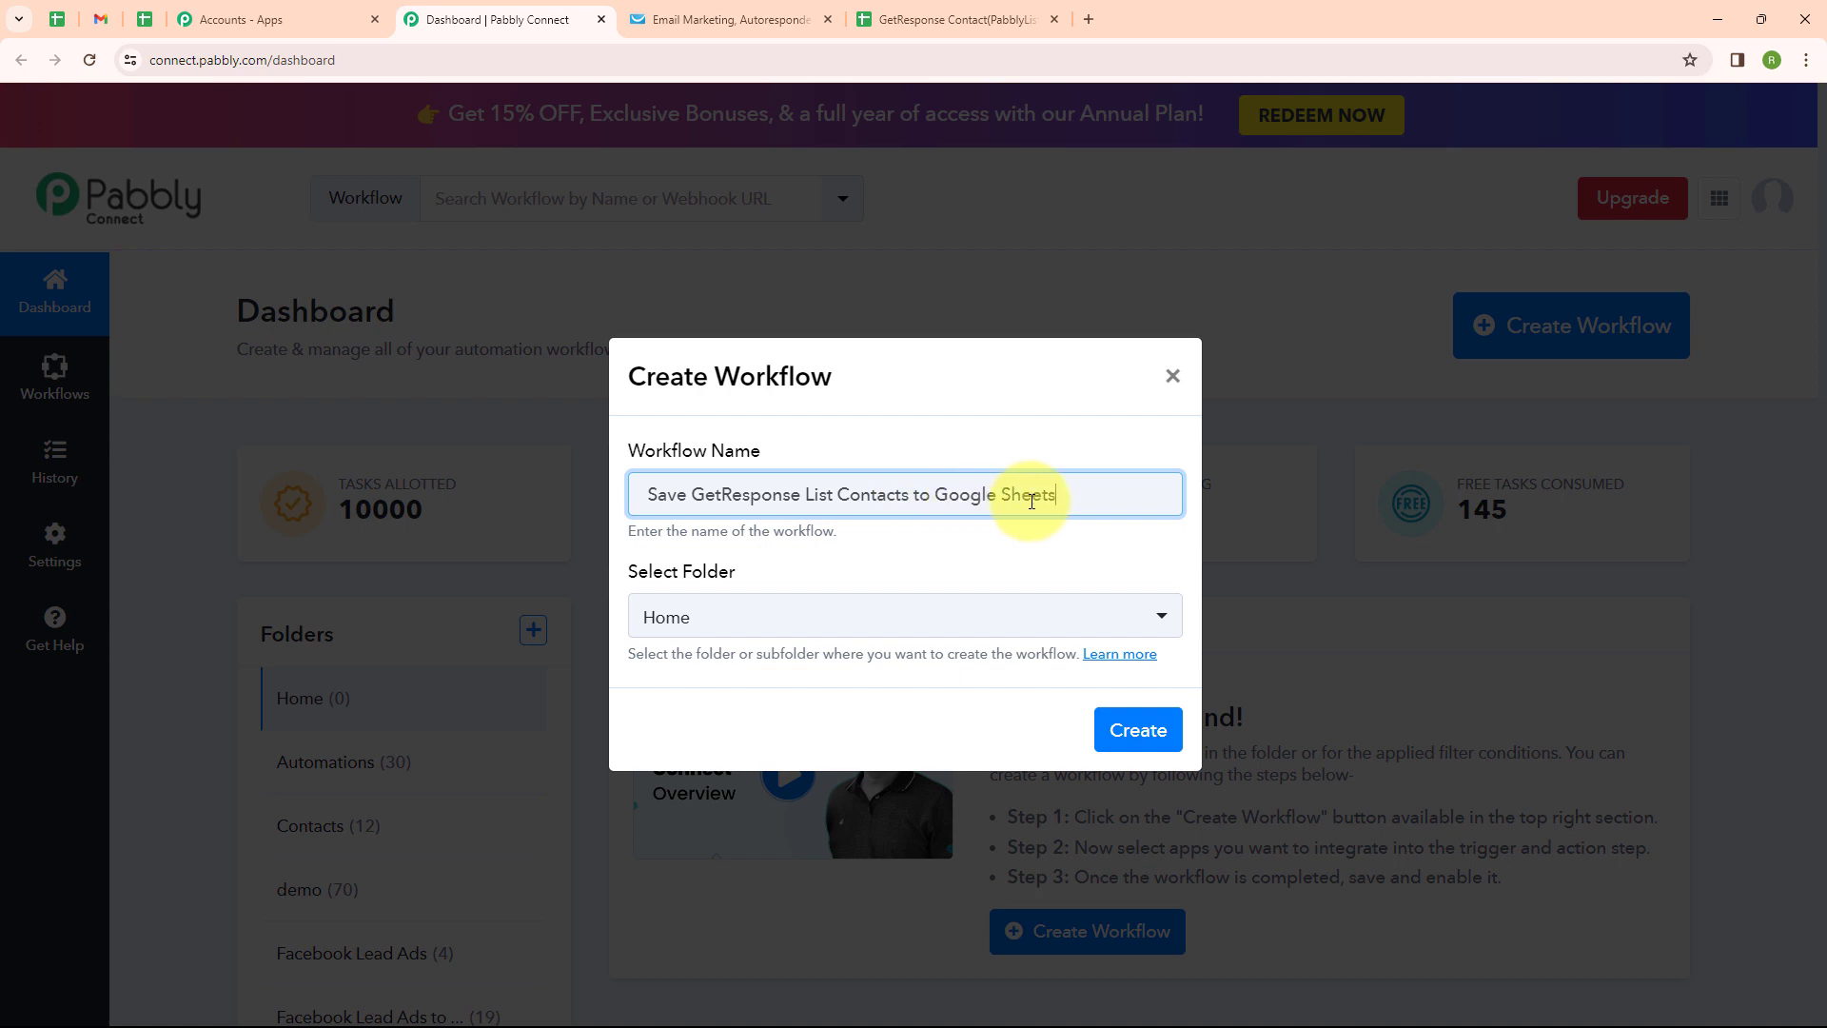
pyautogui.click(918, 628)
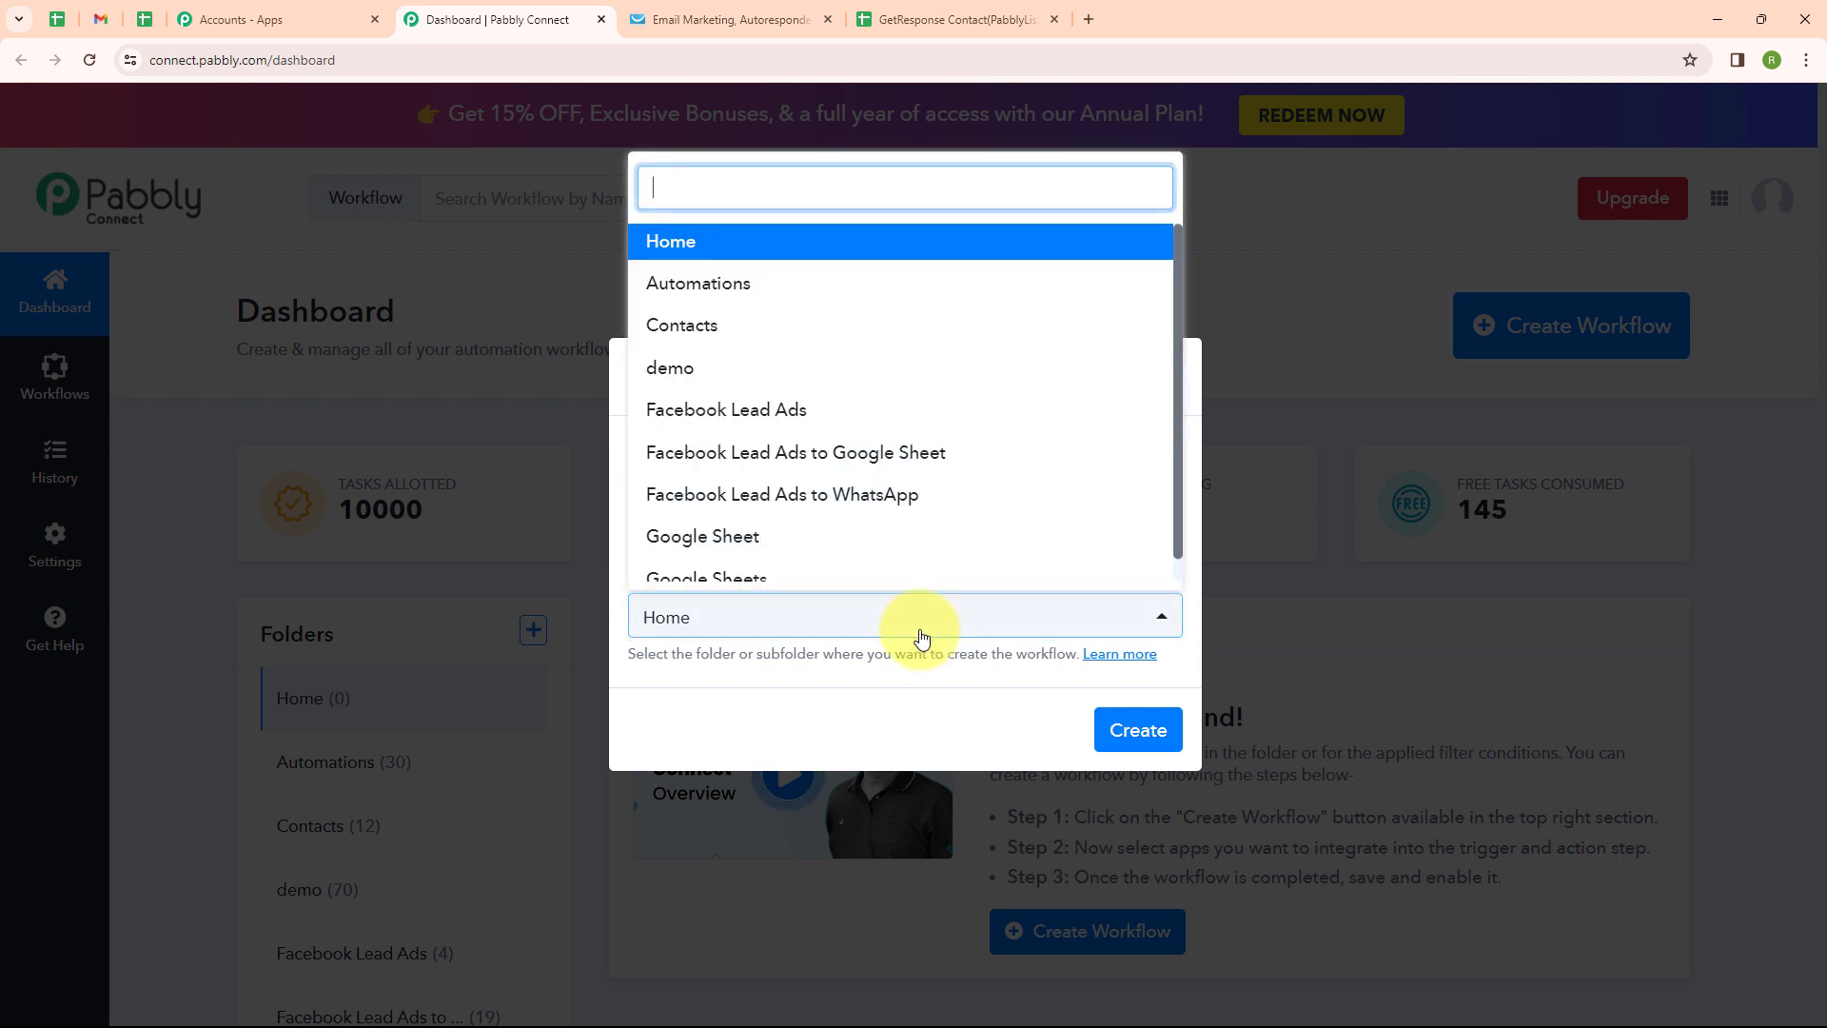
pyautogui.click(804, 579)
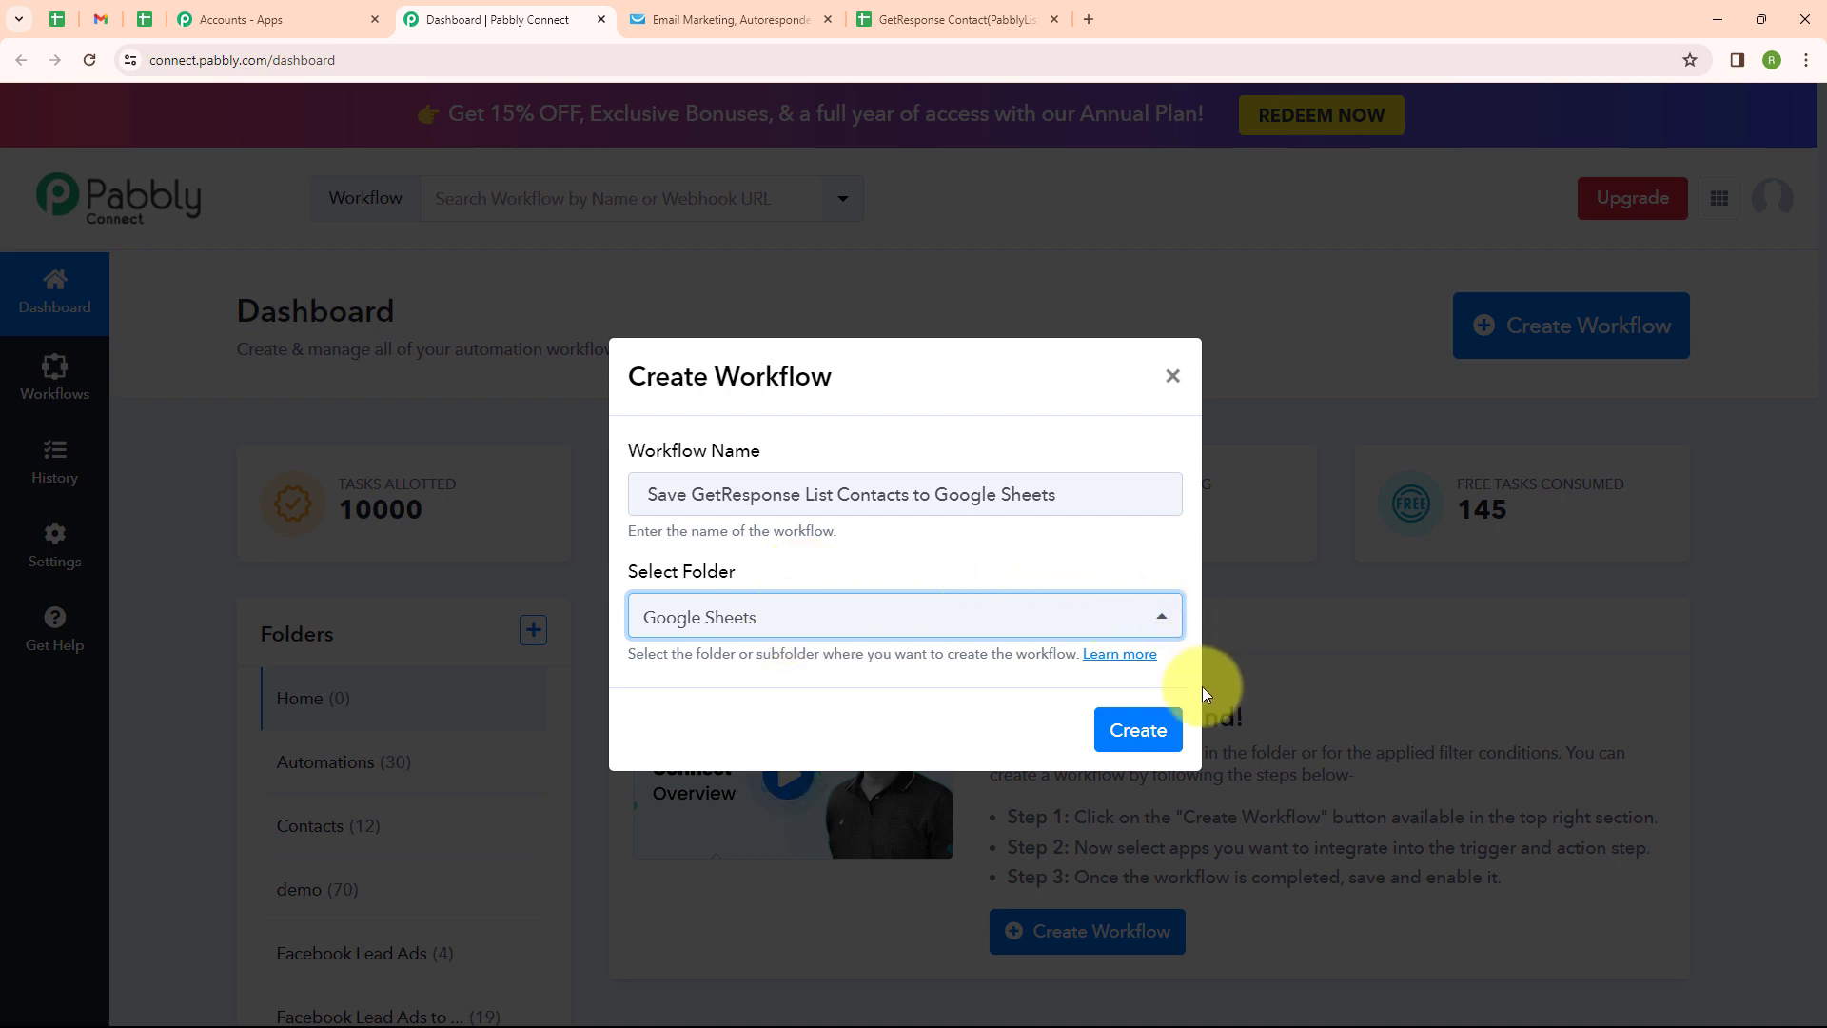
pyautogui.click(1132, 732)
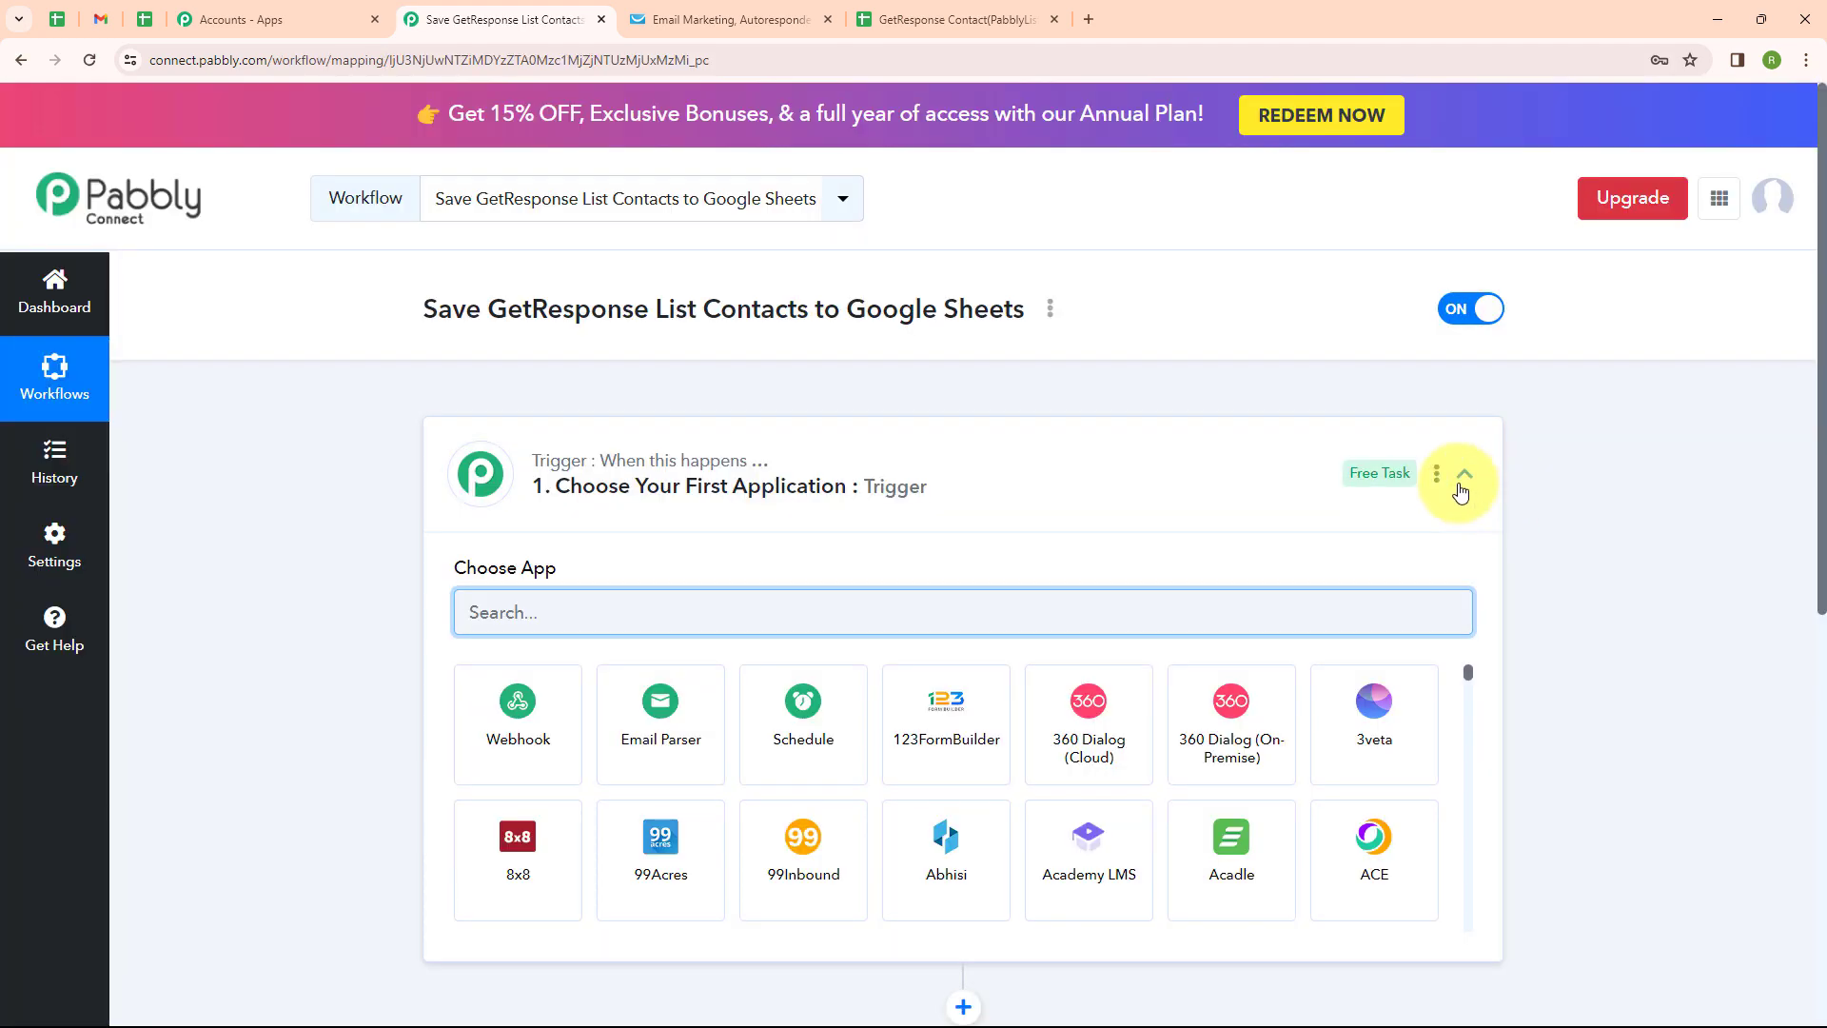
# Set the trigger app to GetResponse with the Contact Subscribed event, revealing its webhook URL
pyautogui.click(1463, 473)
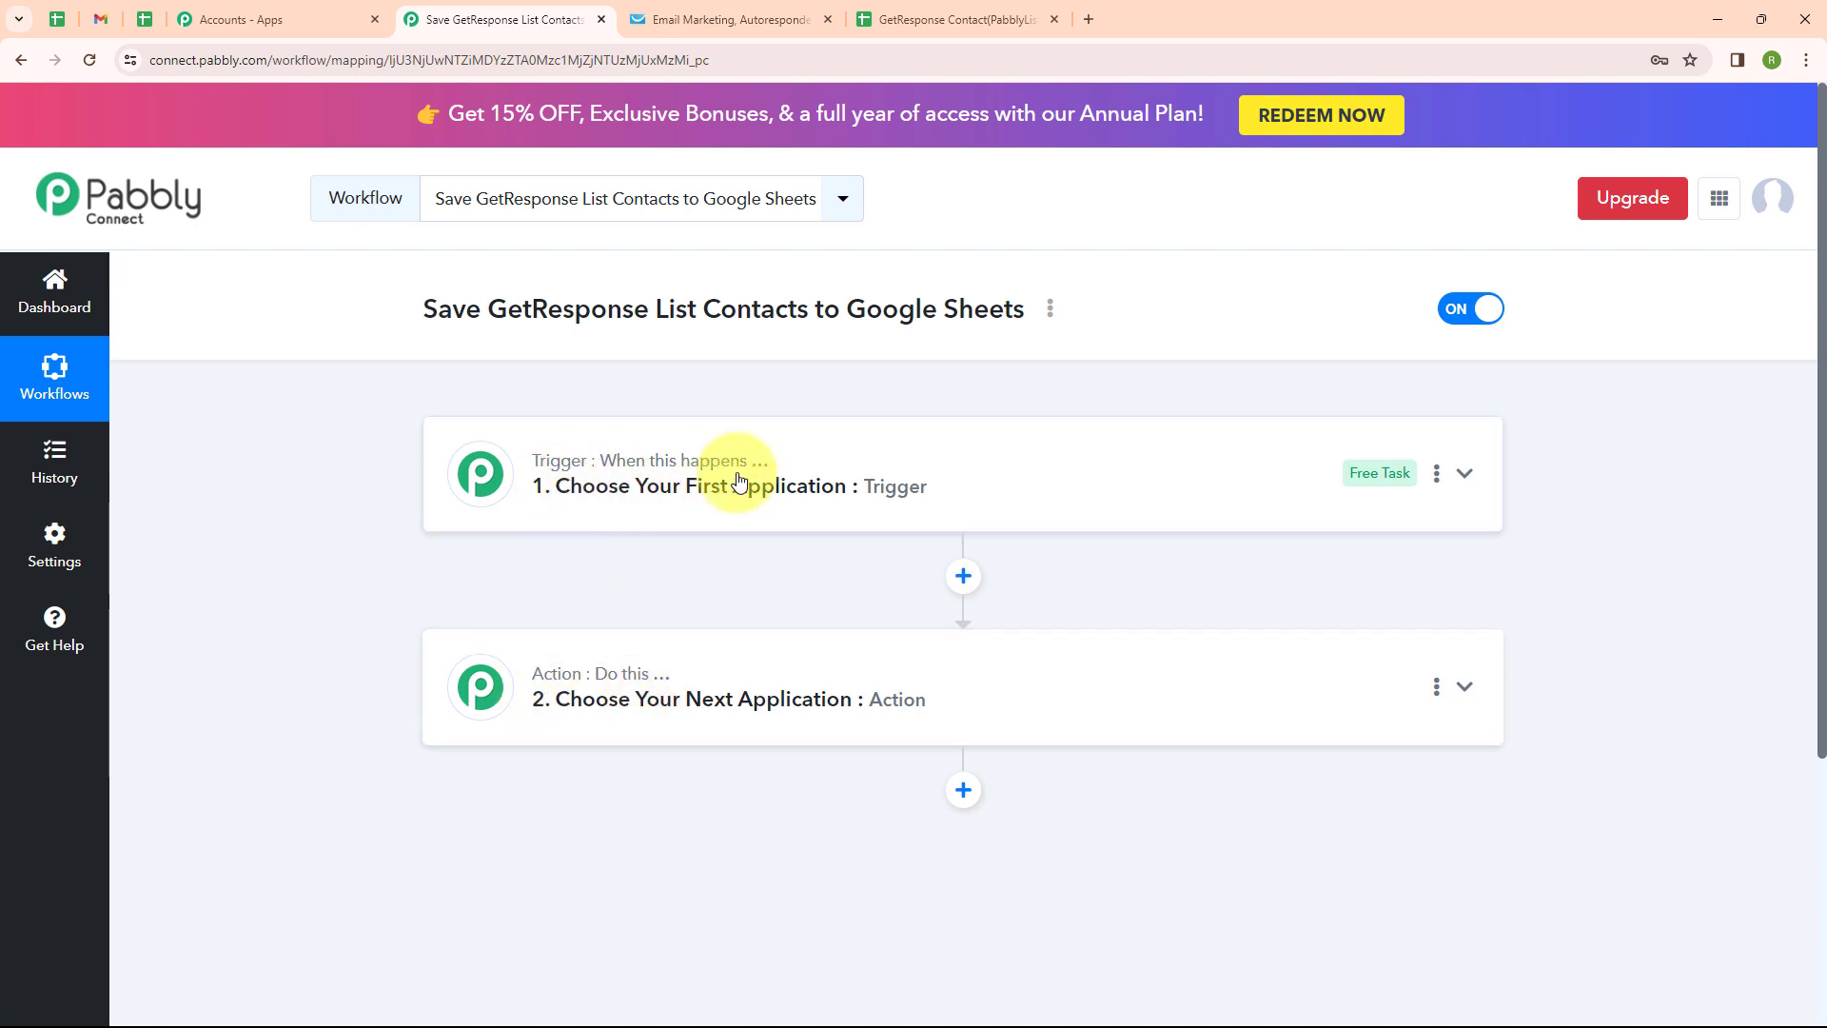
pyautogui.moveTo(644, 687)
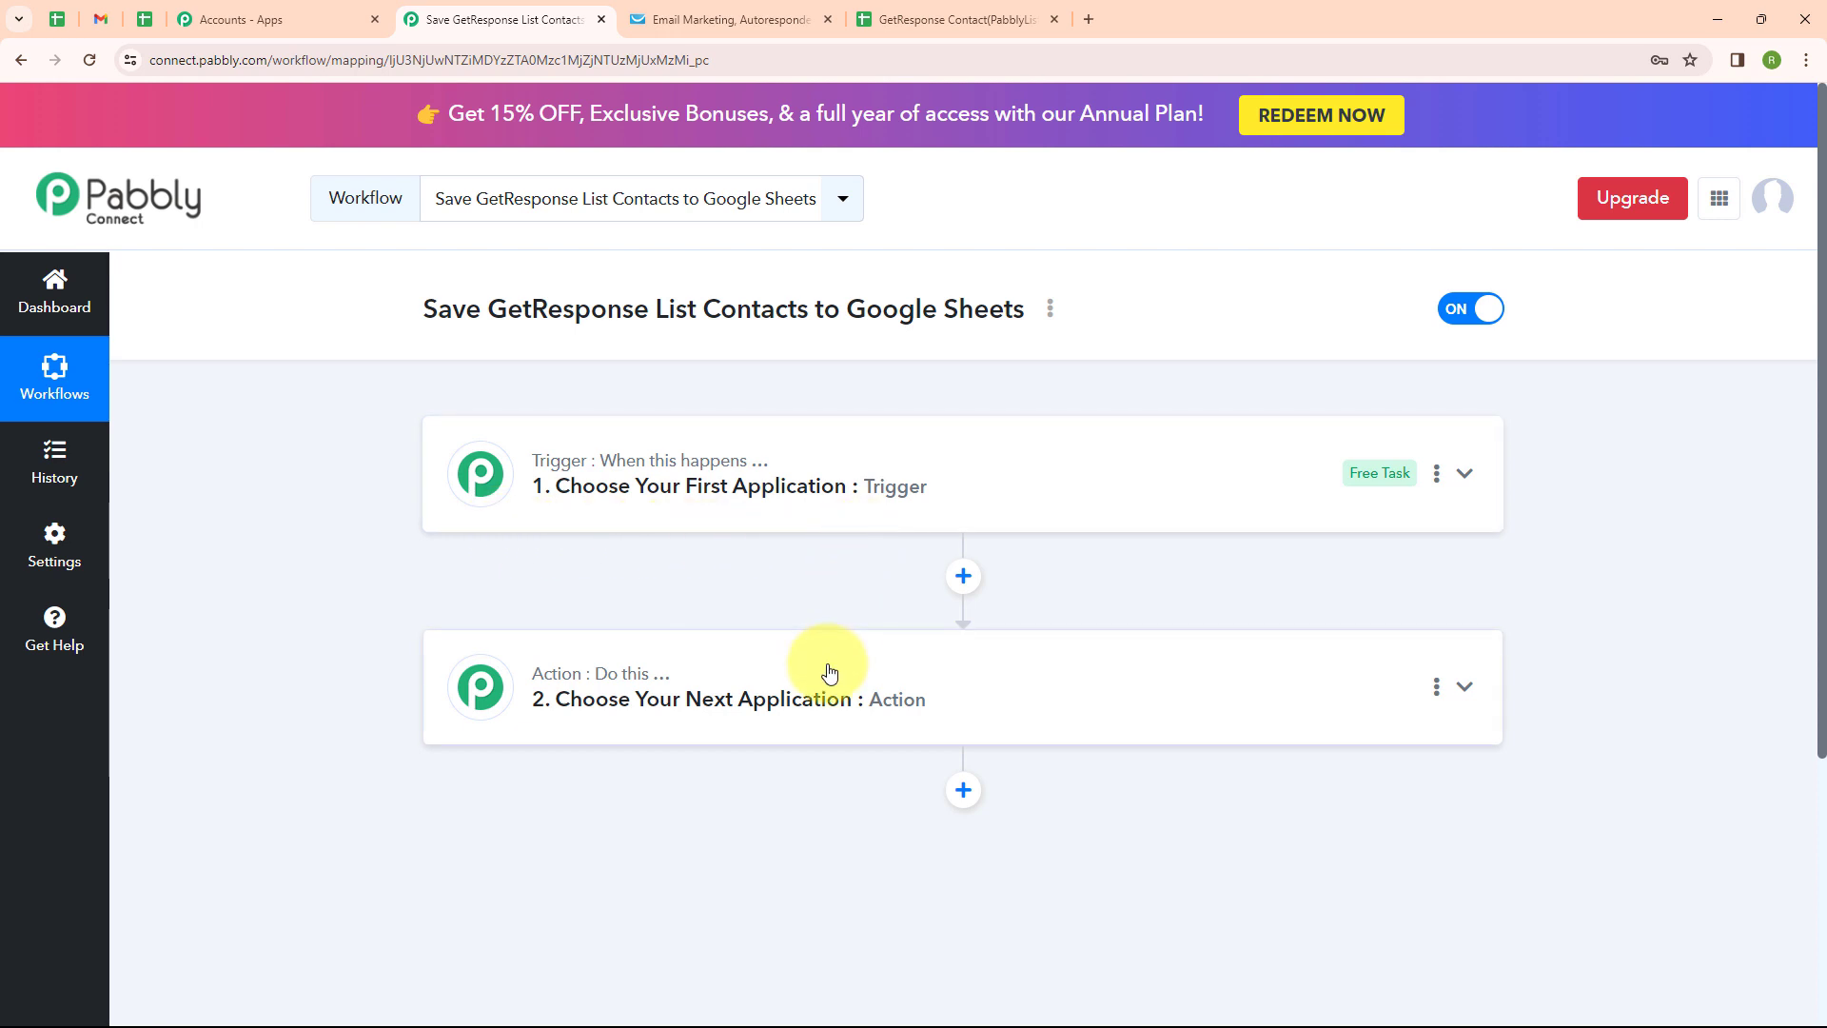
pyautogui.click(1466, 473)
pyautogui.click(572, 619)
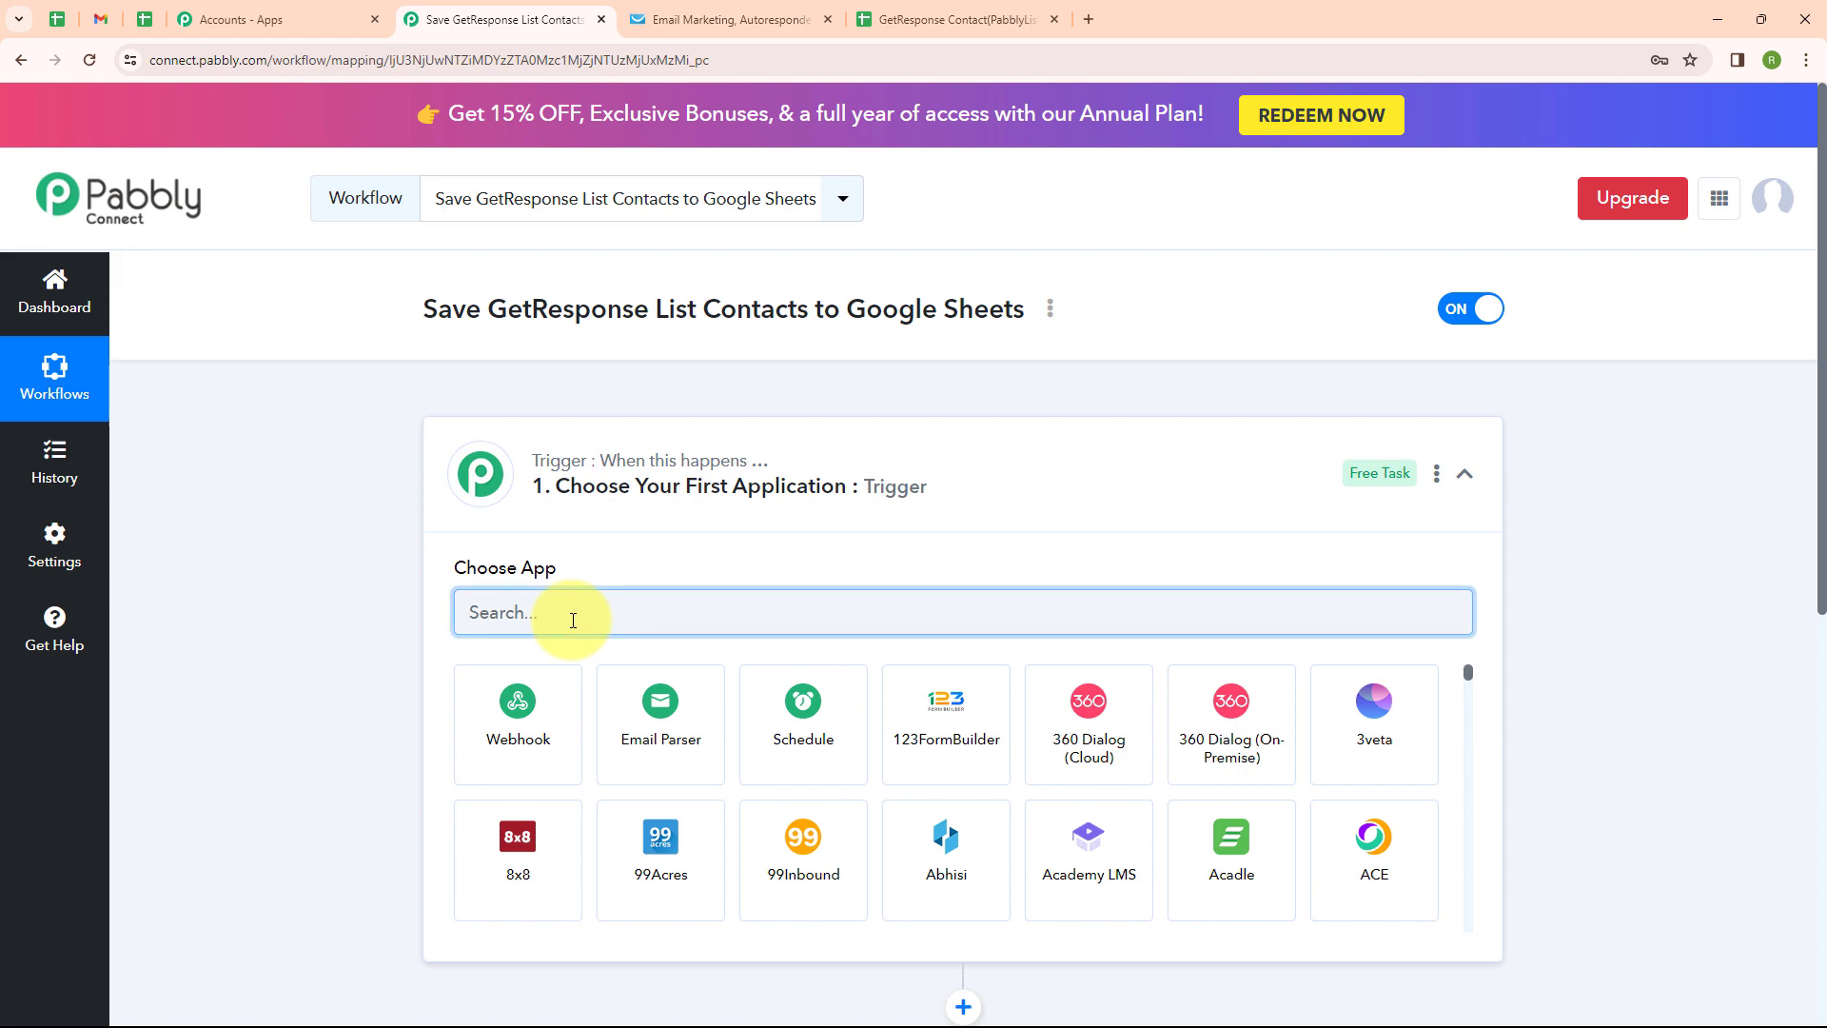
pyautogui.write('Get')
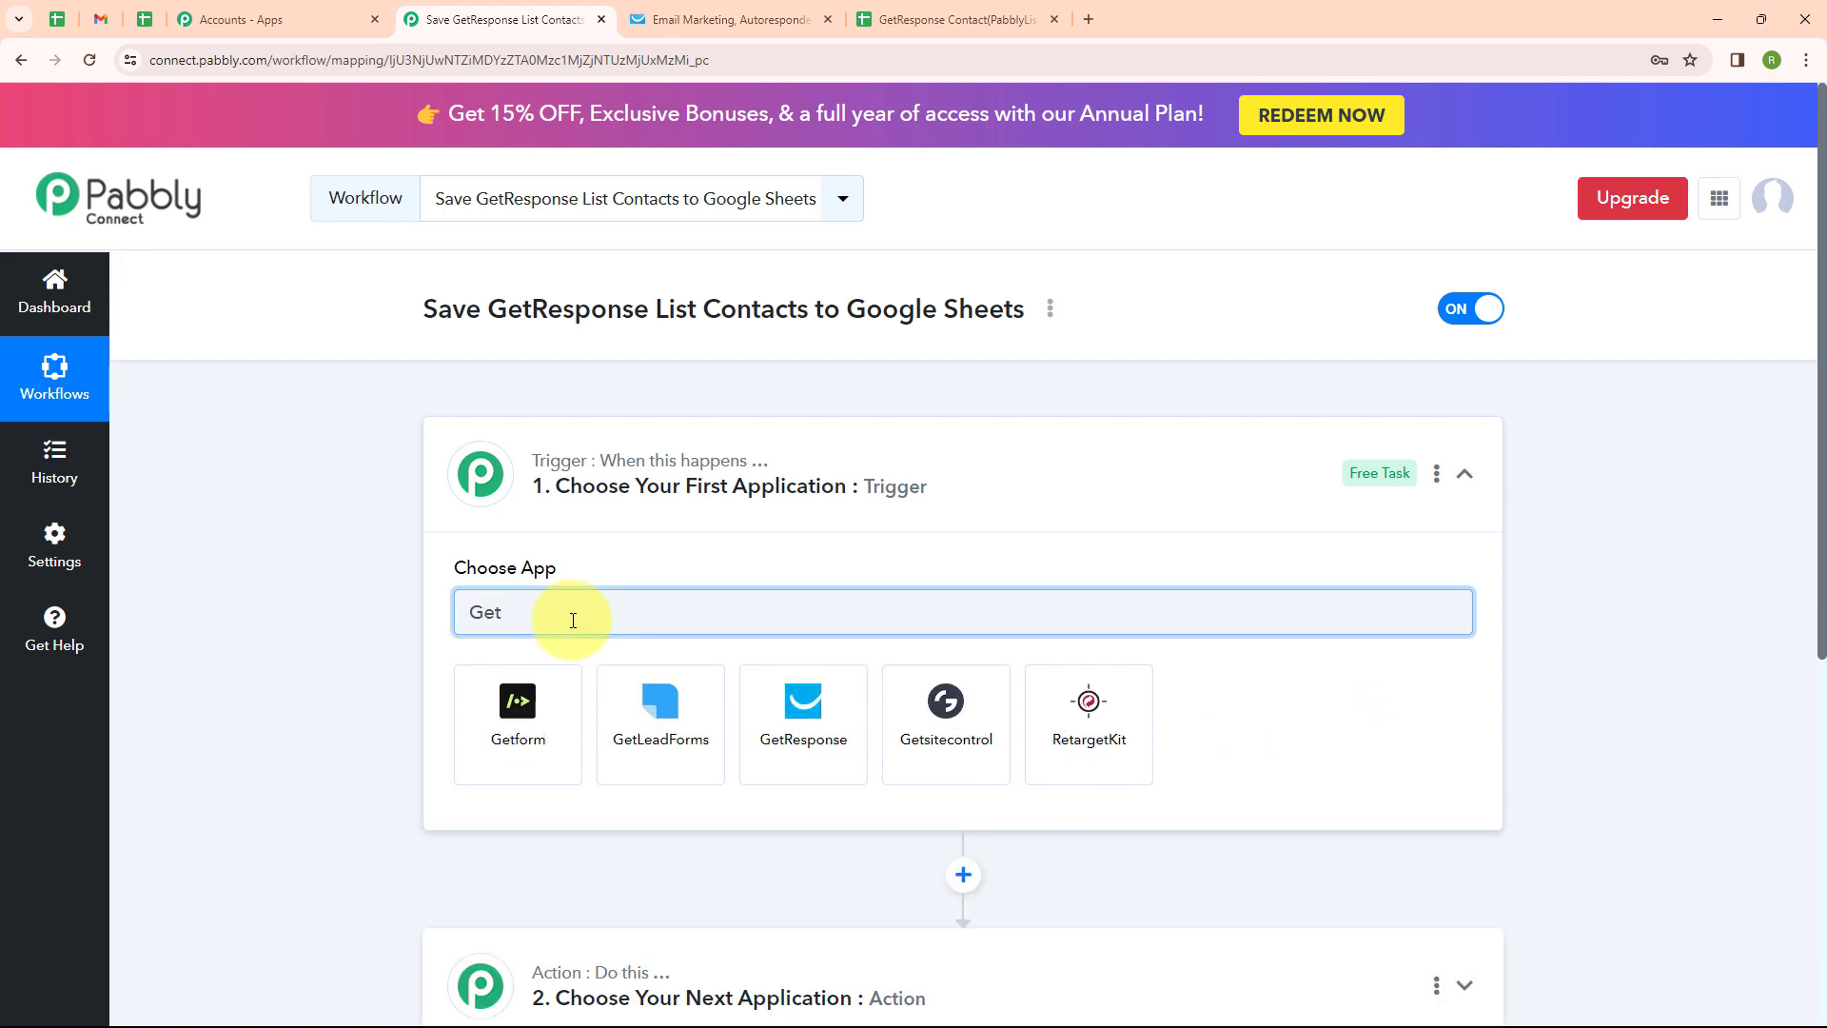
pyautogui.click(752, 725)
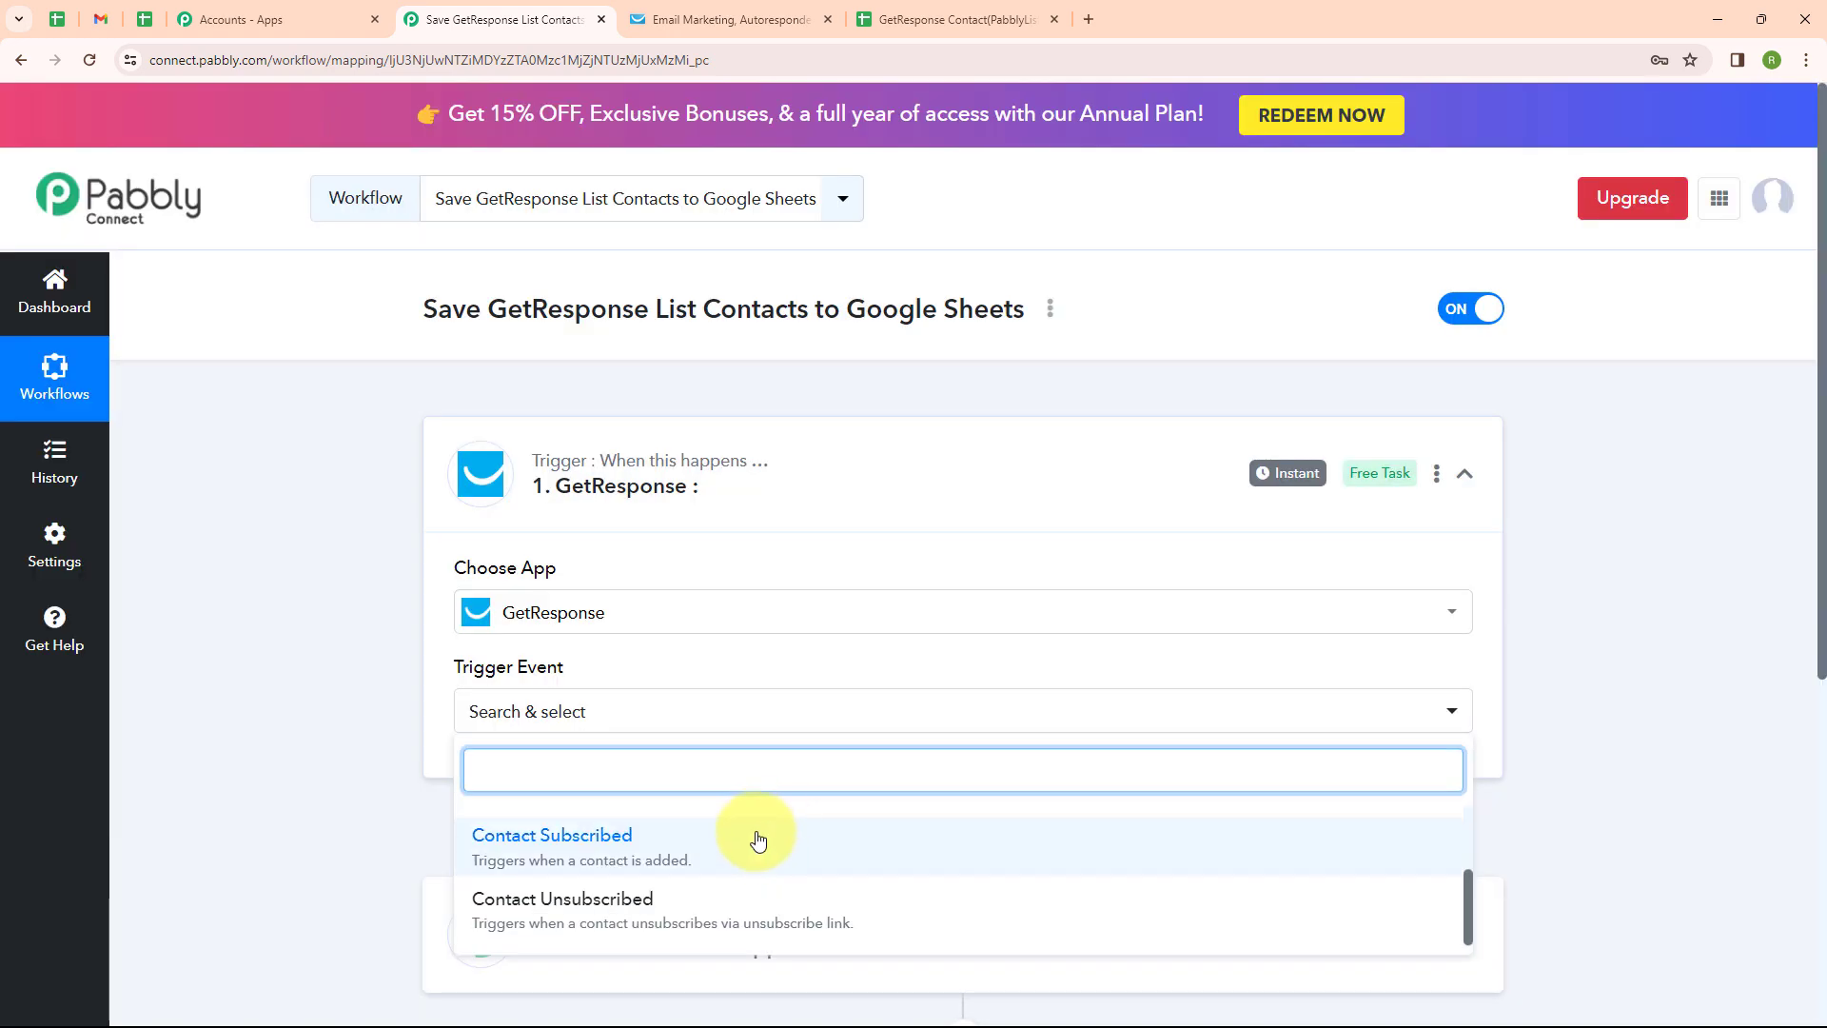
pyautogui.click(752, 839)
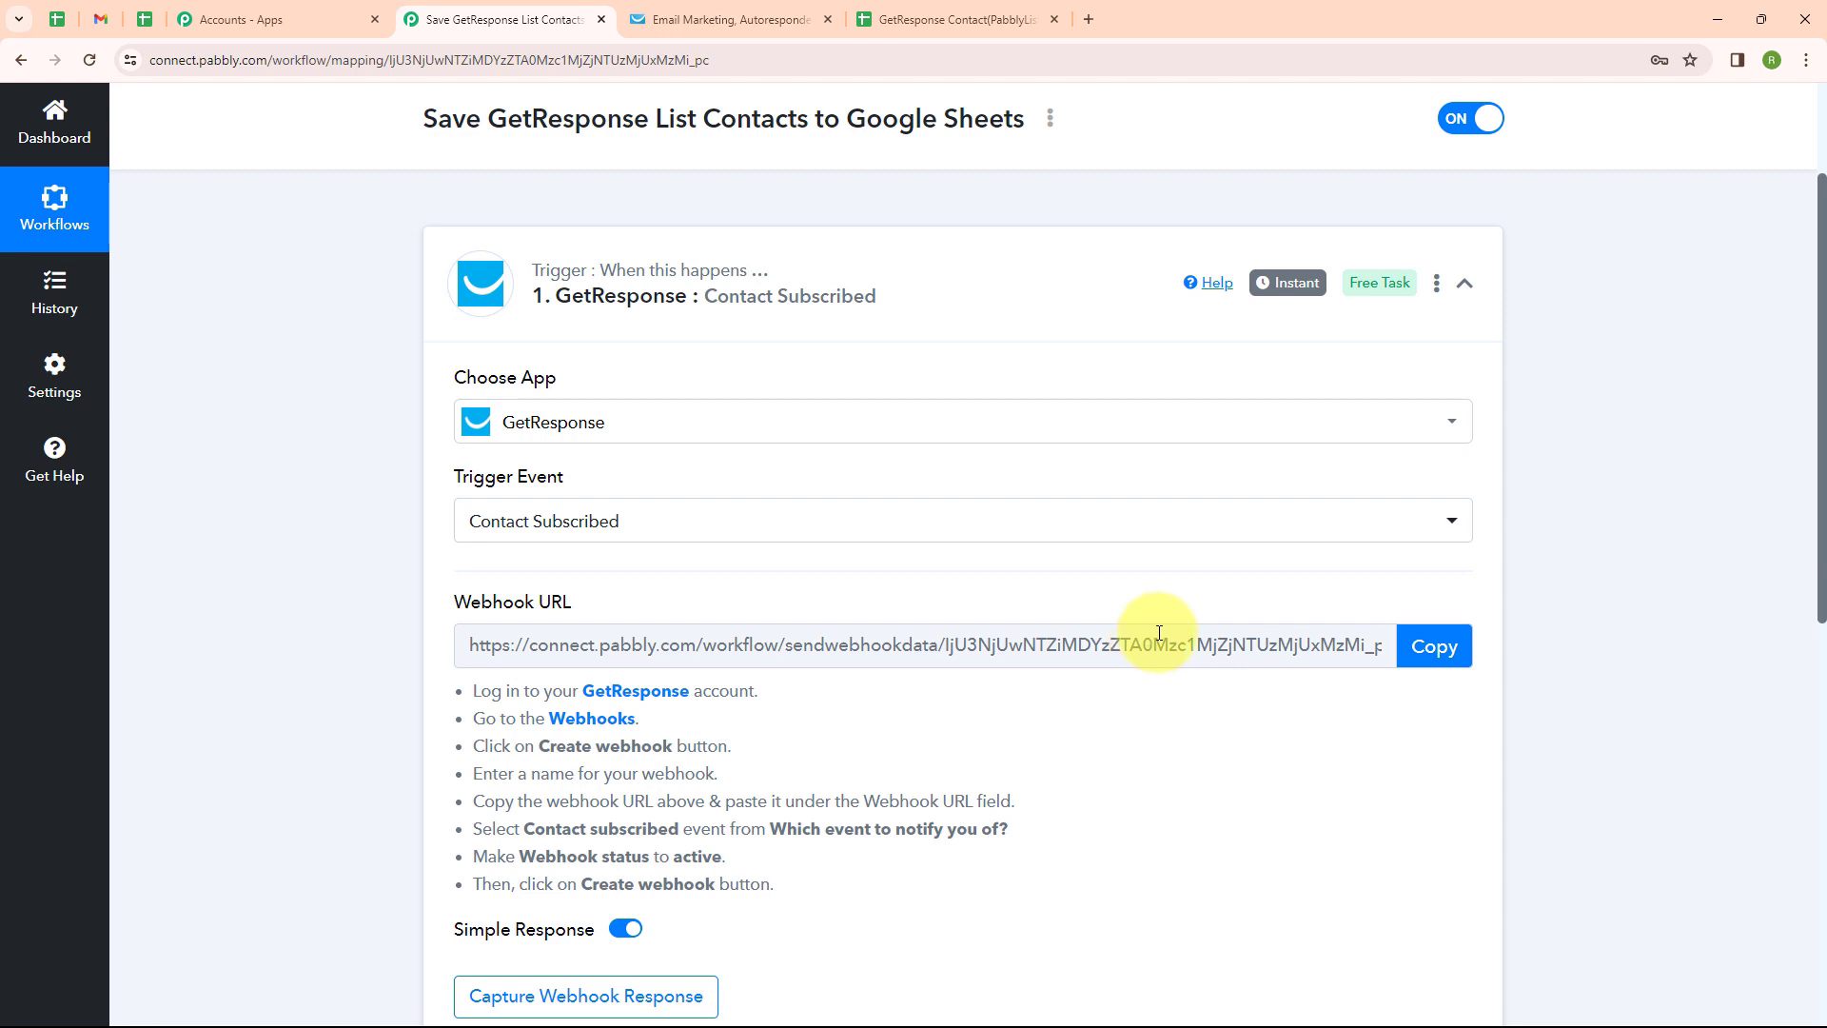
pyautogui.moveTo(464, 683); pyautogui.dragTo(754, 857)
# Start a new GetResponse webhook named 'Google Sheets' from the Webhooks page
pyautogui.click(815, 361)
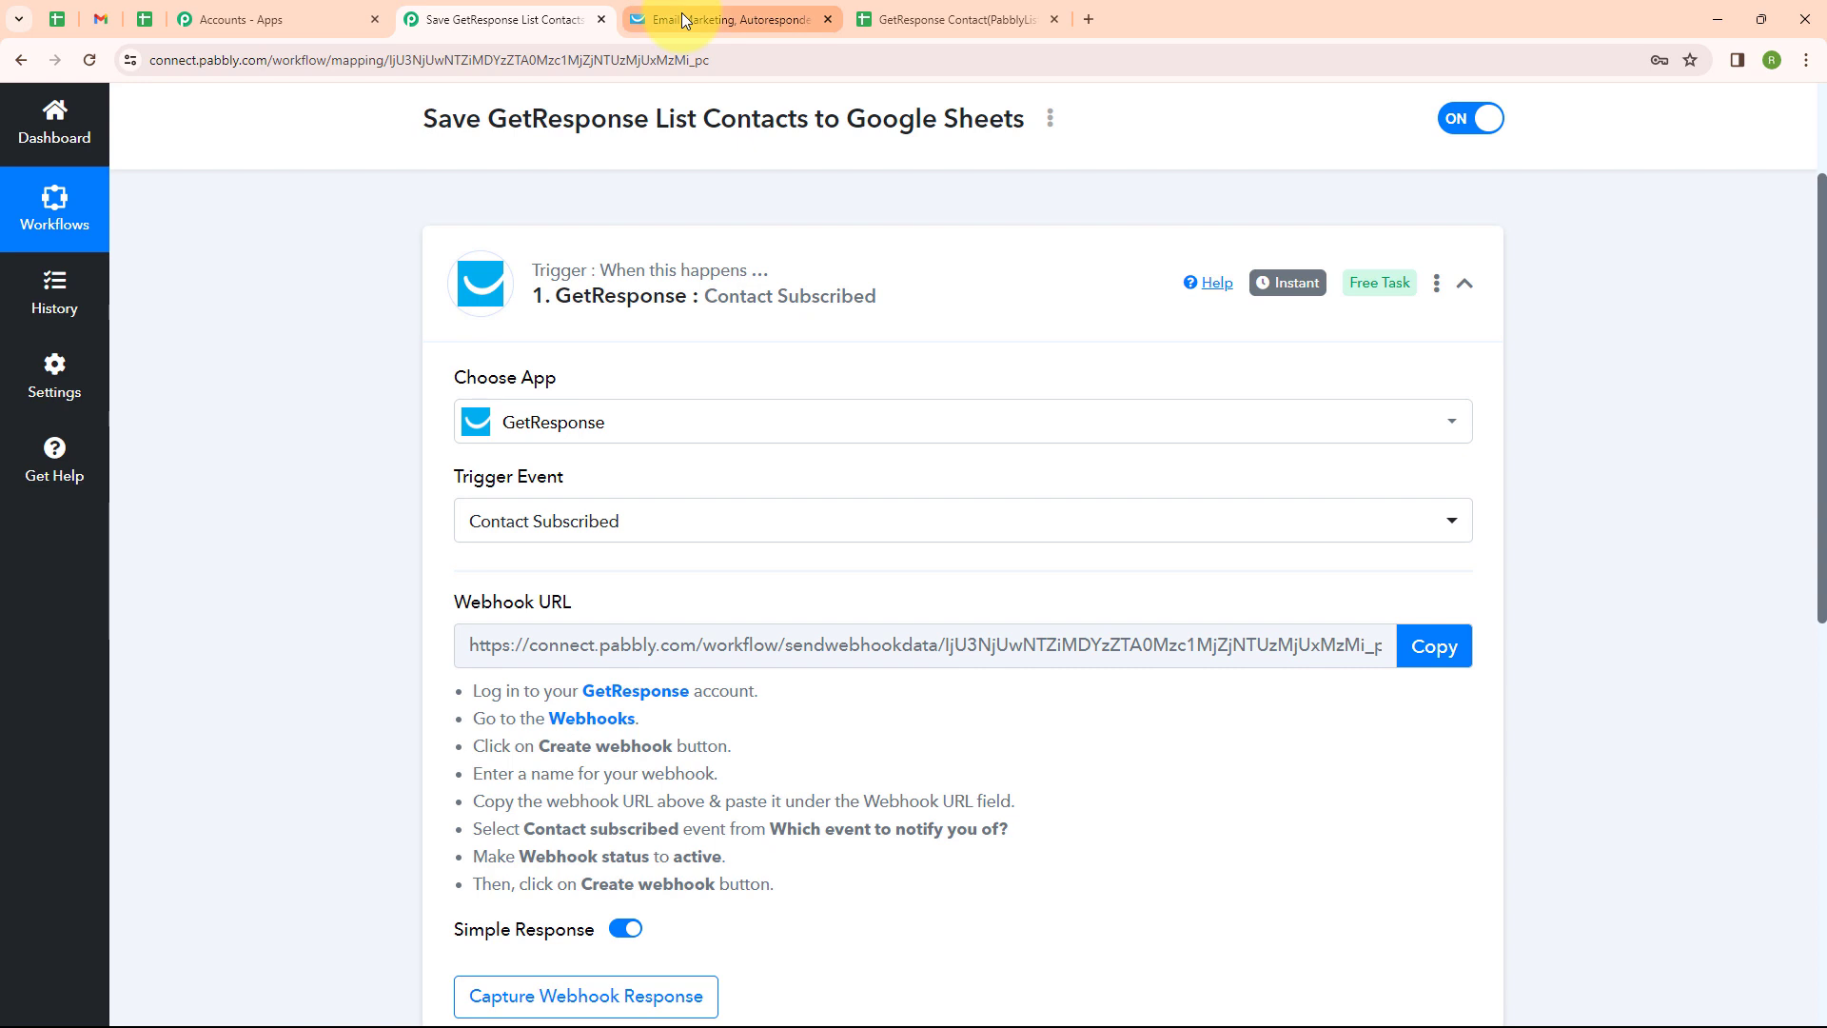
pyautogui.click(683, 19)
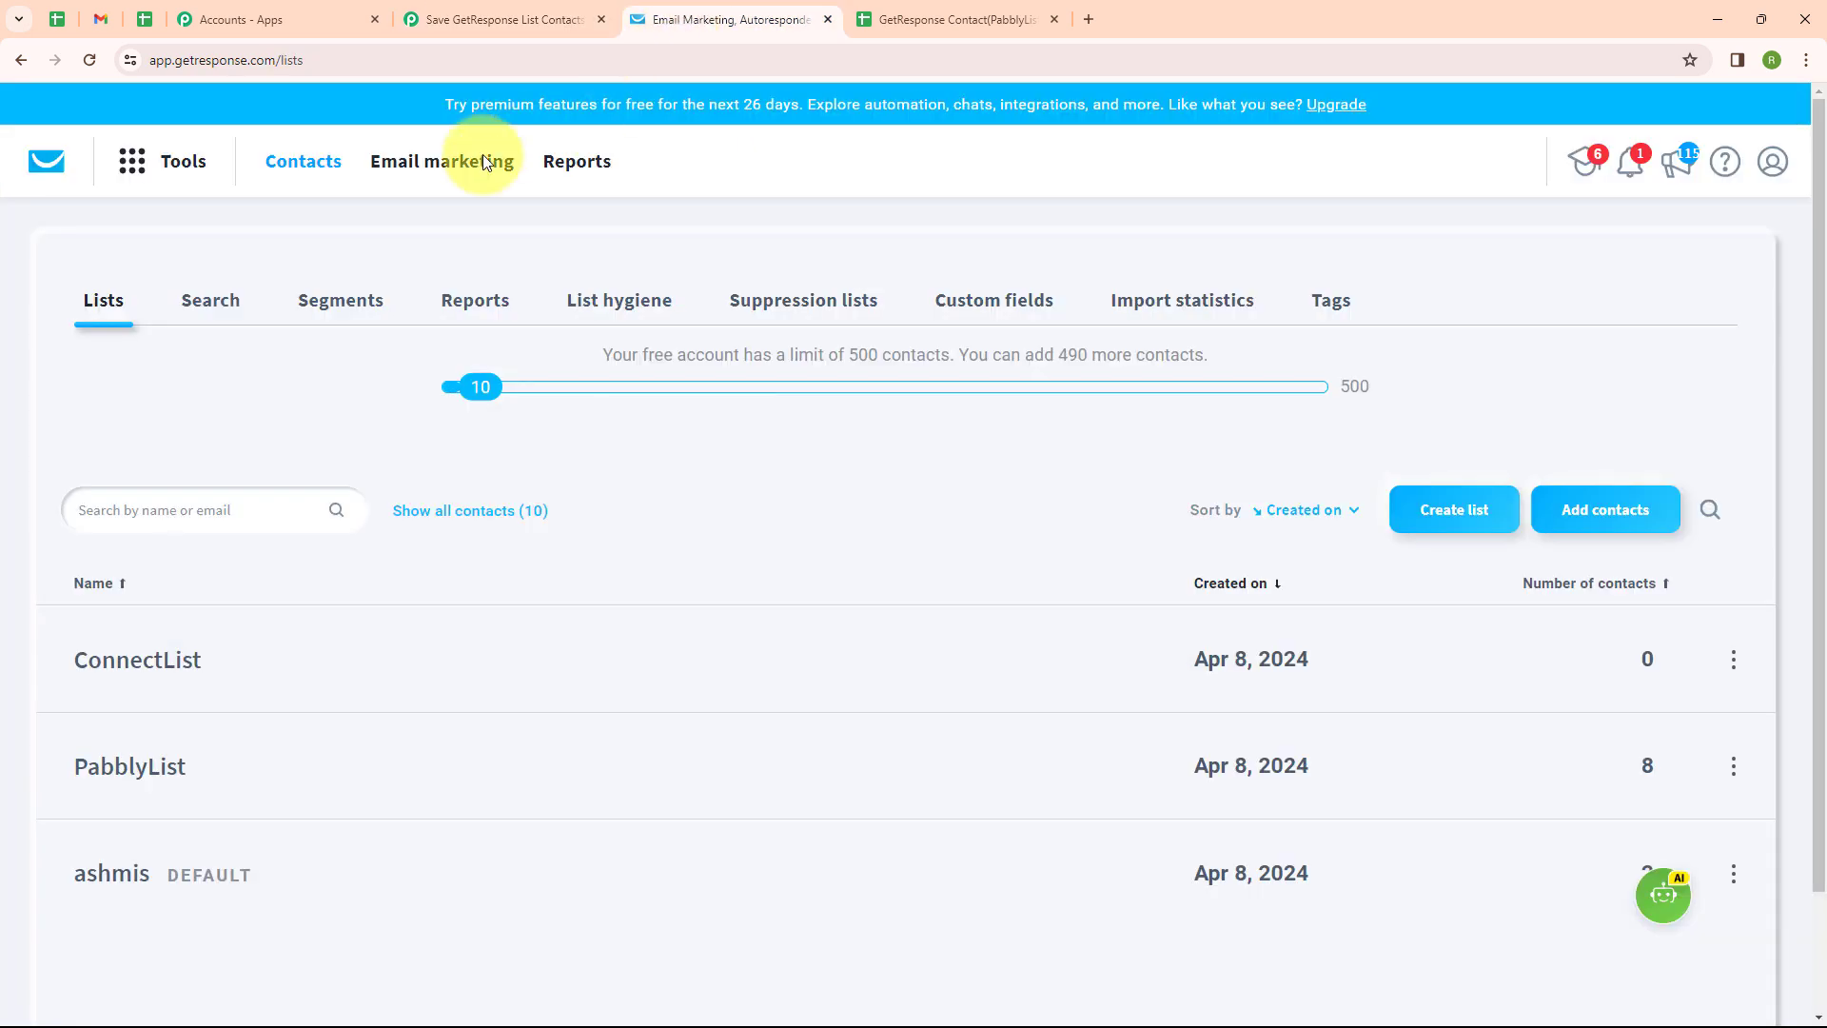
pyautogui.click(170, 160)
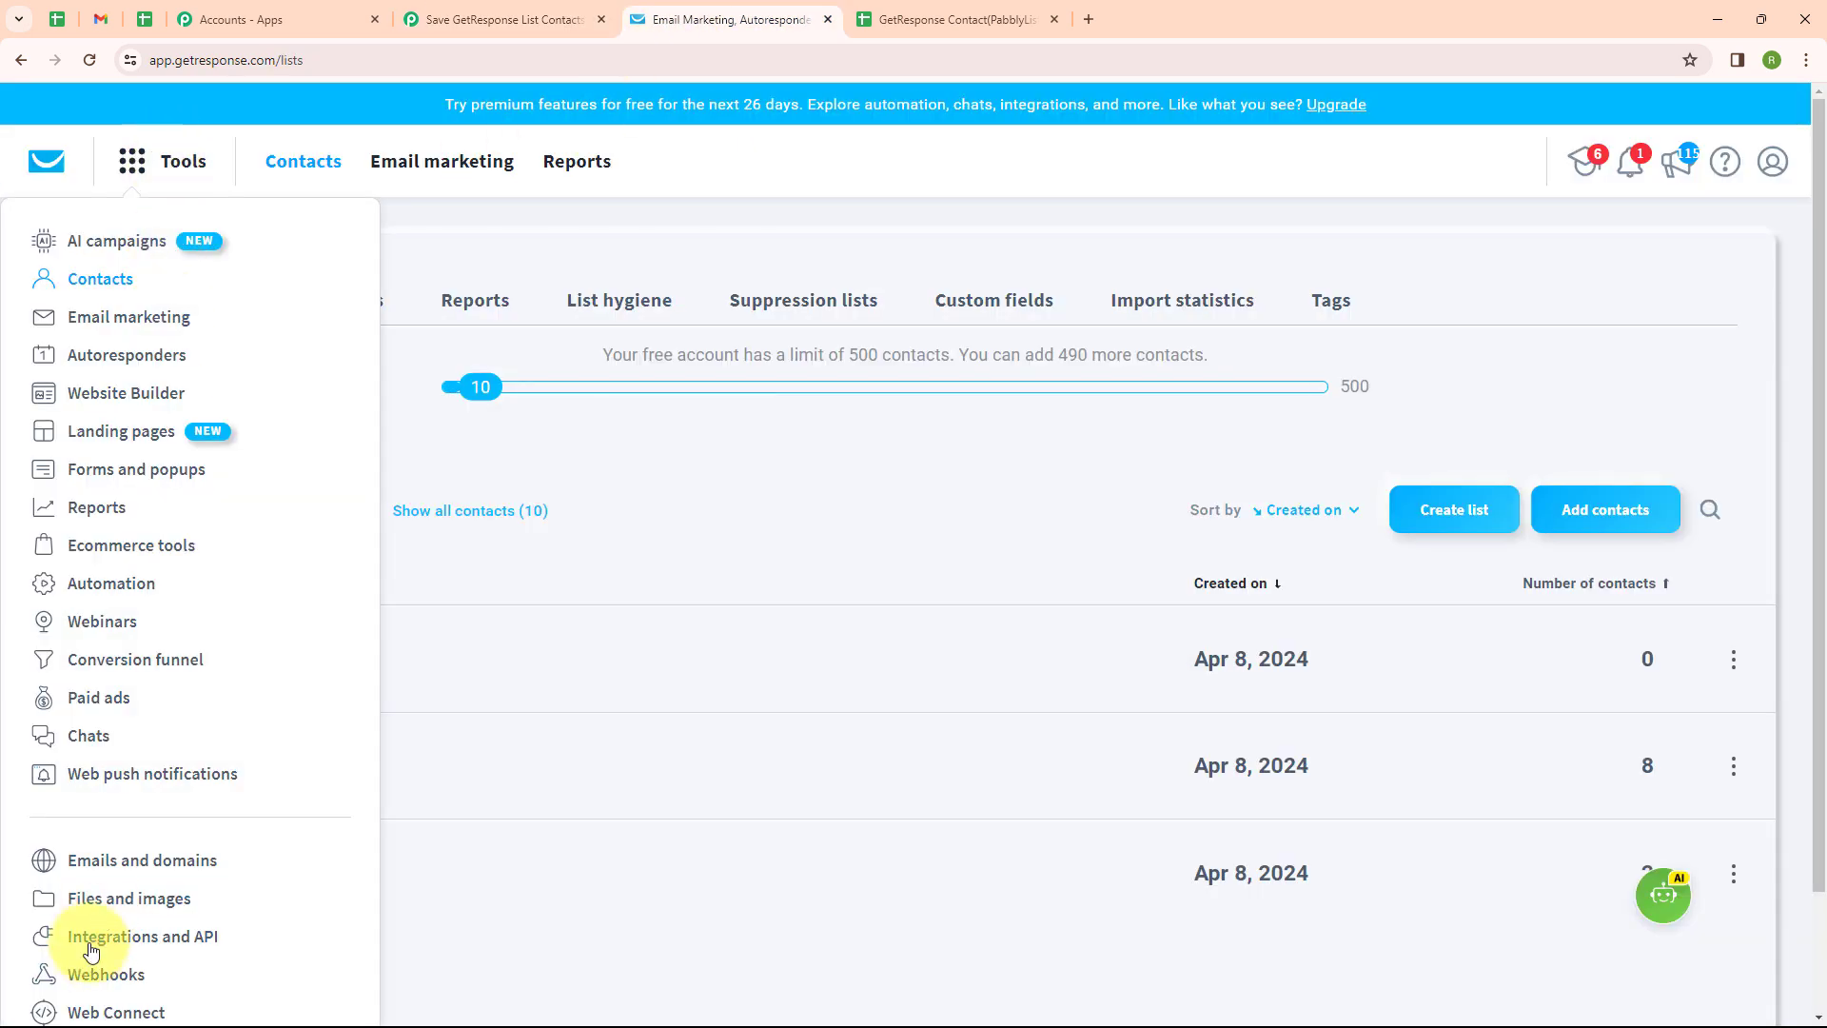
pyautogui.click(95, 980)
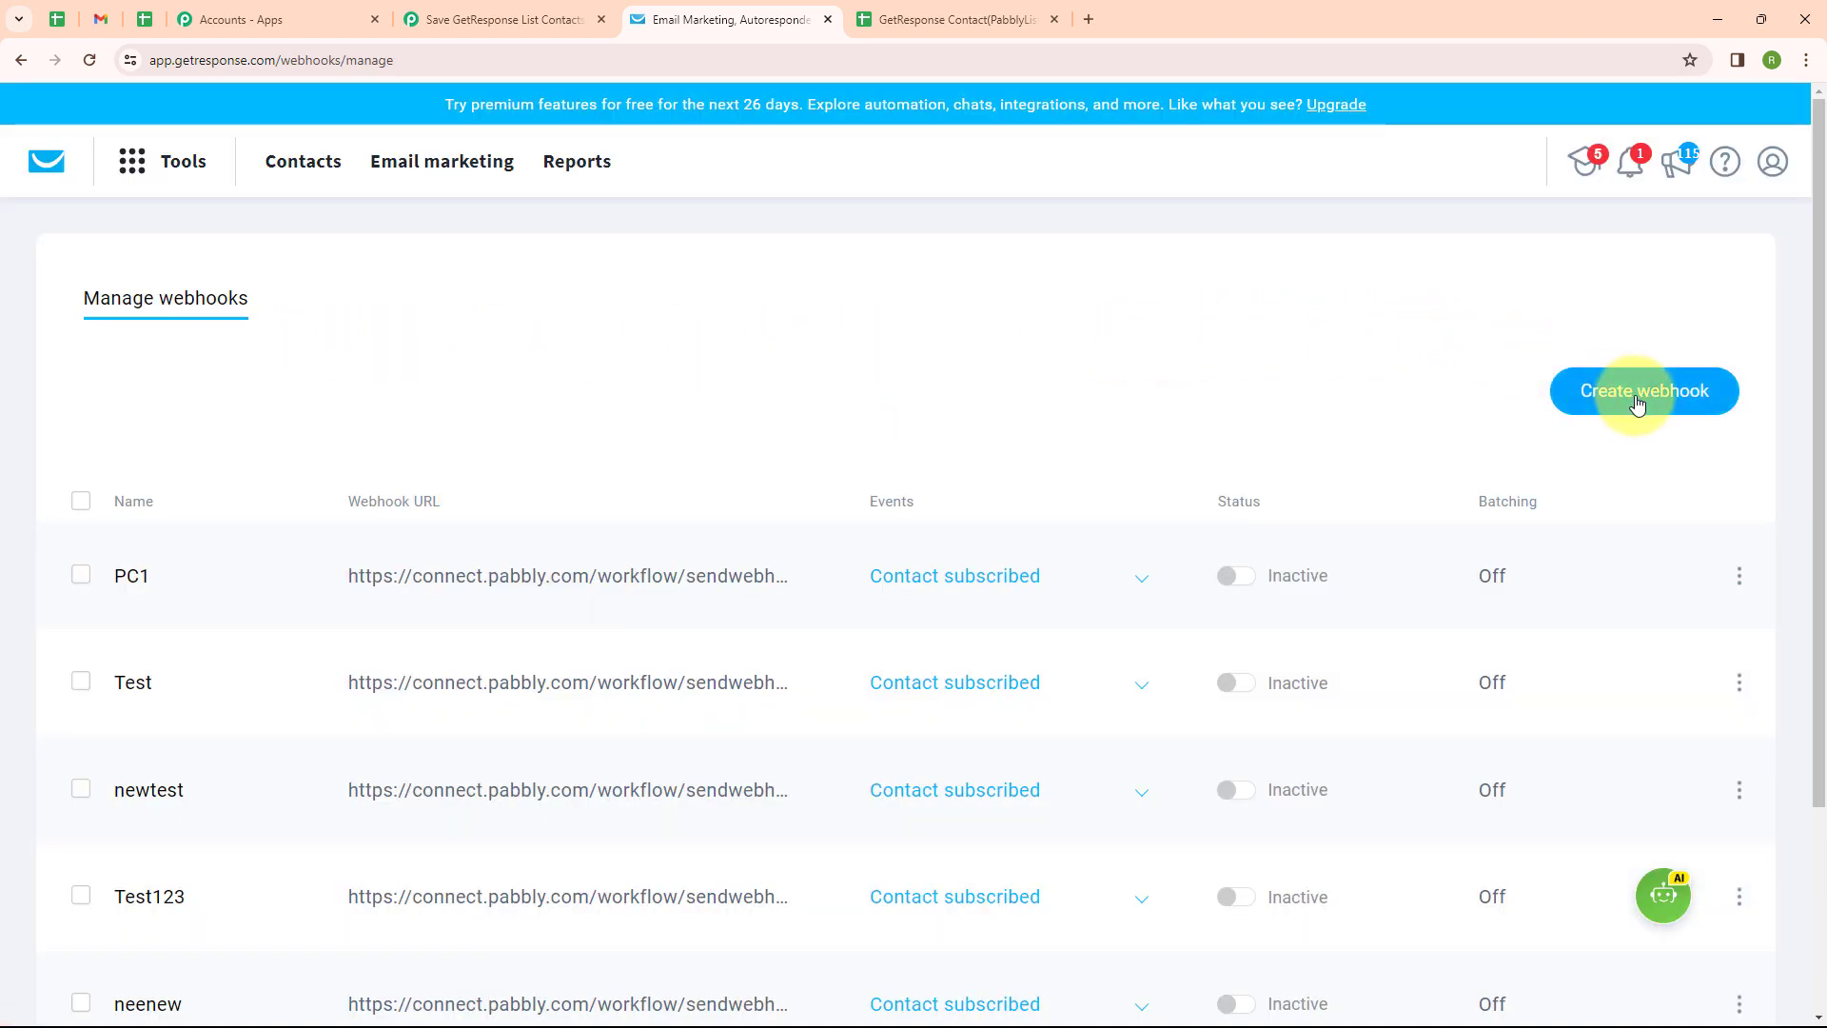
pyautogui.click(1637, 404)
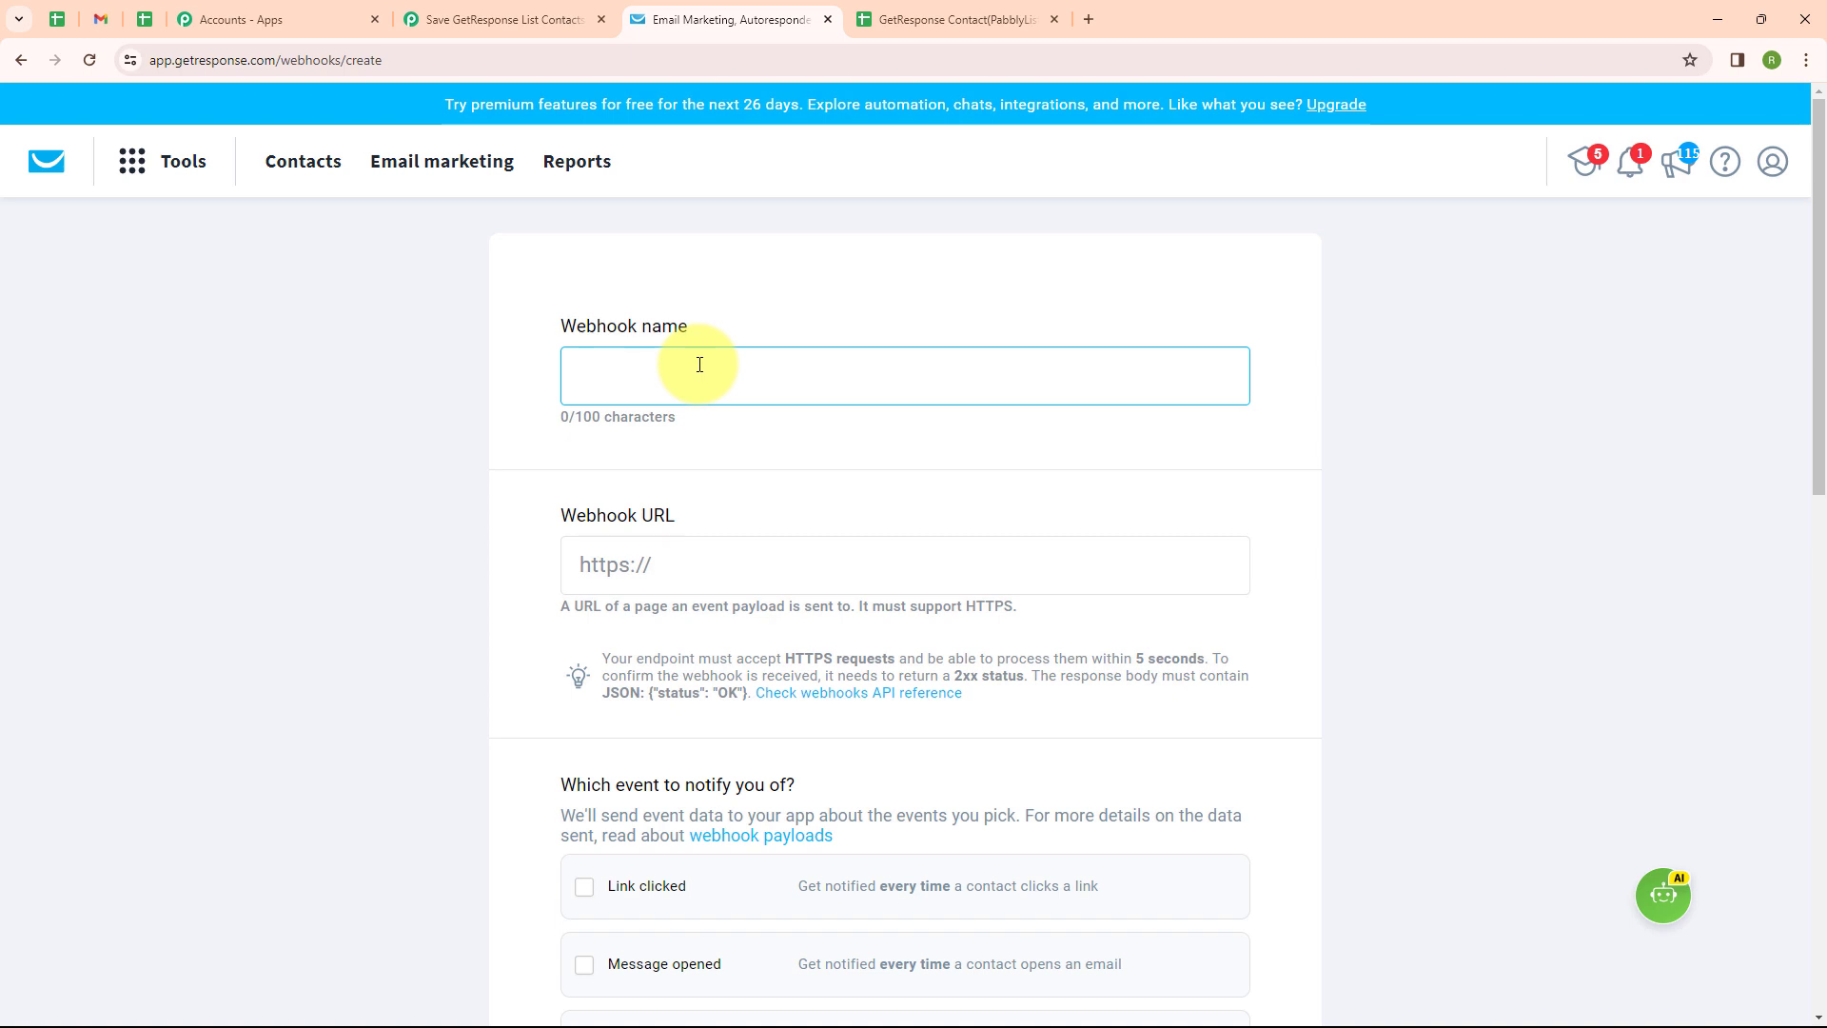
pyautogui.write('Google')
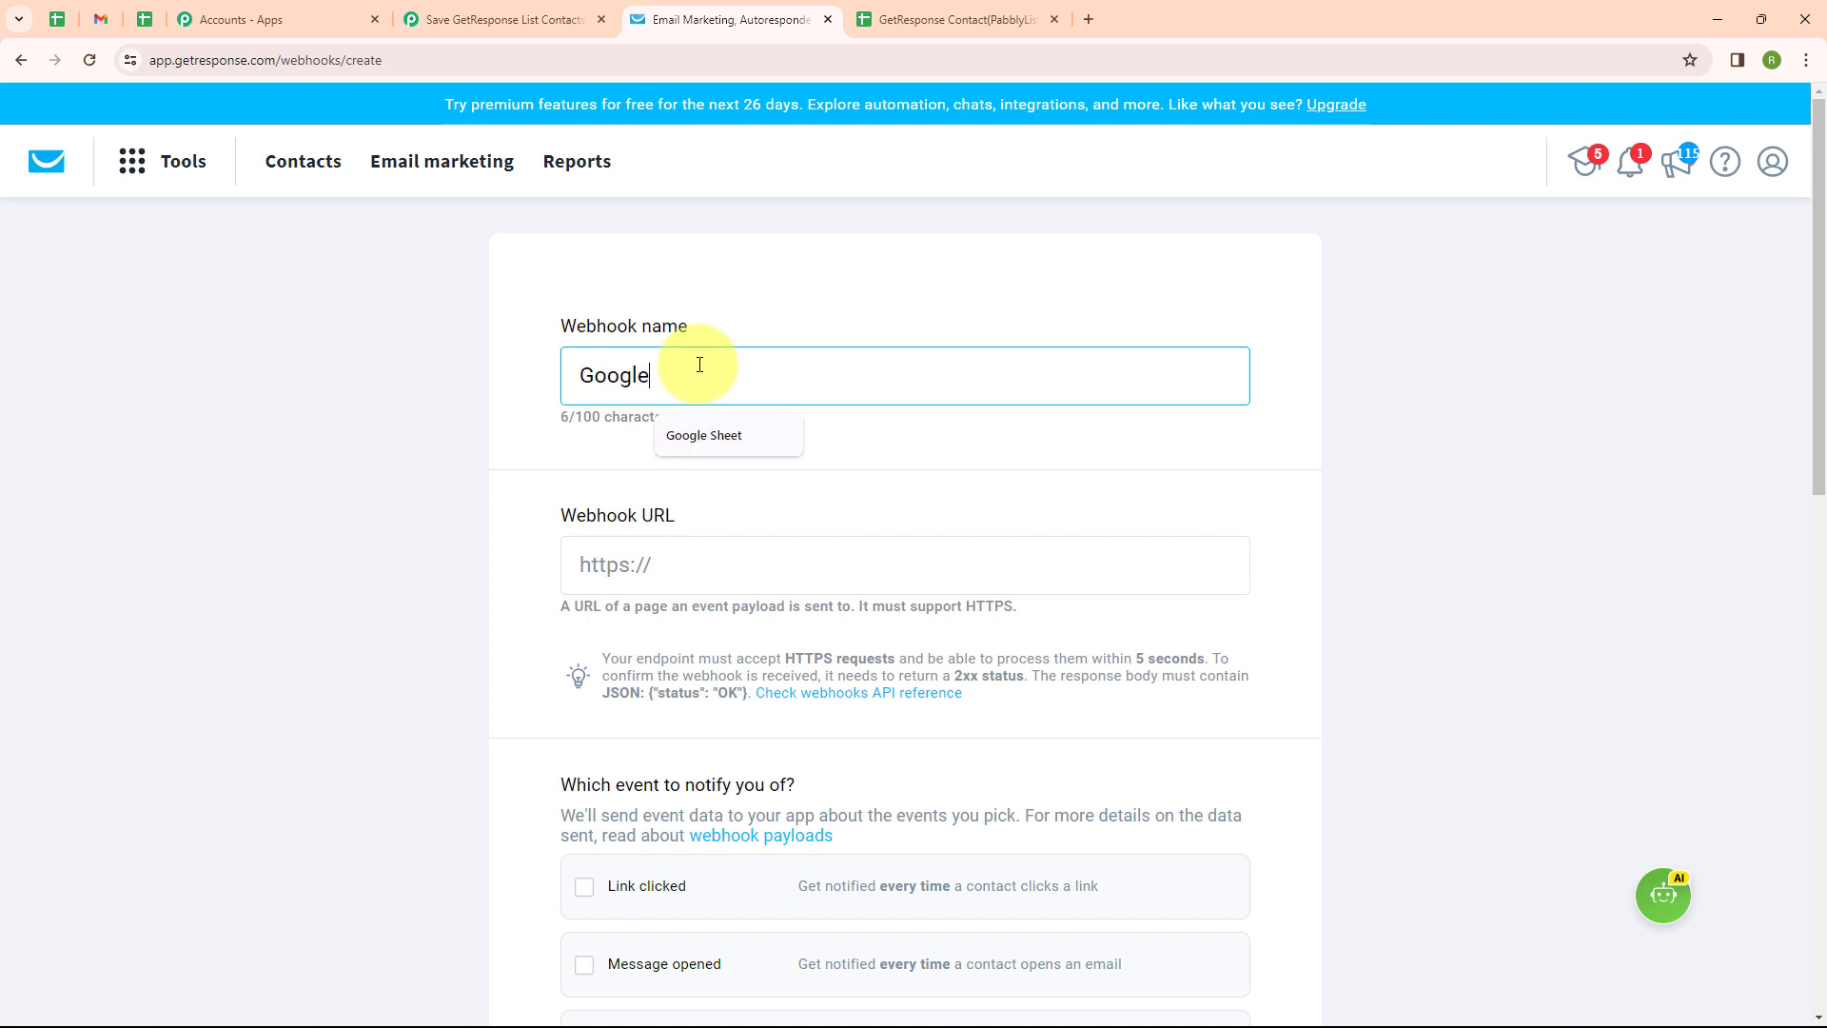
pyautogui.write(' Sheets')
pyautogui.scroll(-2, 699, 365)
# Copy the Pabbly workflow's webhook URL into the GetResponse webhook's URL field
pyautogui.click(703, 390)
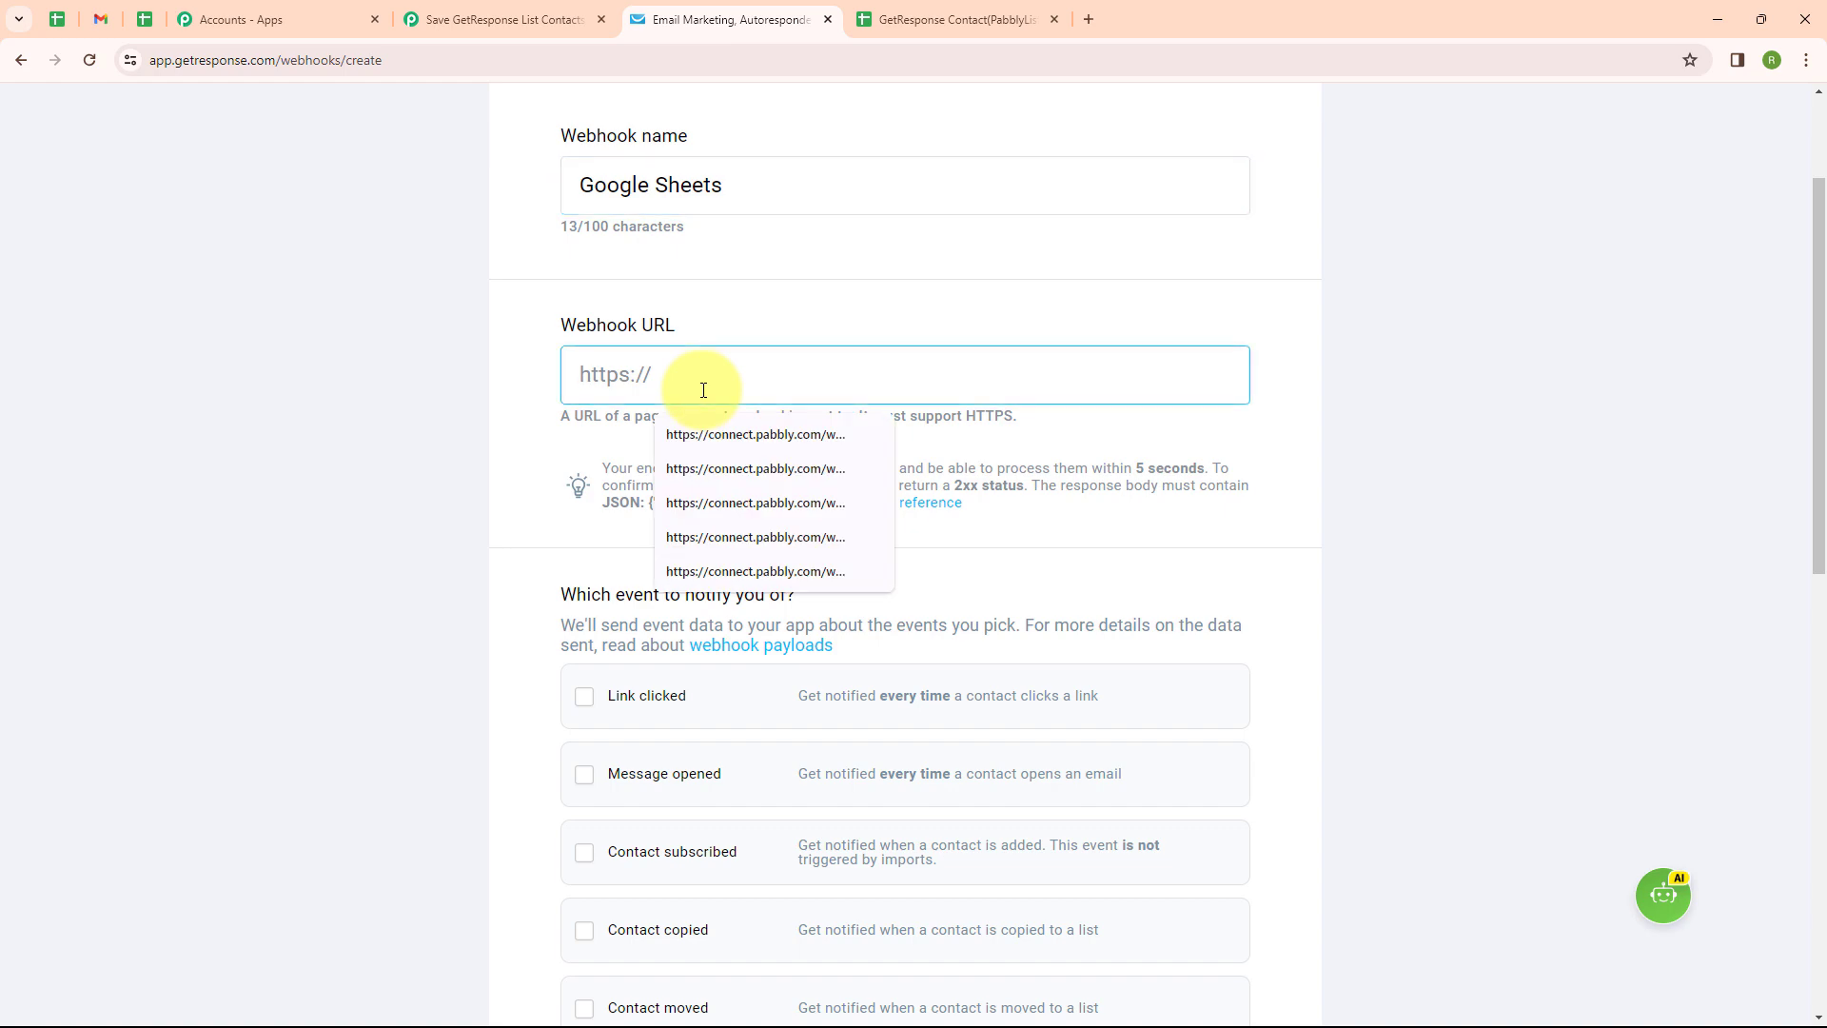
pyautogui.click(470, 14)
pyautogui.click(1435, 647)
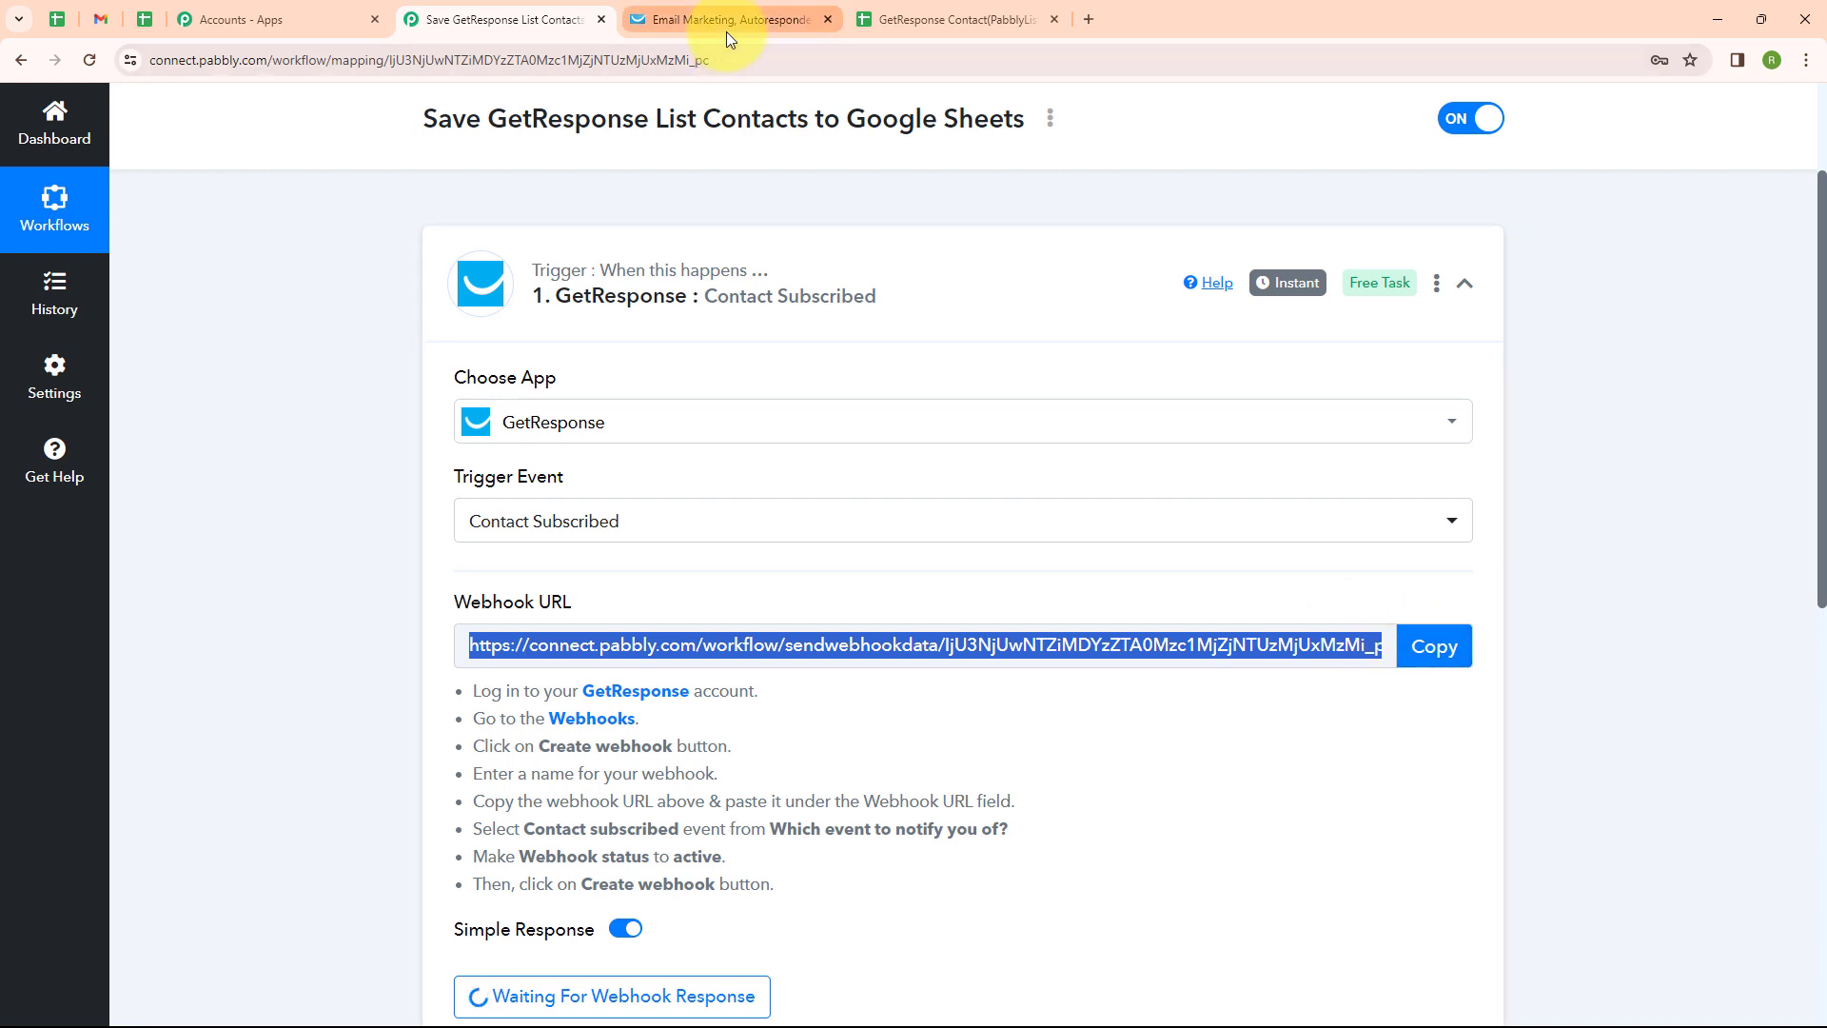
pyautogui.click(727, 28)
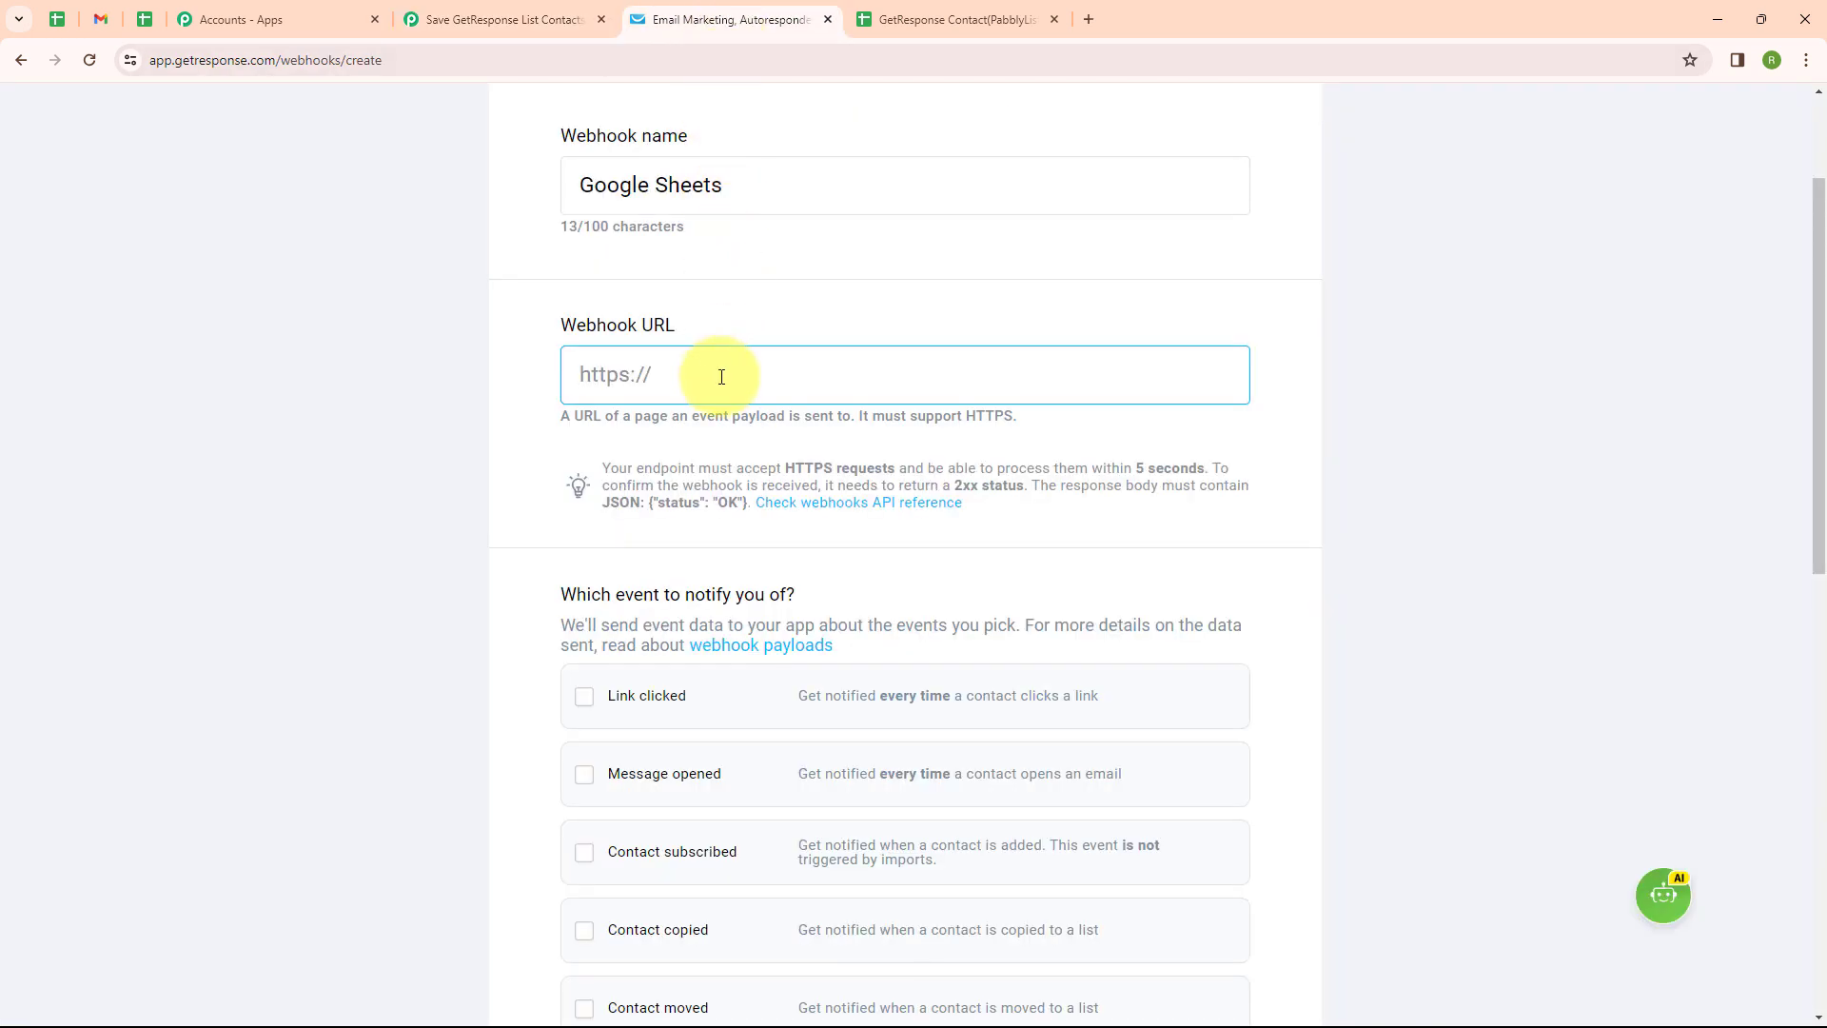
pyautogui.hotkey('ctrl', 'v')
pyautogui.click(523, 438)
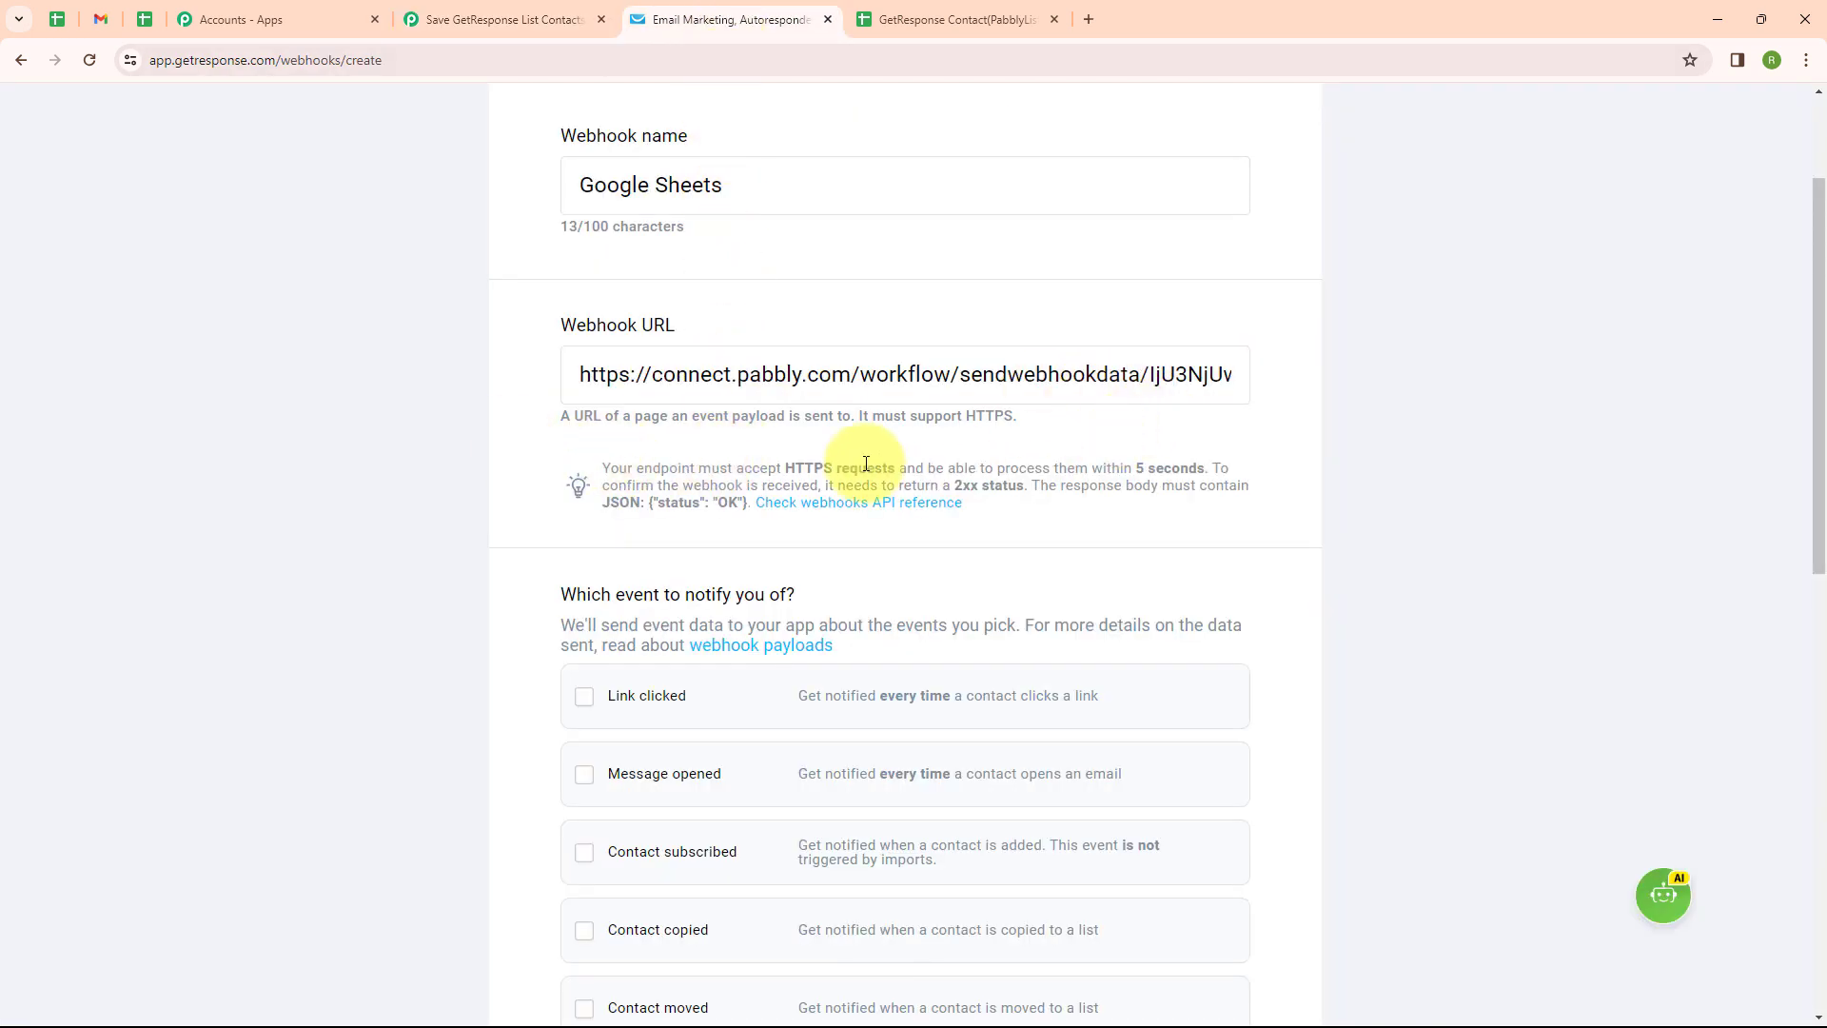
# Make the webhook active, save it, and return to Pabbly's waiting trigger
pyautogui.scroll(-6, 861, 461)
pyautogui.scroll(2, 833, 460)
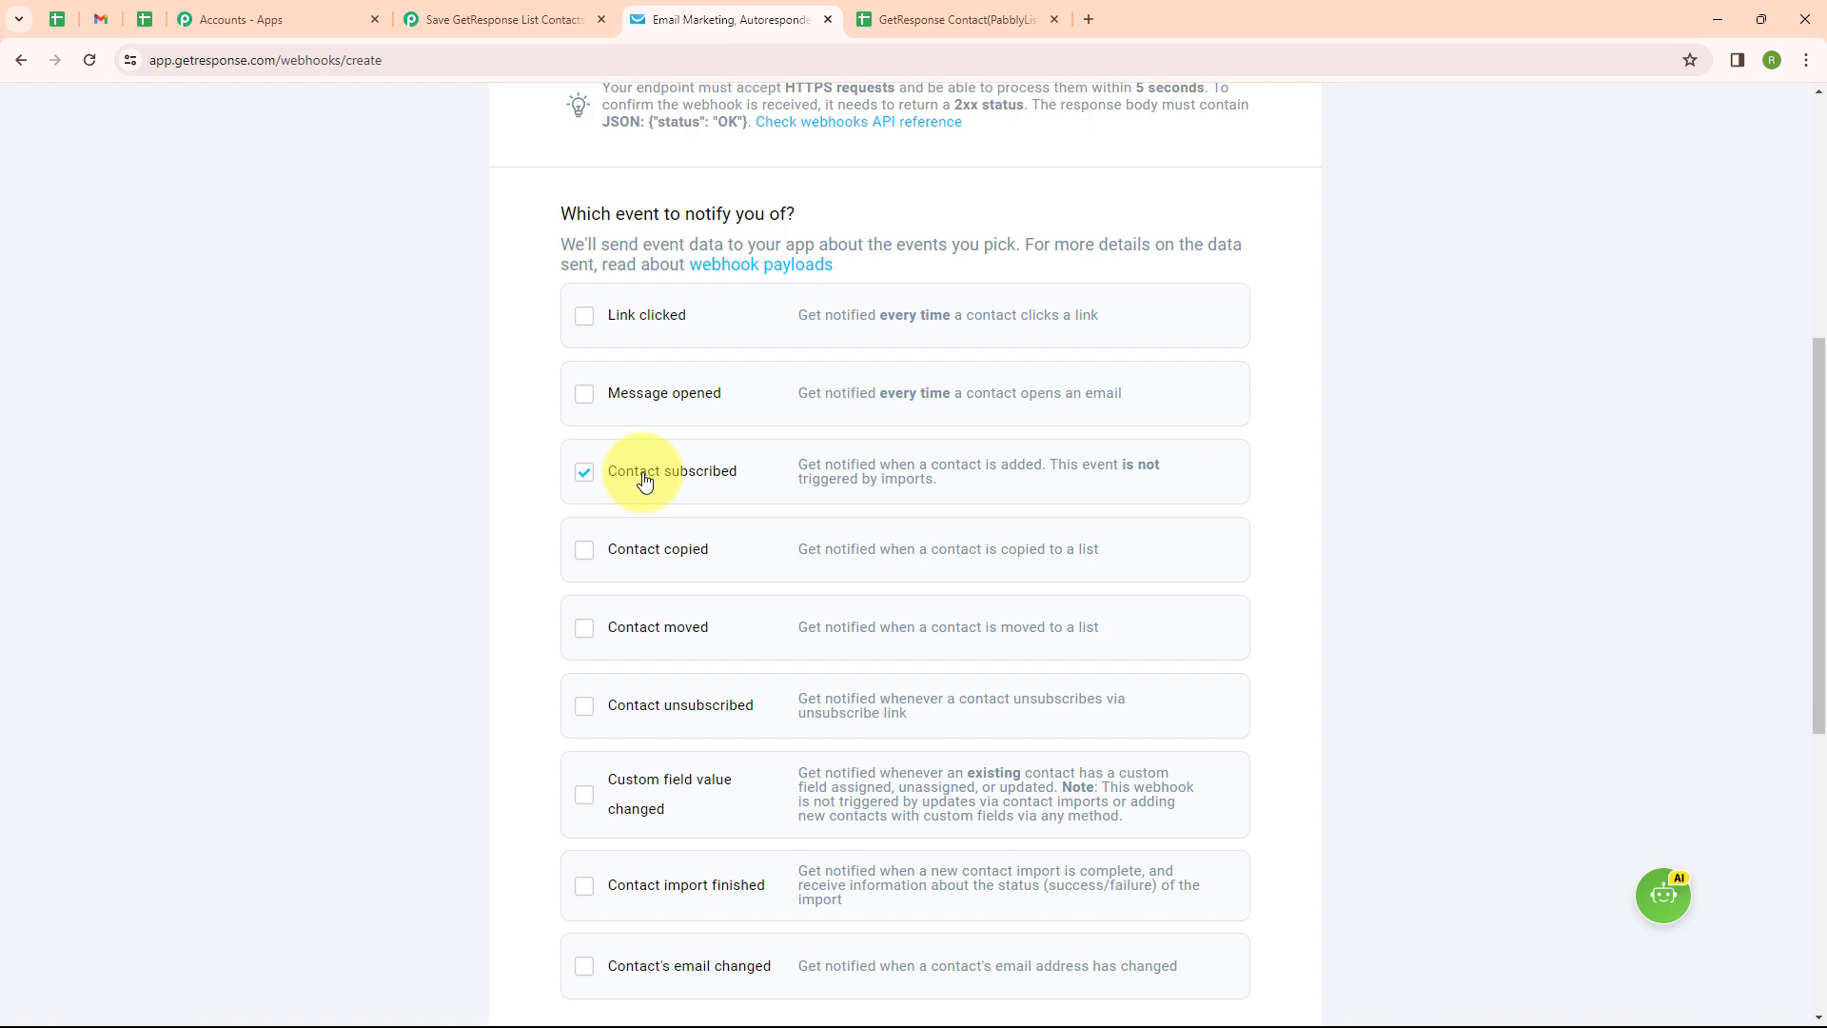
pyautogui.scroll(-6, 928, 452)
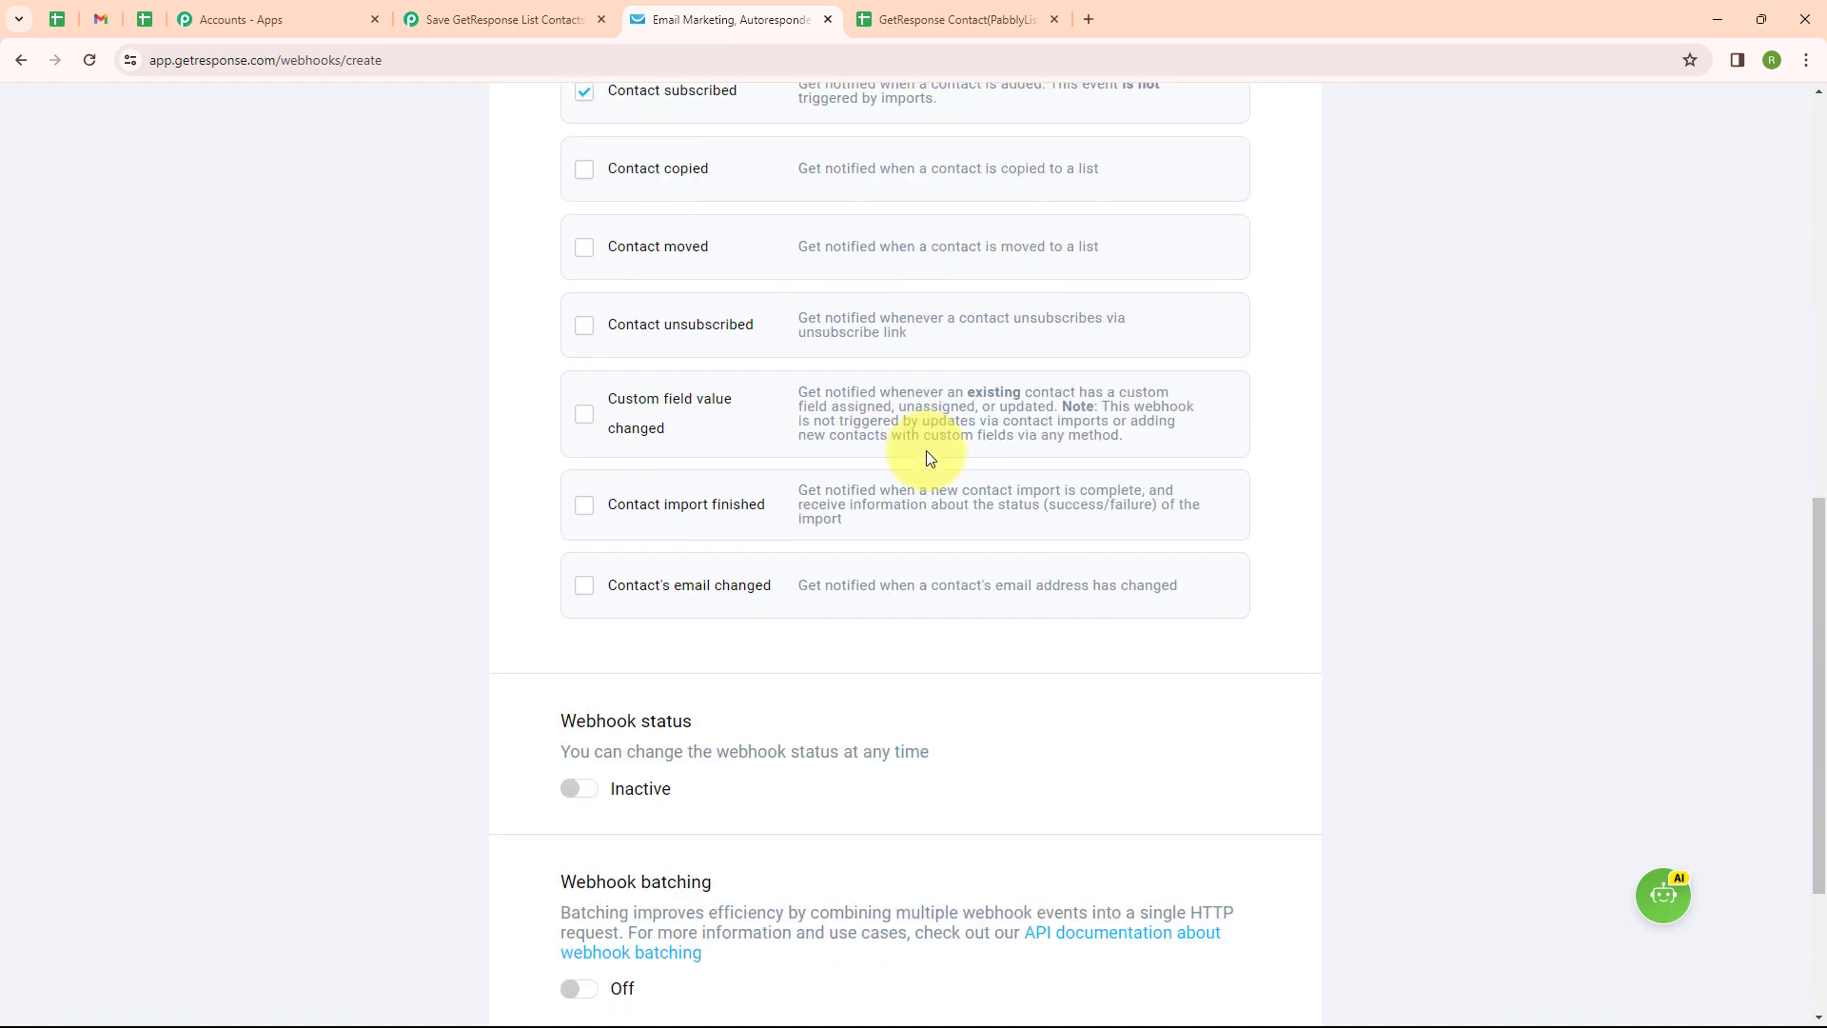
pyautogui.click(576, 599)
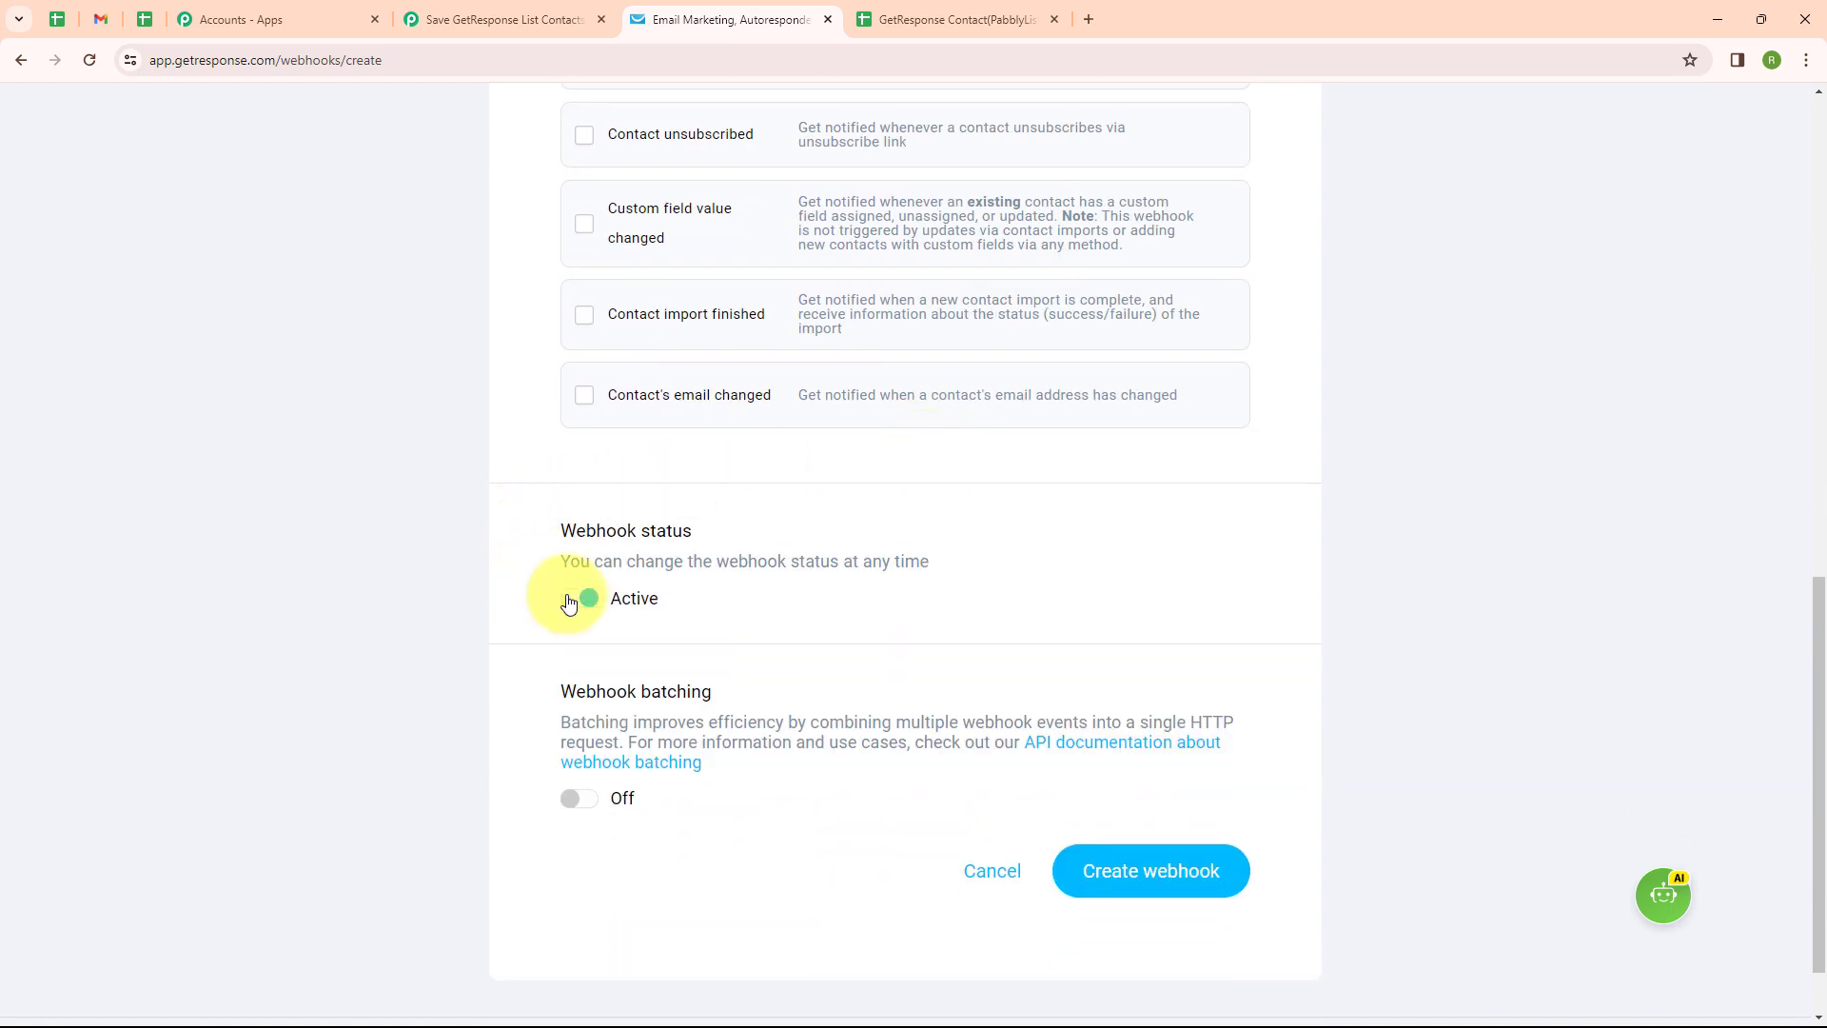
pyautogui.click(1150, 873)
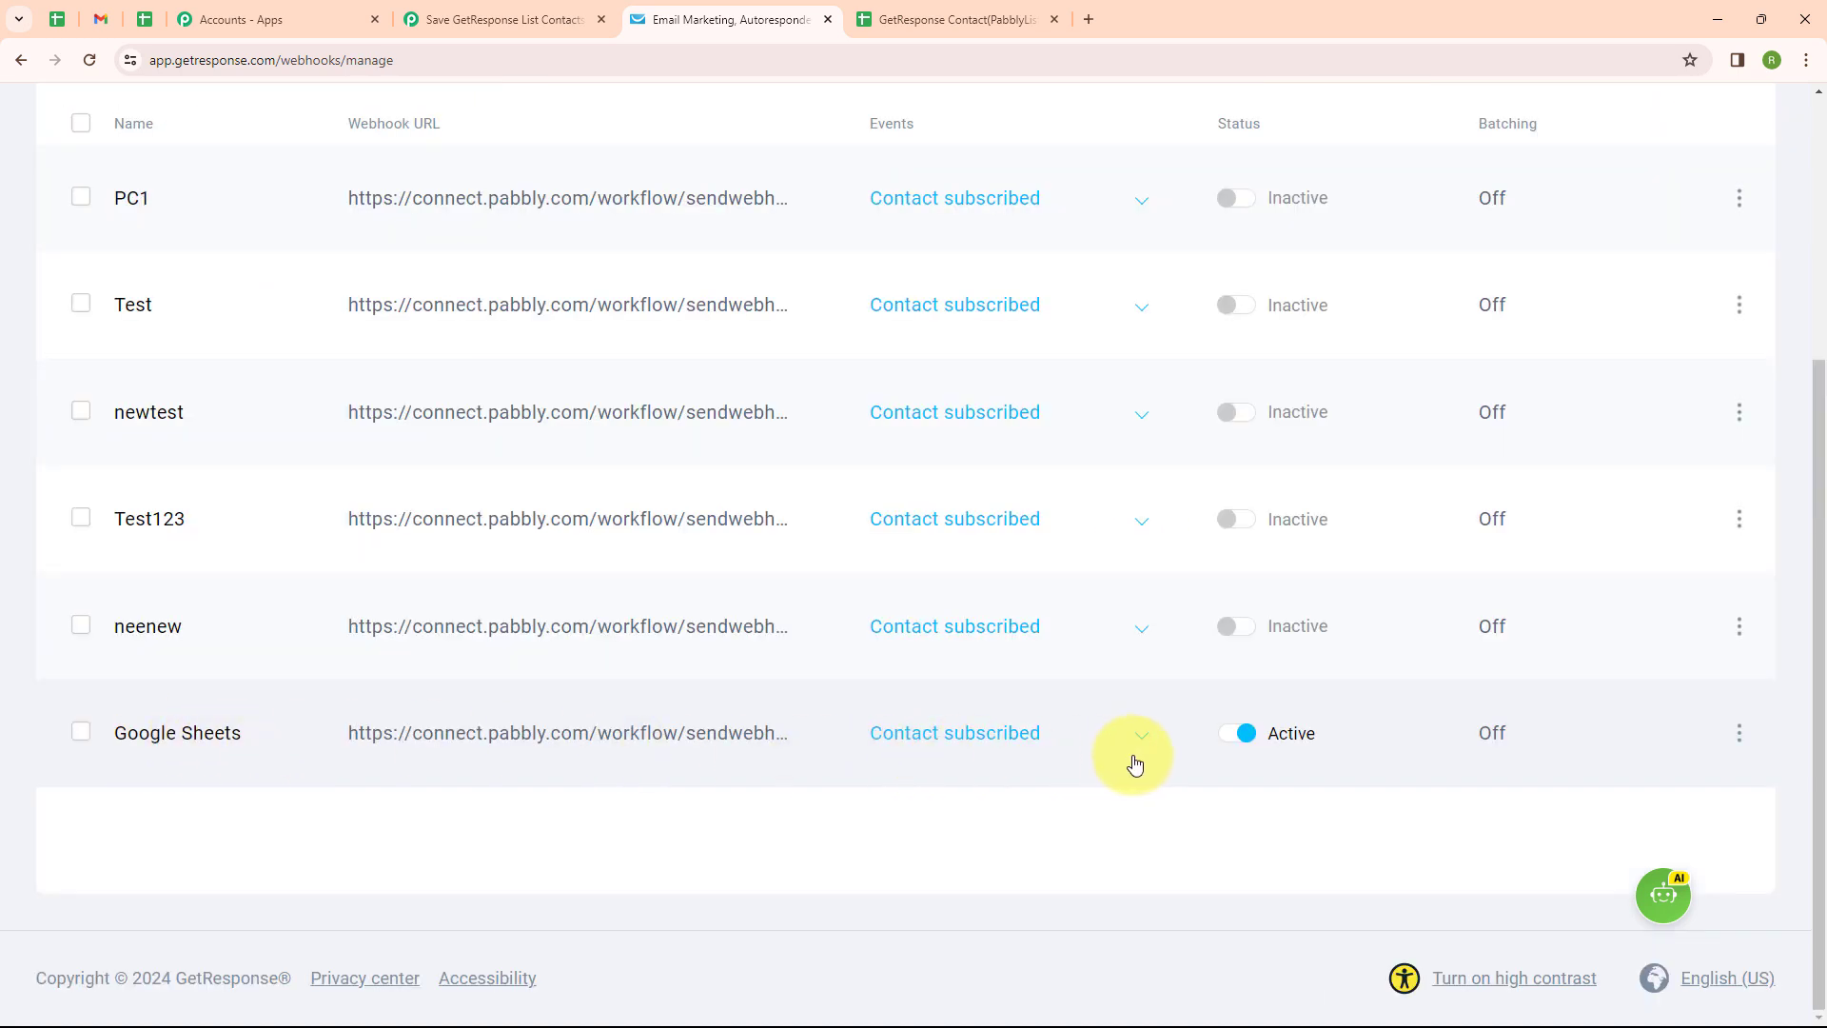
pyautogui.click(473, 7)
pyautogui.scroll(-2, 398, 761)
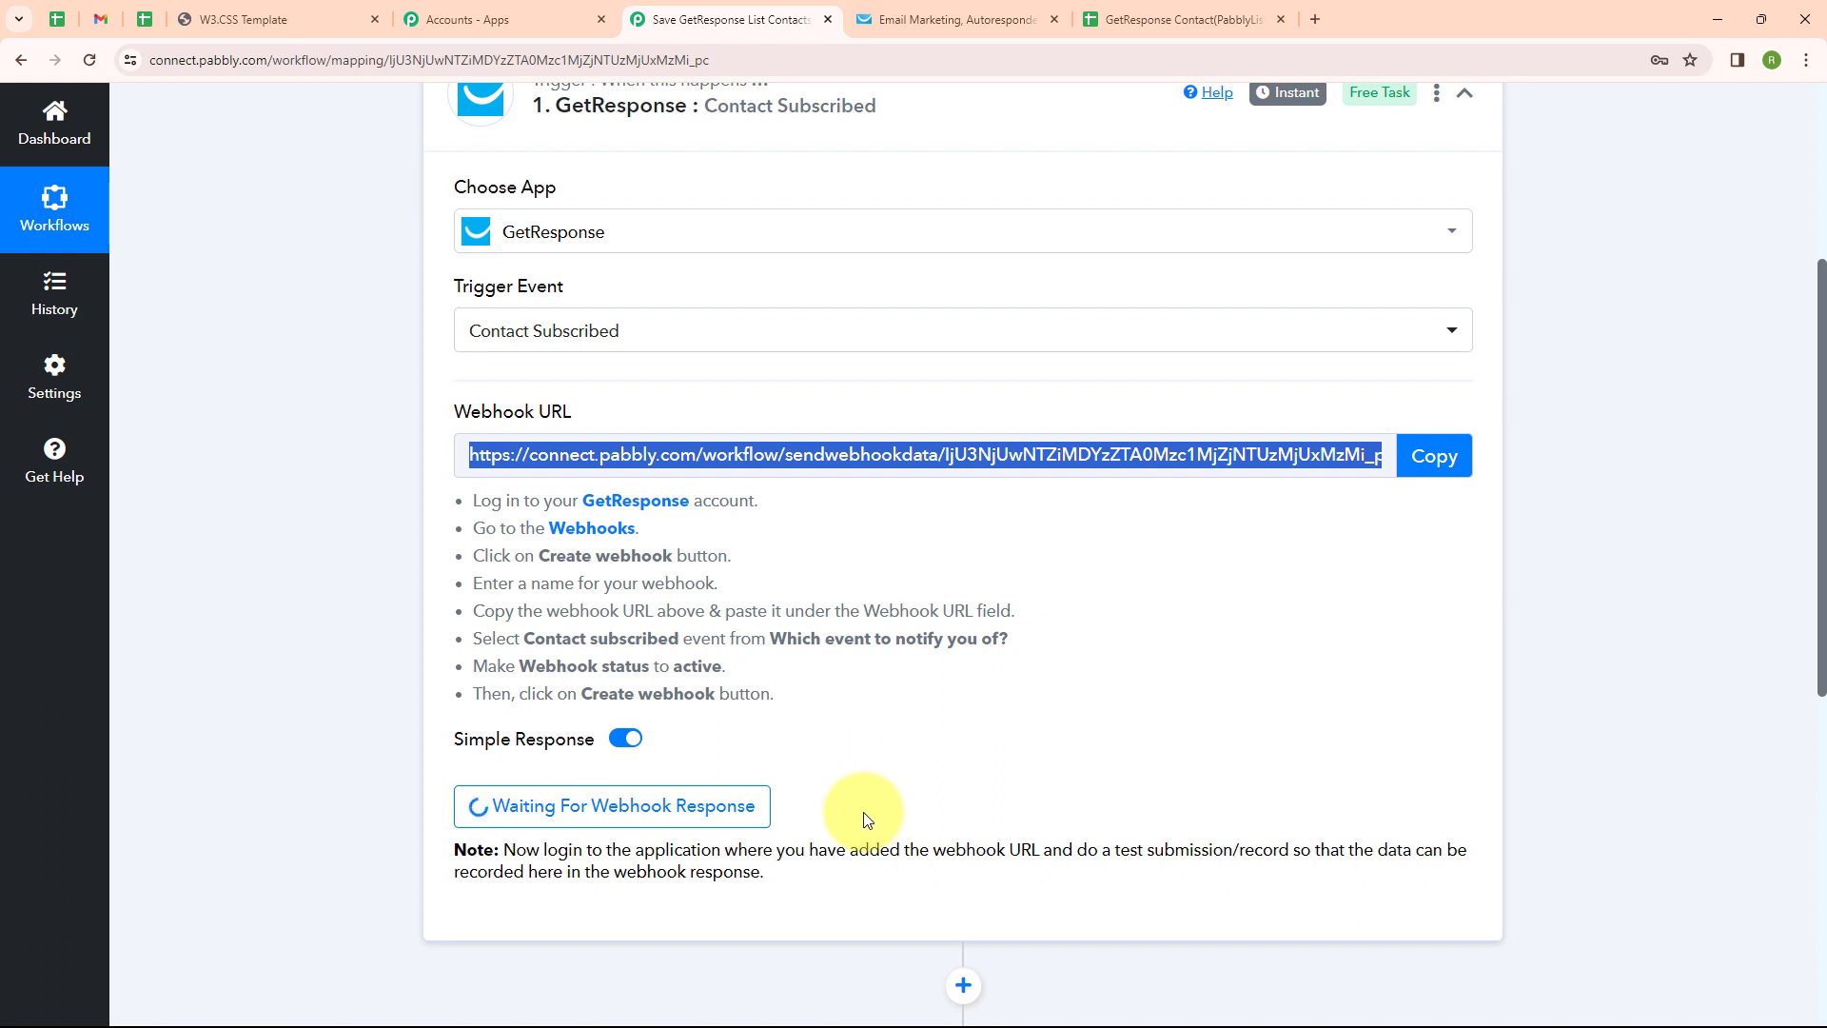
# Fill the pabcon.w3spaces.com Sign up popup with a test name, e-mail and mobile, then submit
pyautogui.click(282, 12)
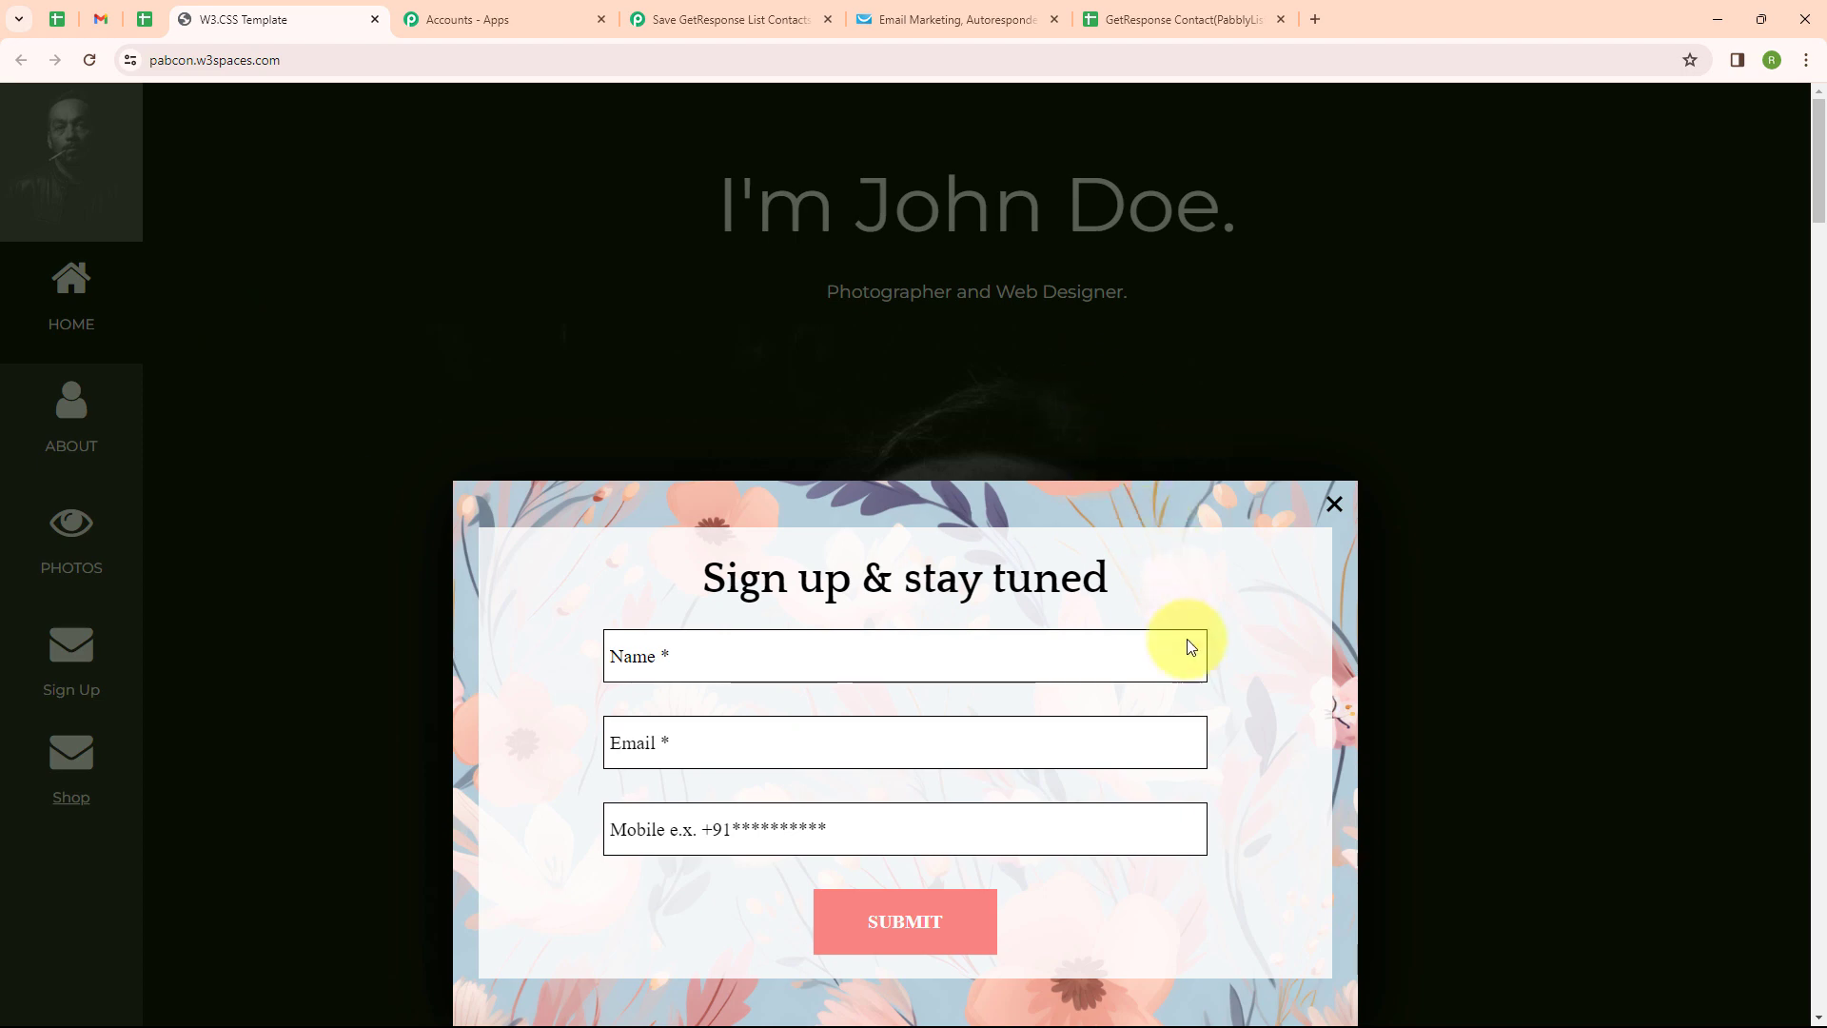
pyautogui.click(743, 661)
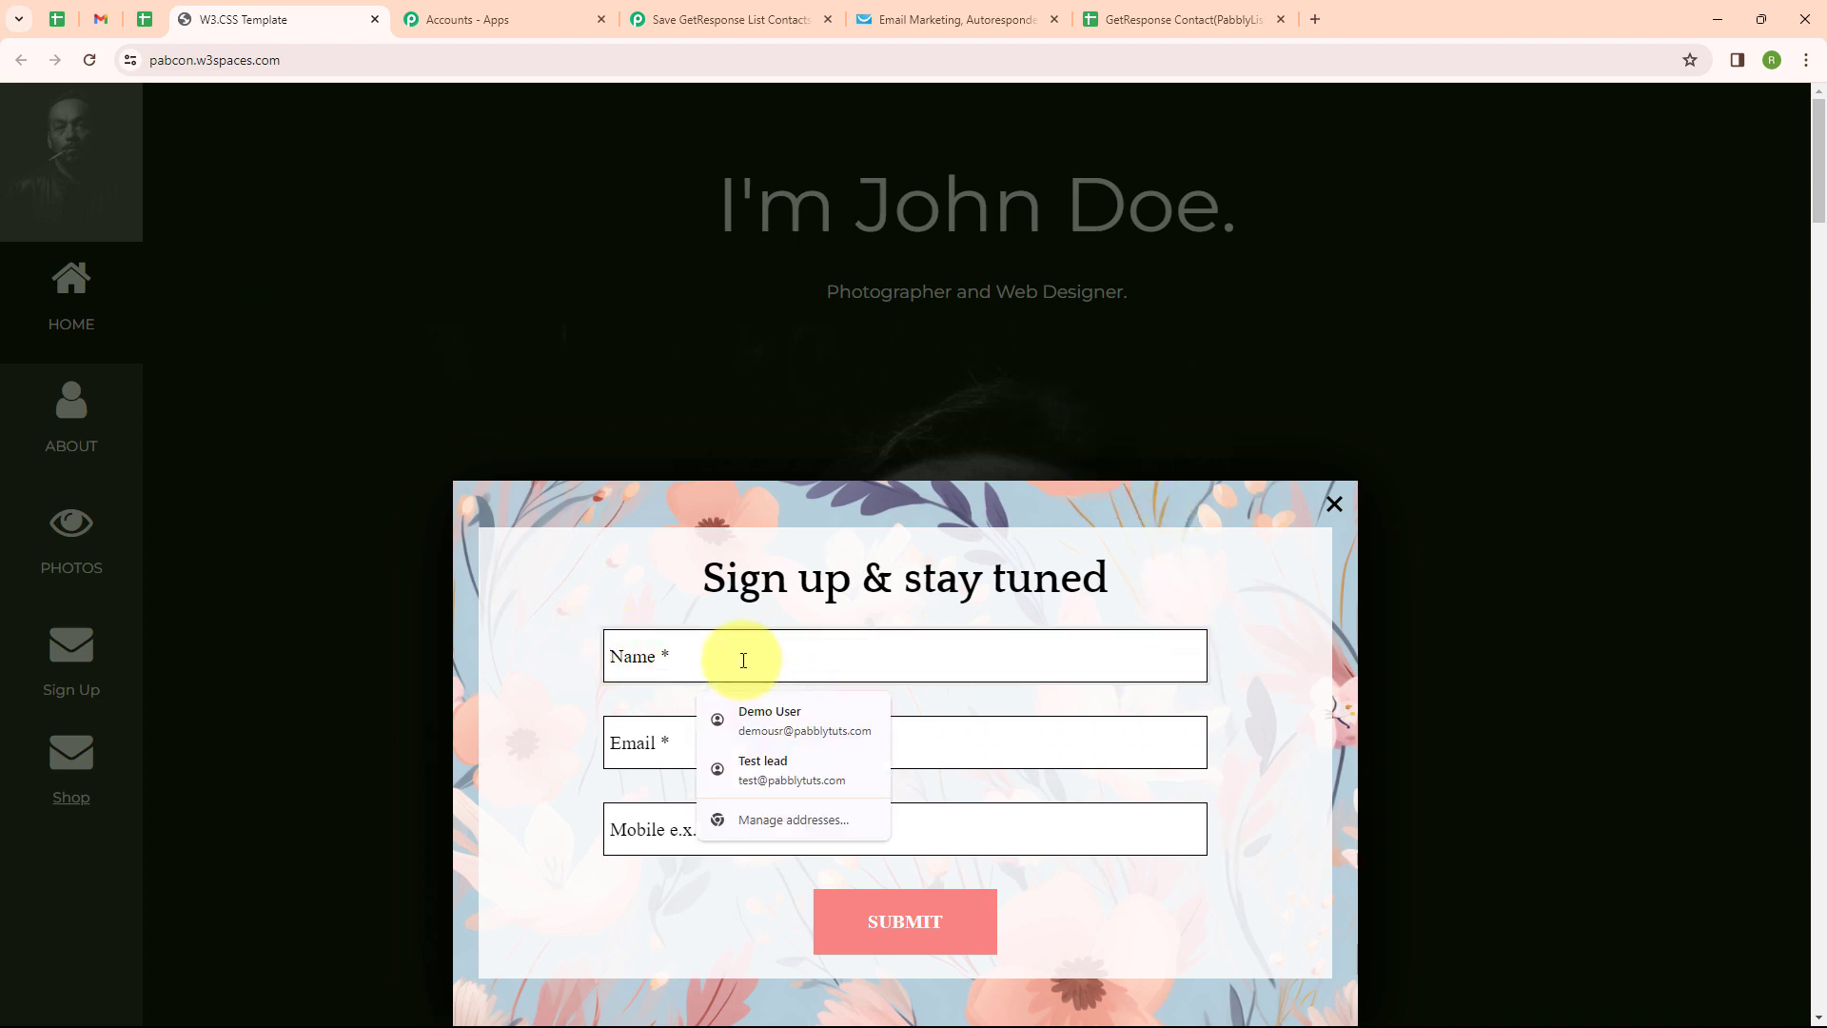
pyautogui.write('D')
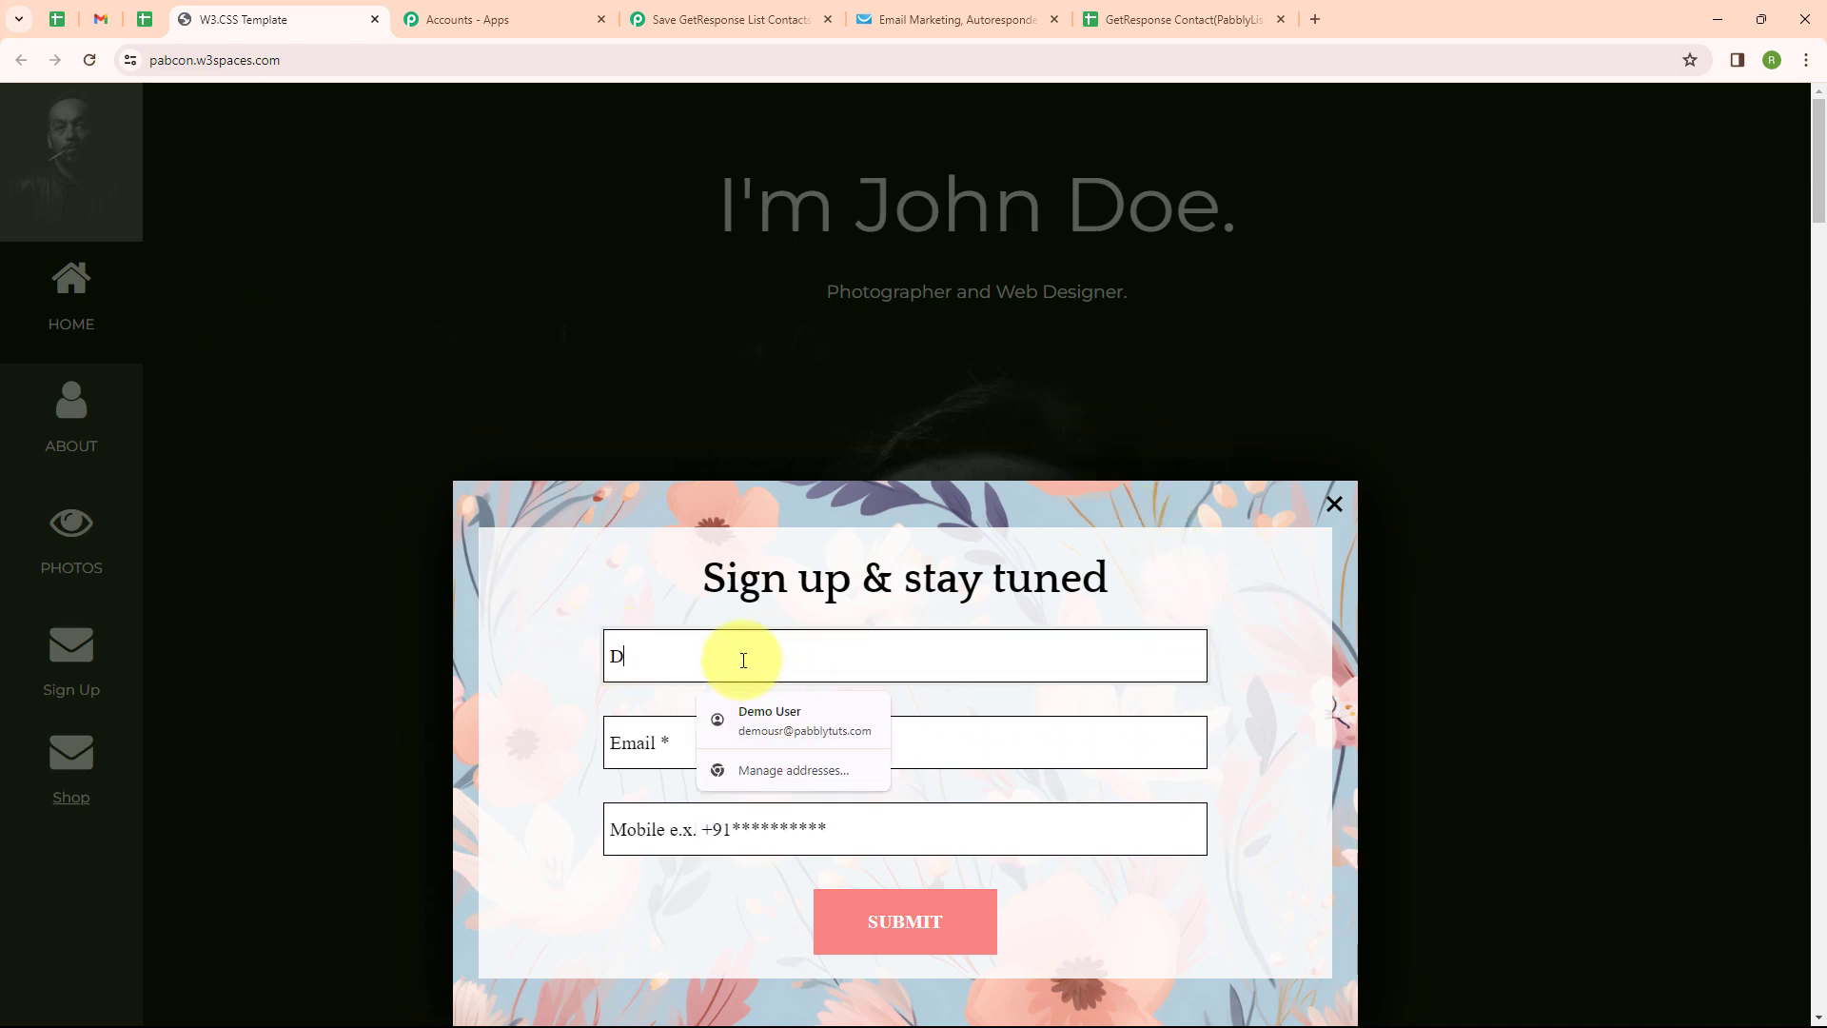
pyautogui.write('ummy')
pyautogui.click(744, 712)
pyautogui.click(701, 755)
pyautogui.write('dum')
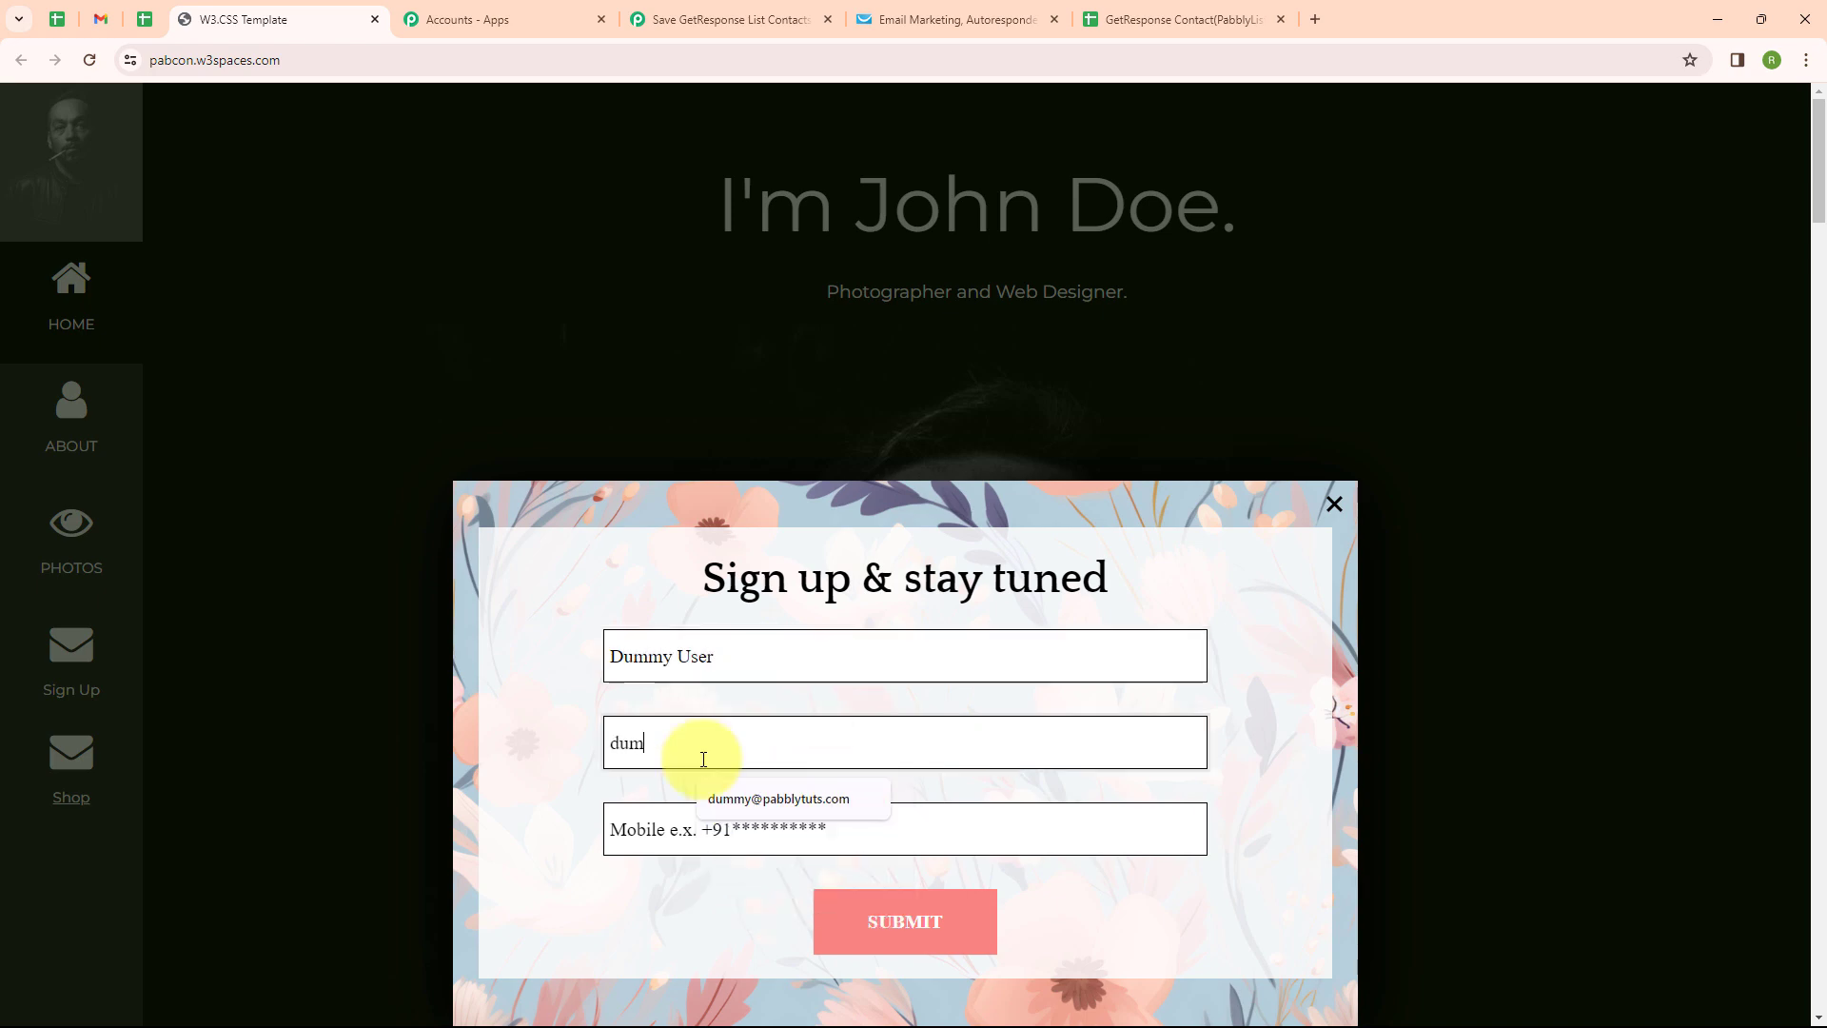
pyautogui.write('my@pa')
pyautogui.click(778, 799)
pyautogui.click(761, 829)
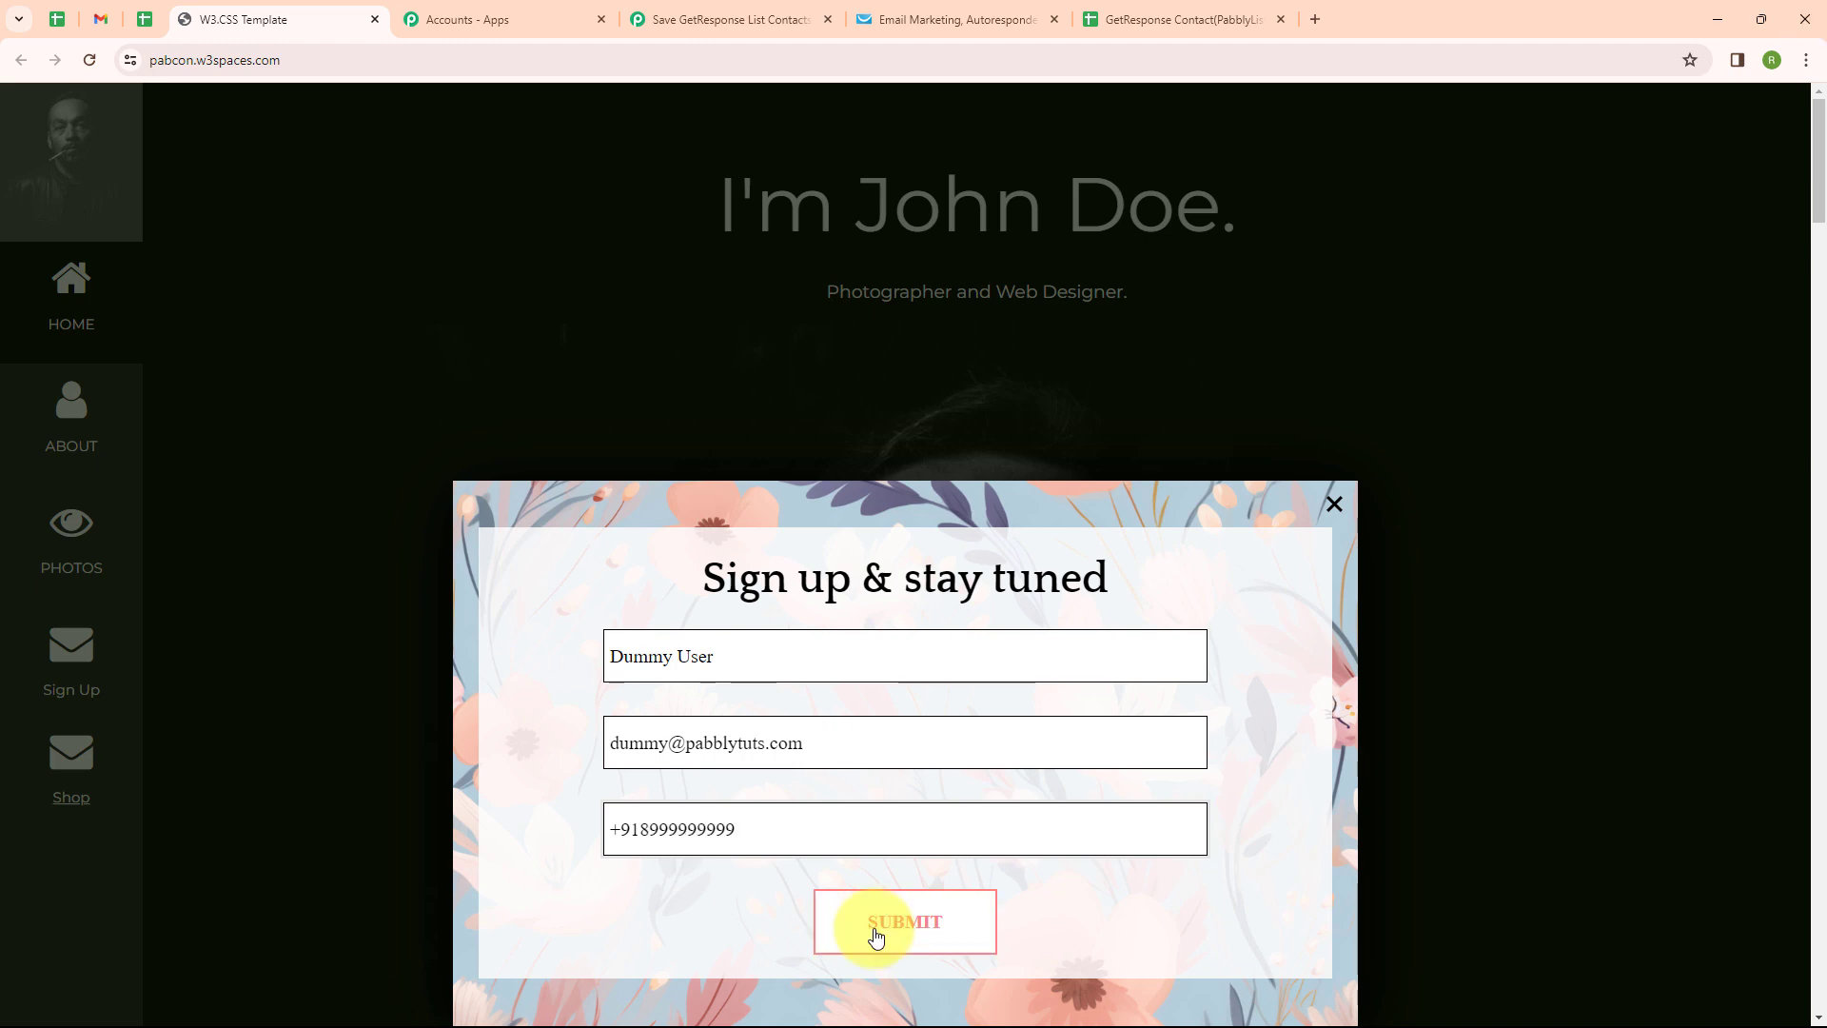
pyautogui.click(880, 930)
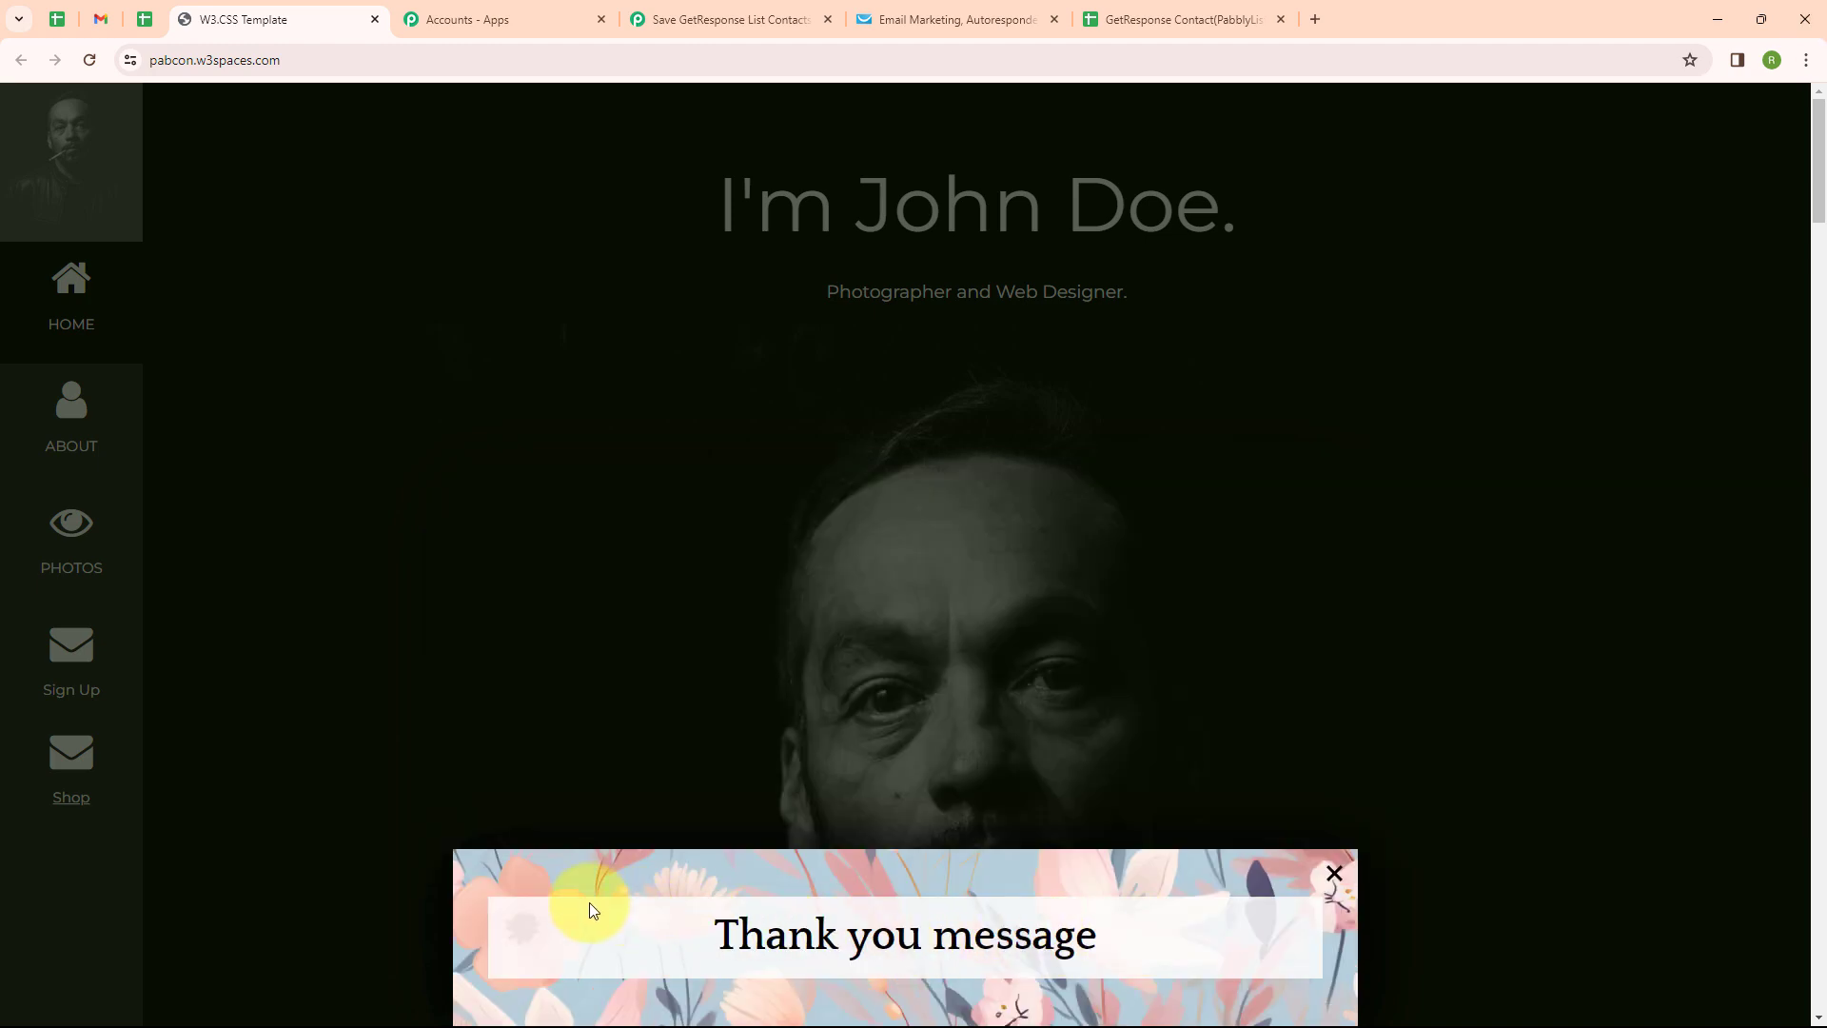
# Scroll through the test contact's Response Received data, then collapse the GetResponse trigger step
pyautogui.click(701, 8)
pyautogui.scroll(-5, 790, 746)
pyautogui.scroll(2, 790, 745)
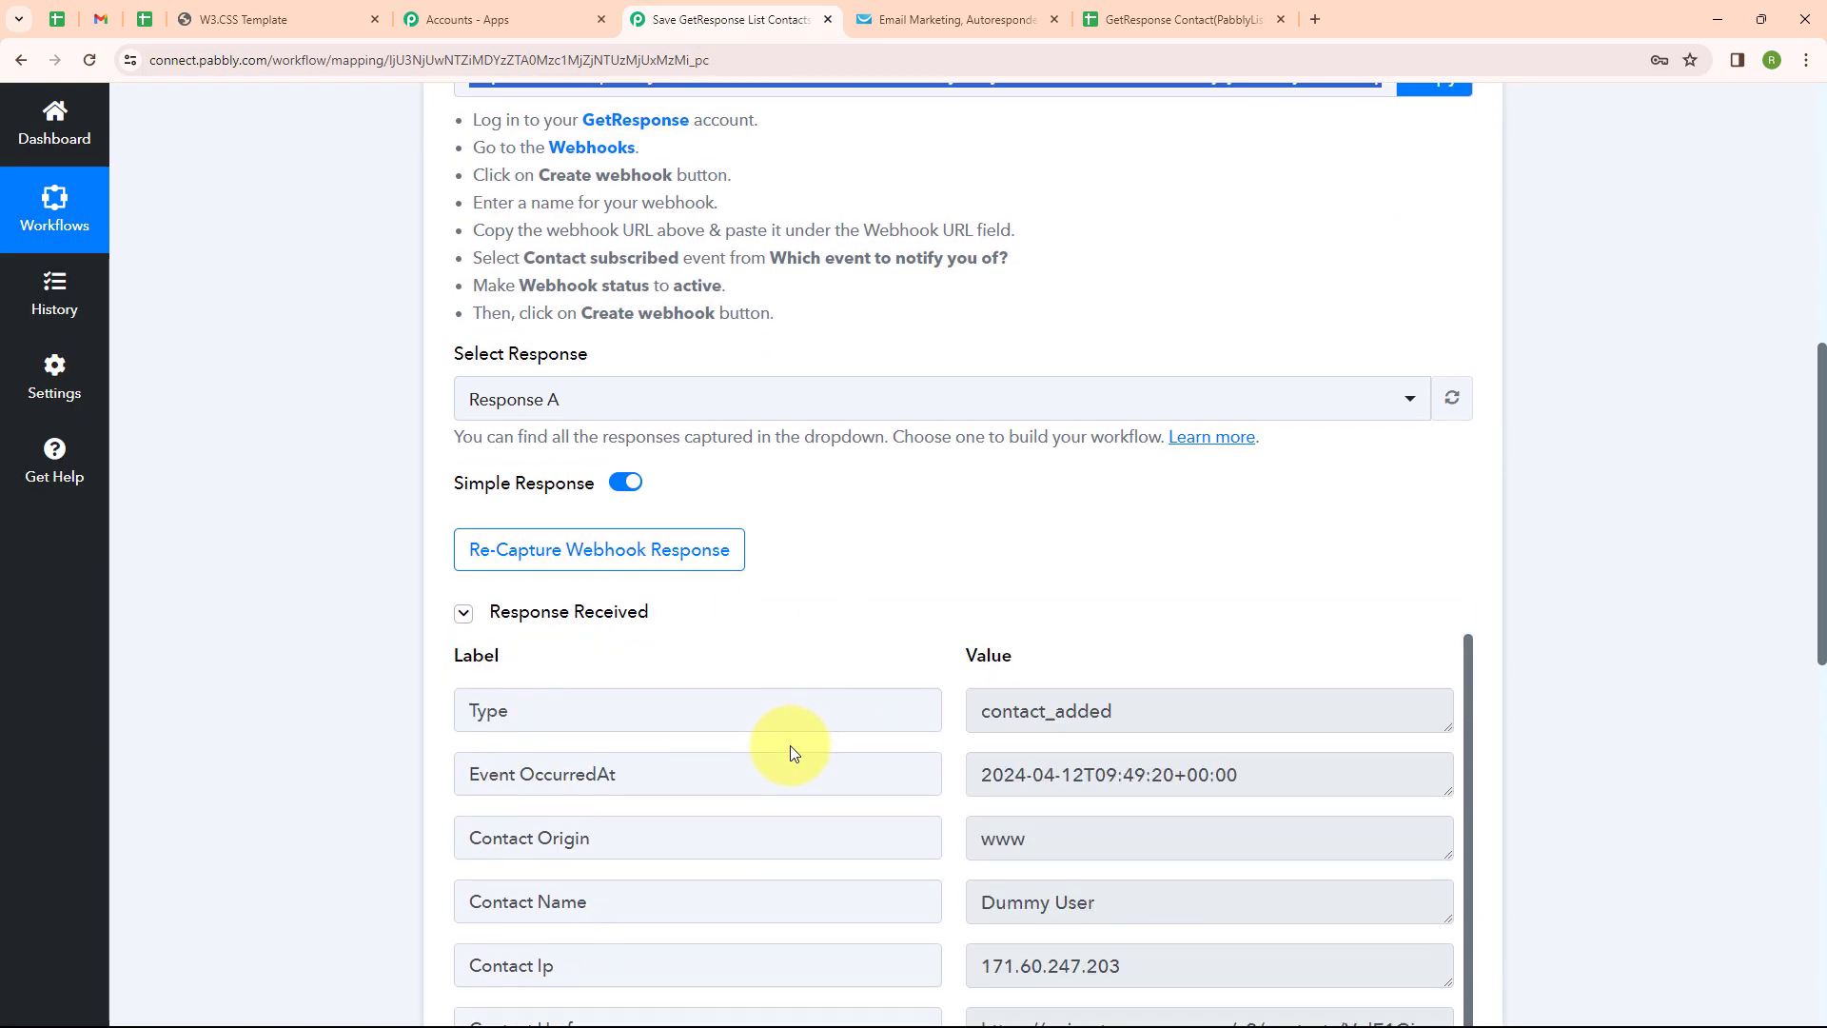
pyautogui.scroll(-2, 784, 748)
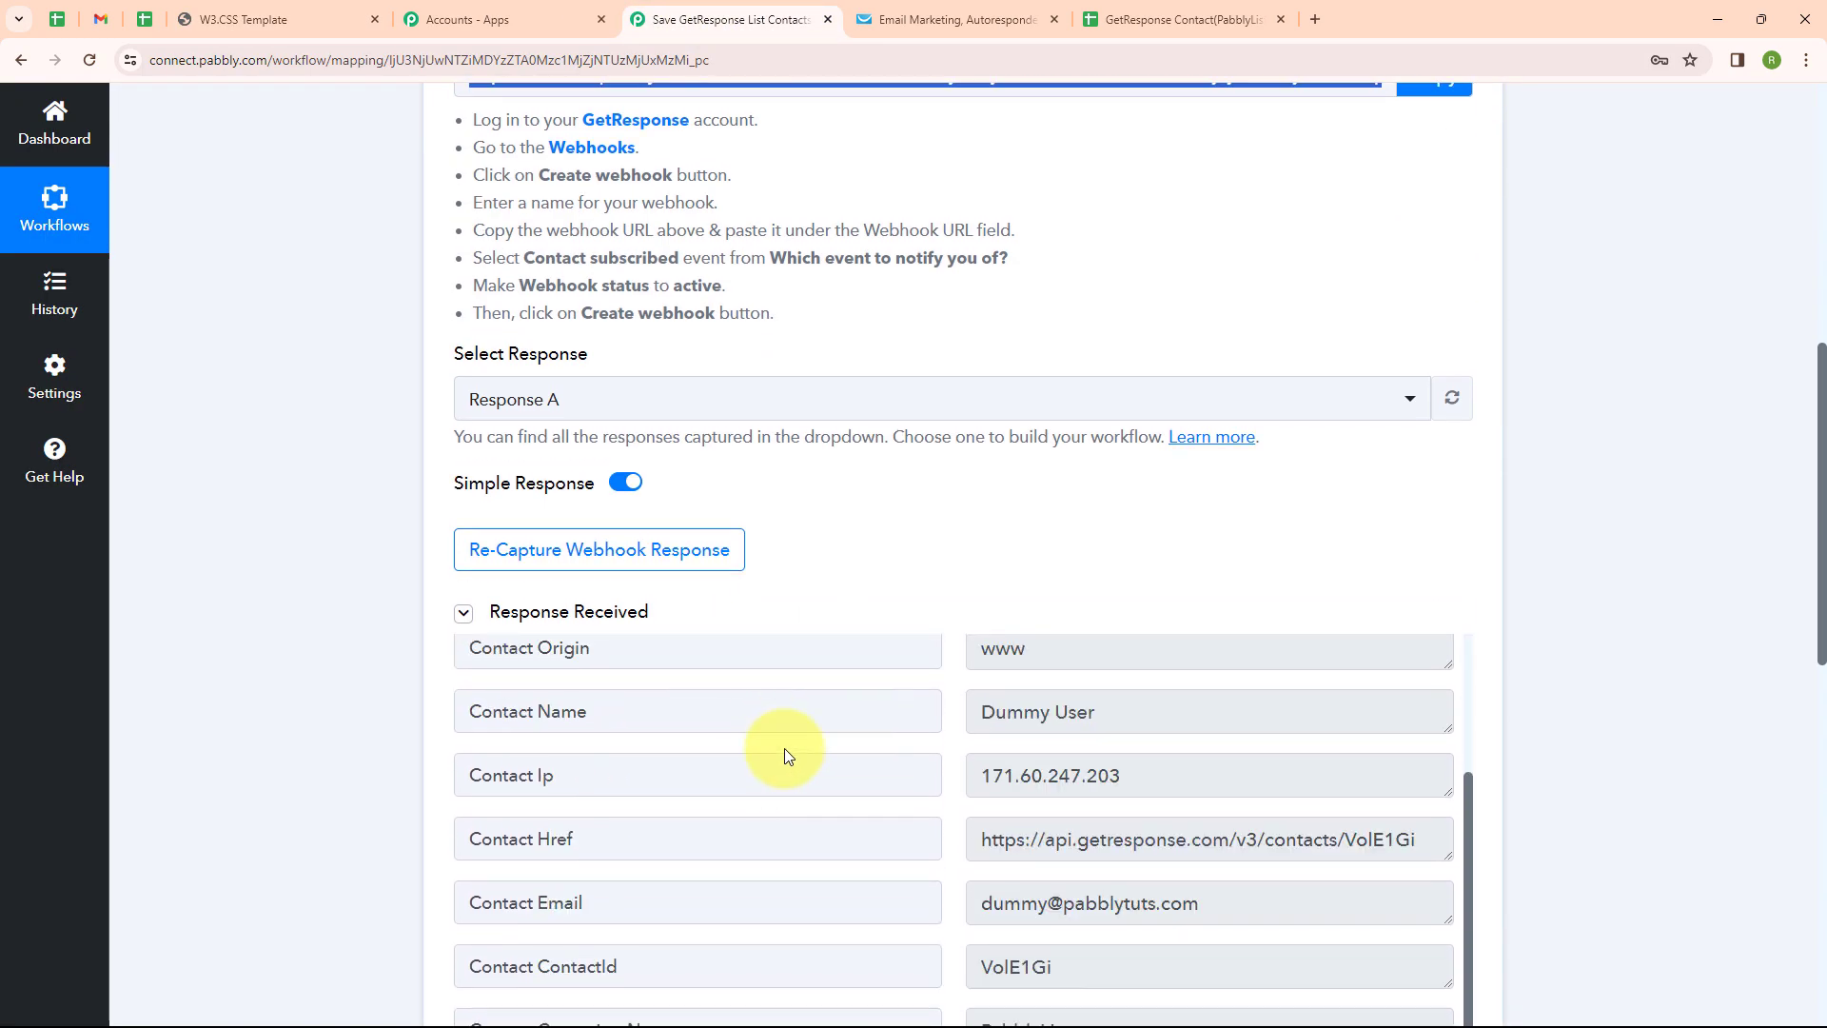
pyautogui.scroll(-1, 784, 748)
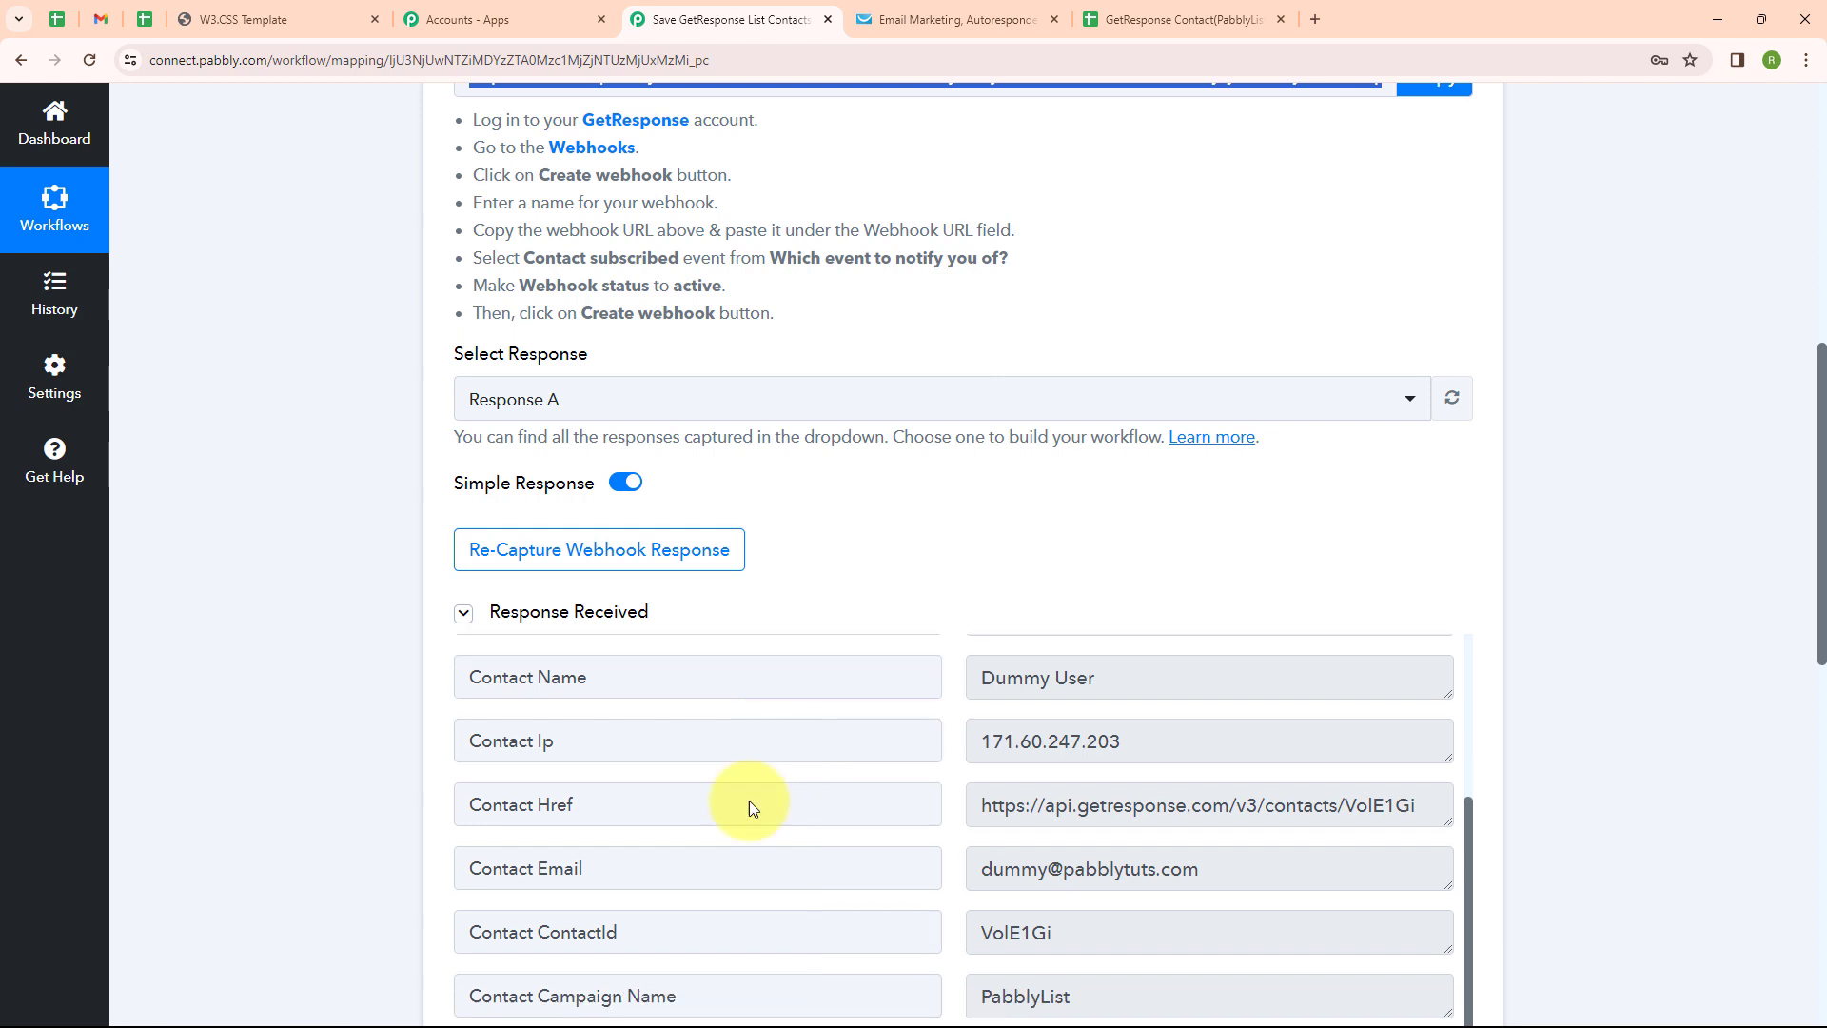
pyautogui.scroll(7, 1401, 519)
pyautogui.click(1466, 475)
# Make step two Filter by Pabbly with the Filter Values action event
pyautogui.click(673, 696)
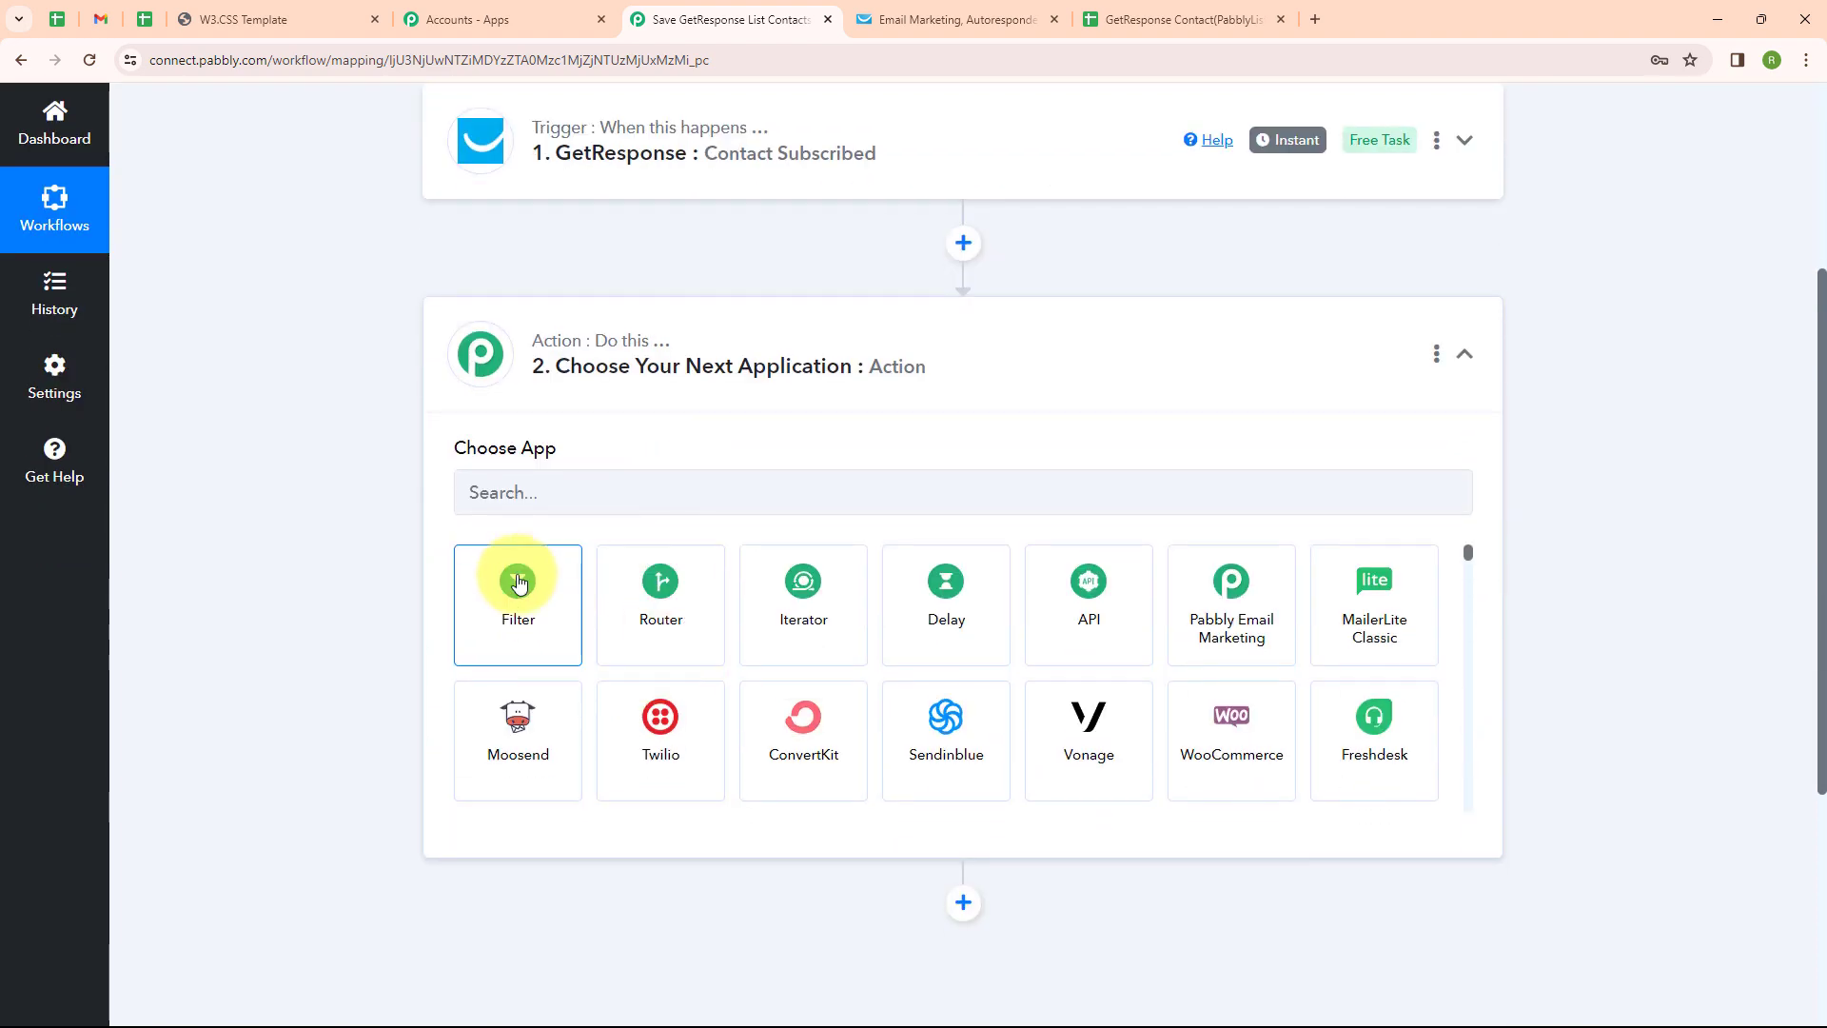
pyautogui.click(516, 590)
pyautogui.click(489, 591)
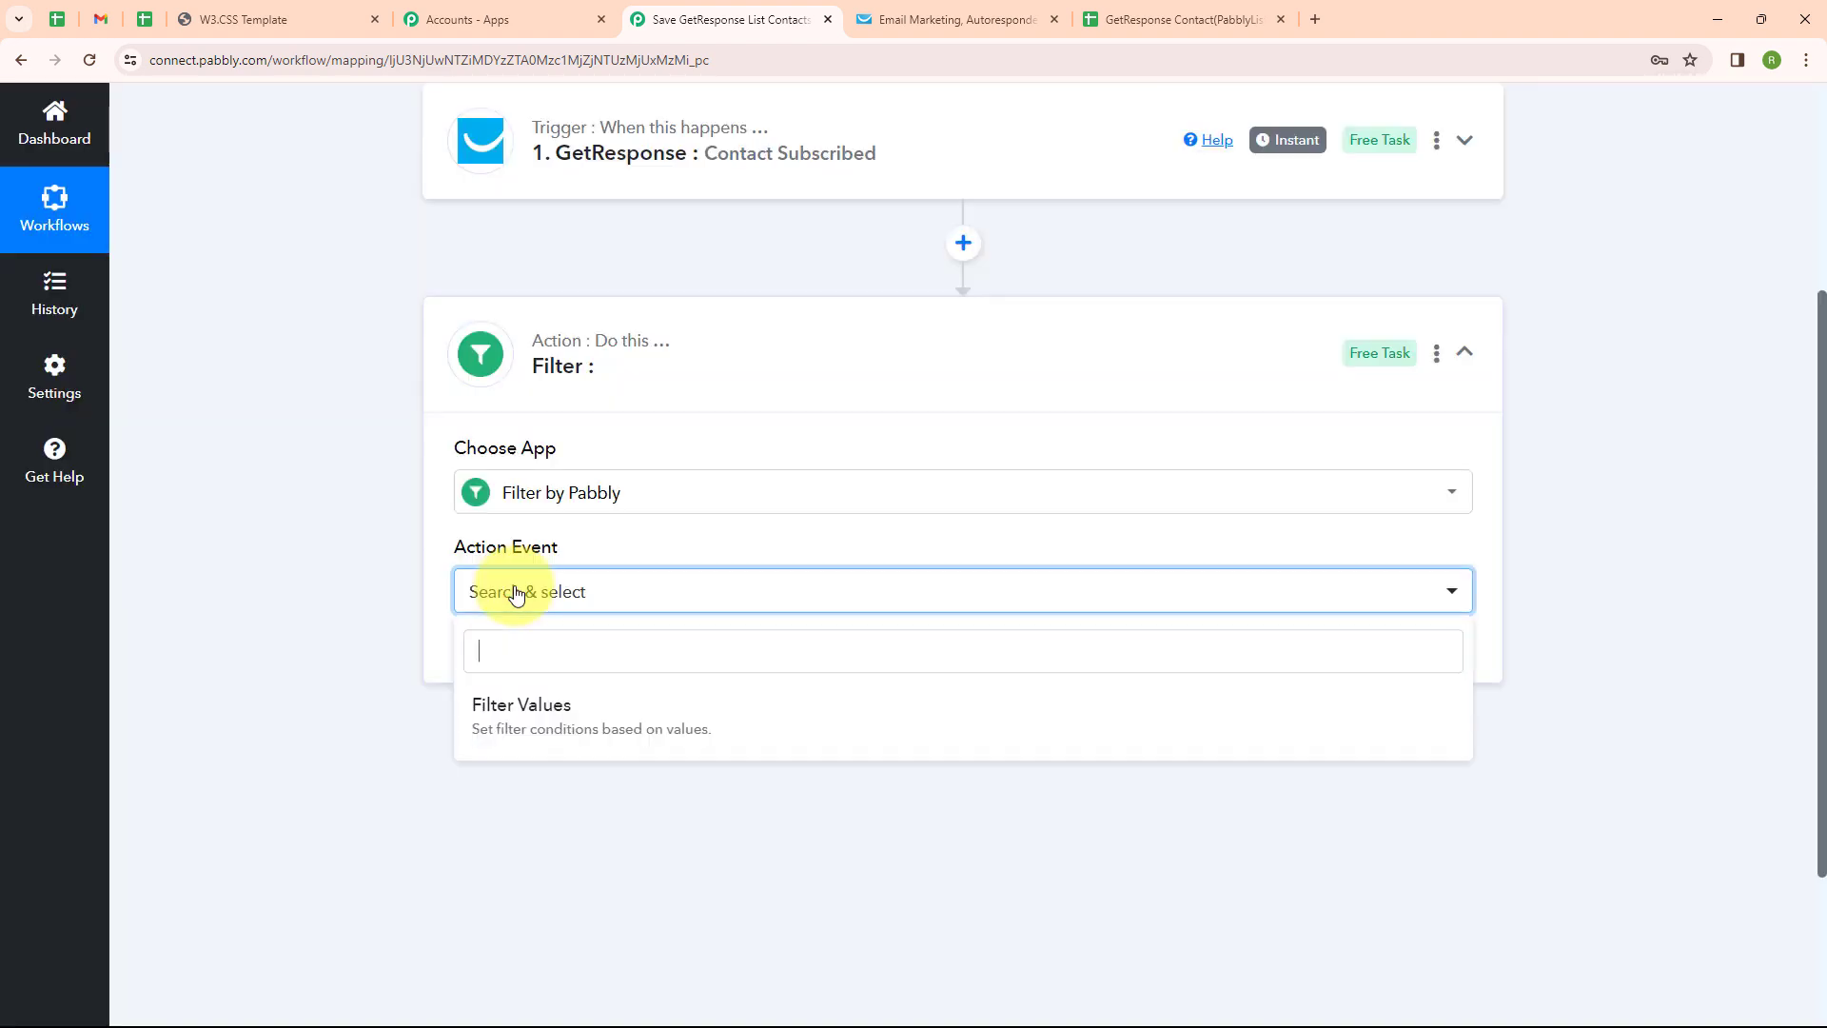
pyautogui.click(520, 726)
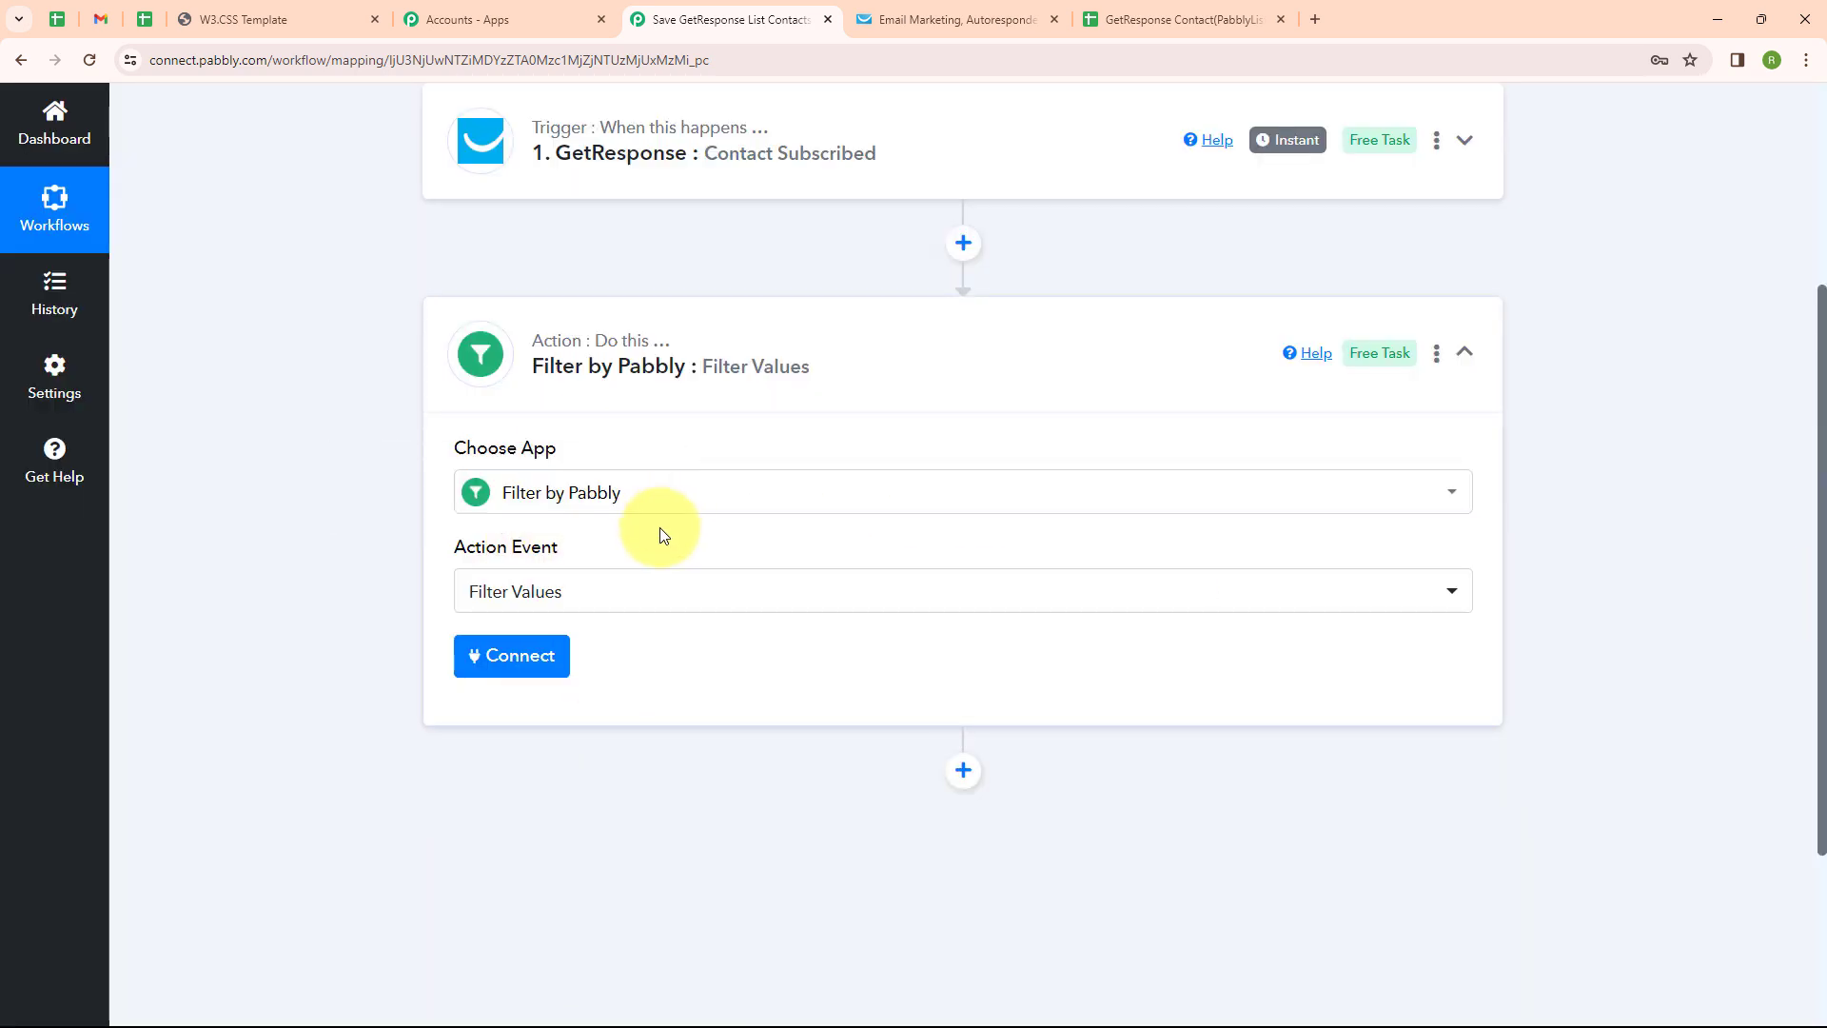
# Check the GetResponse contact lists and test website, then return to the workflow
pyautogui.click(869, 13)
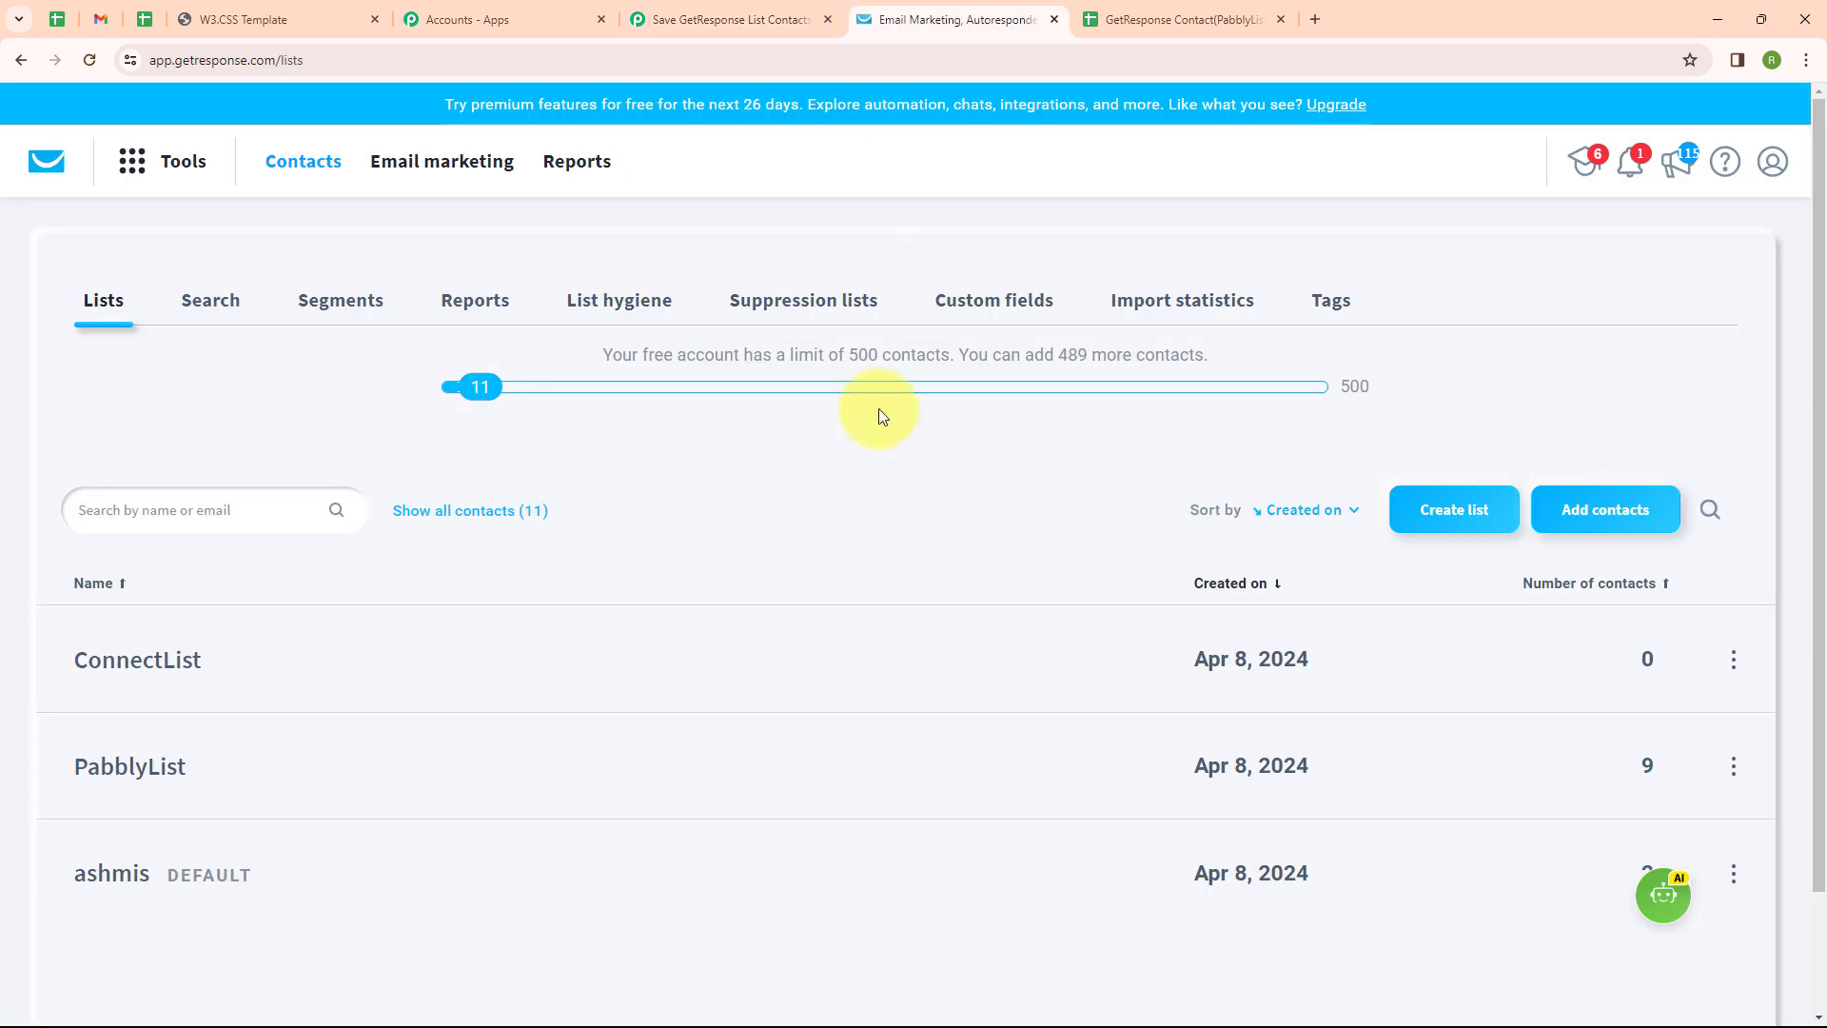
pyautogui.click(768, 13)
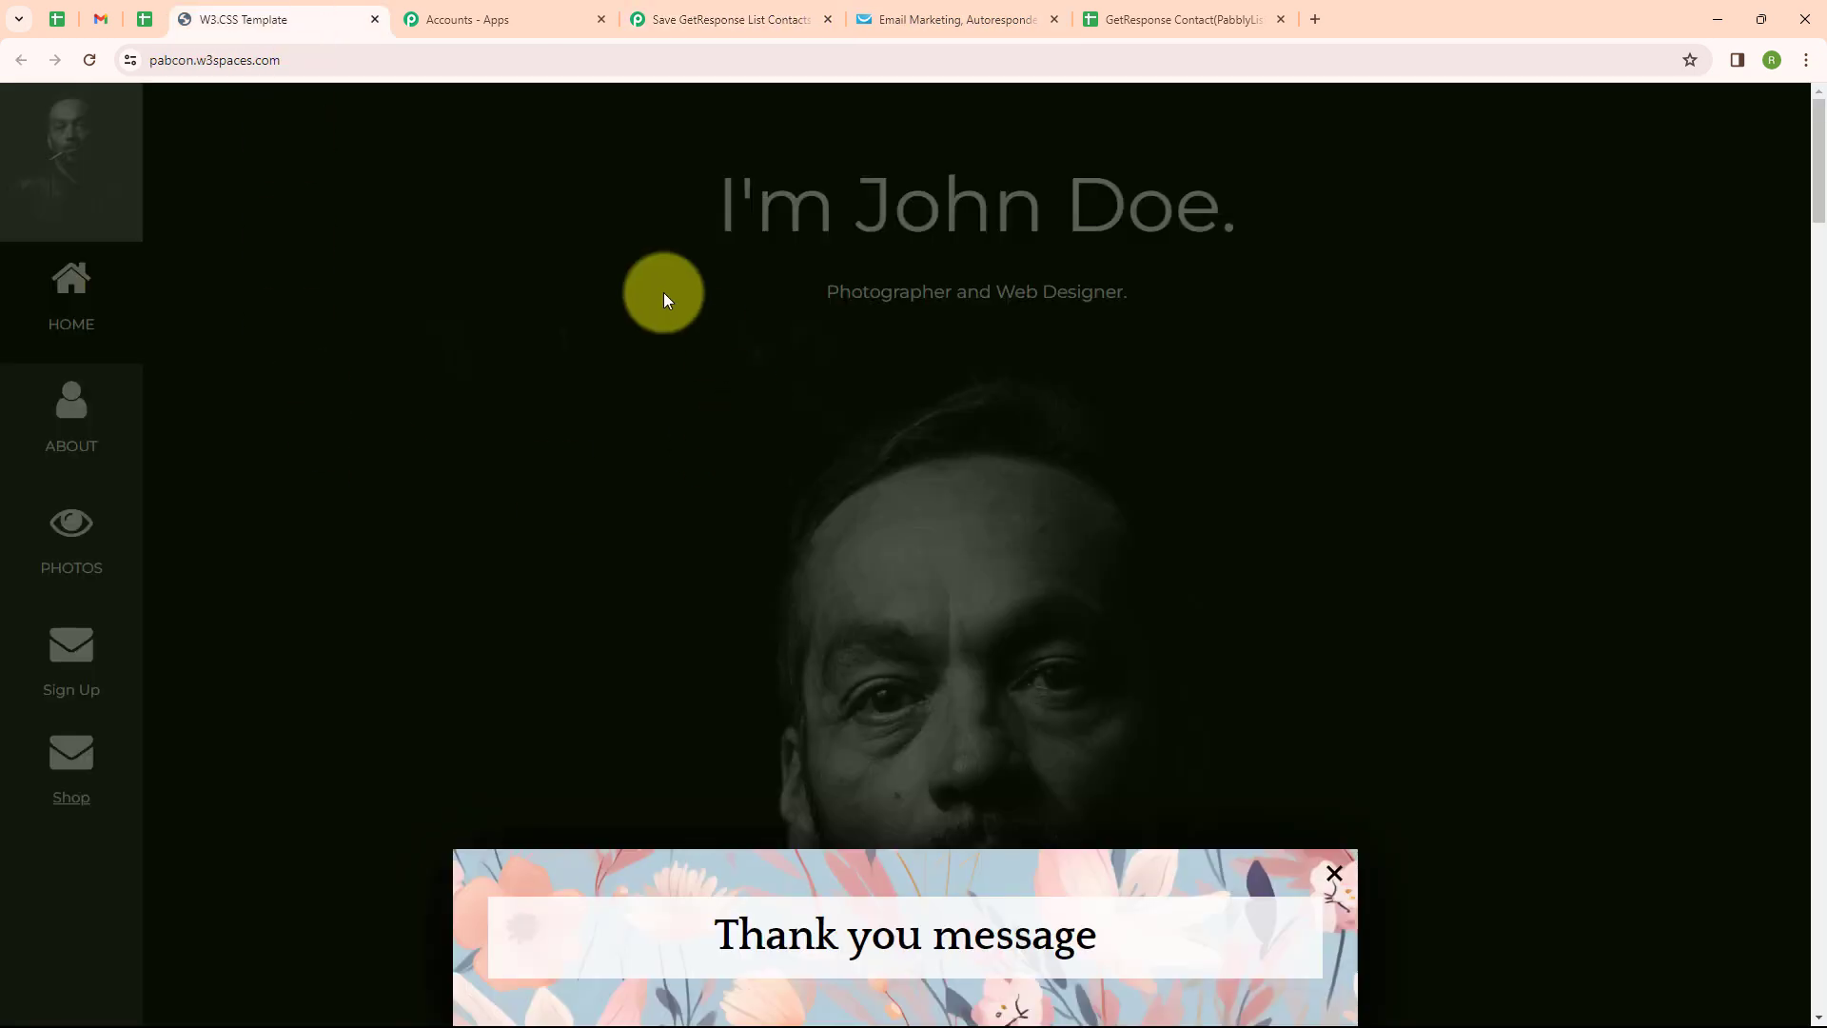
pyautogui.click(699, 11)
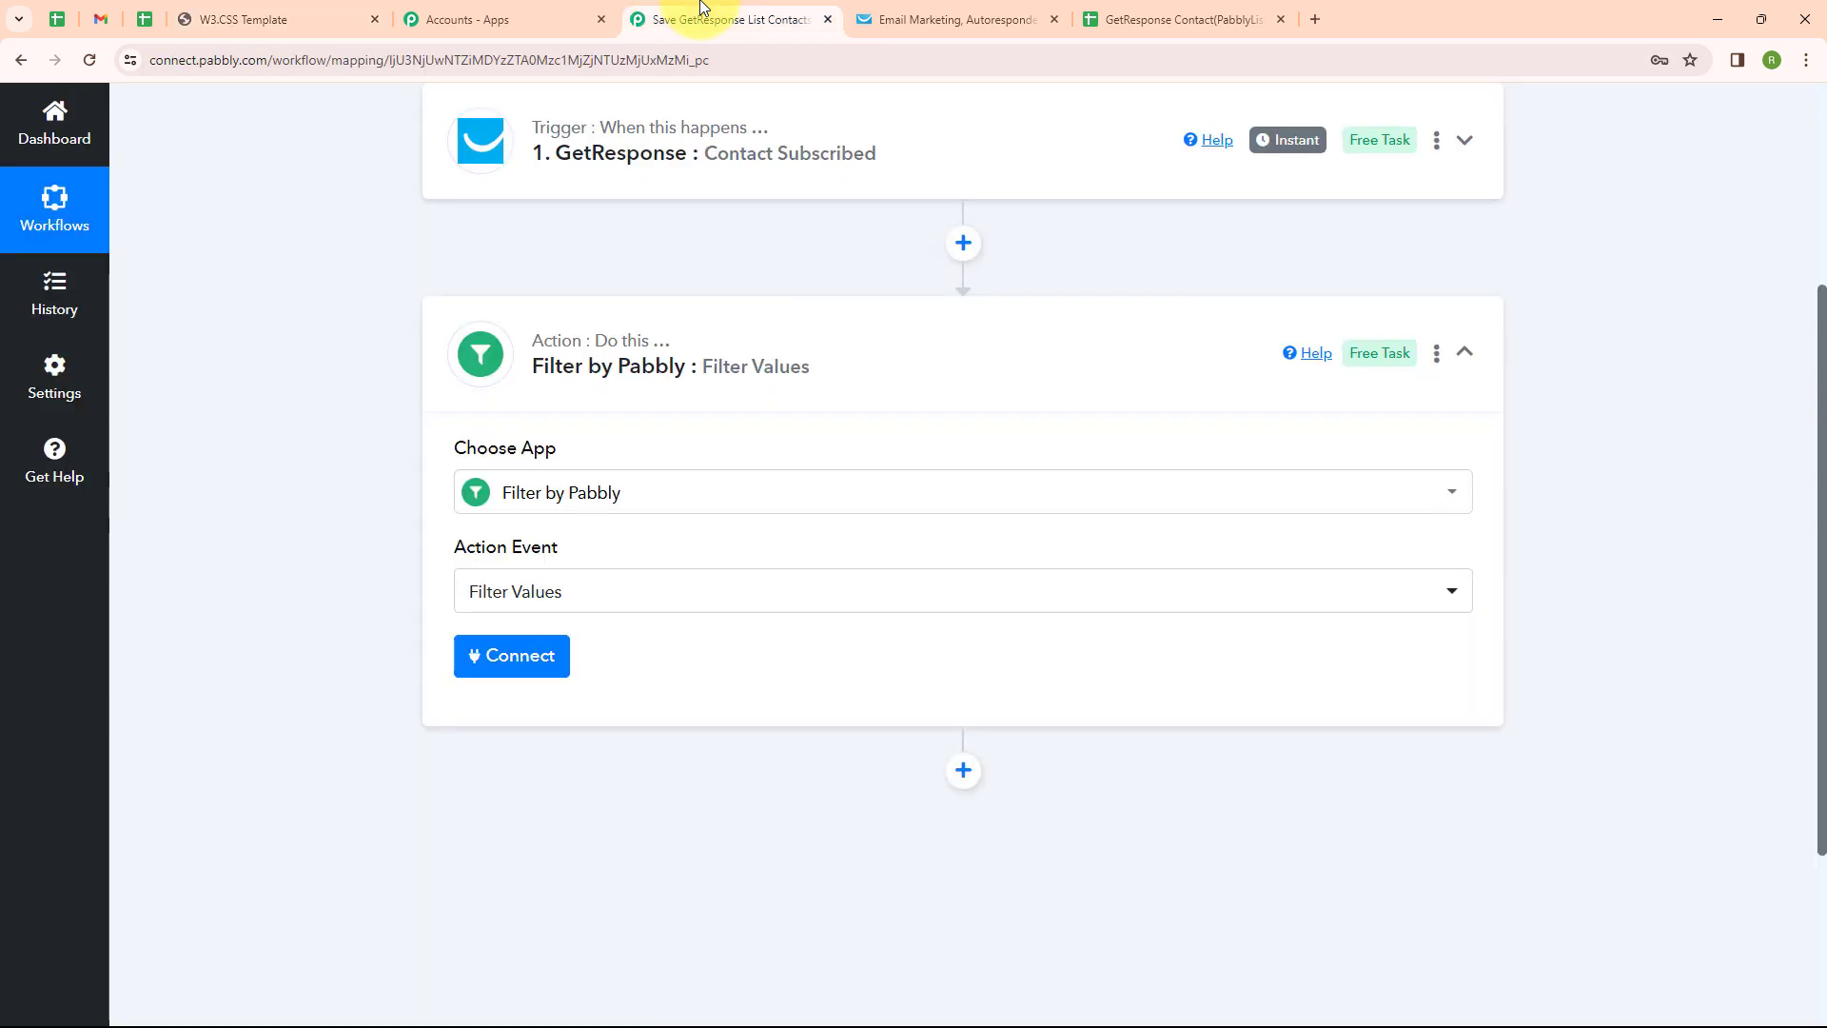
# Connect the filter and choose Contact Campaign Name as the label to check
pyautogui.click(529, 659)
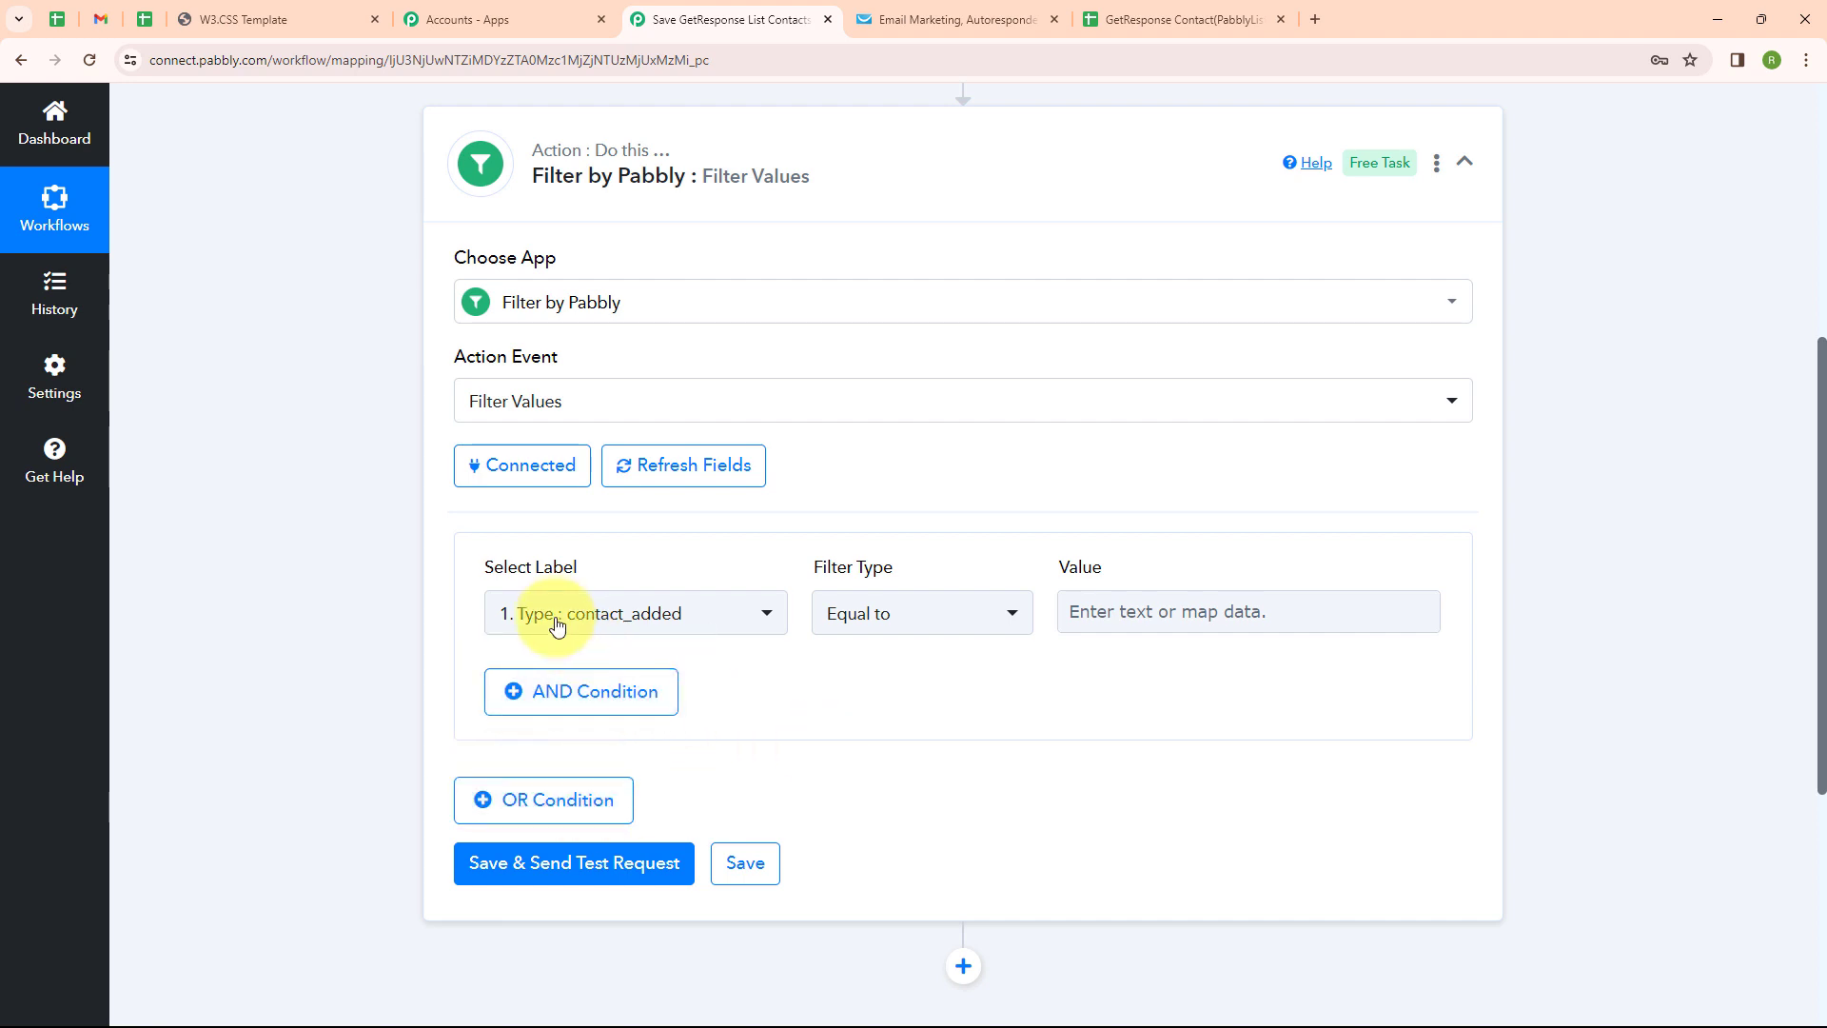
pyautogui.click(605, 627)
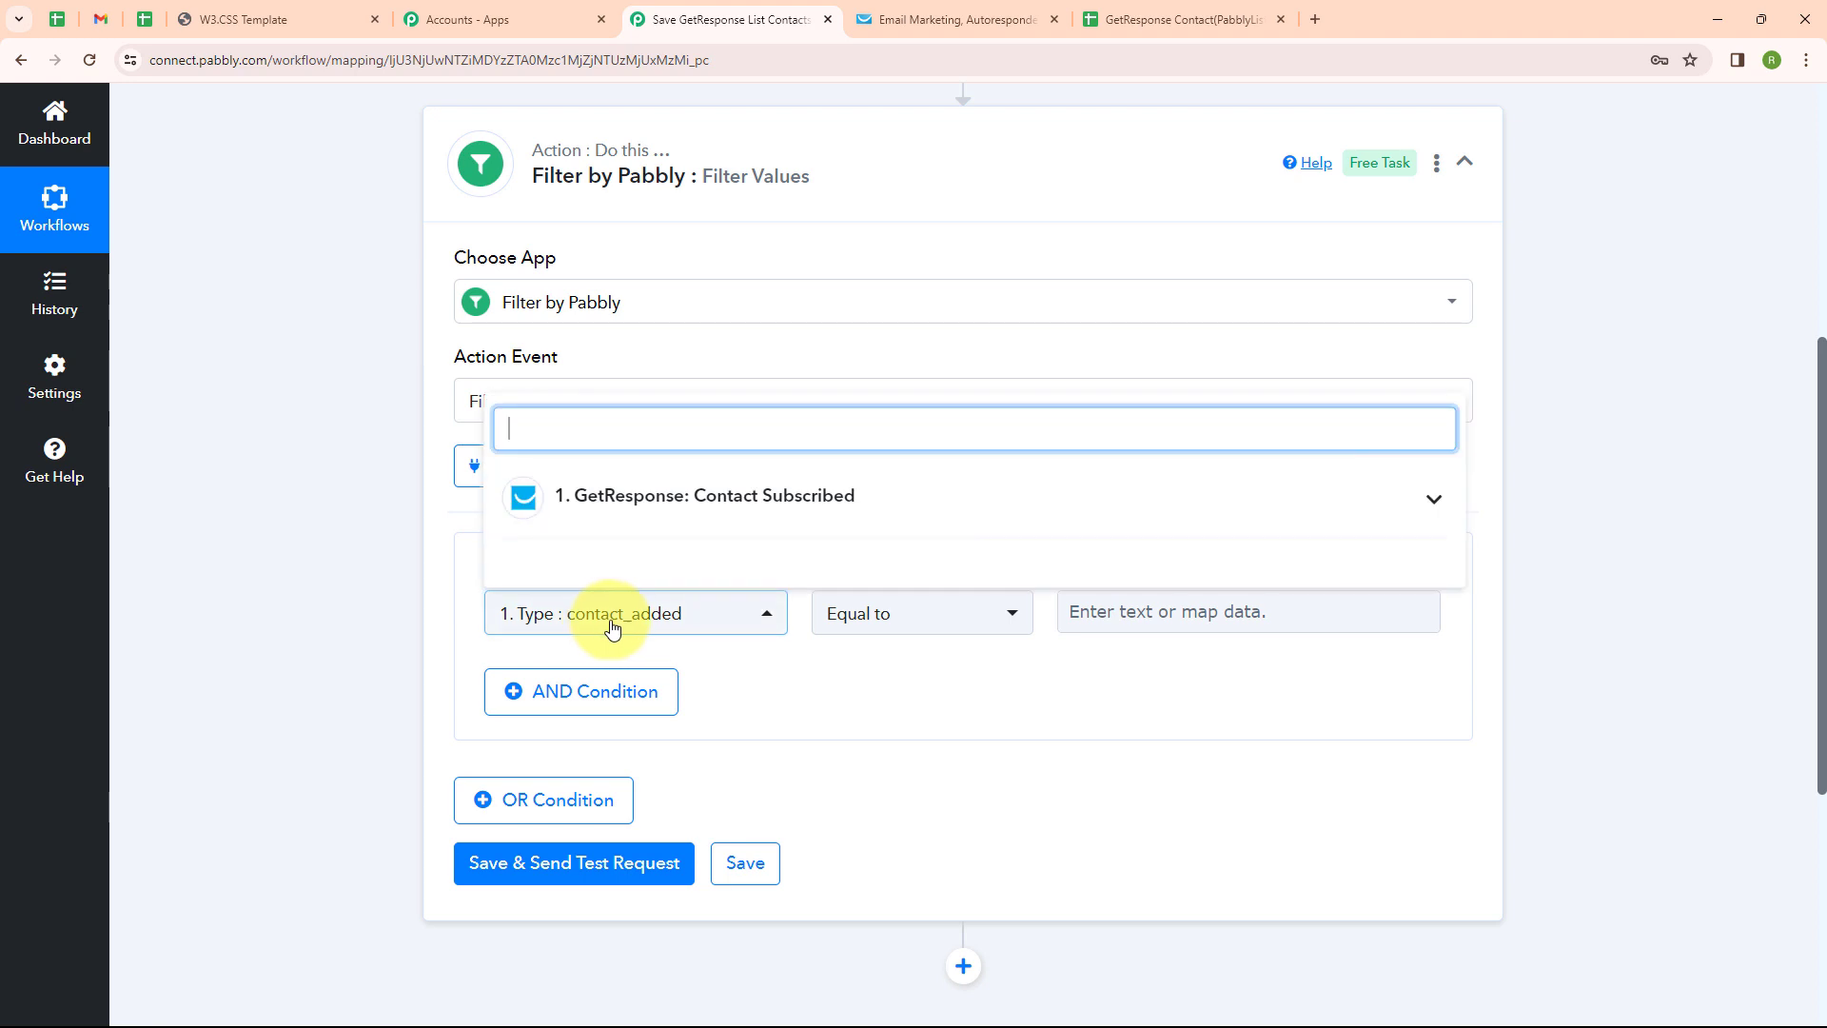
pyautogui.click(623, 518)
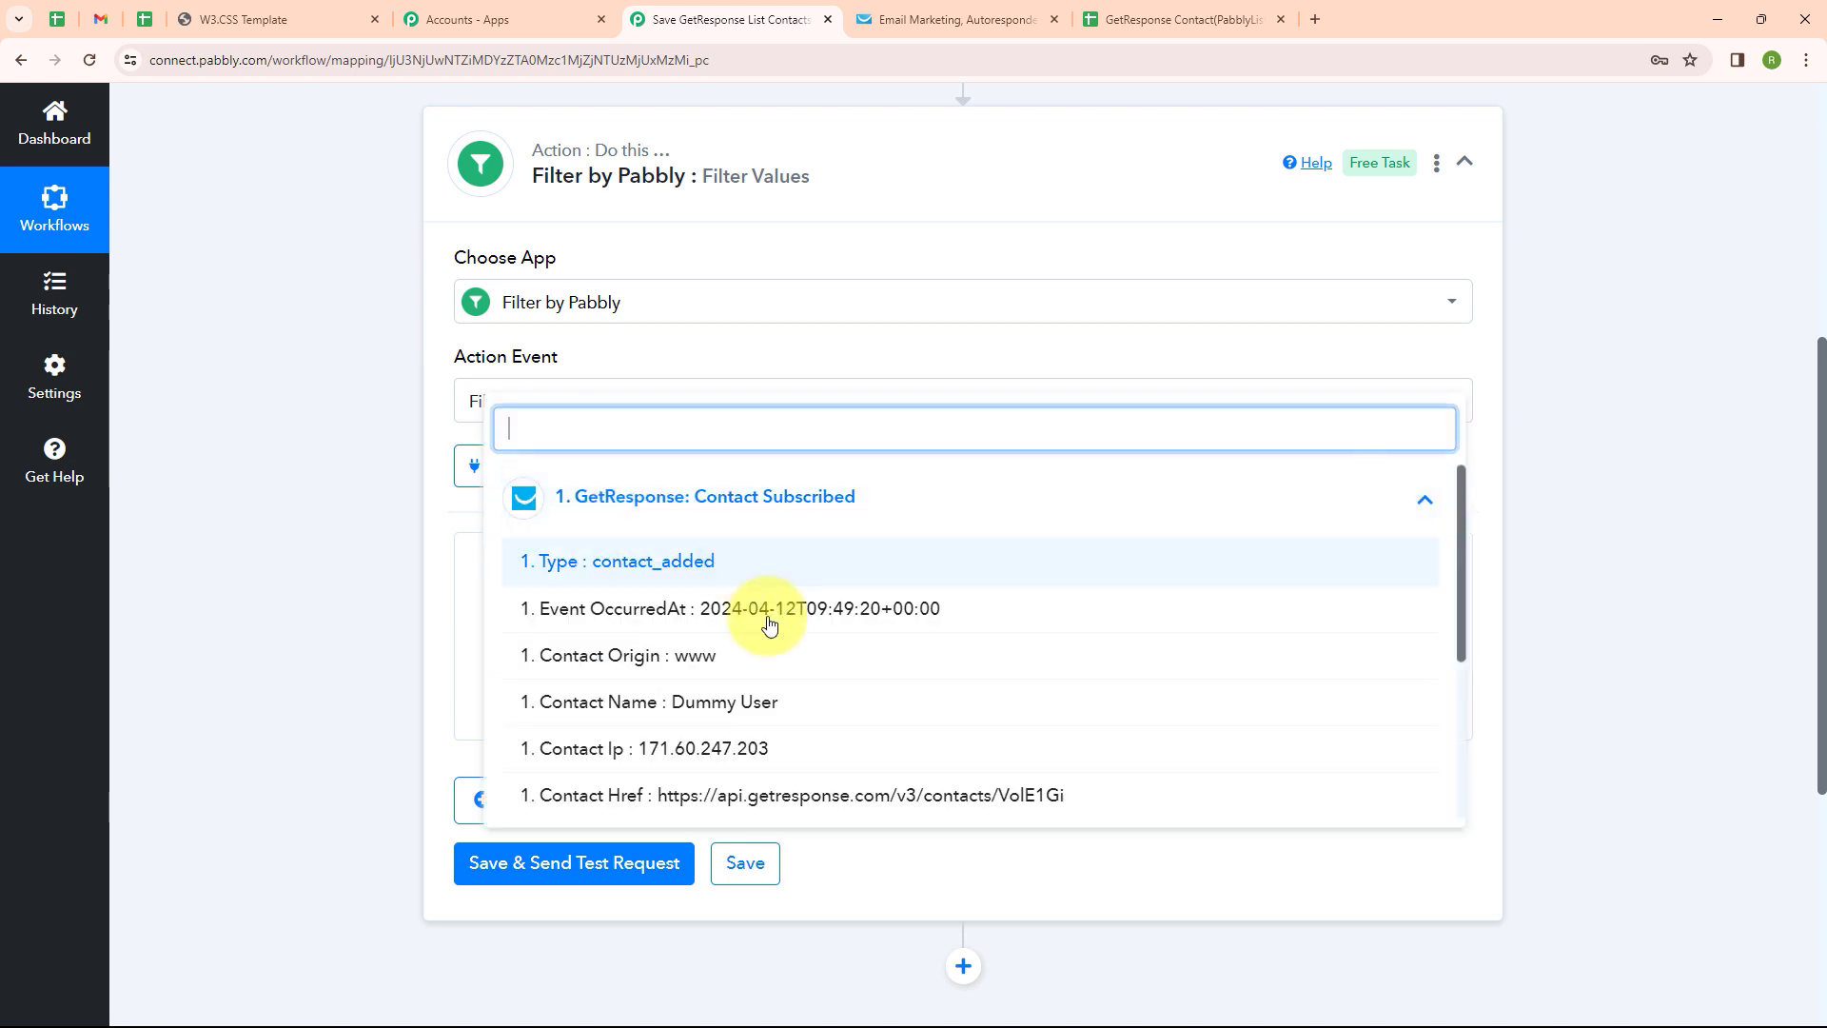
pyautogui.scroll(-3, 807, 677)
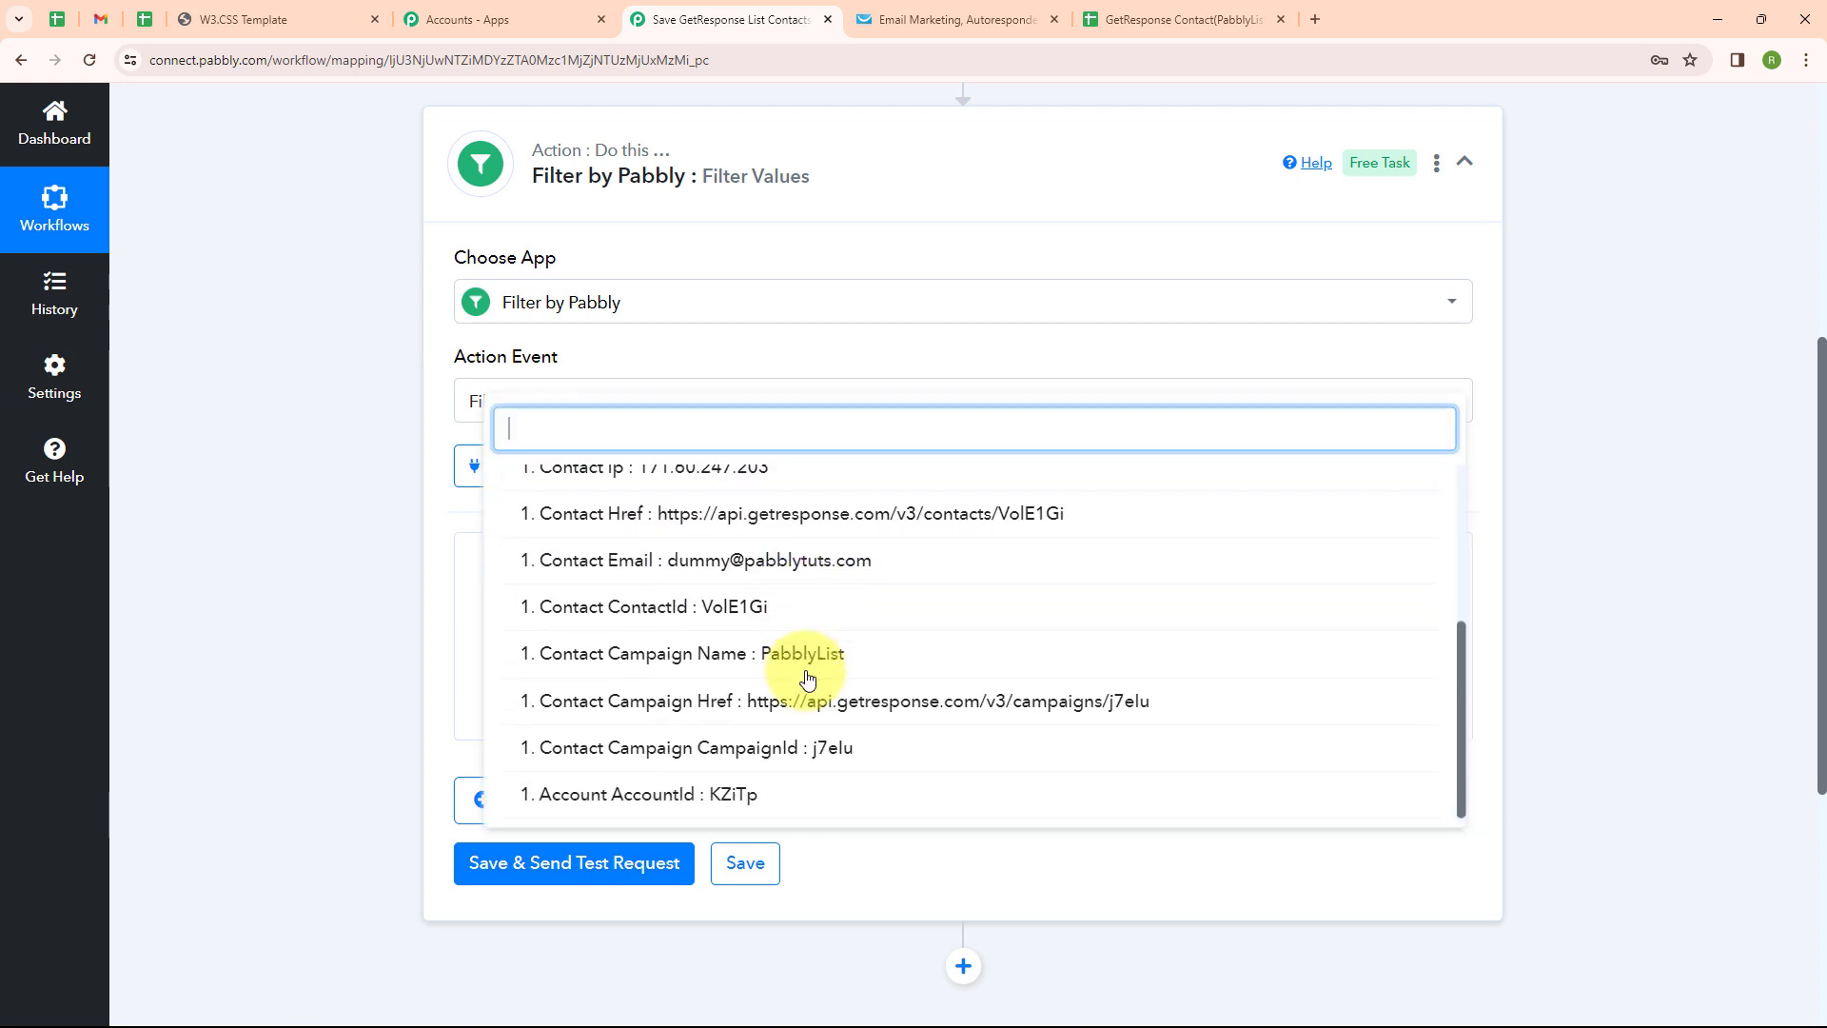
pyautogui.click(892, 669)
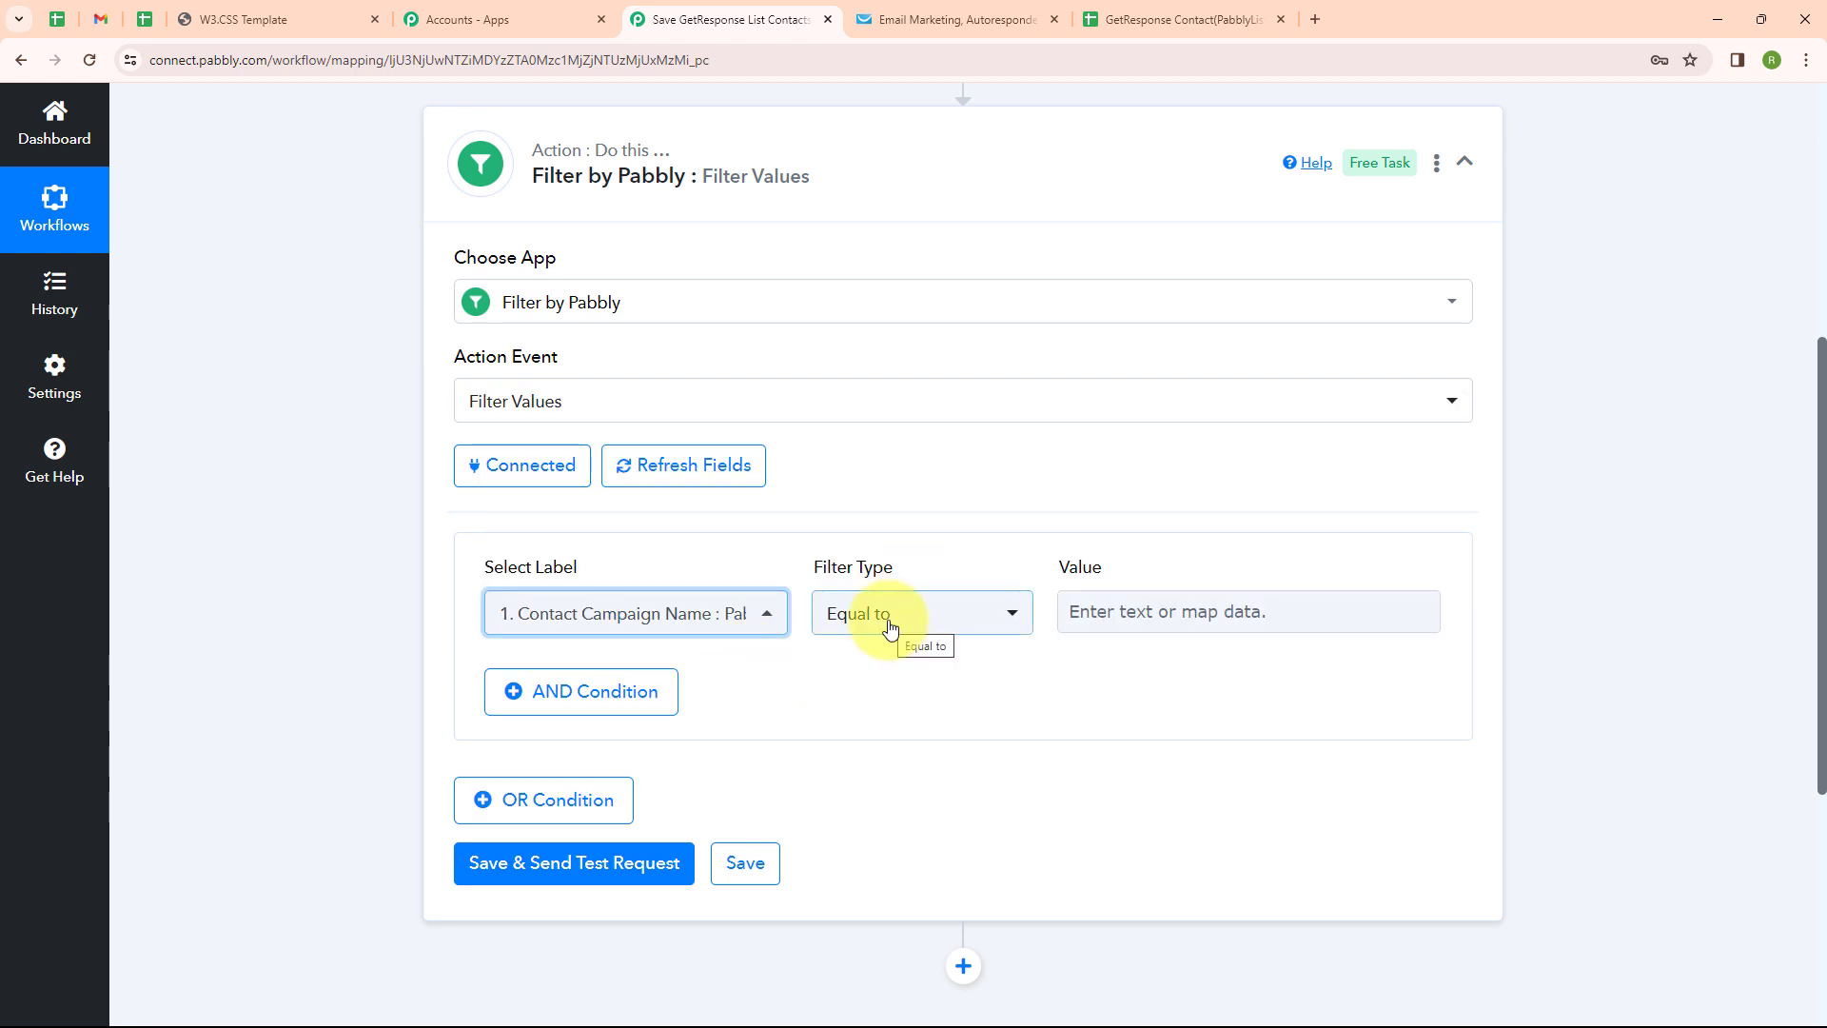
# Map the PabblyList campaign name as the value, then save and send a test request
pyautogui.click(1162, 605)
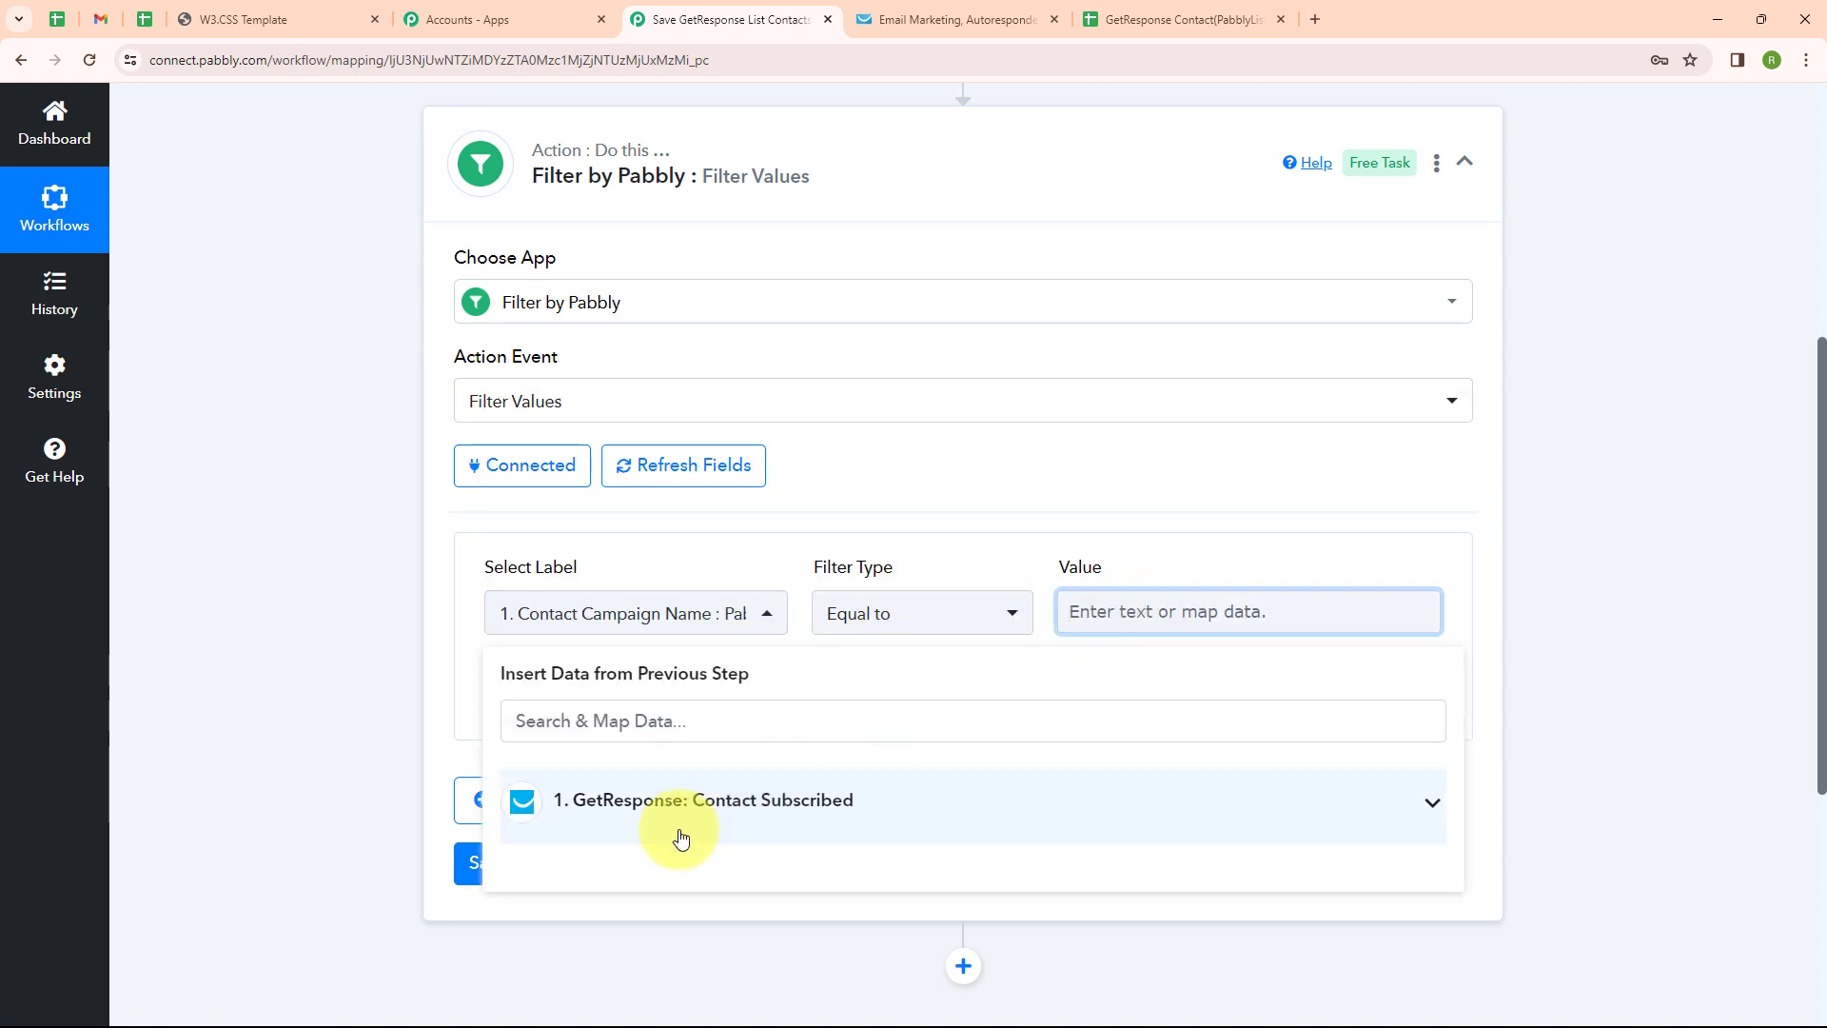
pyautogui.click(673, 823)
pyautogui.scroll(-3, 675, 901)
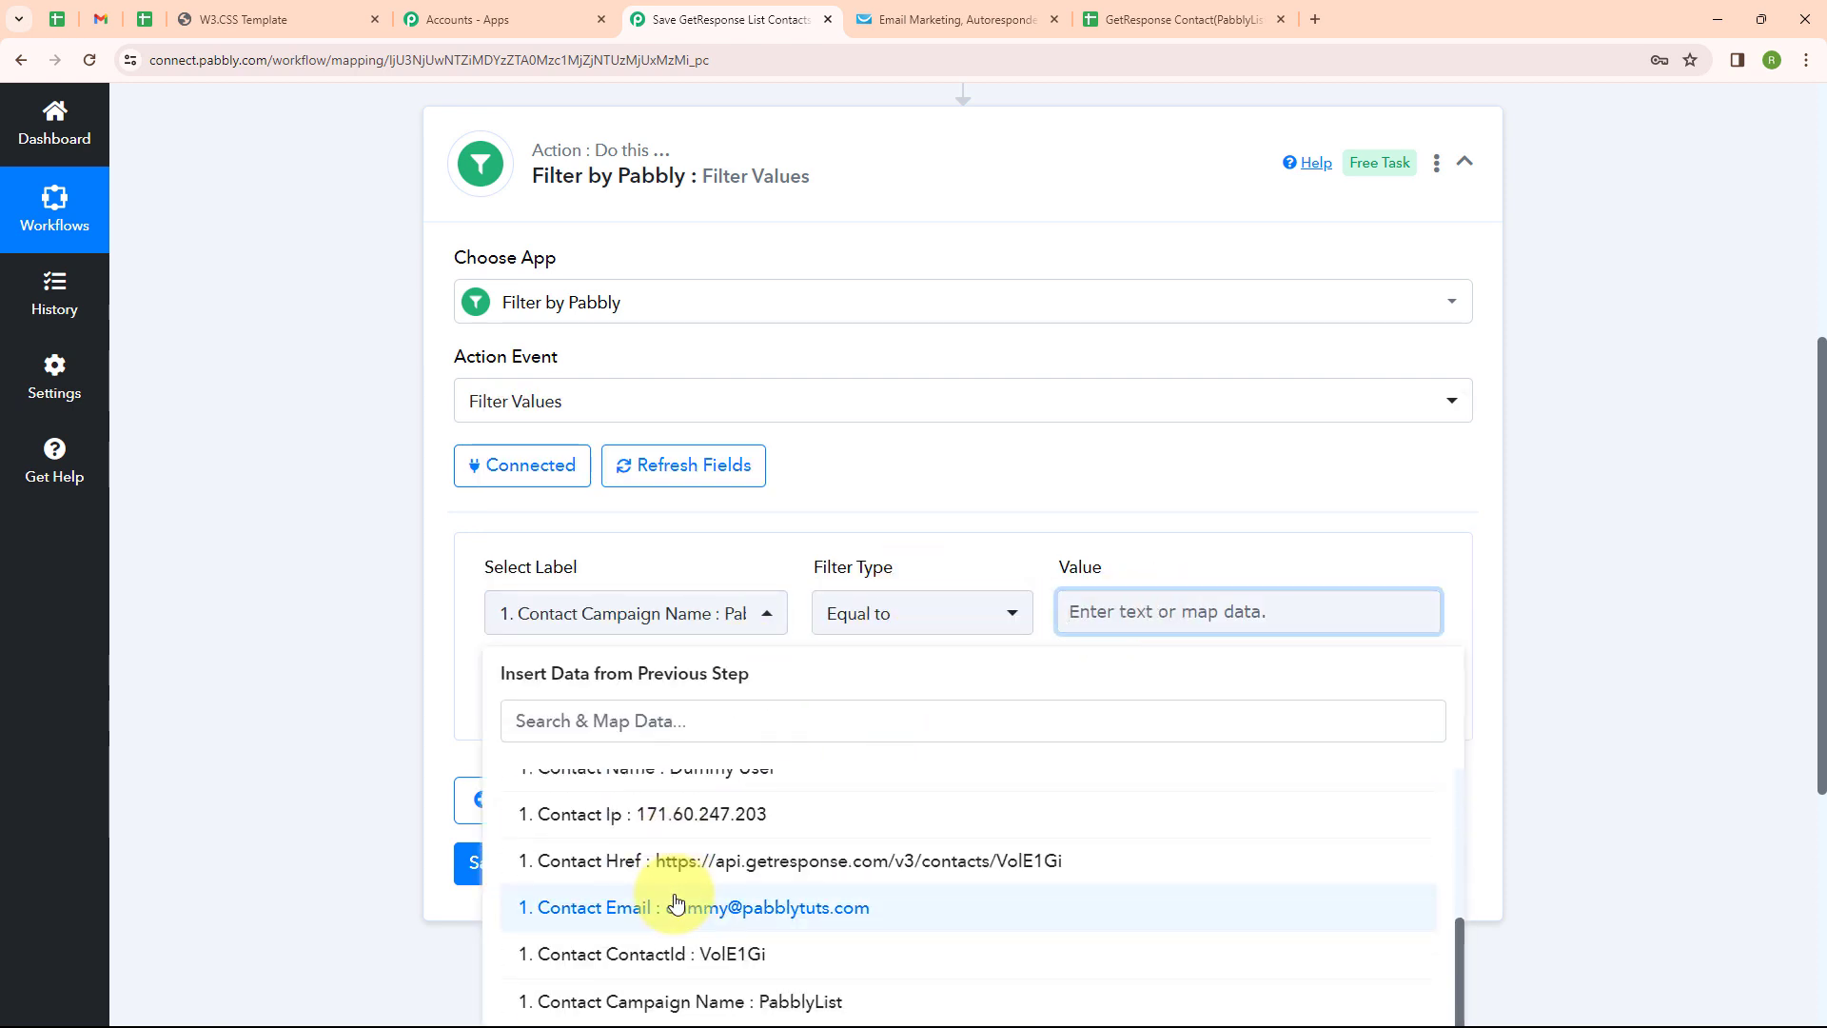
pyautogui.click(714, 999)
pyautogui.click(397, 733)
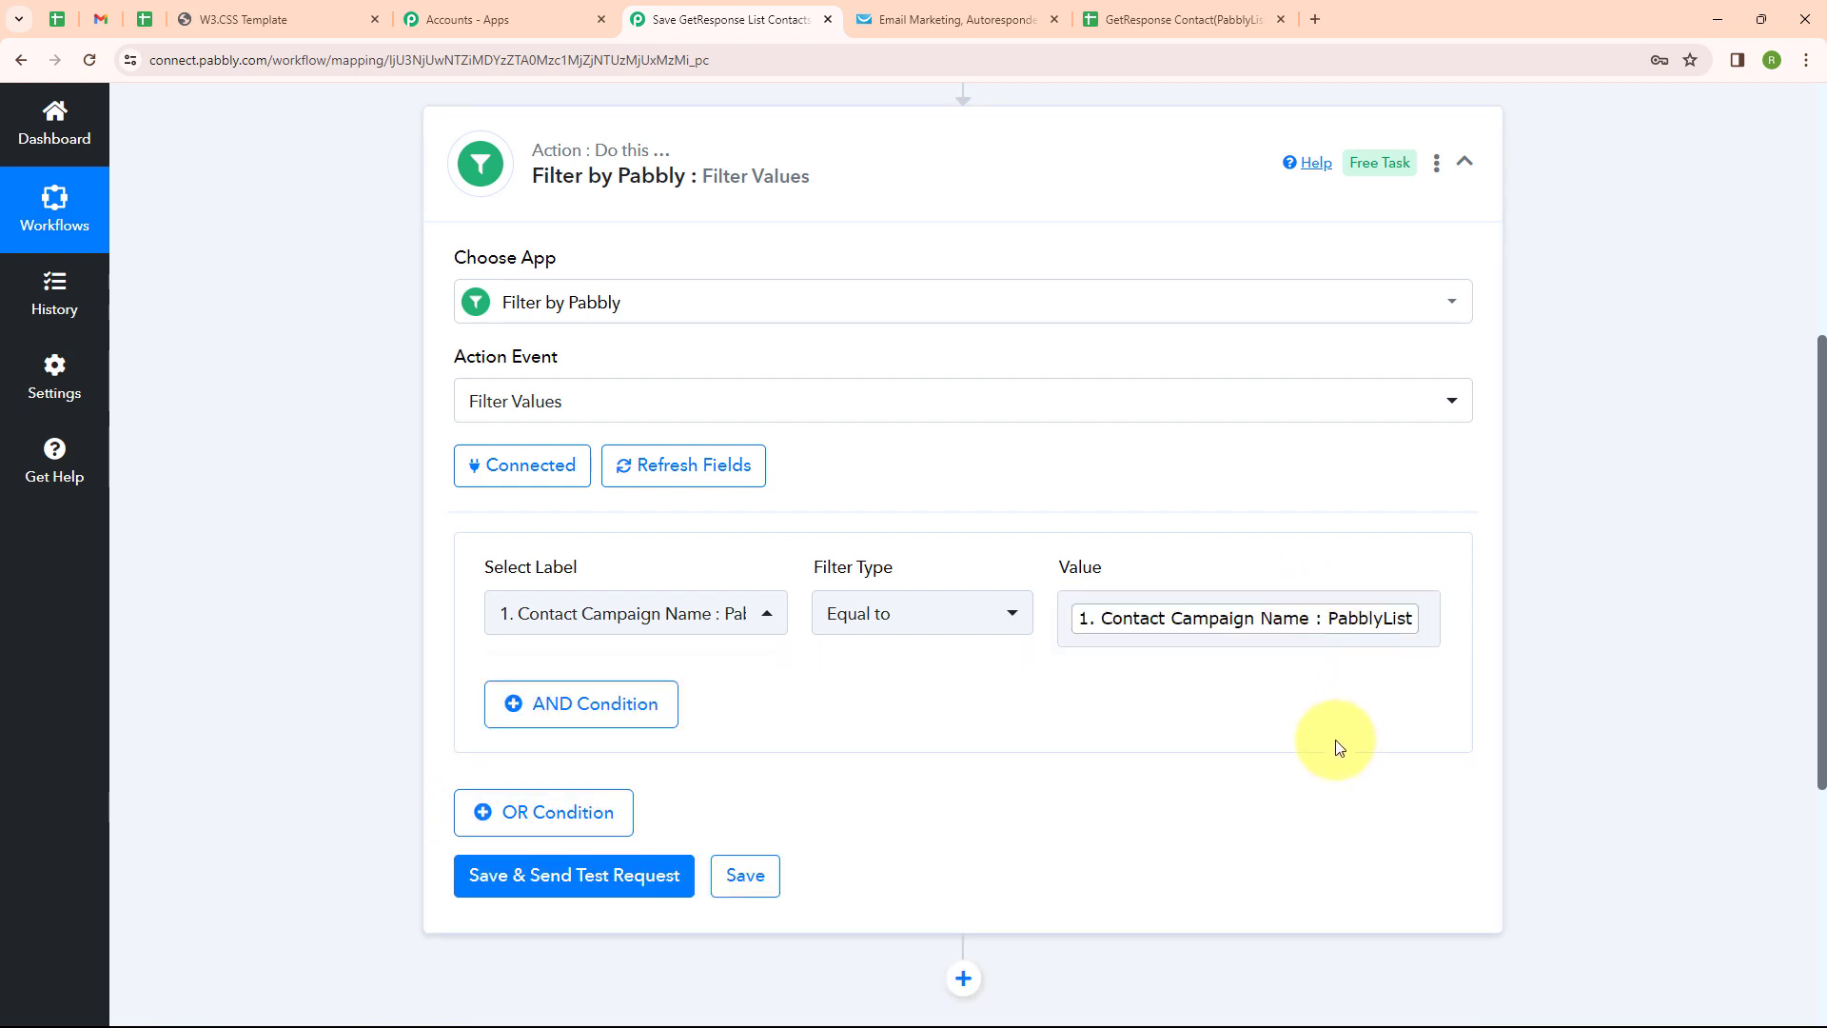
pyautogui.click(561, 875)
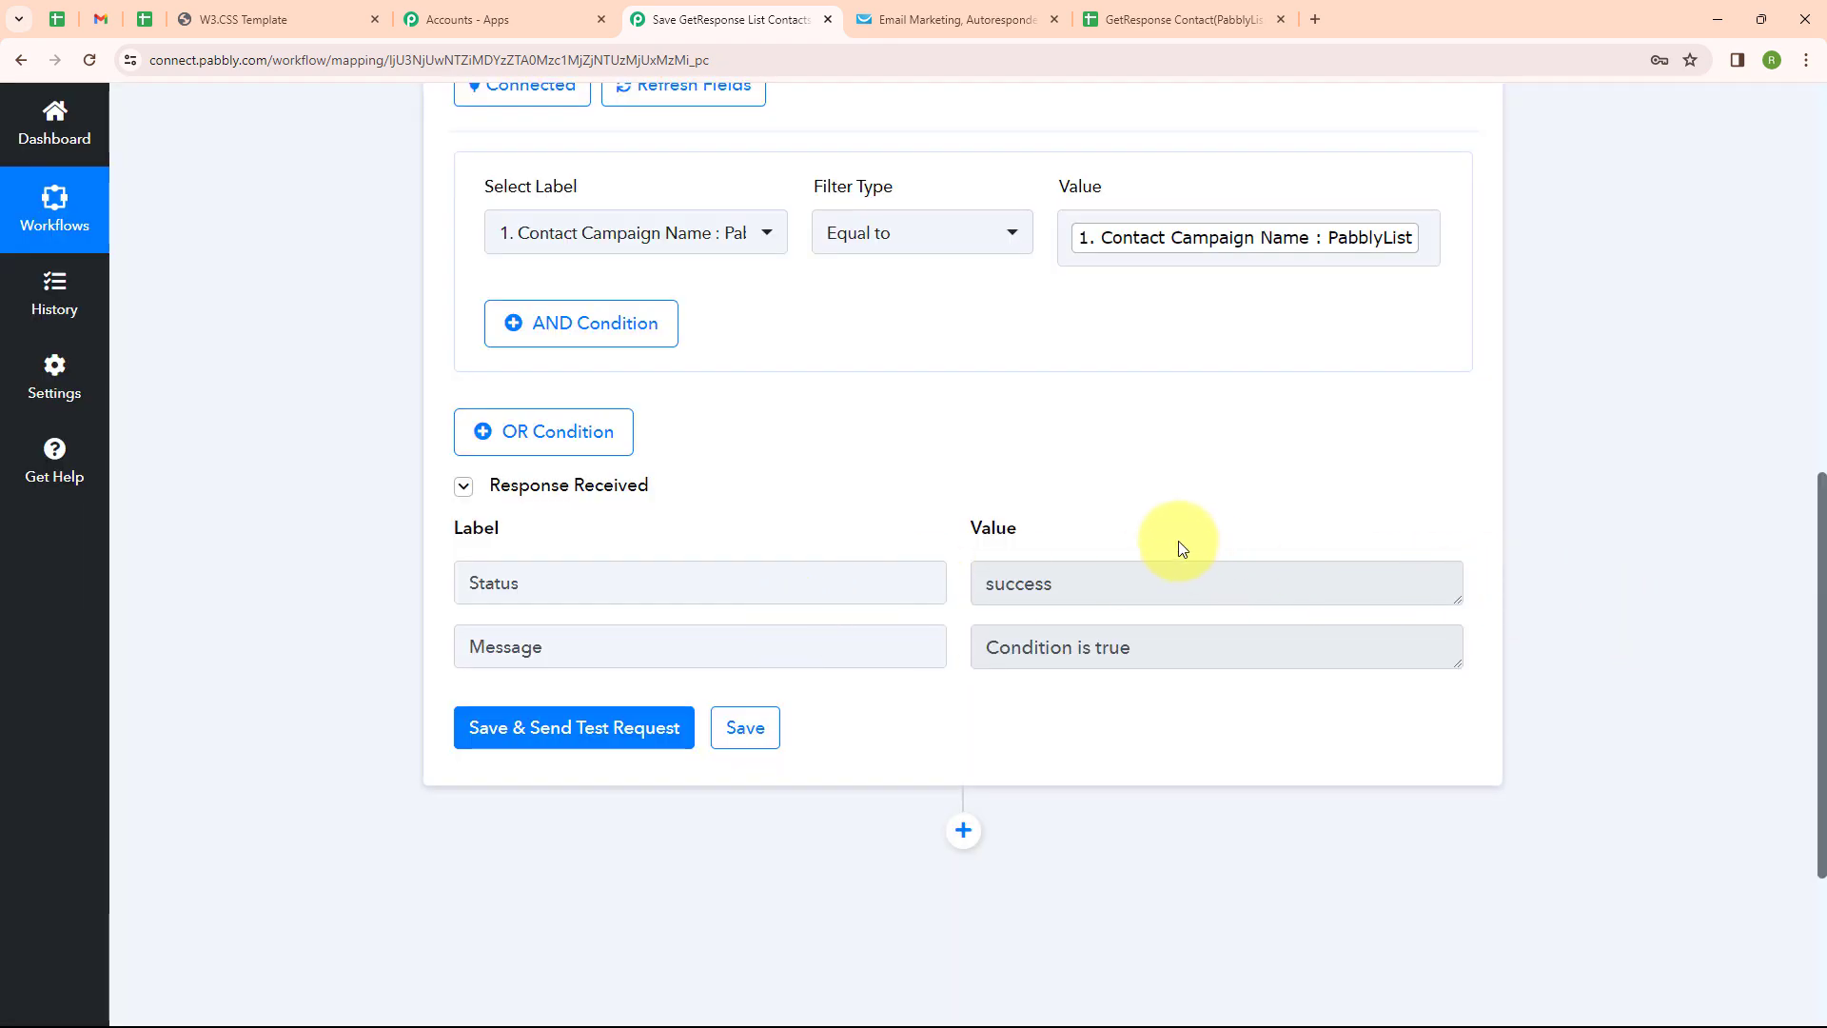
pyautogui.scroll(15, 1177, 495)
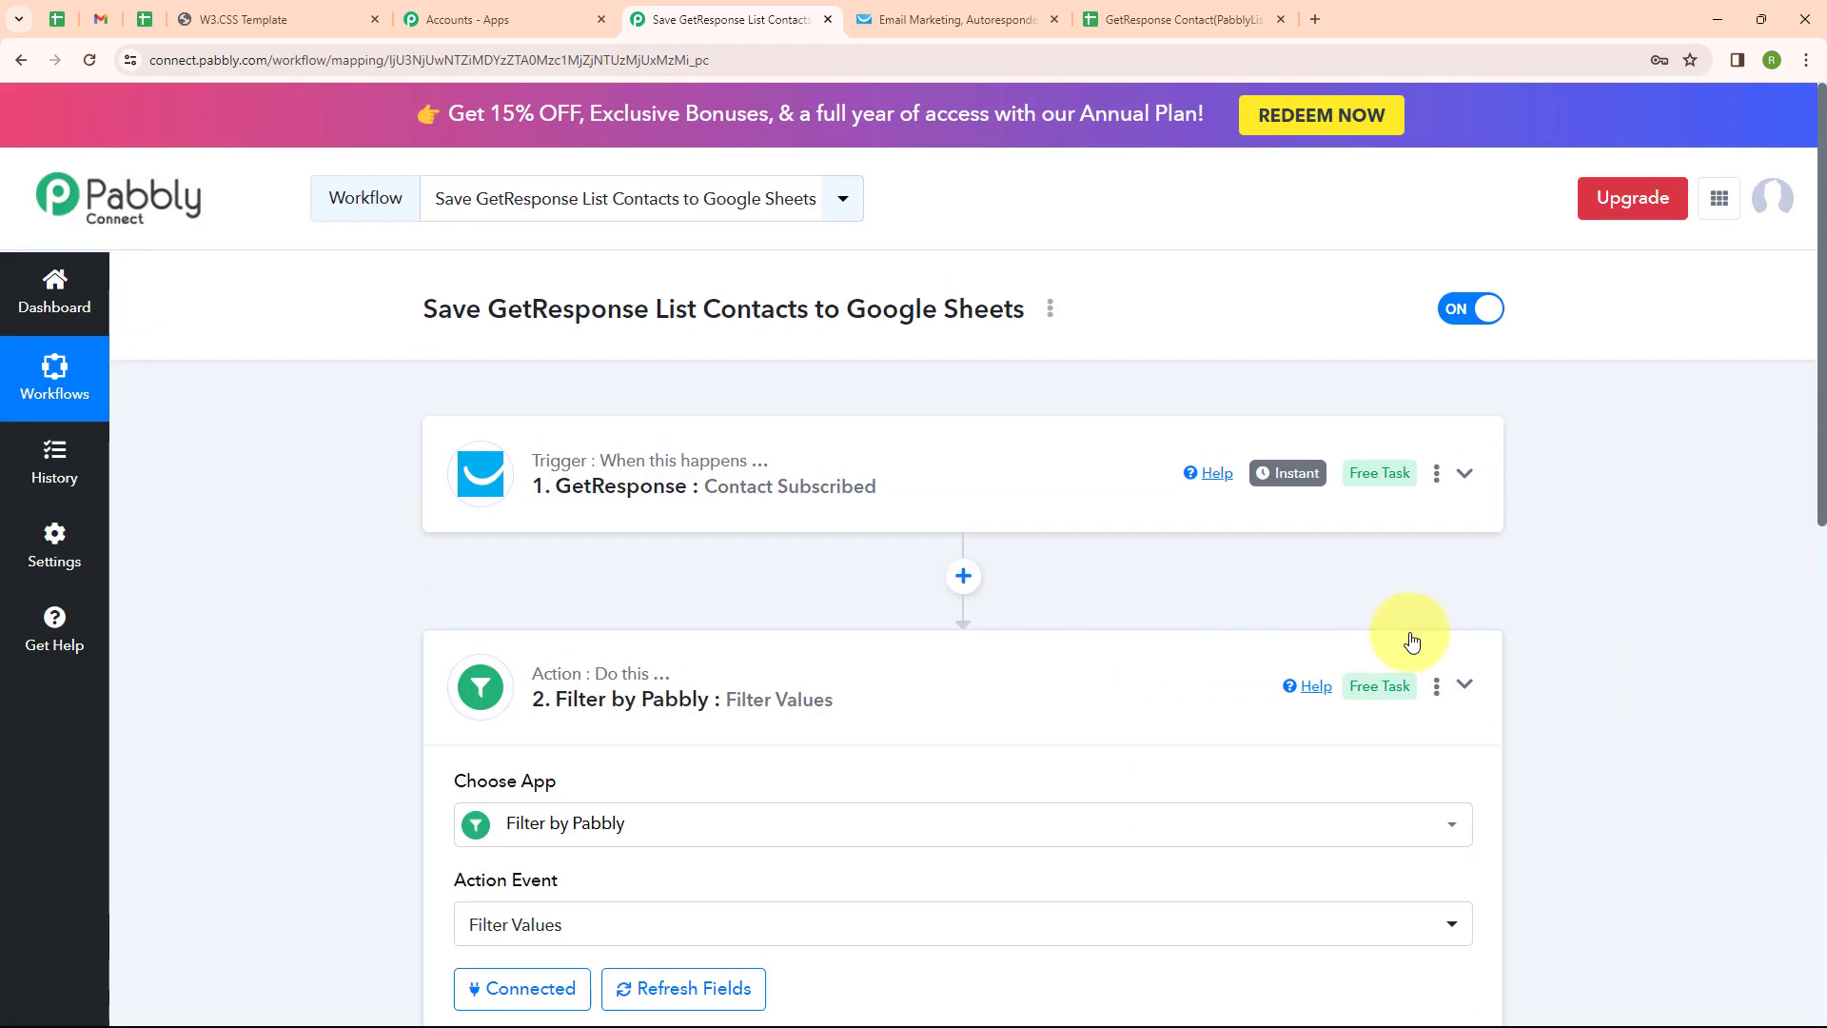
# Add a third step after the filter using GetResponse's Get a Contact Detail action
pyautogui.click(1467, 686)
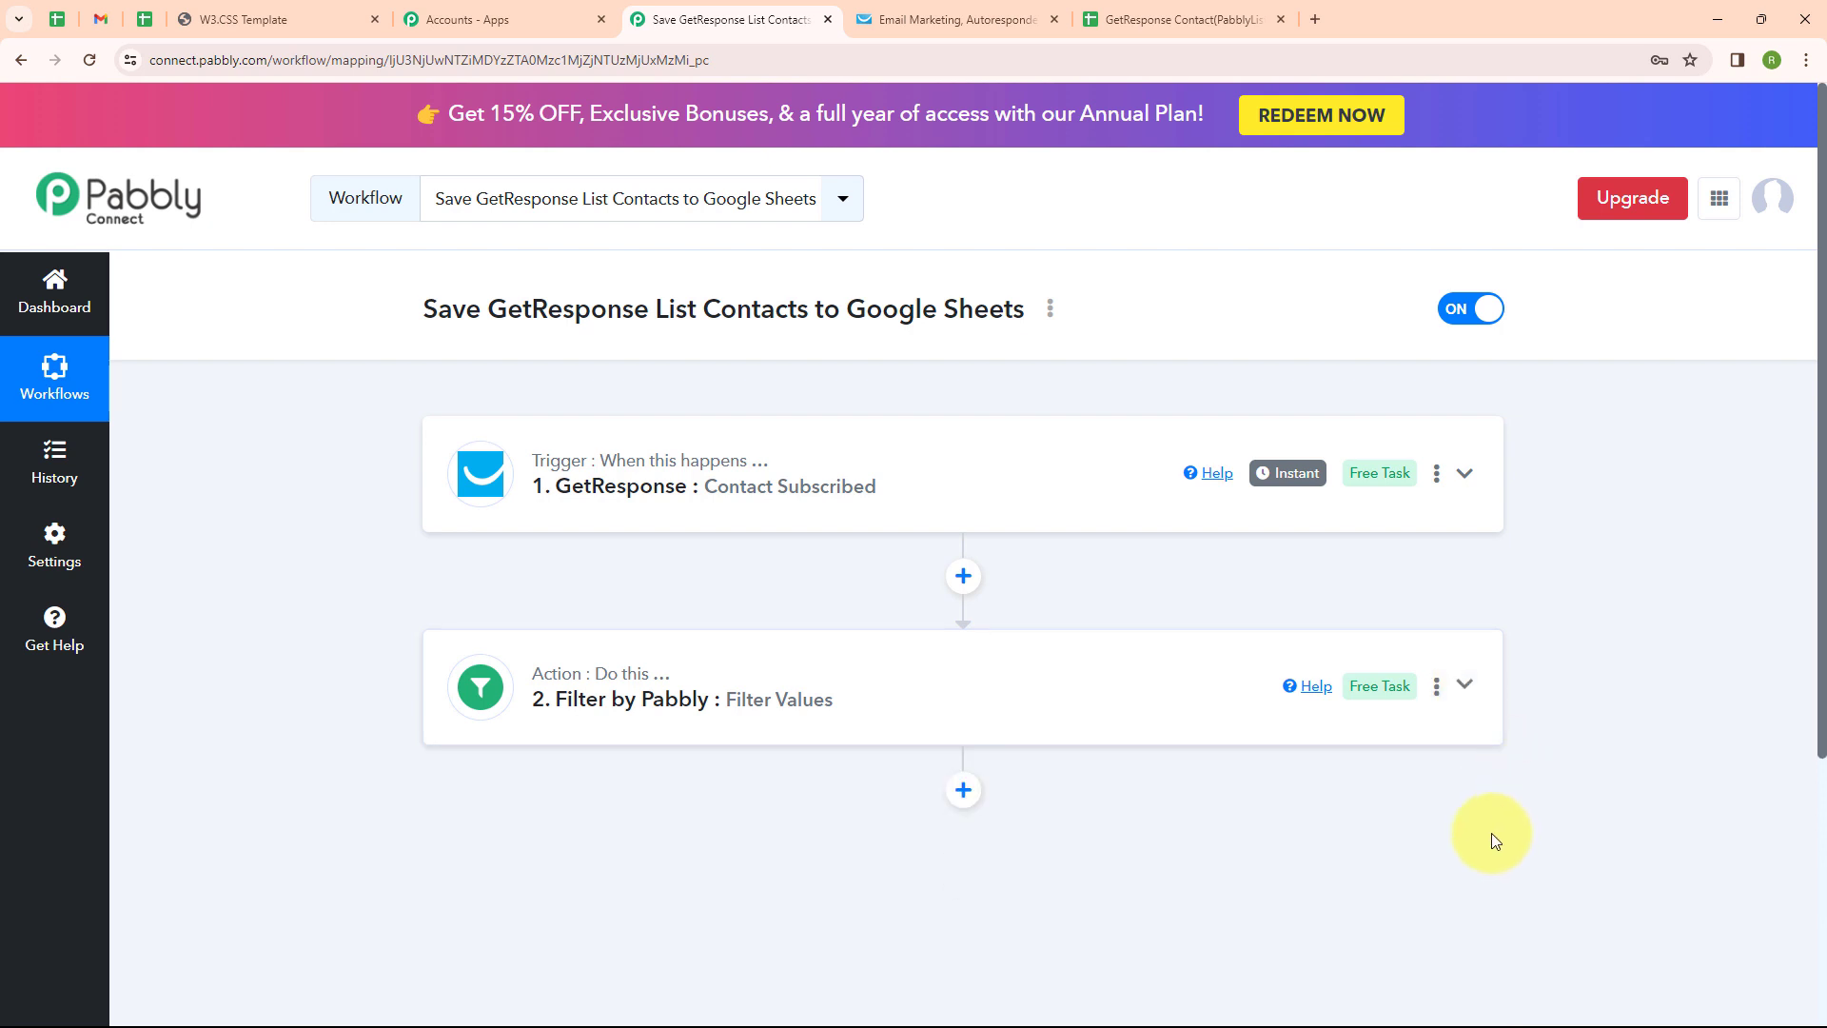
pyautogui.click(963, 791)
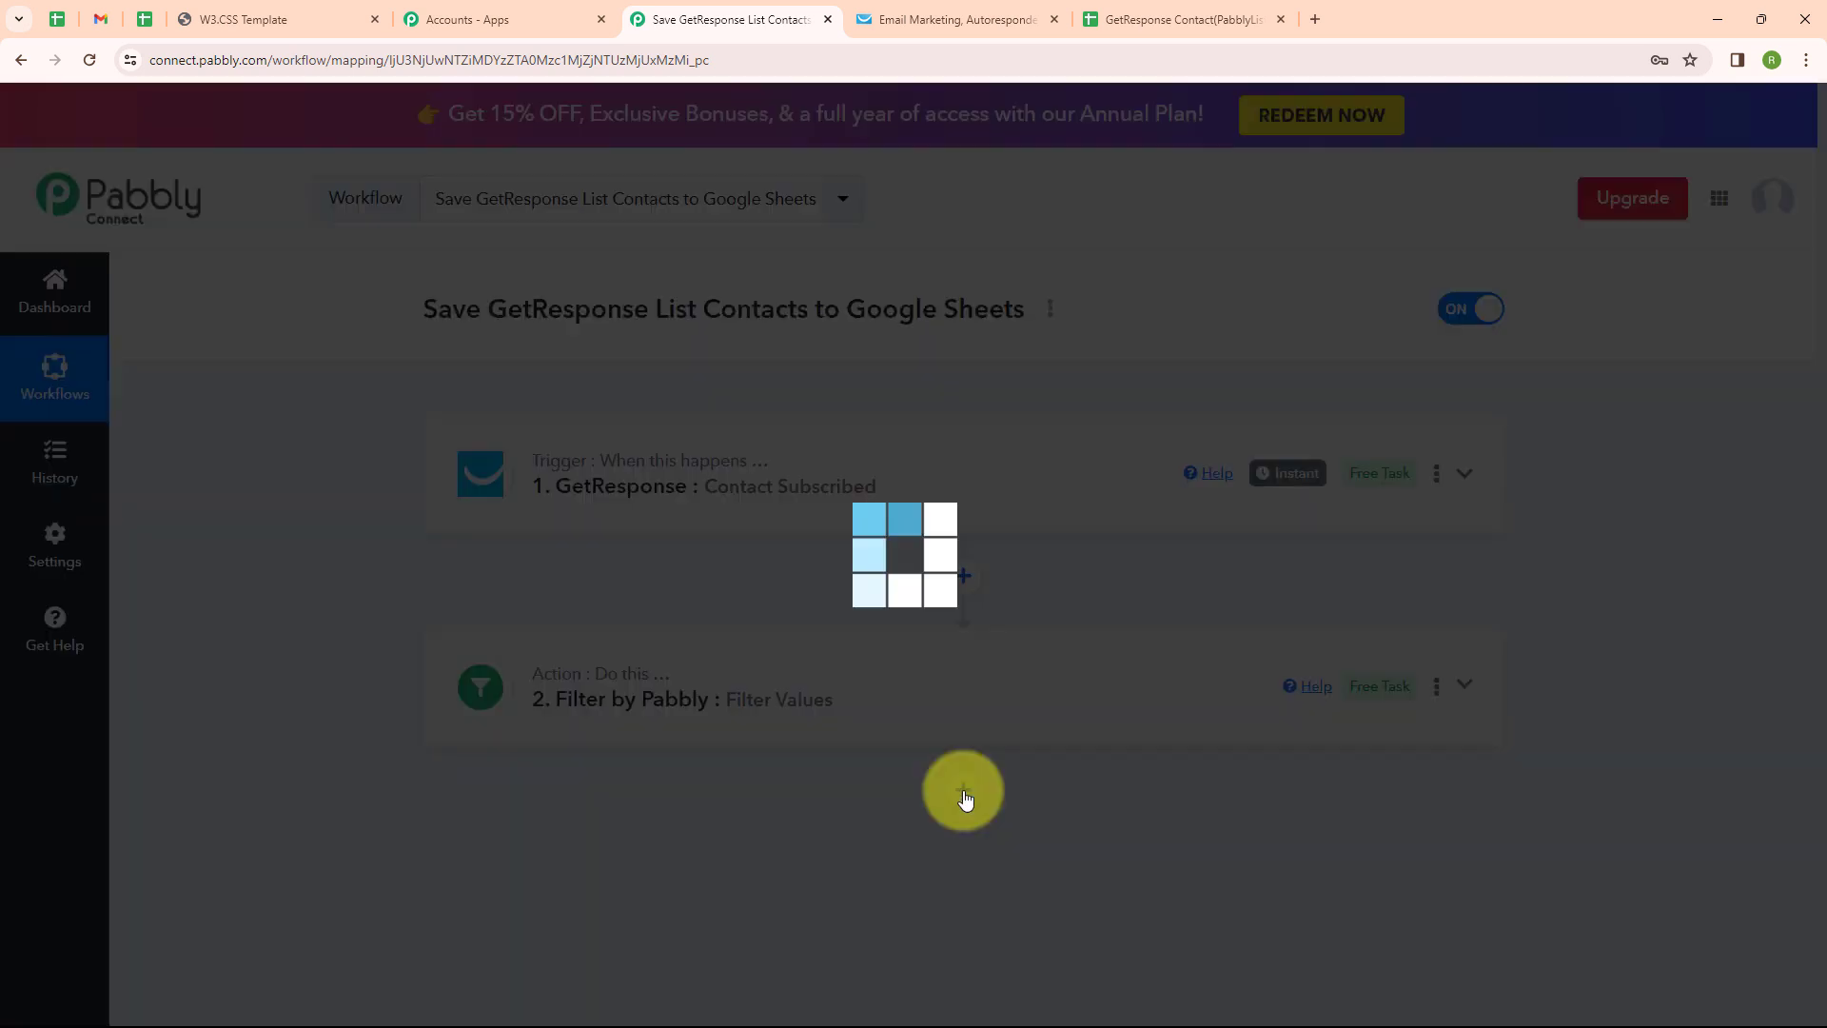
pyautogui.click(629, 494)
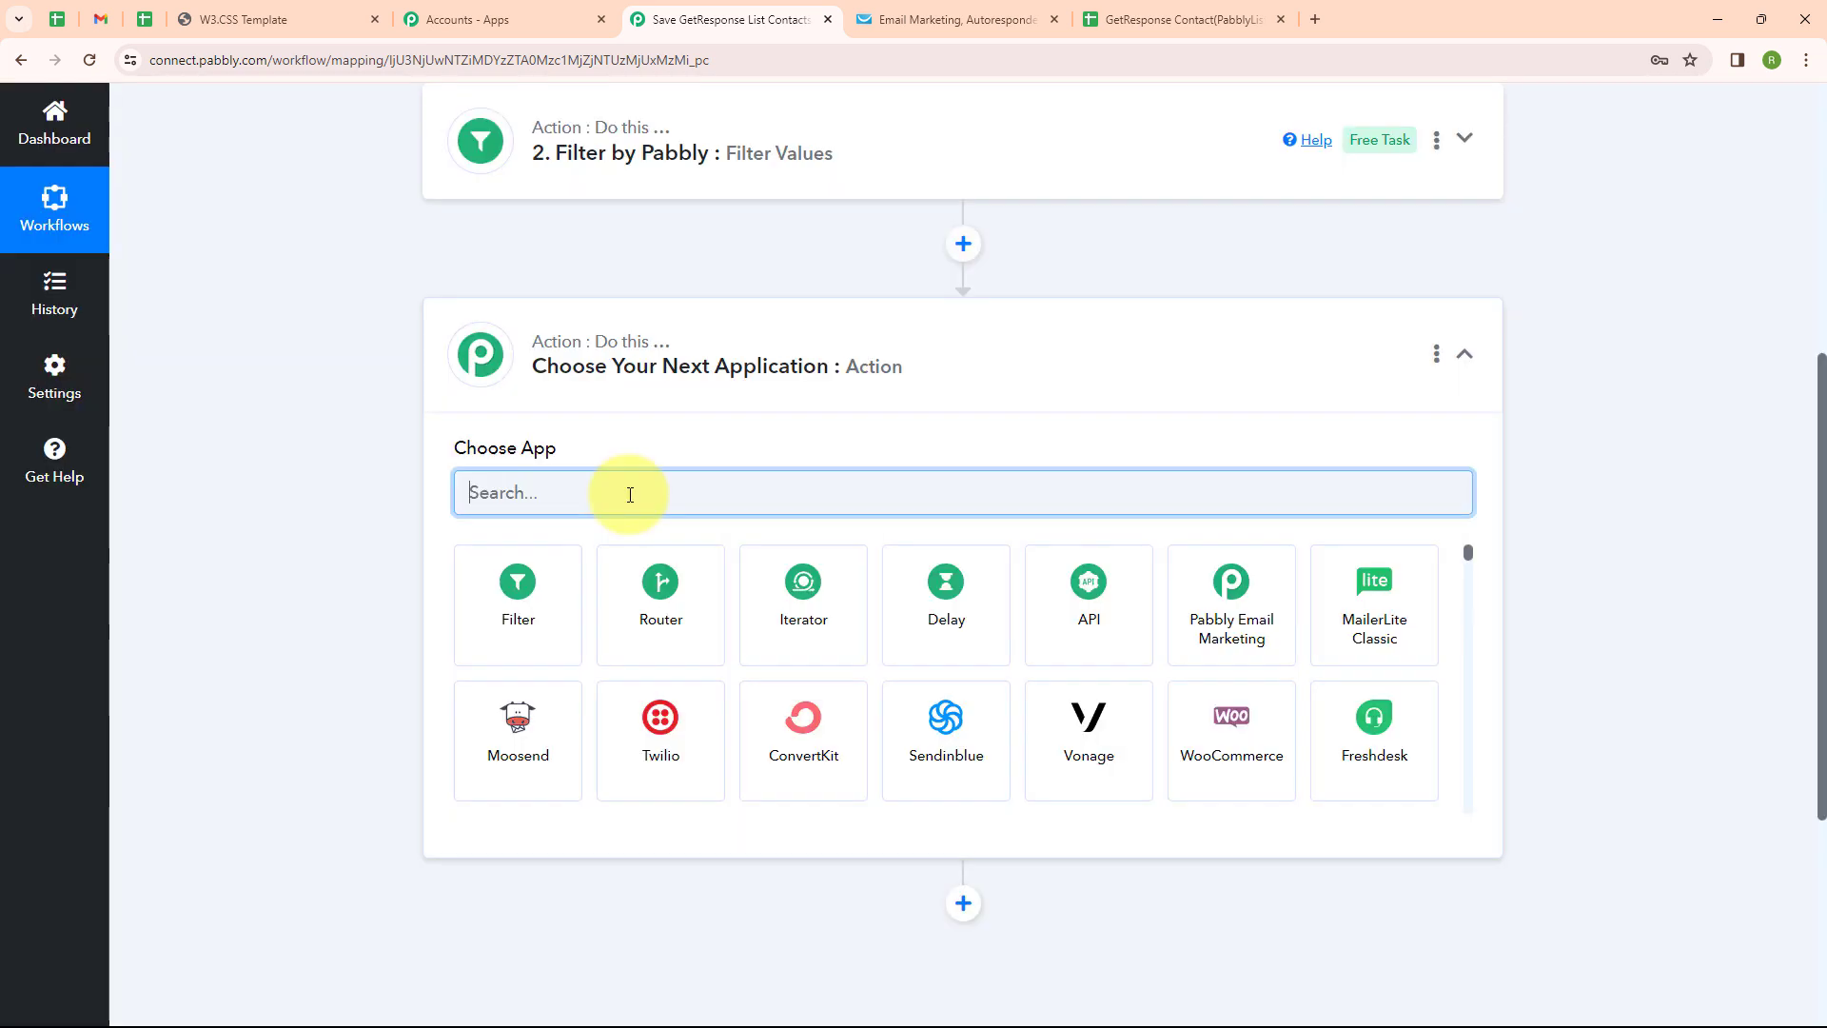
pyautogui.write('Get')
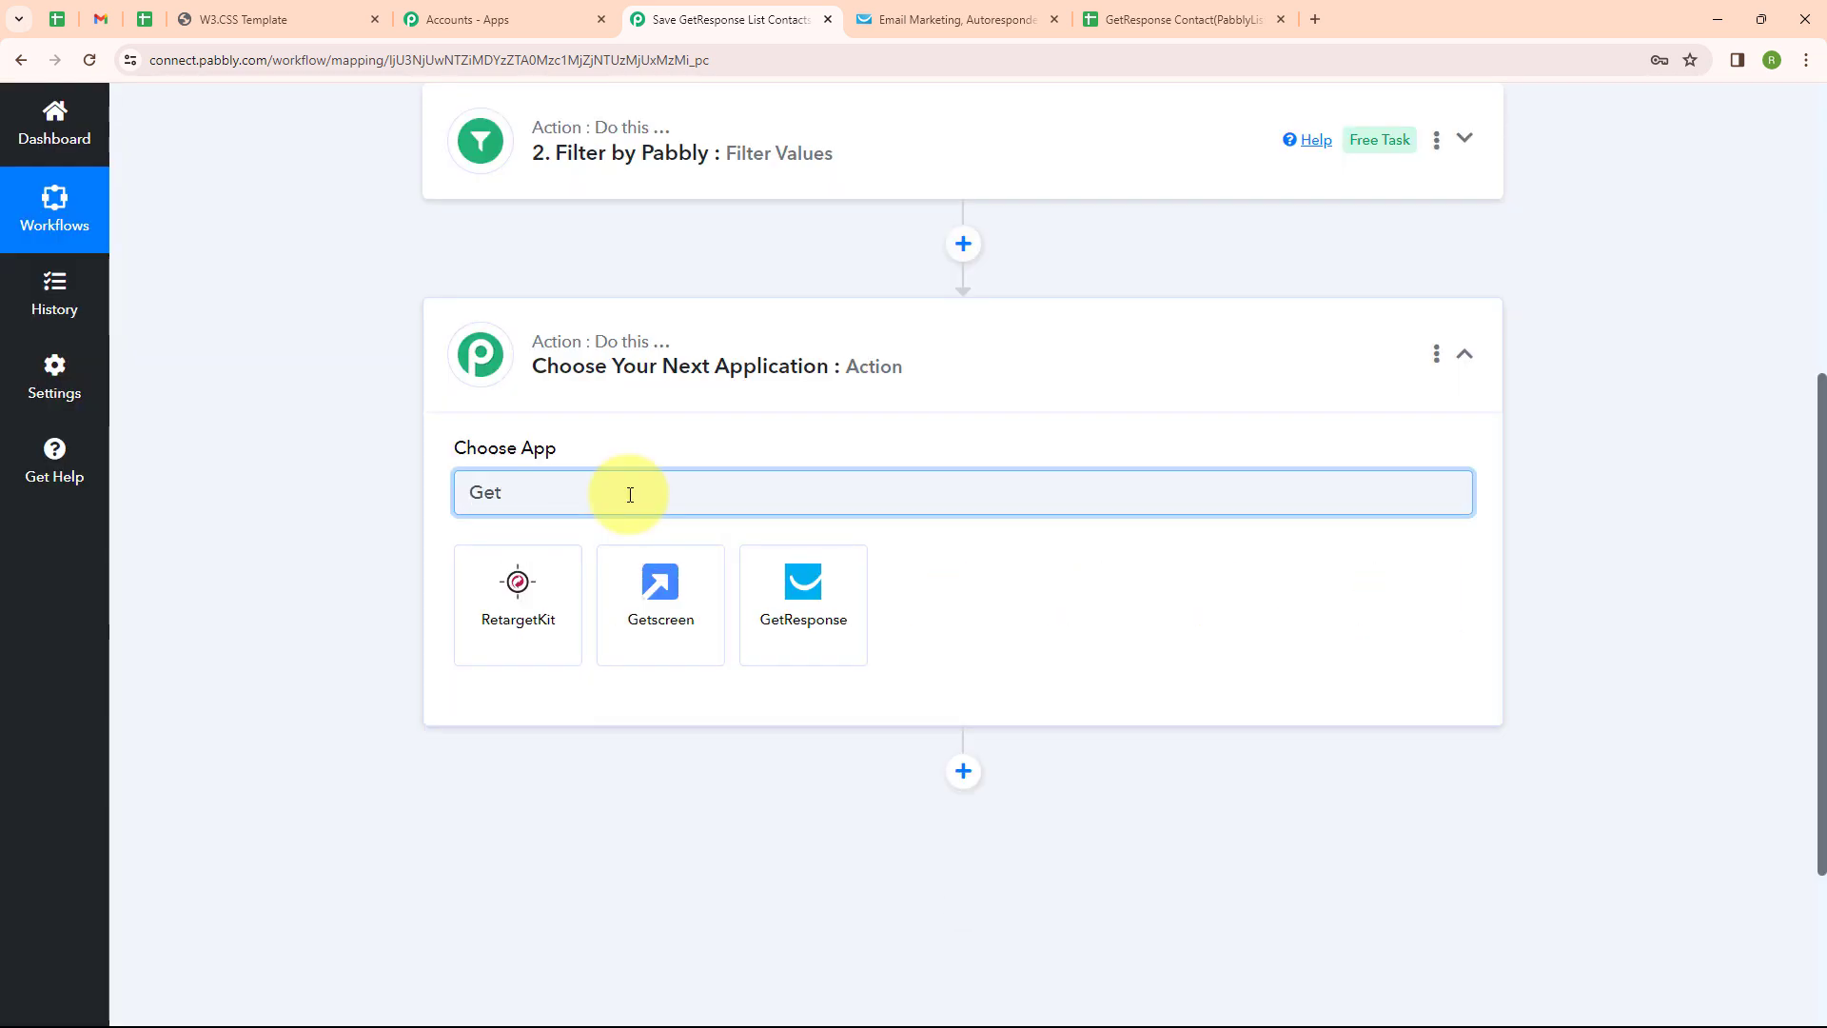
pyautogui.write('r')
pyautogui.click(530, 603)
pyautogui.scroll(-5, 628, 410)
pyautogui.scroll(-5, 623, 418)
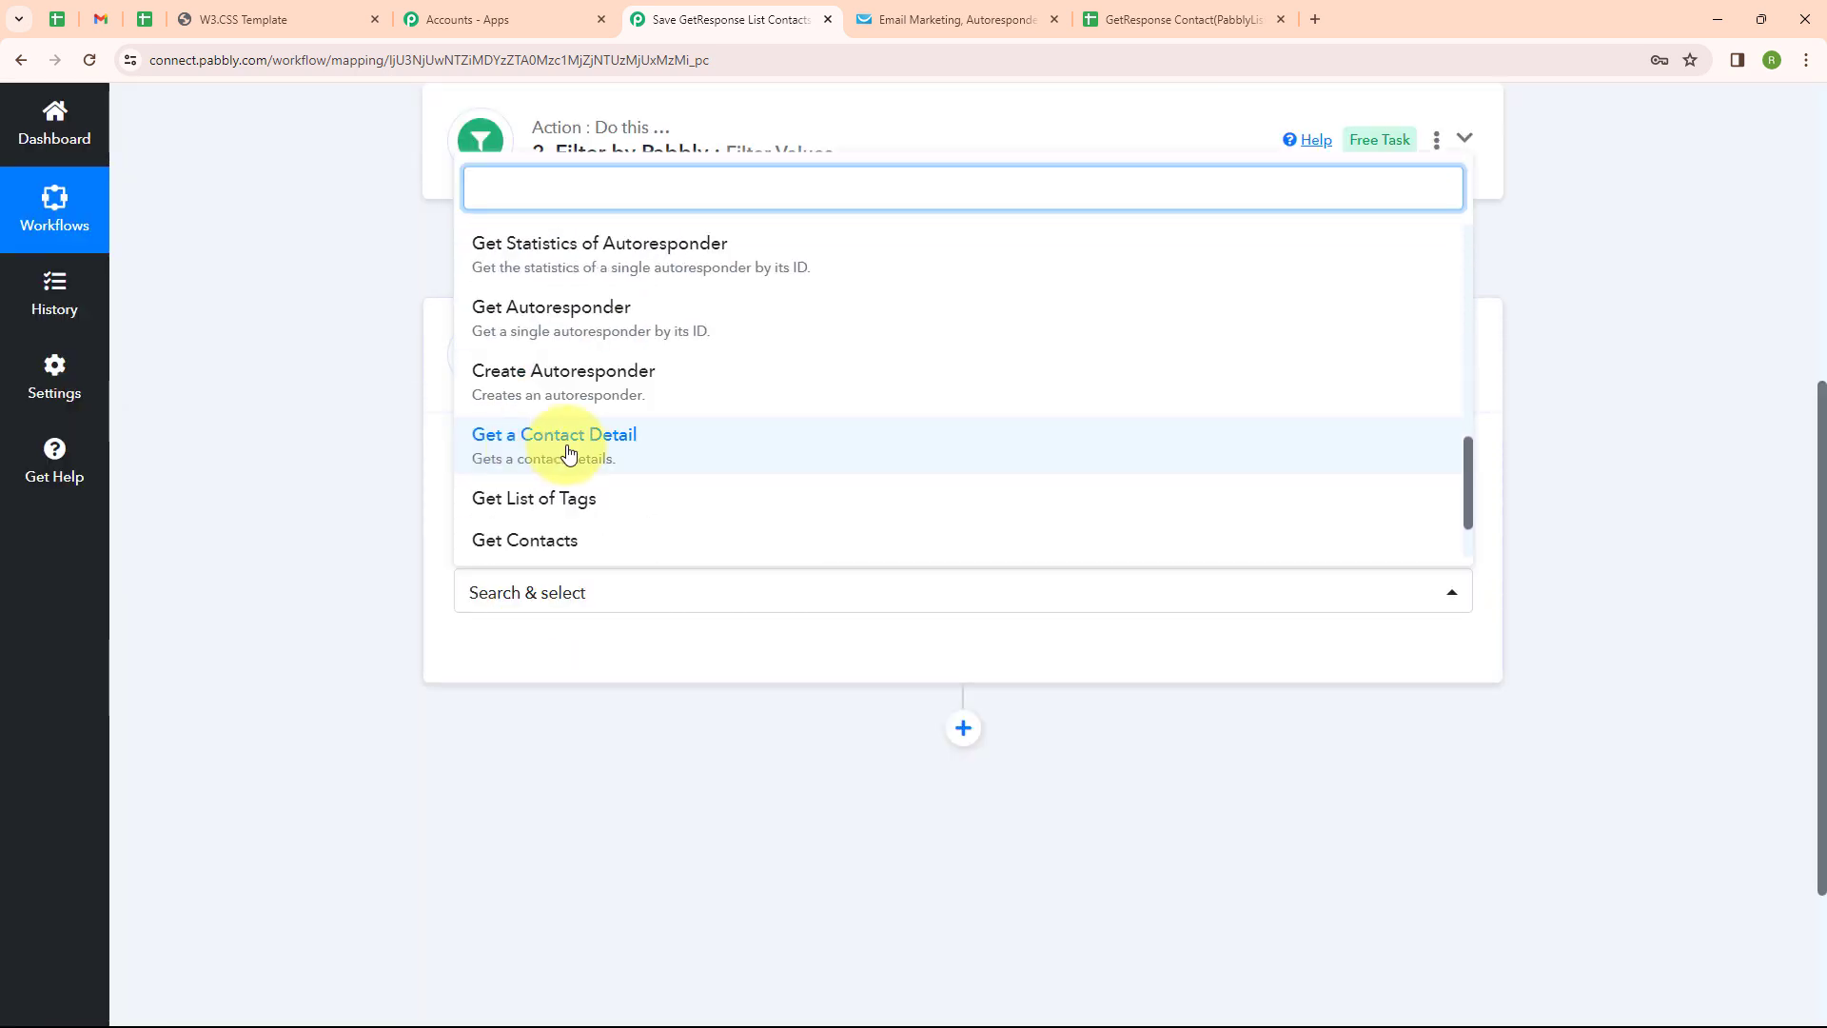
pyautogui.click(571, 451)
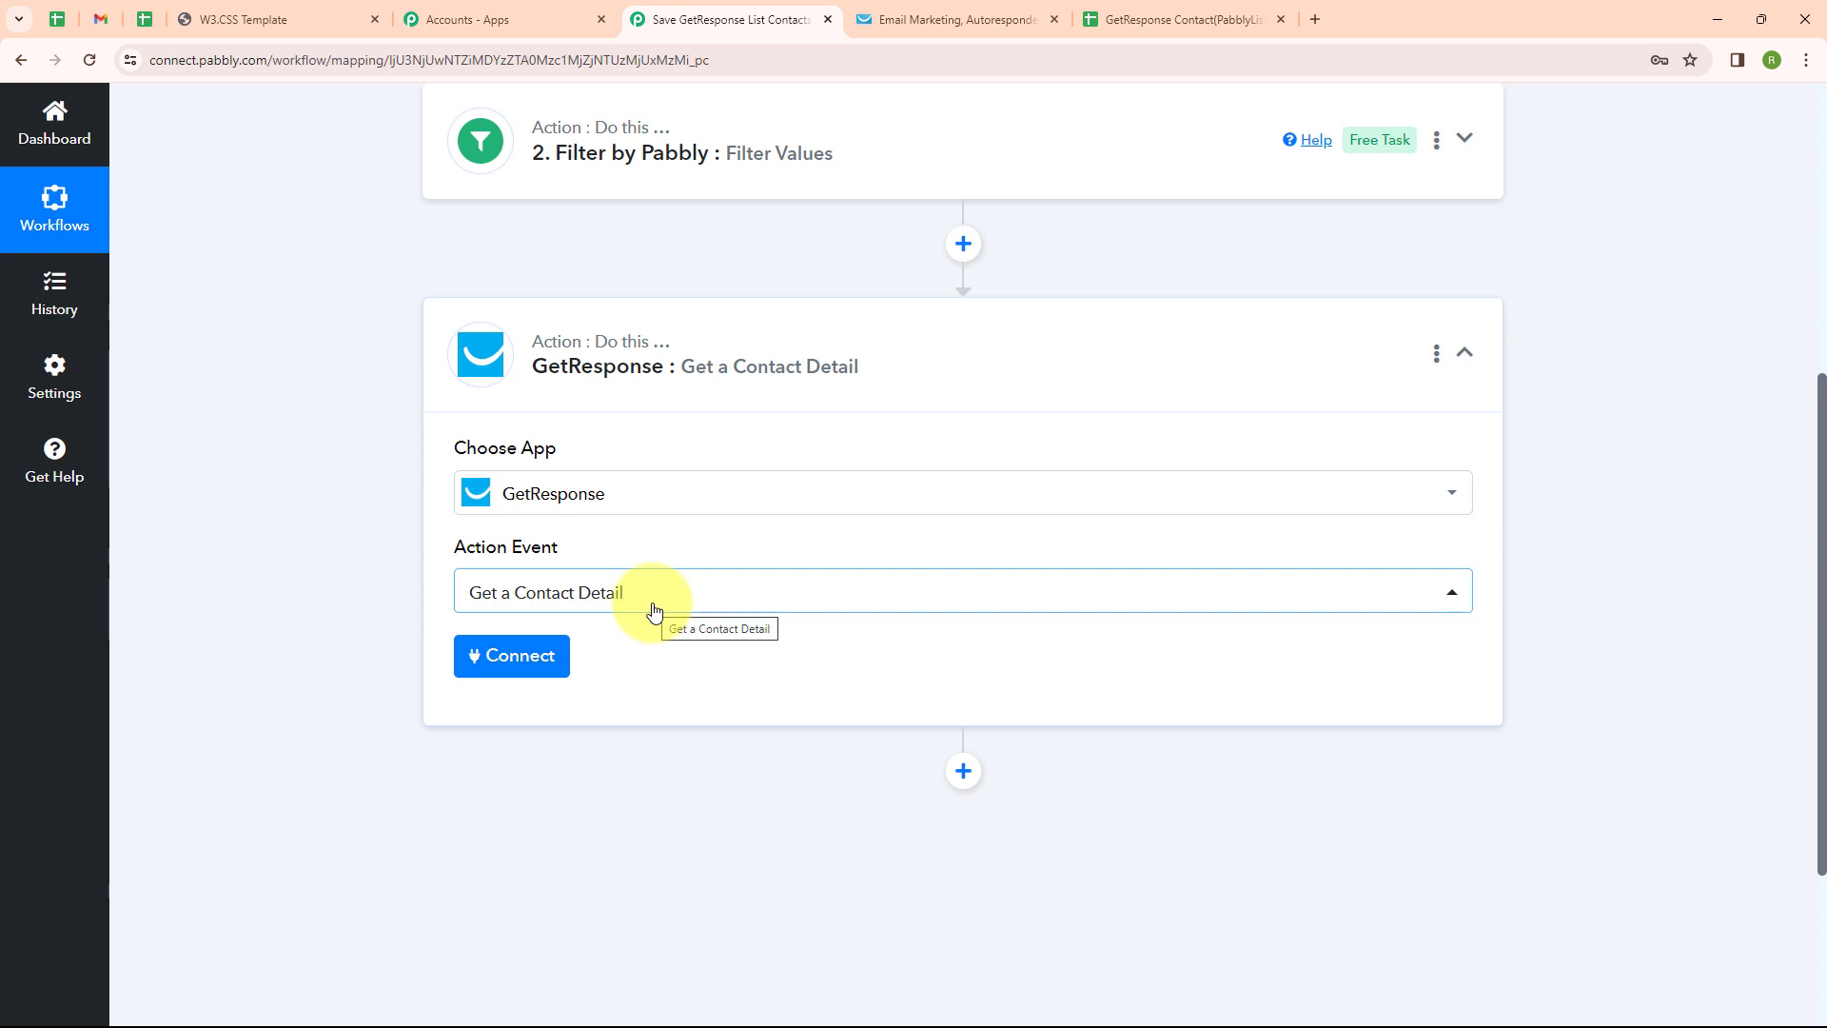
# Begin a new GetResponse account connection, GetResponse #4, via Add New Connection
pyautogui.click(525, 655)
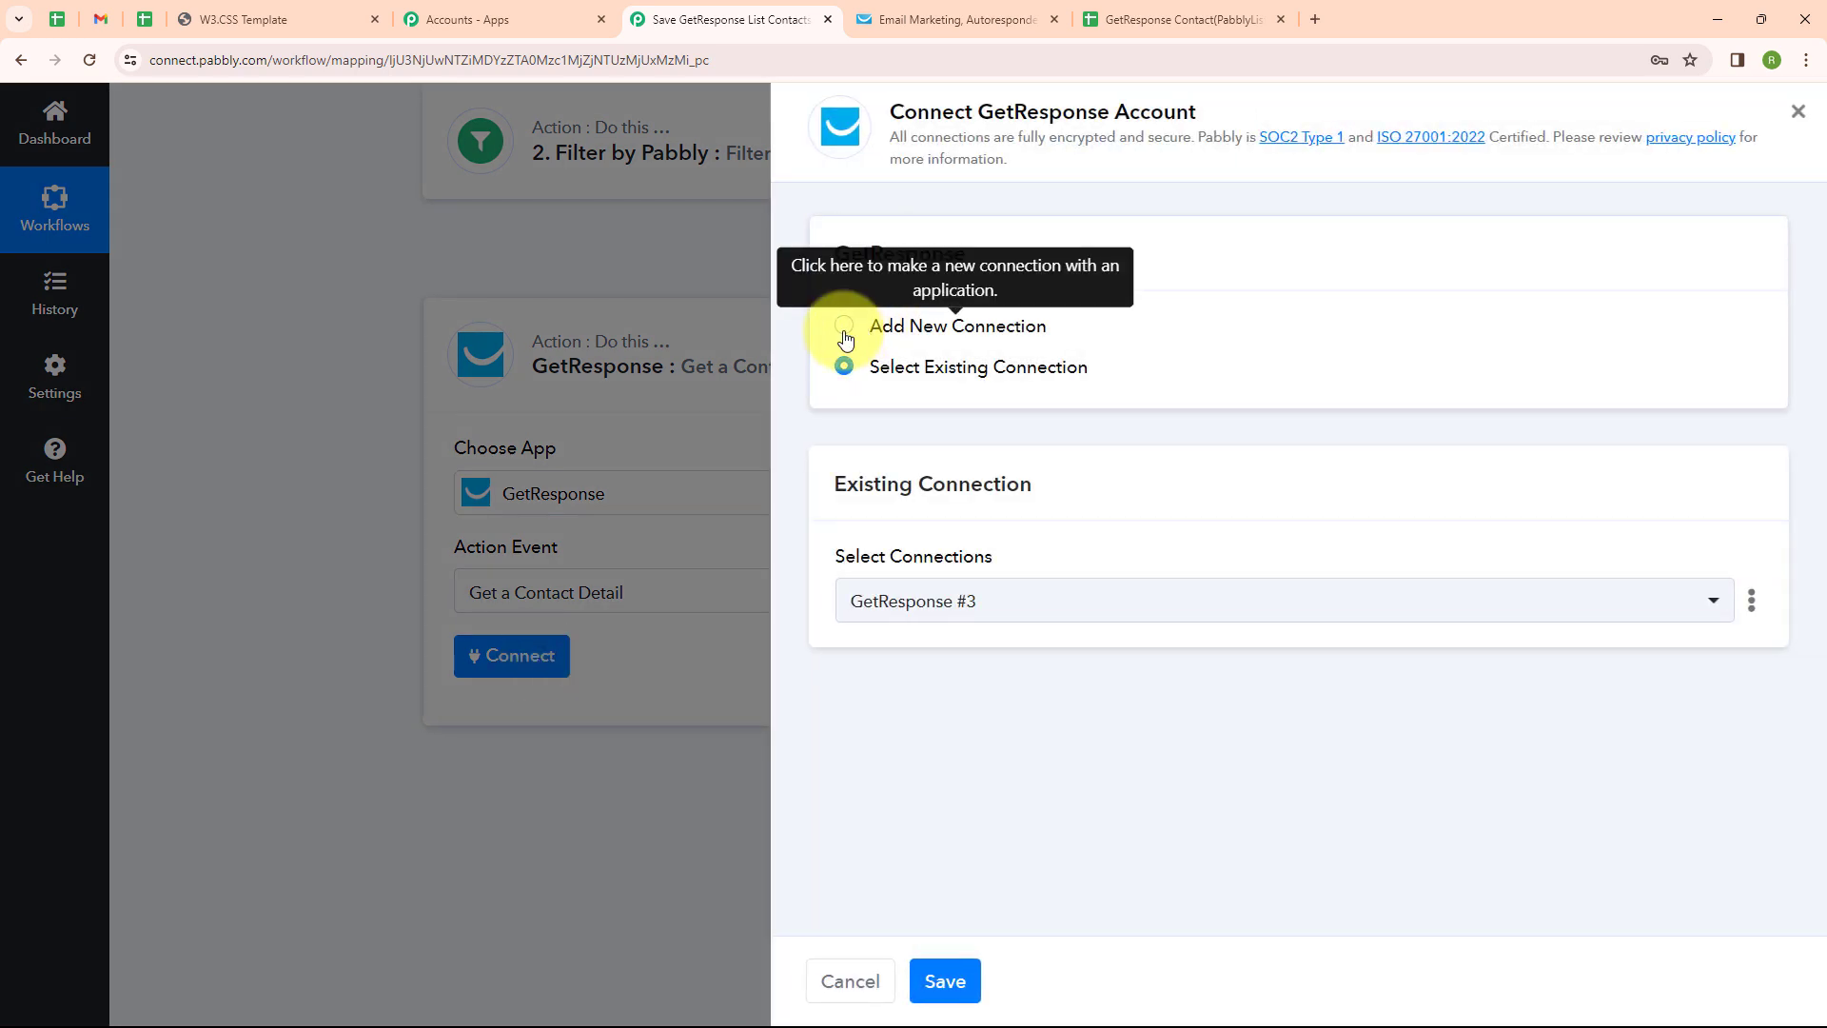
pyautogui.click(844, 326)
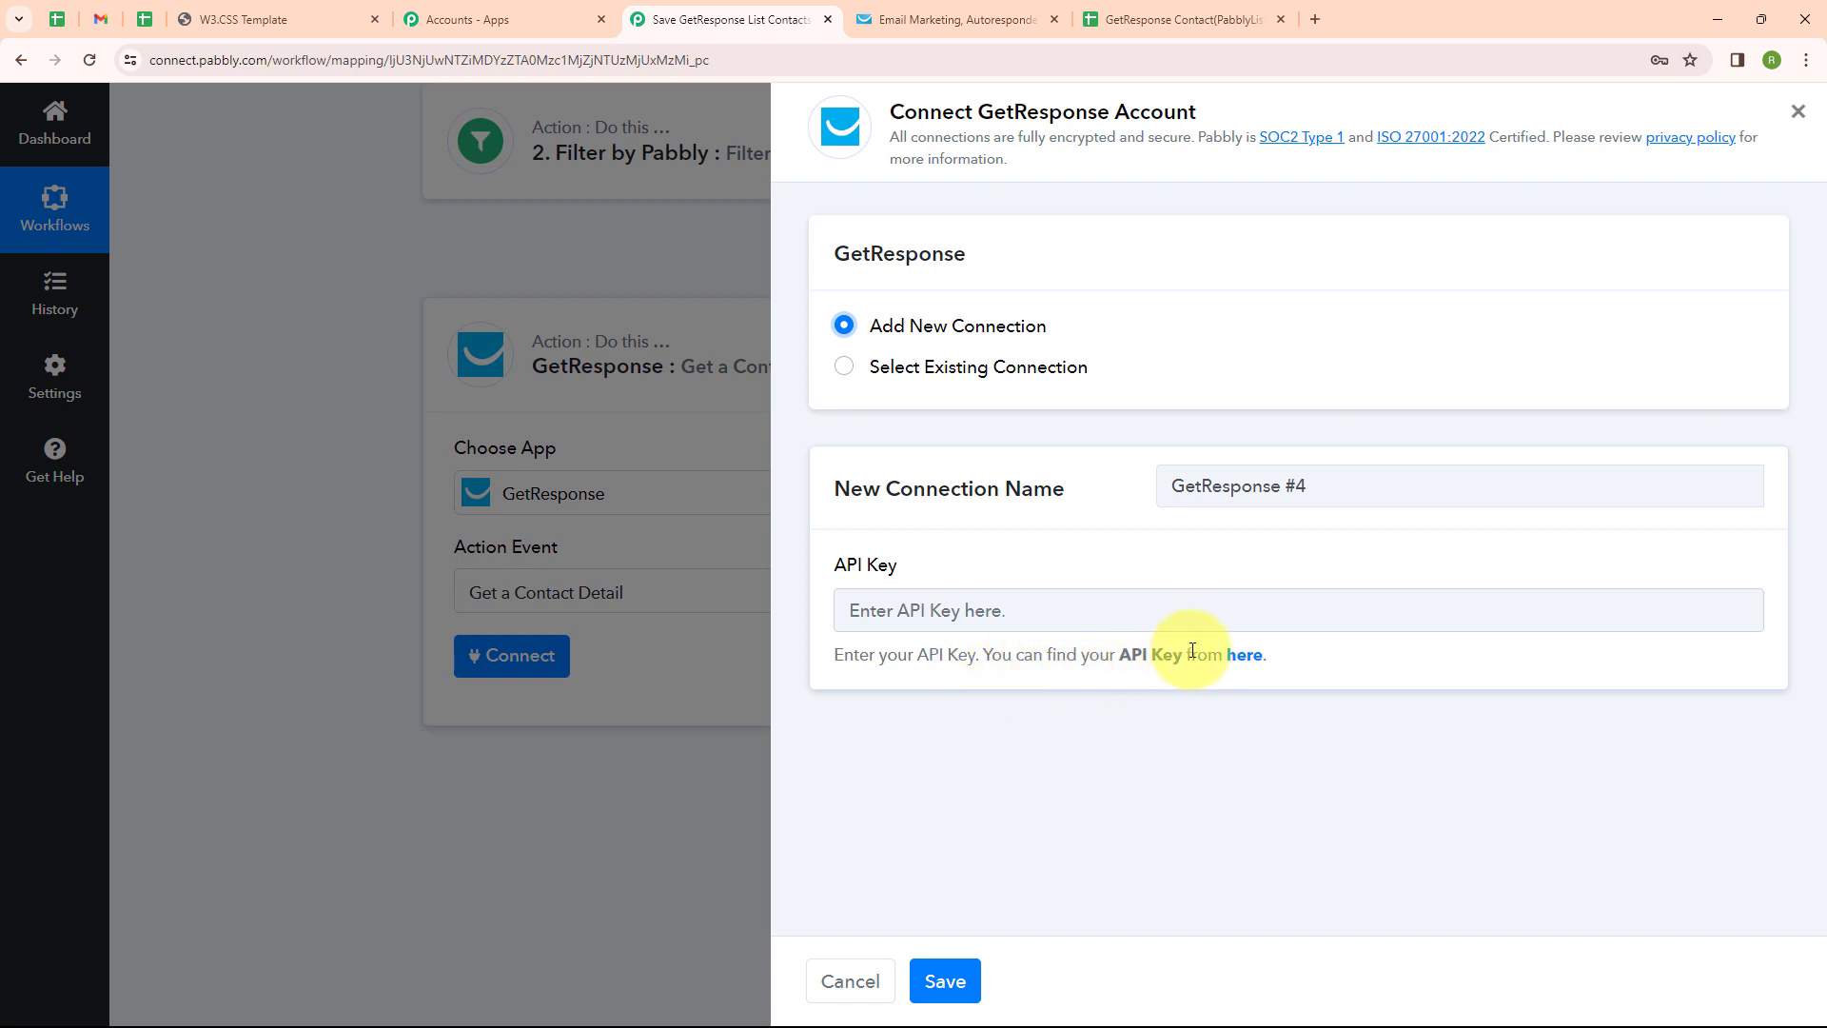
# Generate and copy a GetResponse API key named 'Google Sheets', then focus Pabbly's API Key field
pyautogui.click(1250, 657)
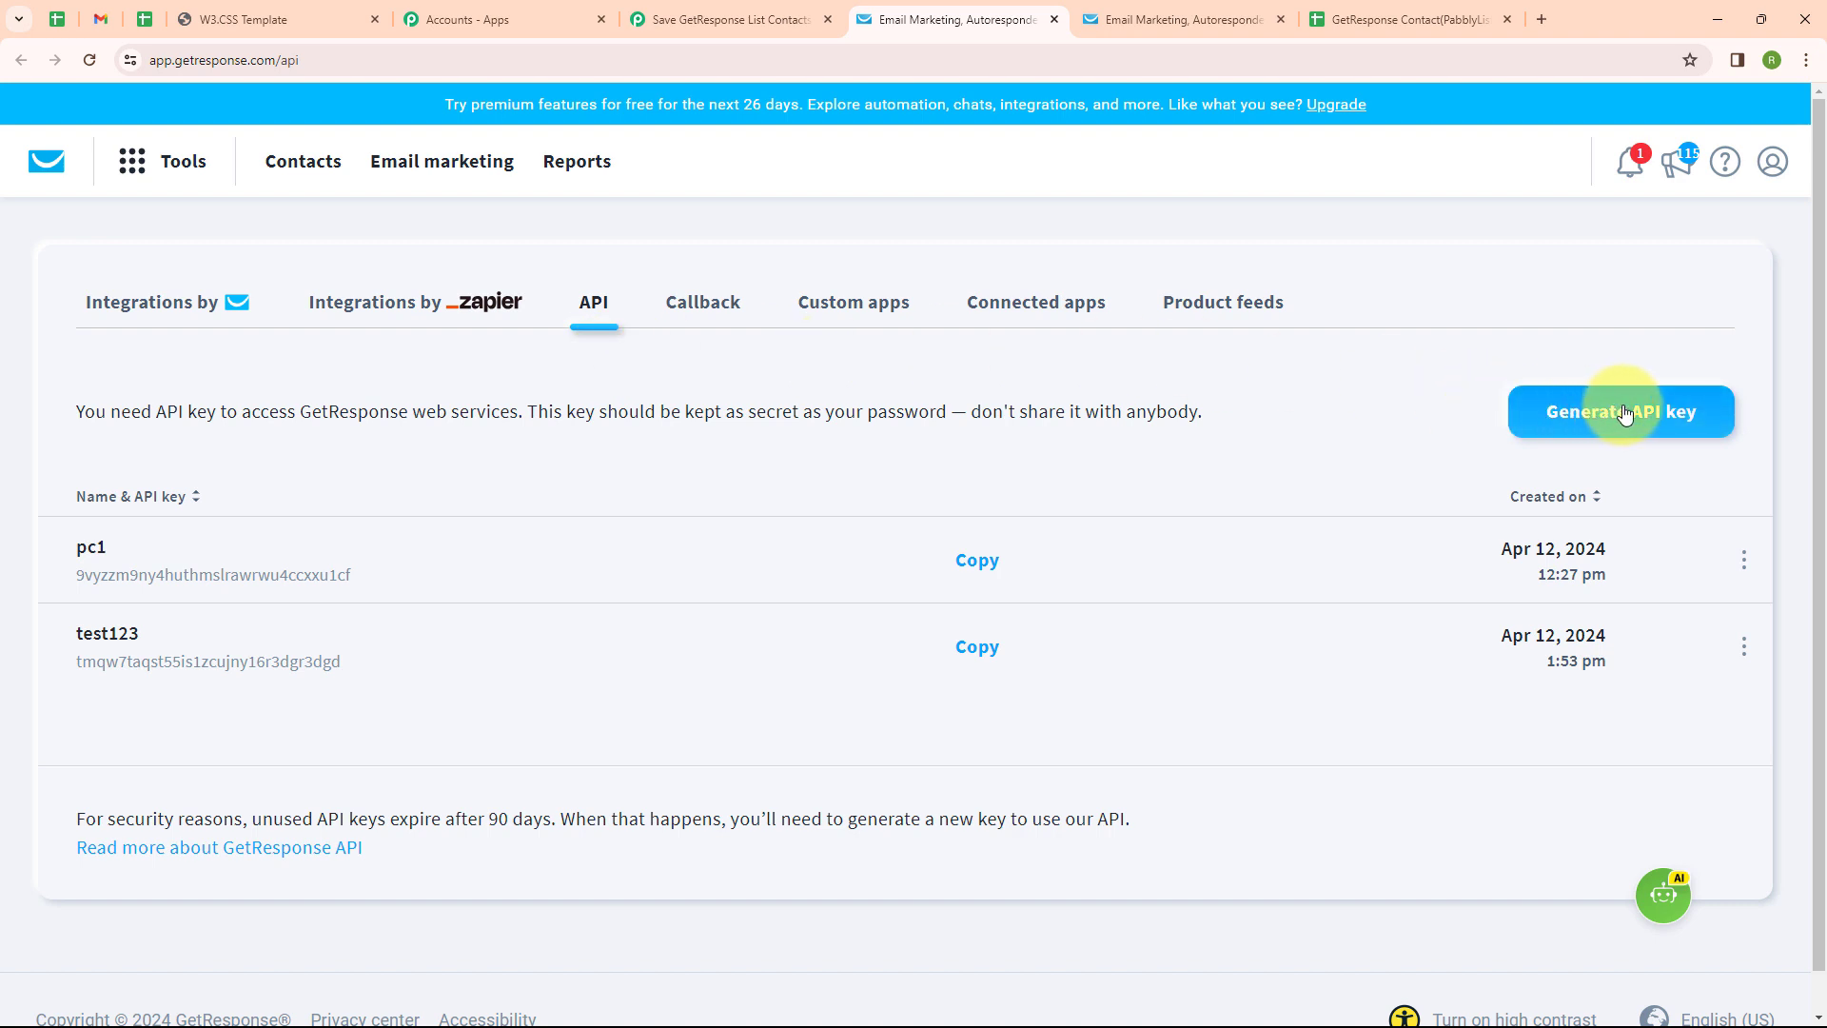
pyautogui.click(1624, 412)
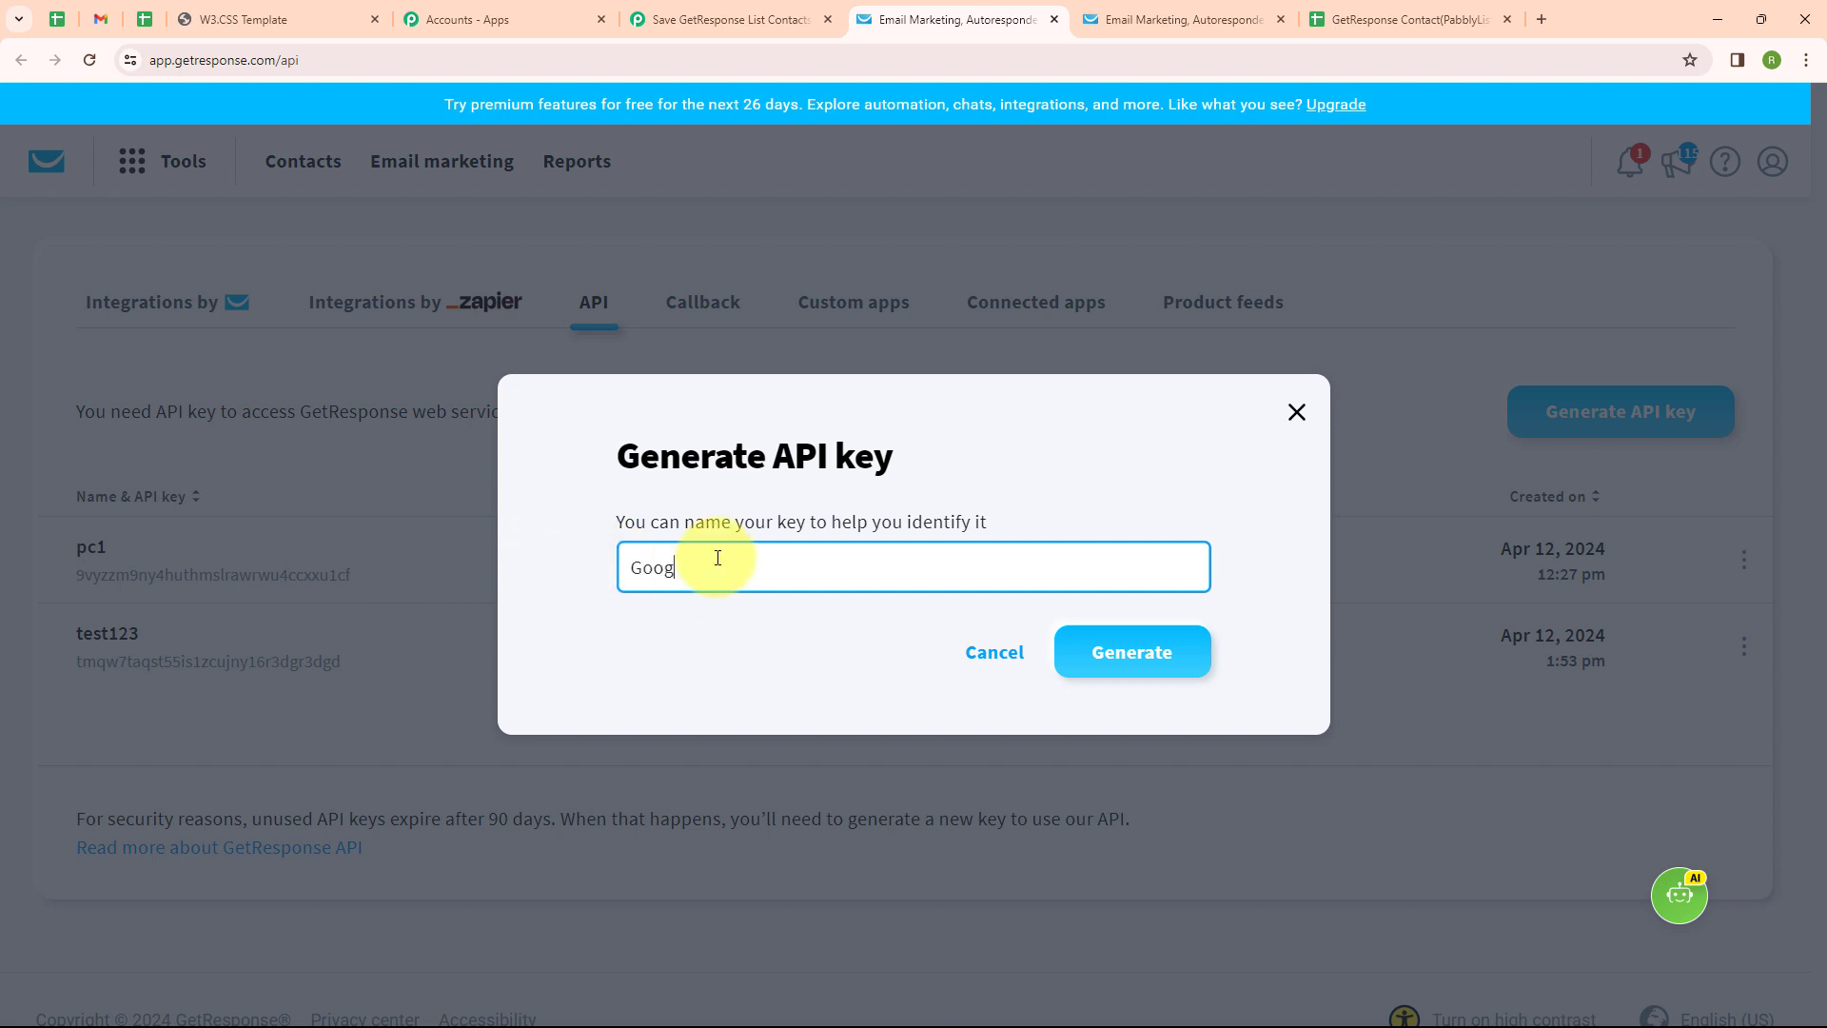
pyautogui.write('Google Sheets')
pyautogui.click(1137, 657)
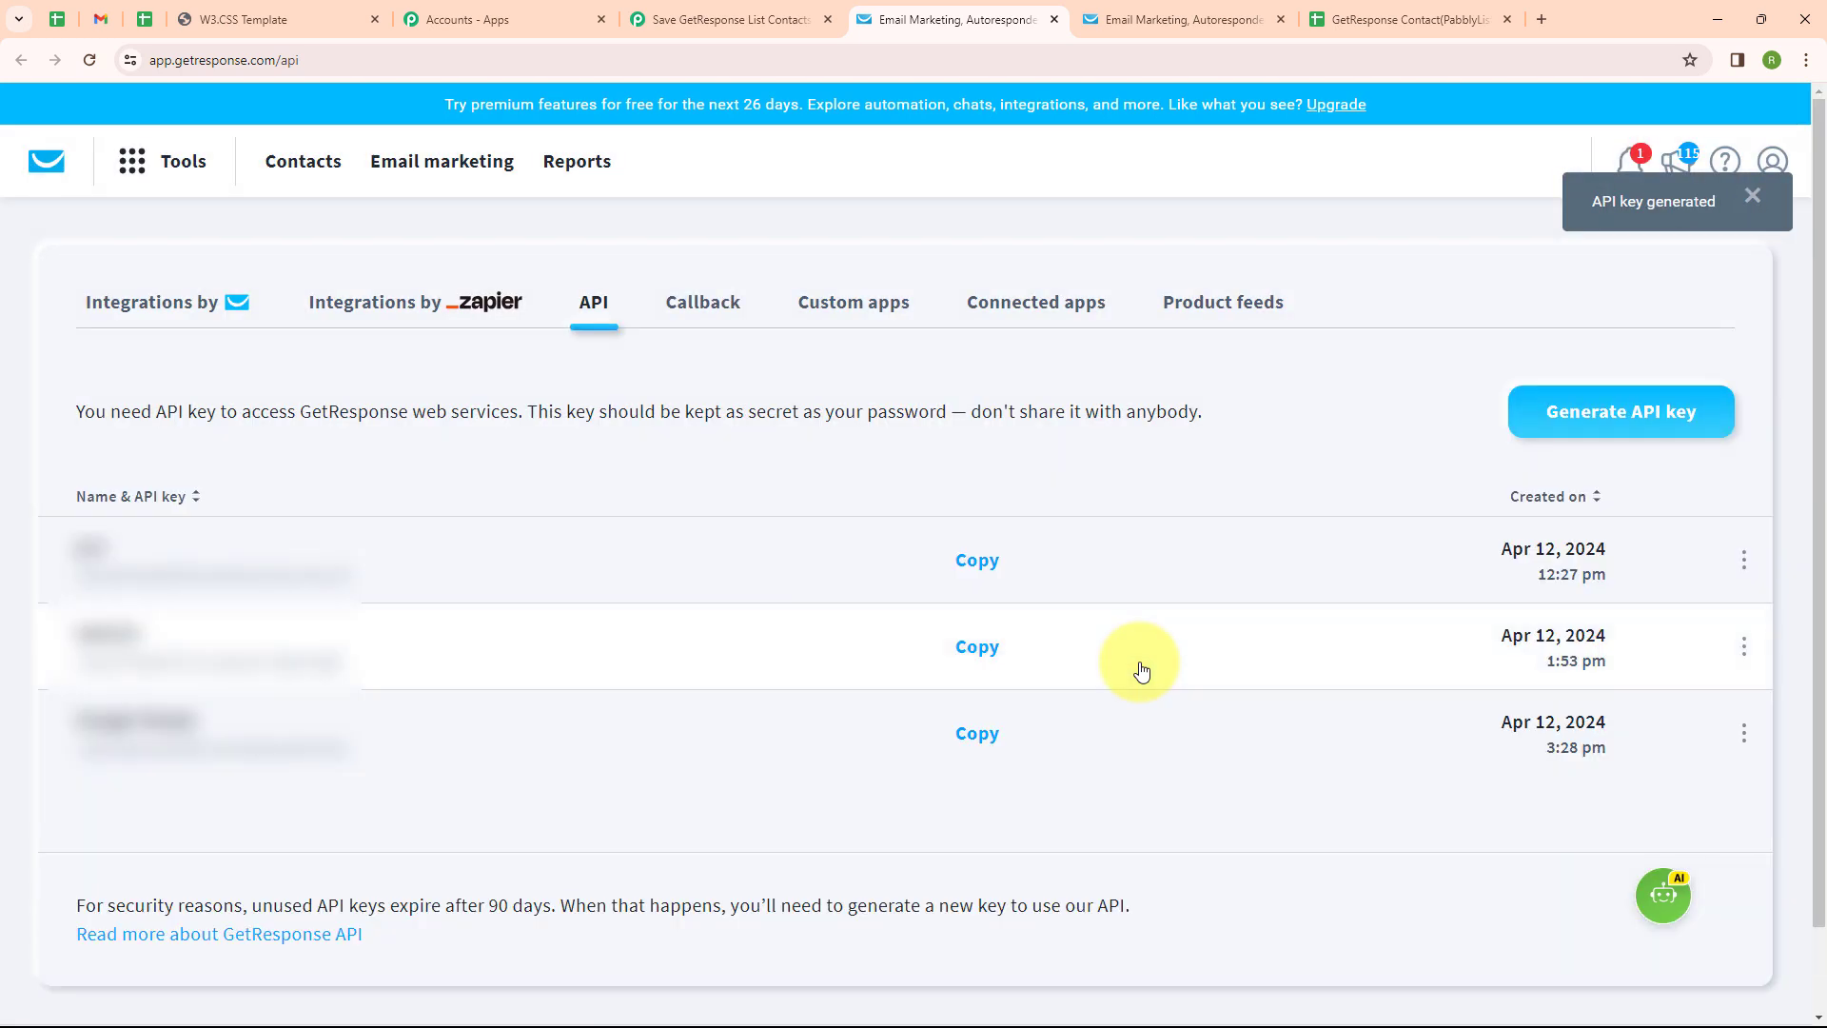
pyautogui.click(985, 742)
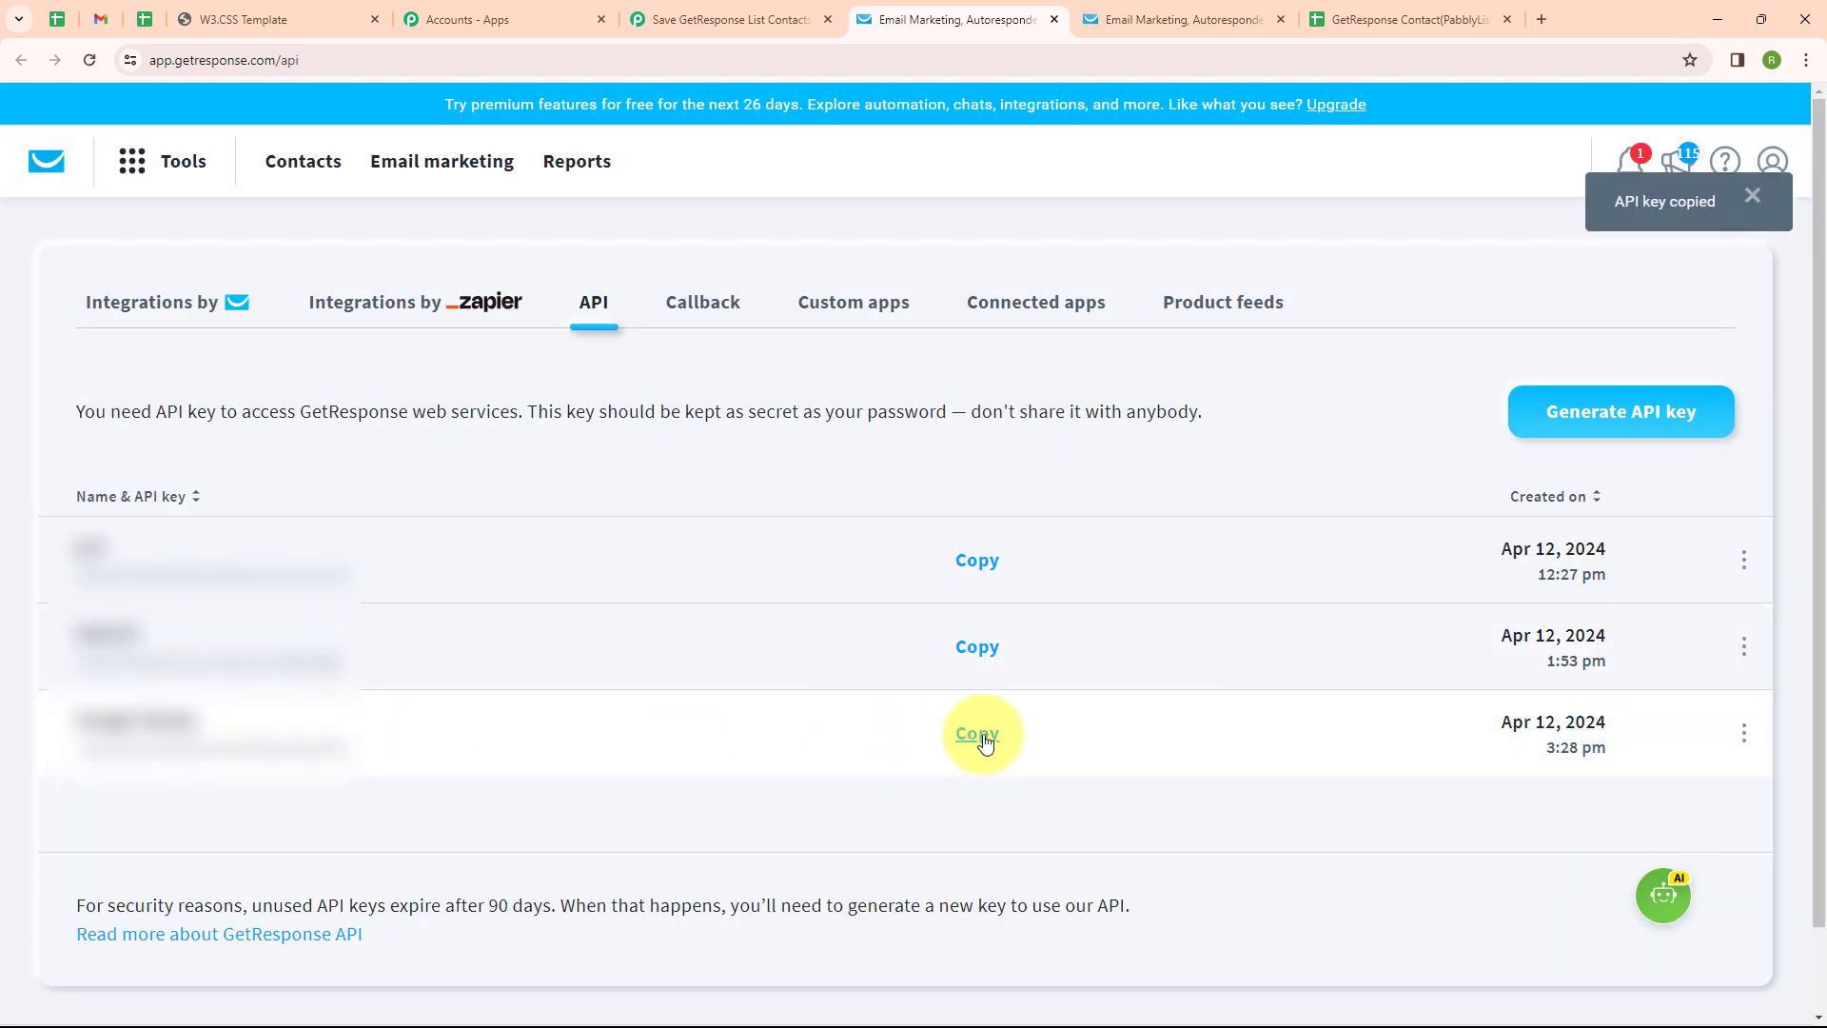
pyautogui.click(666, 19)
pyautogui.click(908, 613)
# Paste the new API key and save the GetResponse #4 connection
pyautogui.hotkey('ctrl', 'v')
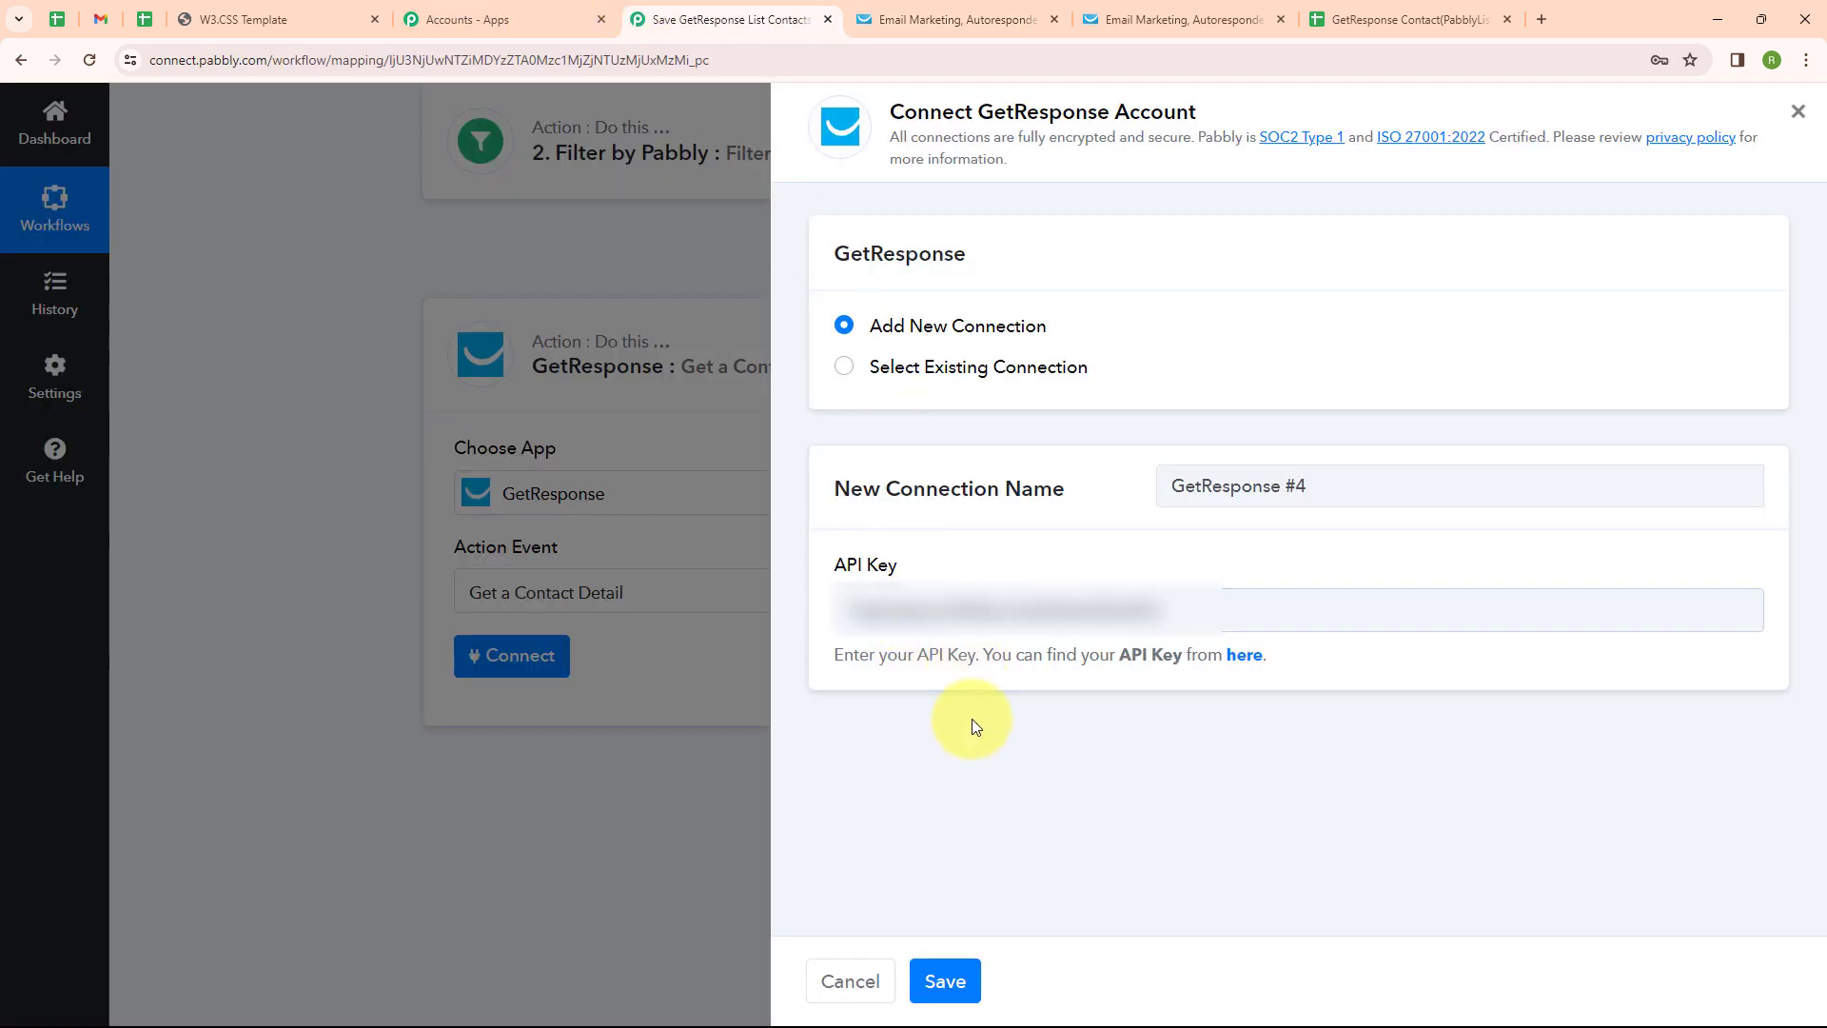
pyautogui.click(959, 994)
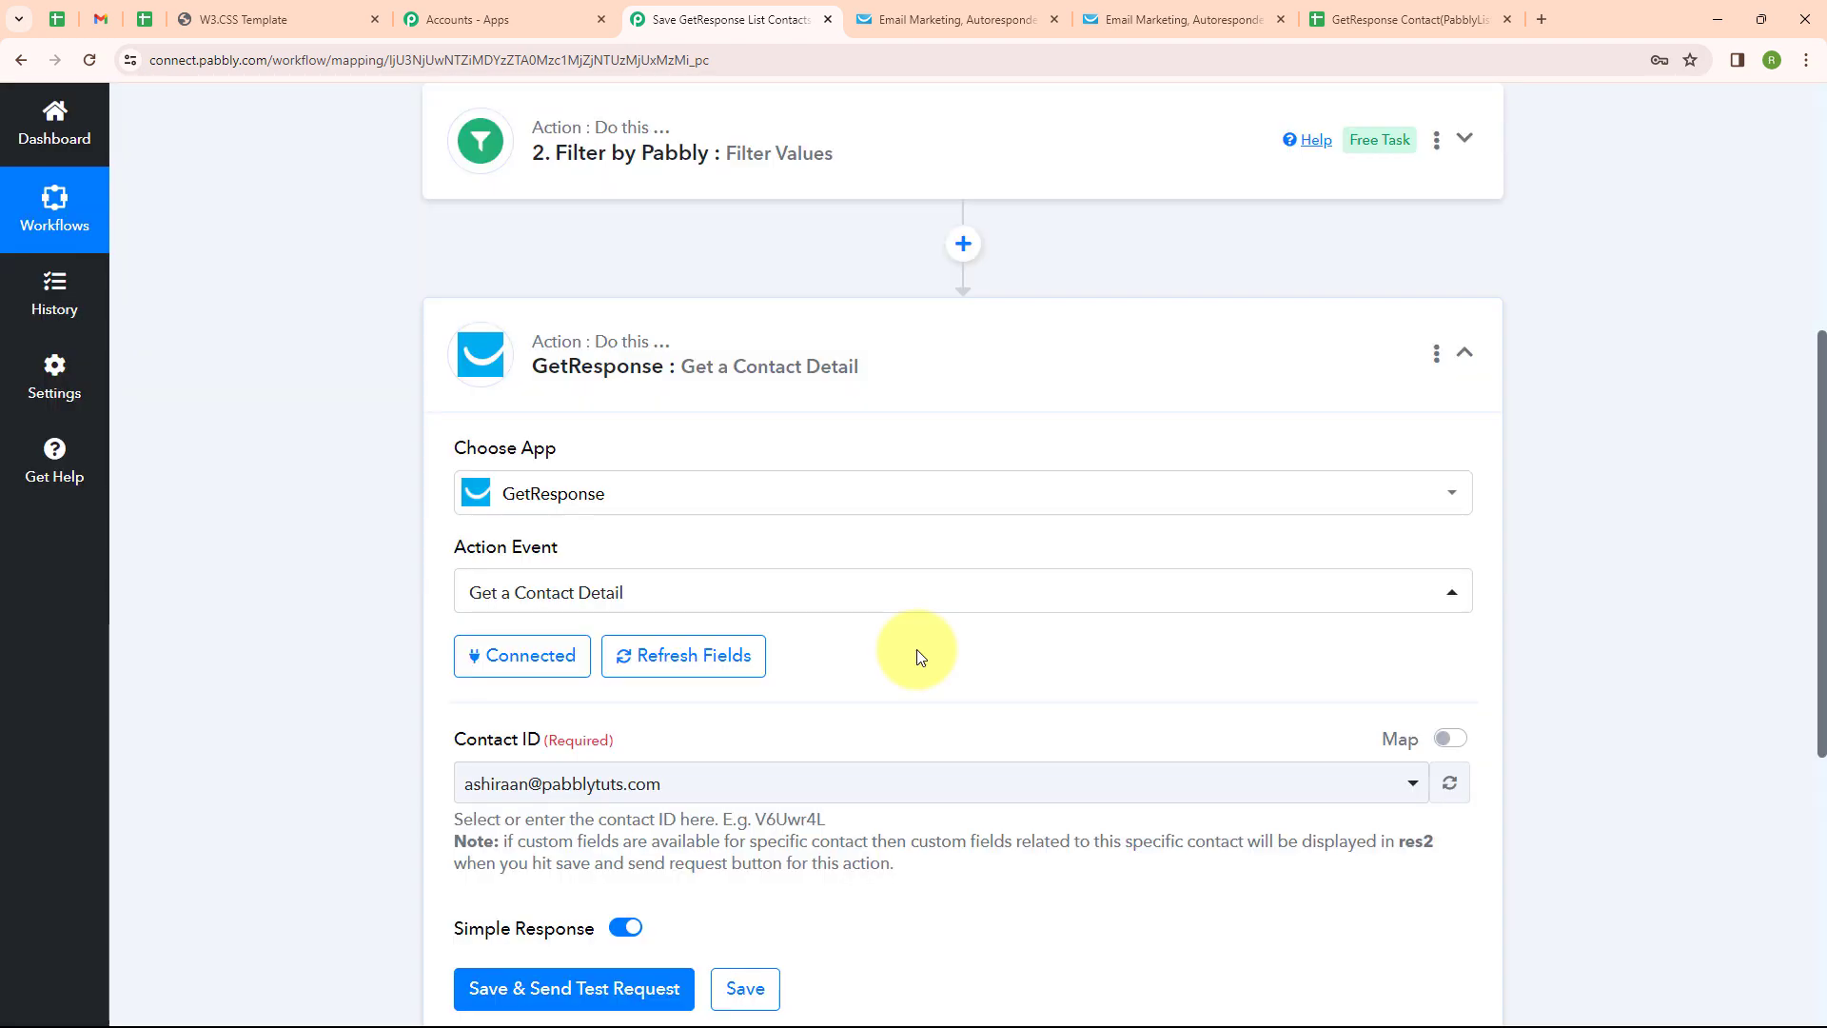
pyautogui.scroll(-2, 762, 651)
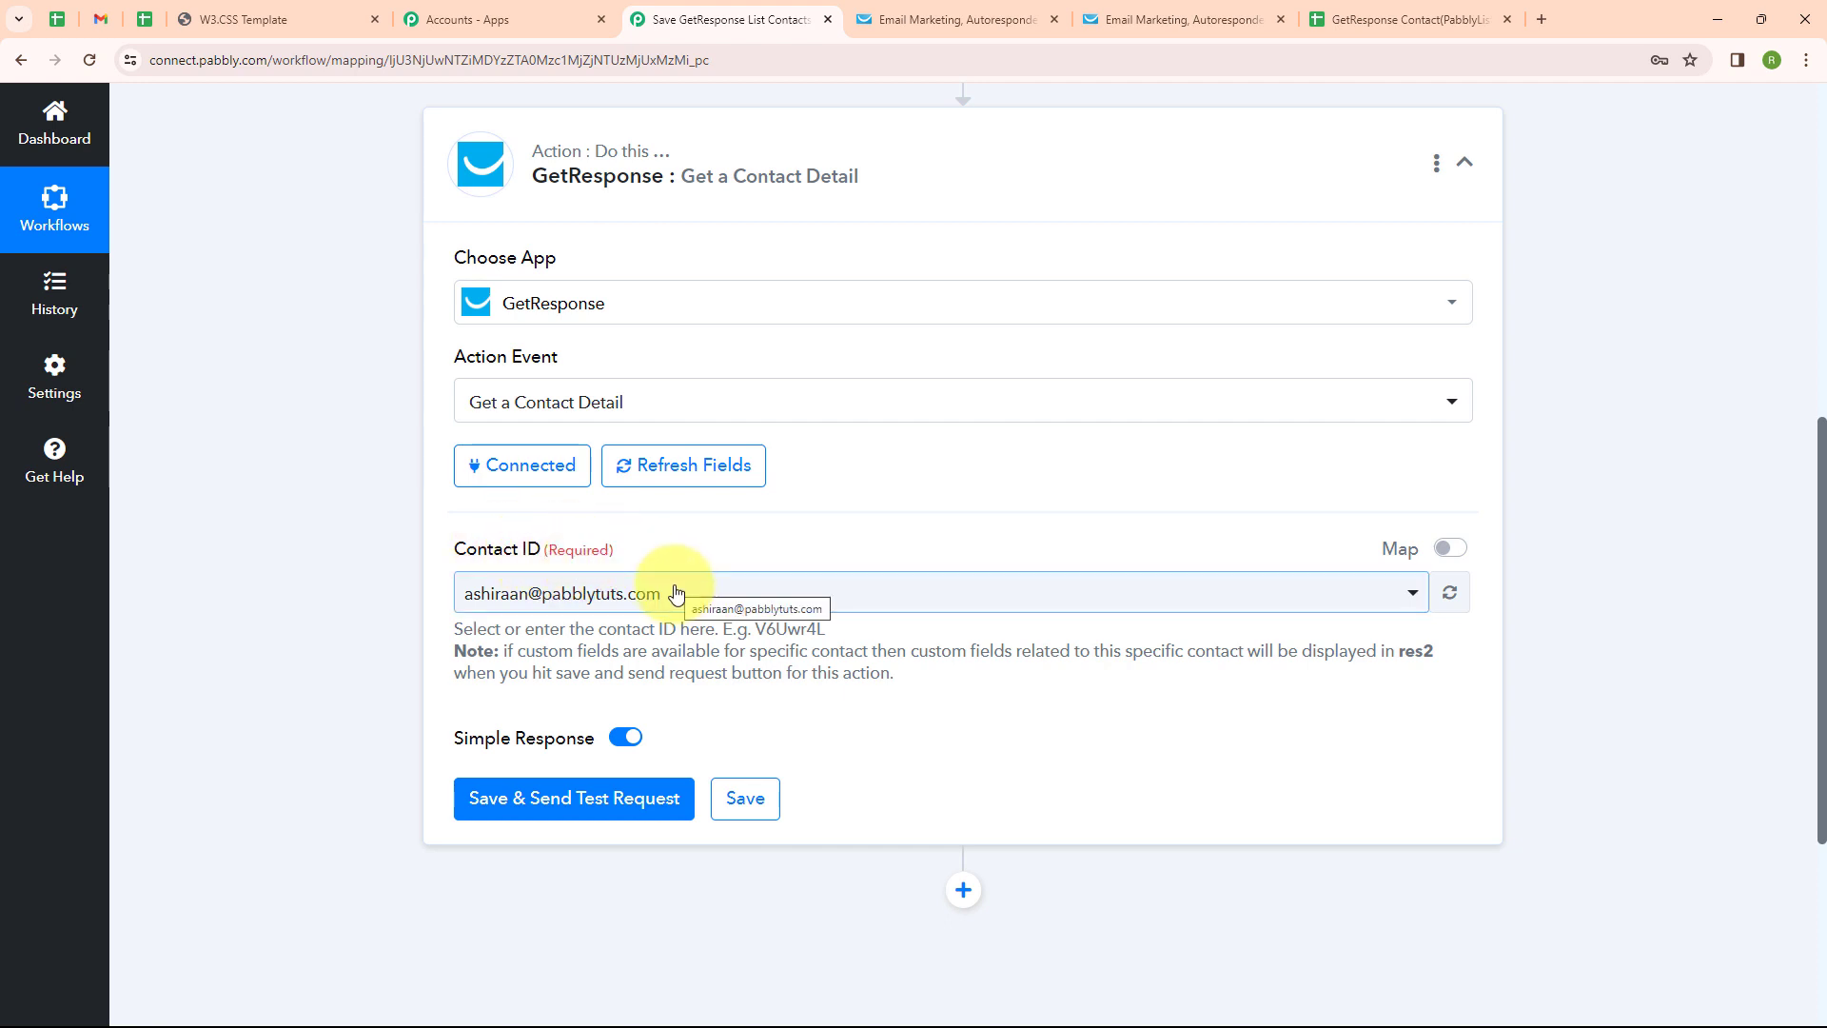
# Map Contact ID to the Contact Subscribed trigger's ContactId value
pyautogui.click(1449, 550)
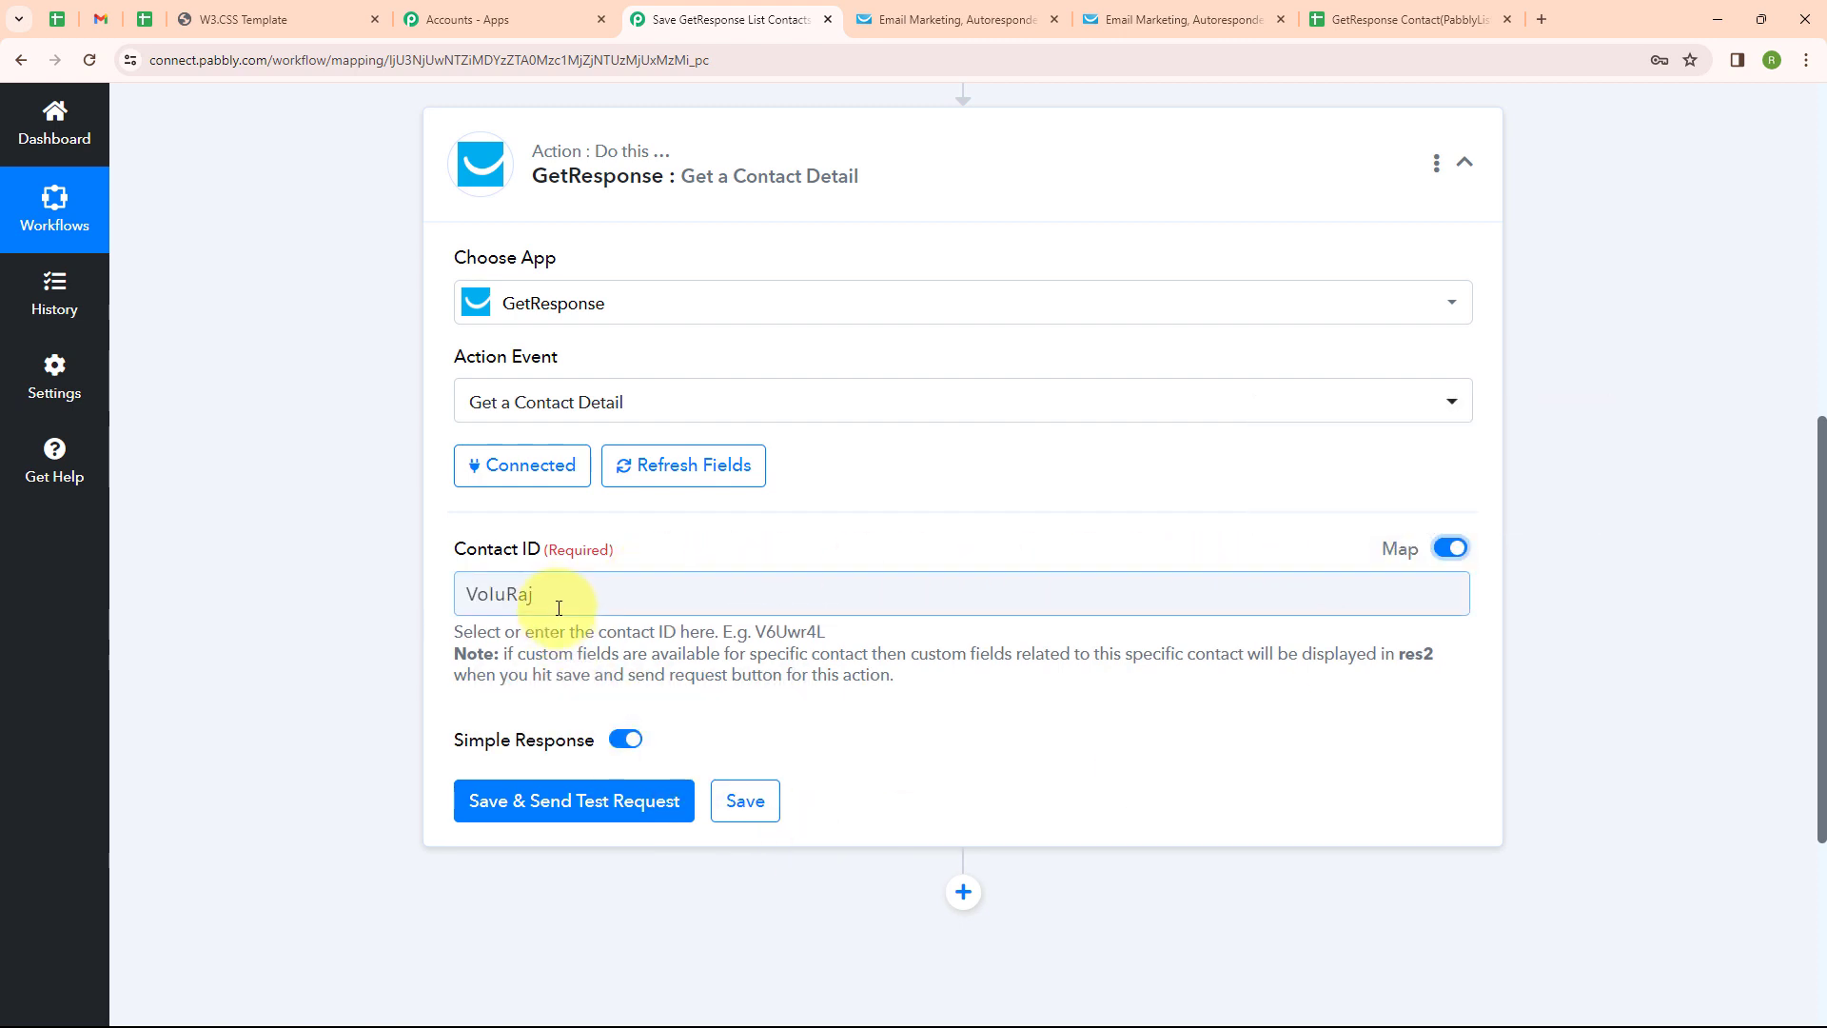
pyautogui.click(726, 595)
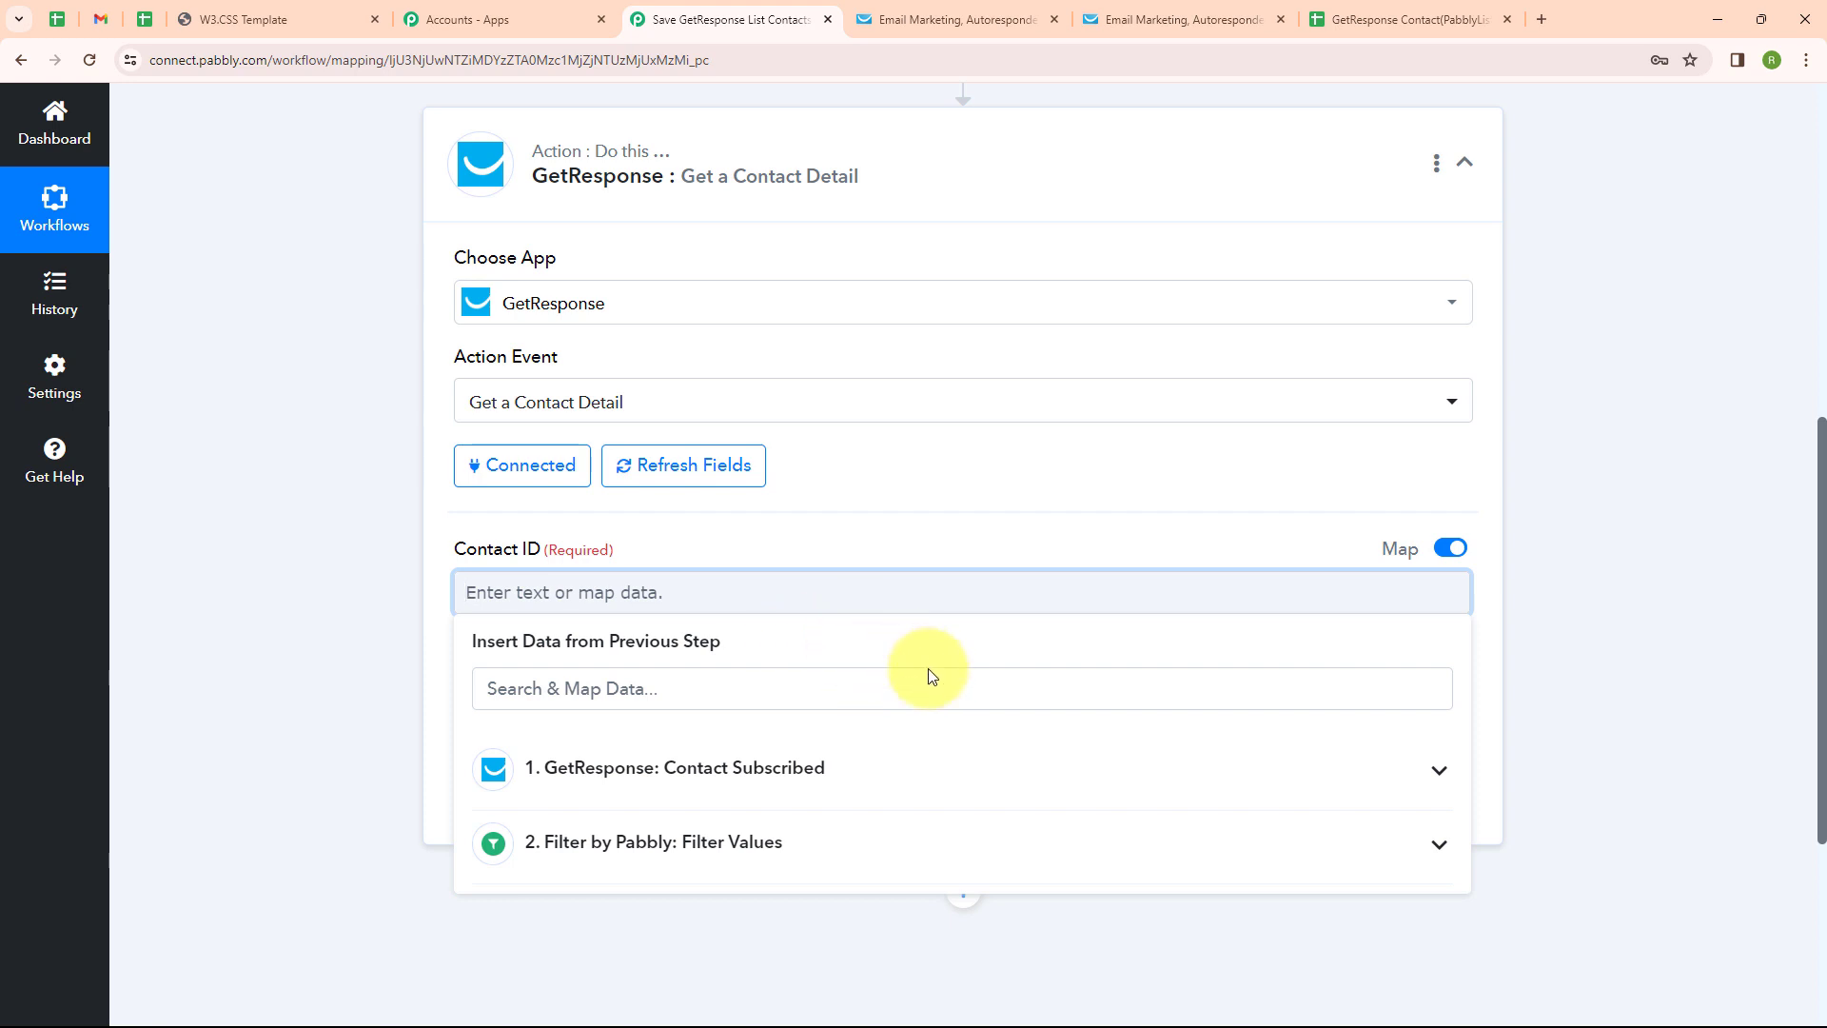
pyautogui.click(698, 794)
pyautogui.scroll(-3, 752, 818)
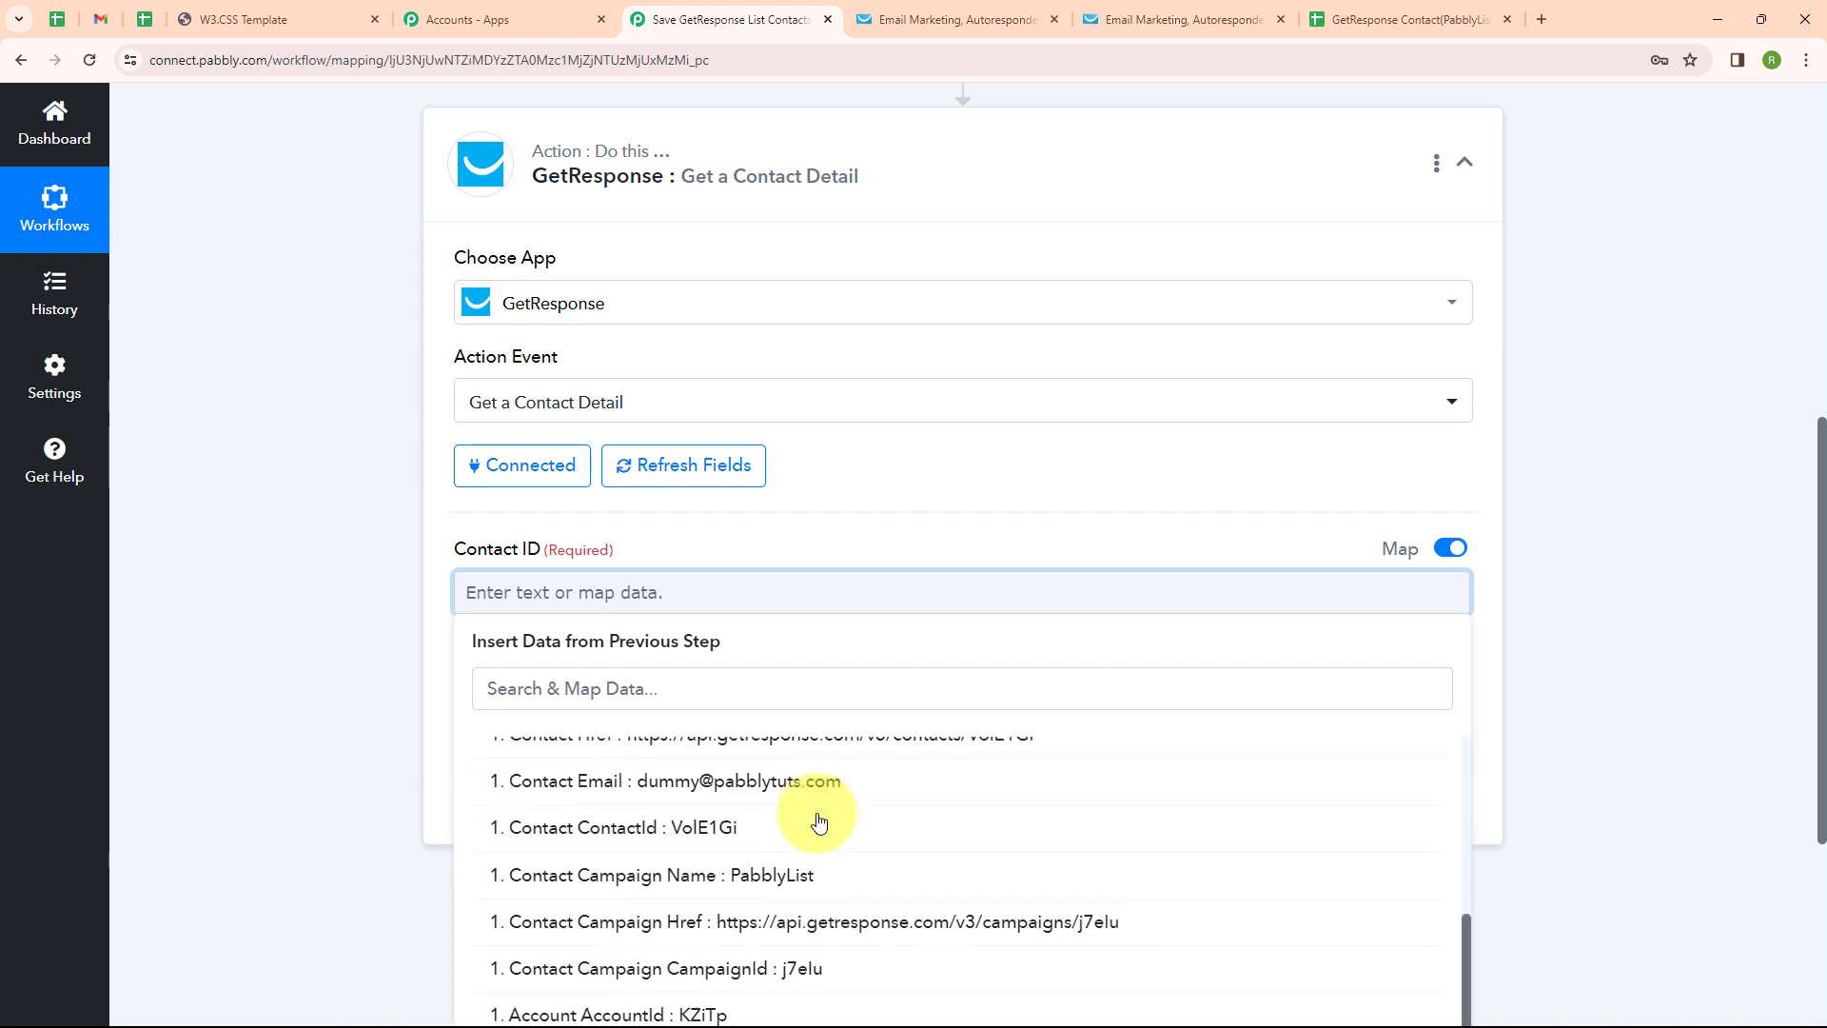
pyautogui.click(749, 837)
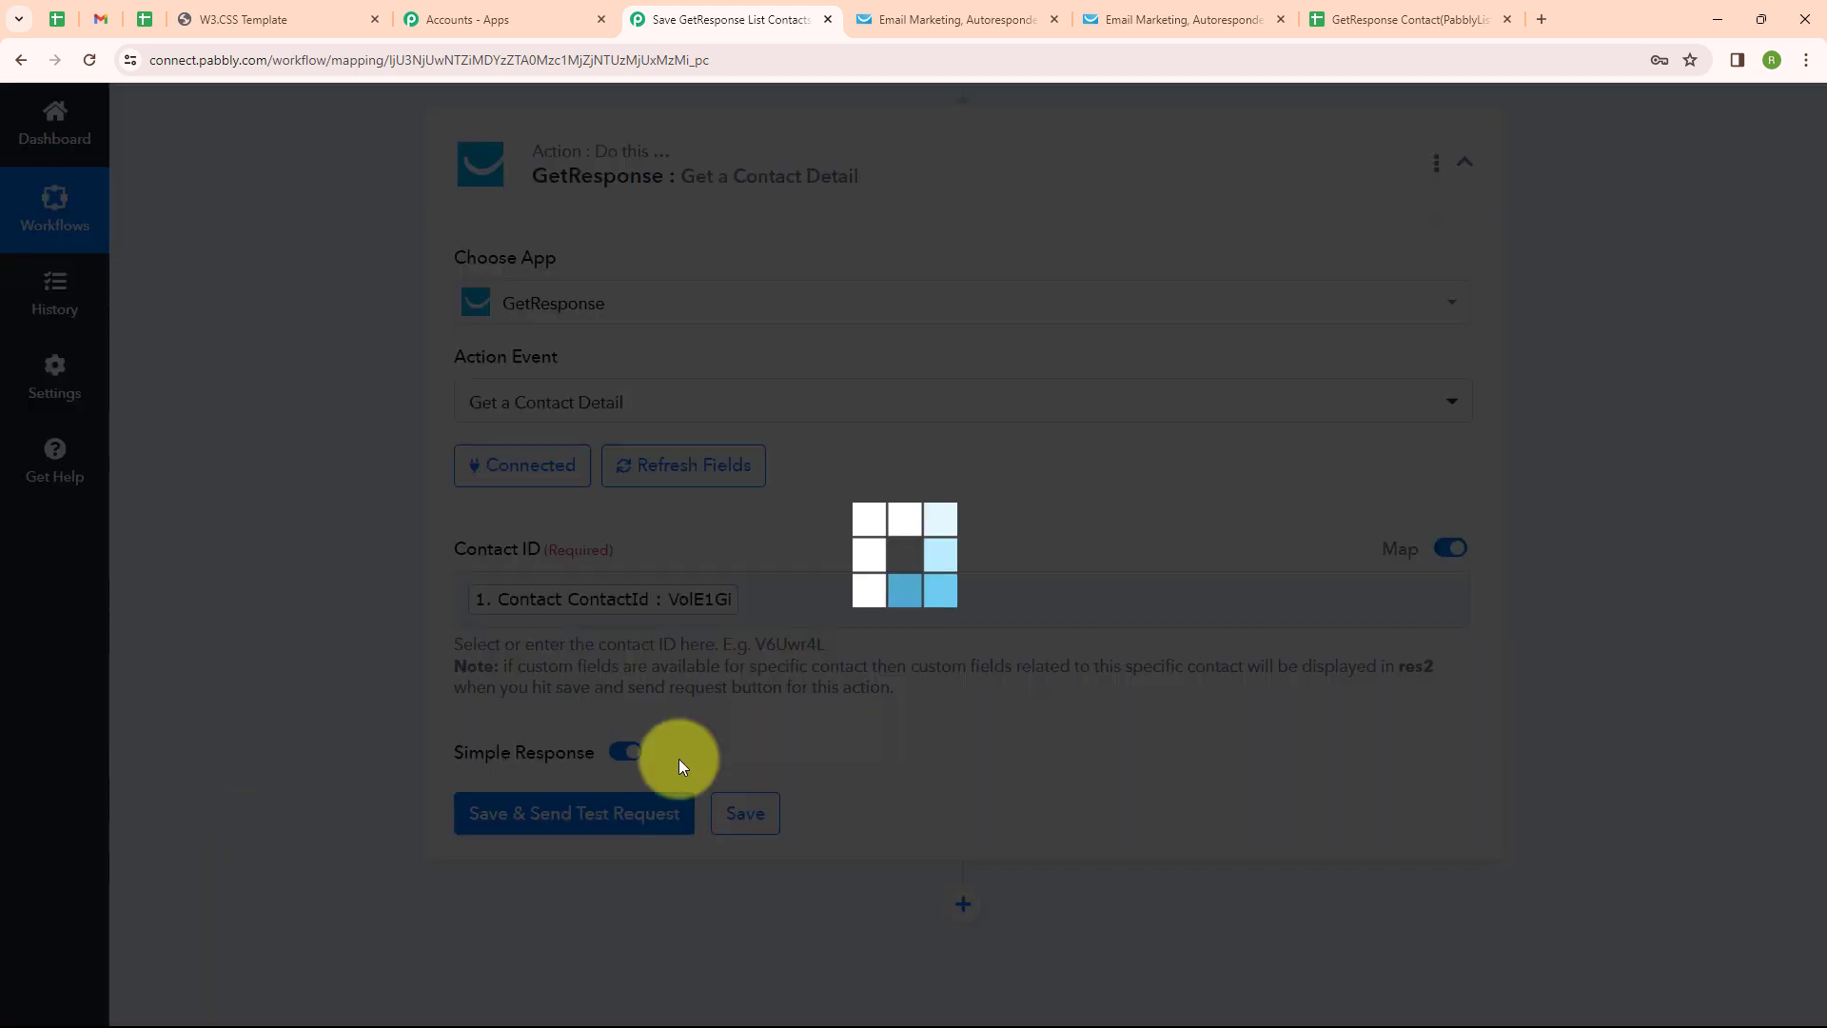
pyautogui.scroll(-2, 666, 666)
# Save and test the step, reviewing the returned contact details, PabblyList campaign and phone field
pyautogui.click(579, 628)
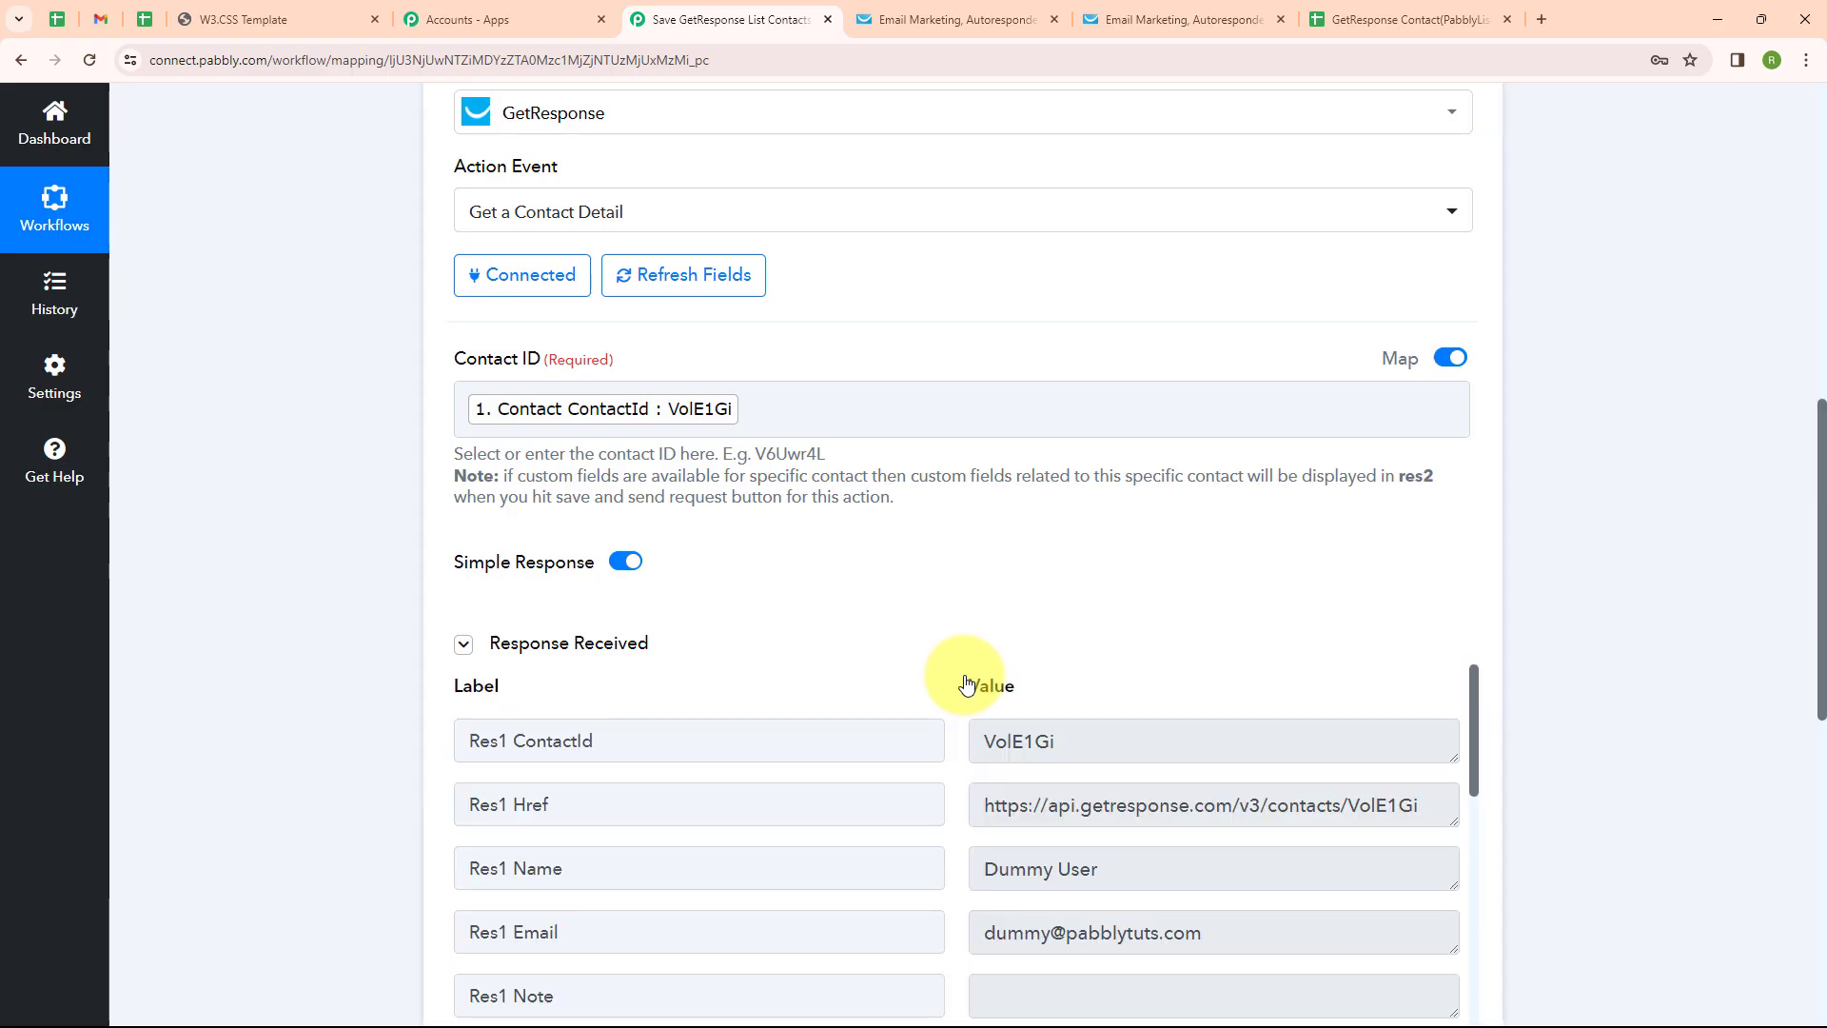
pyautogui.scroll(-4, 962, 685)
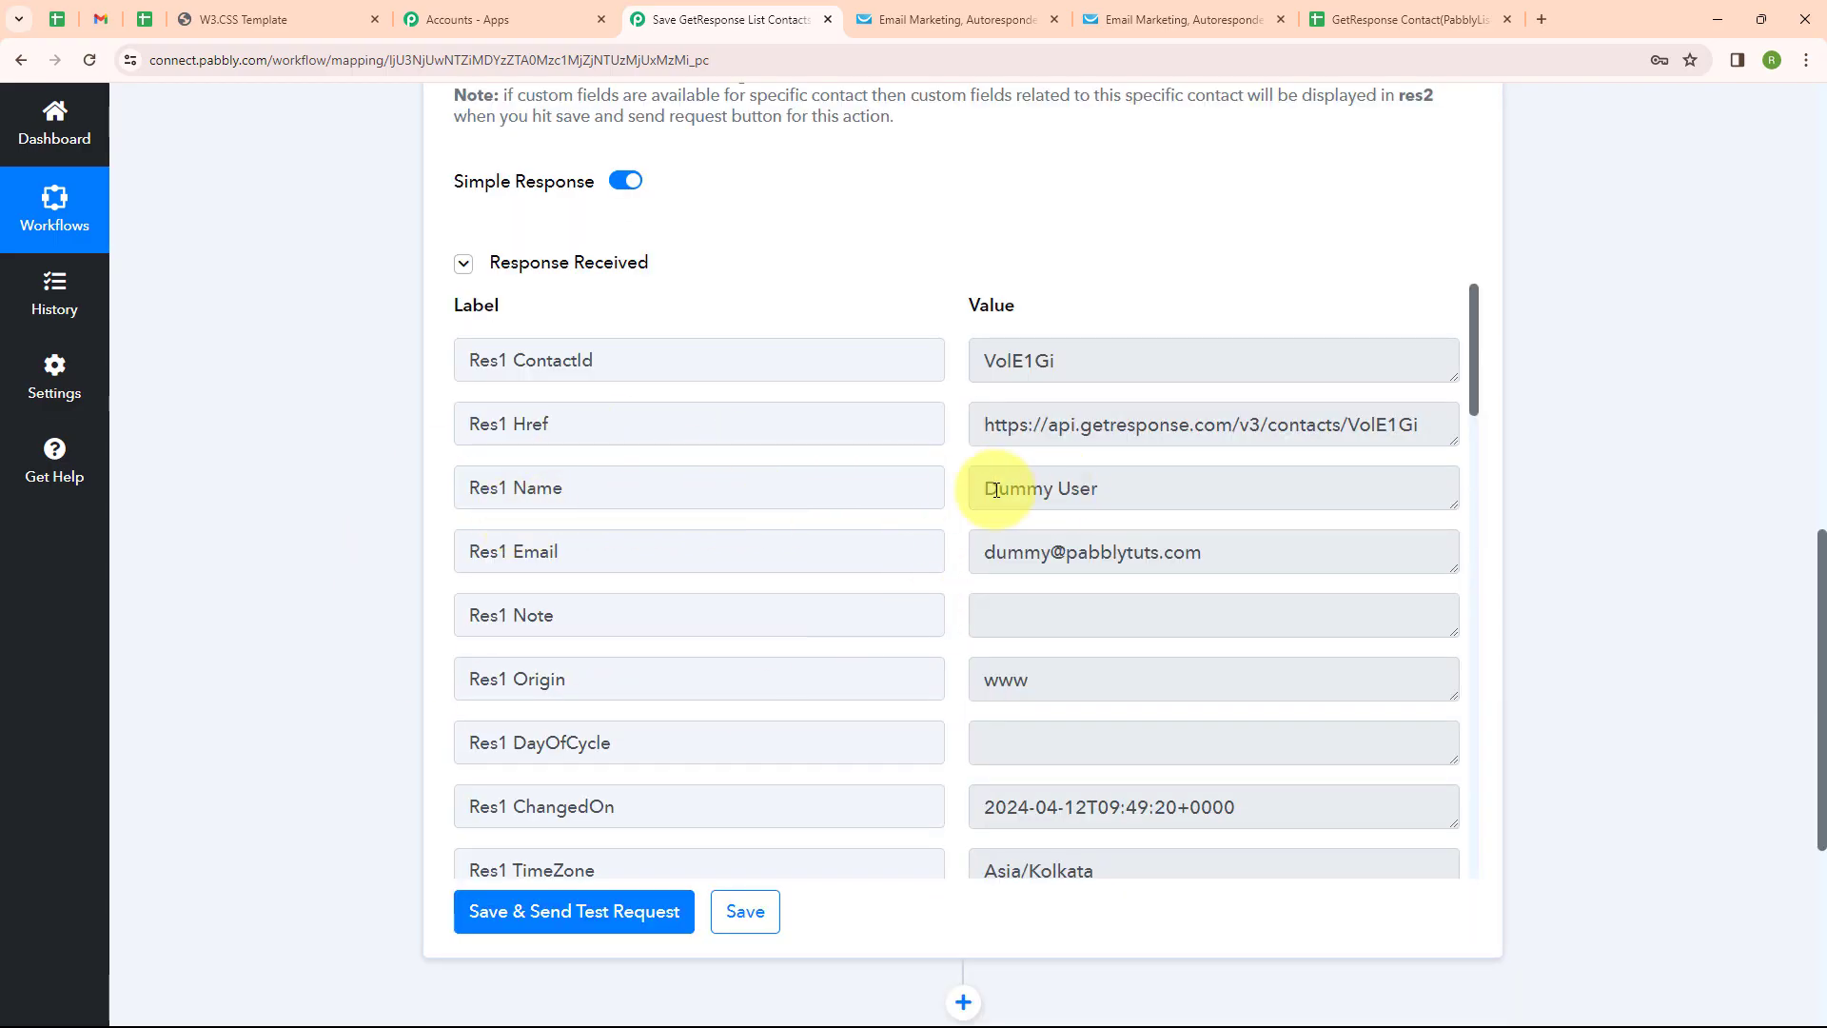
pyautogui.scroll(-10, 1098, 603)
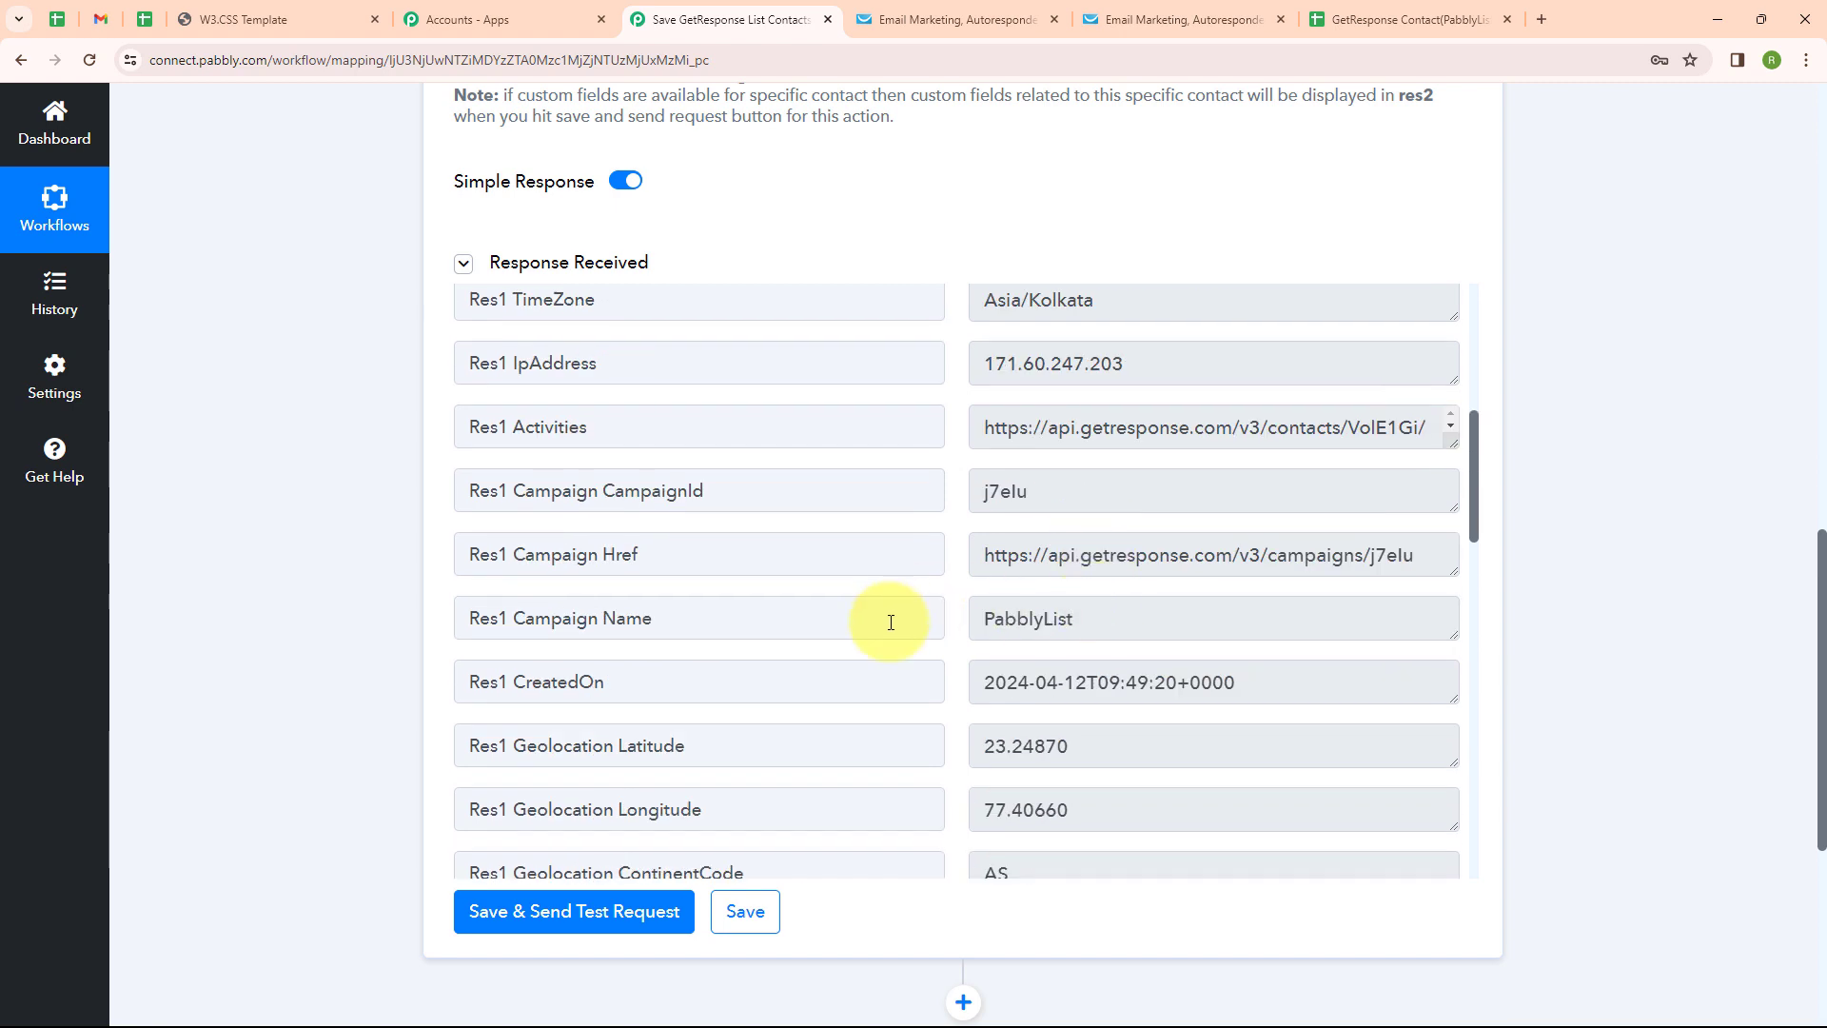
pyautogui.scroll(-10, 1048, 588)
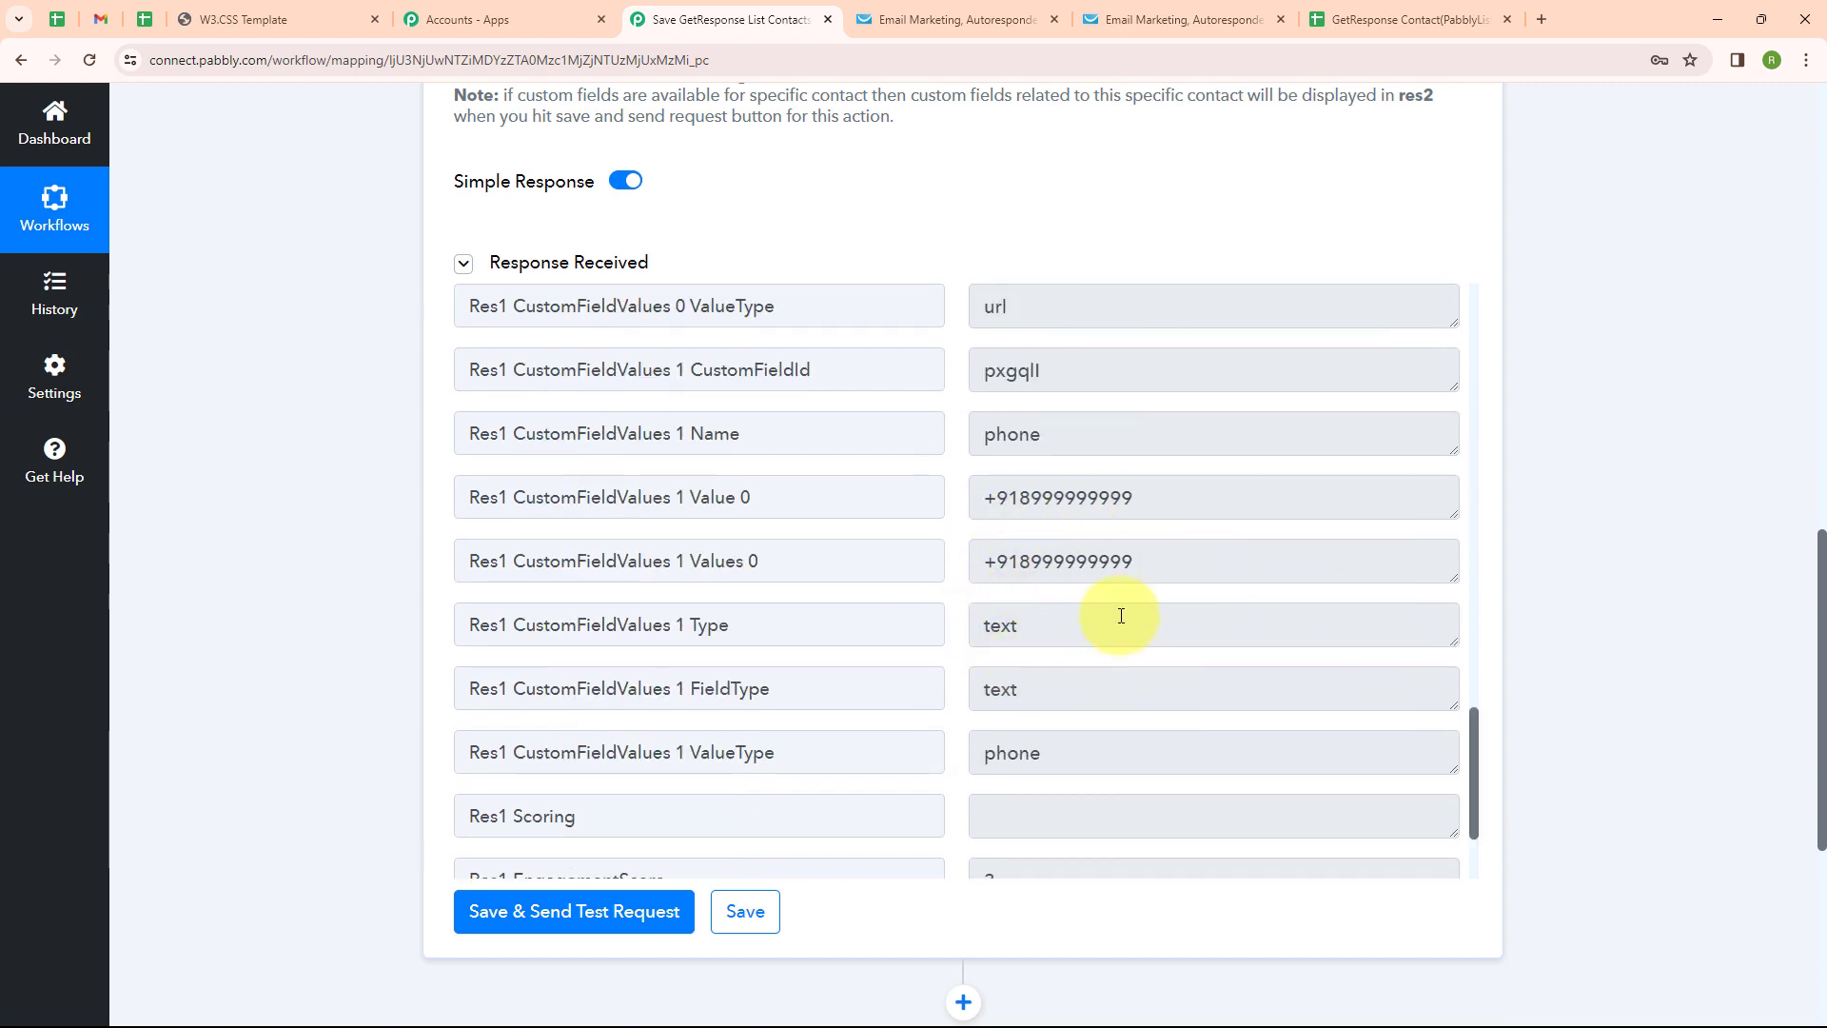
pyautogui.scroll(8, 1291, 231)
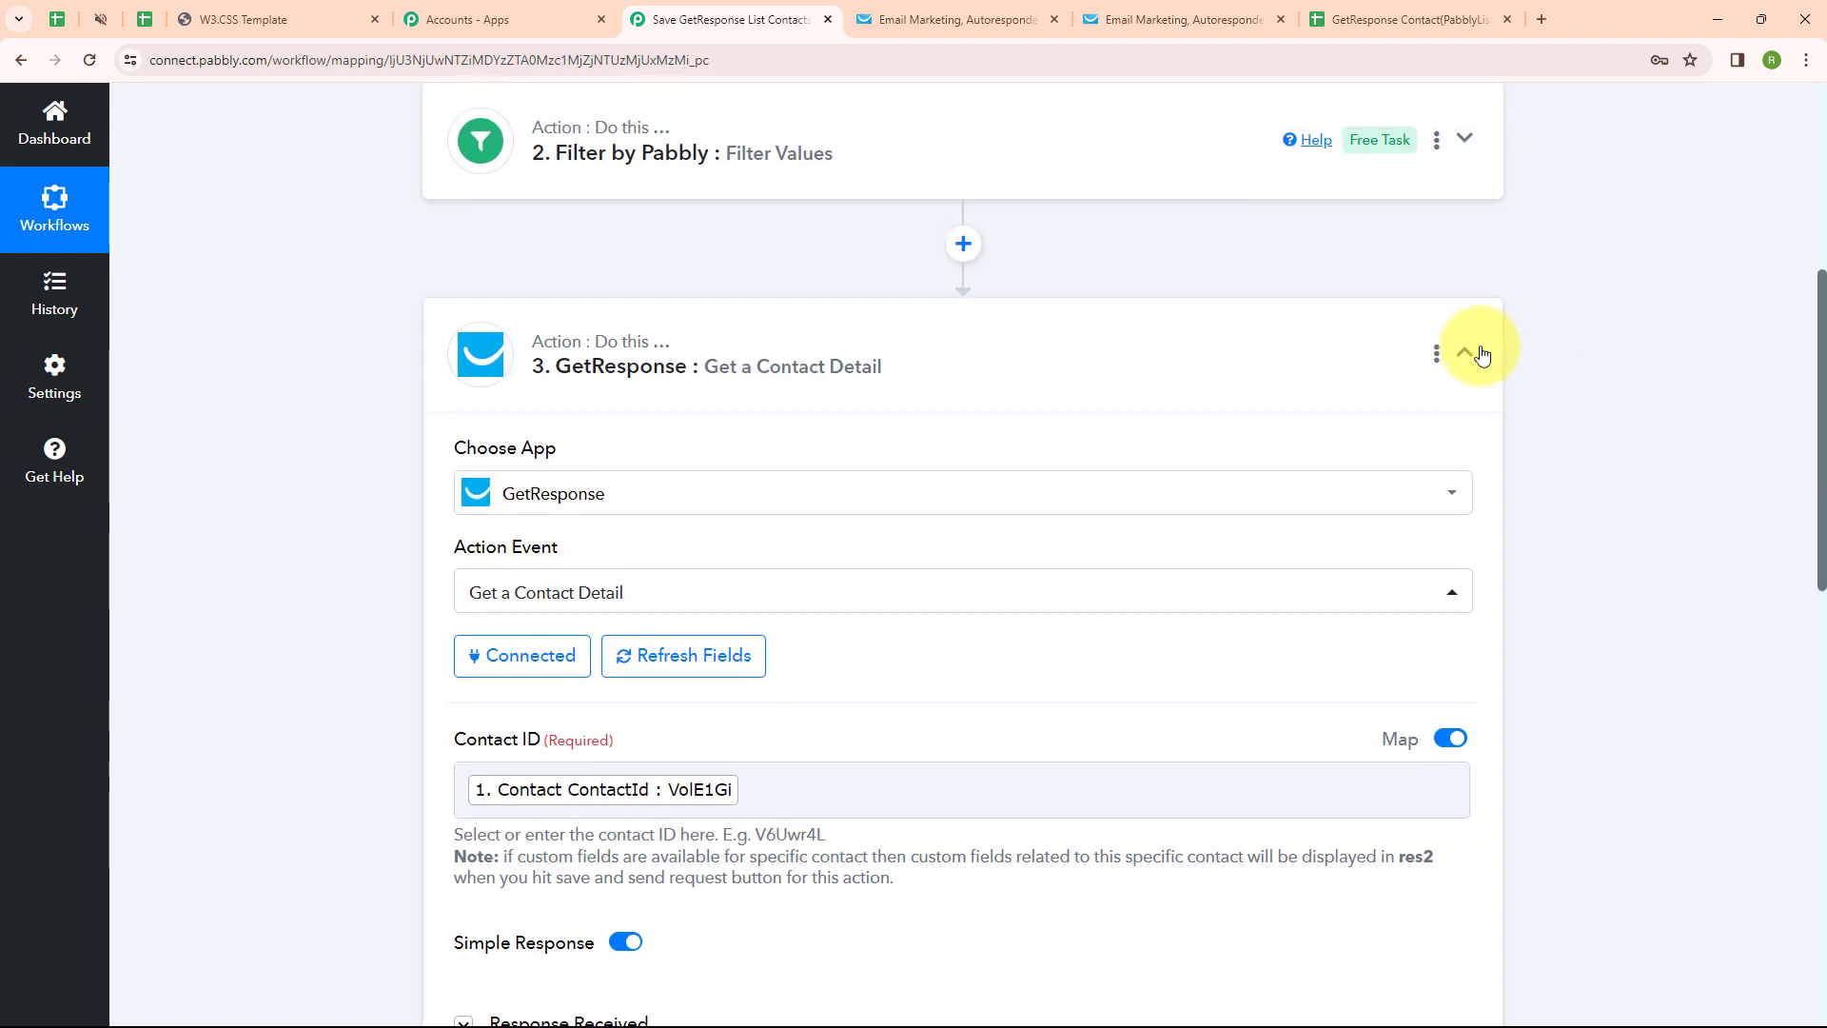
# Add a step after the GetResponse step using Google Sheets with the Add New Row action
pyautogui.click(1471, 356)
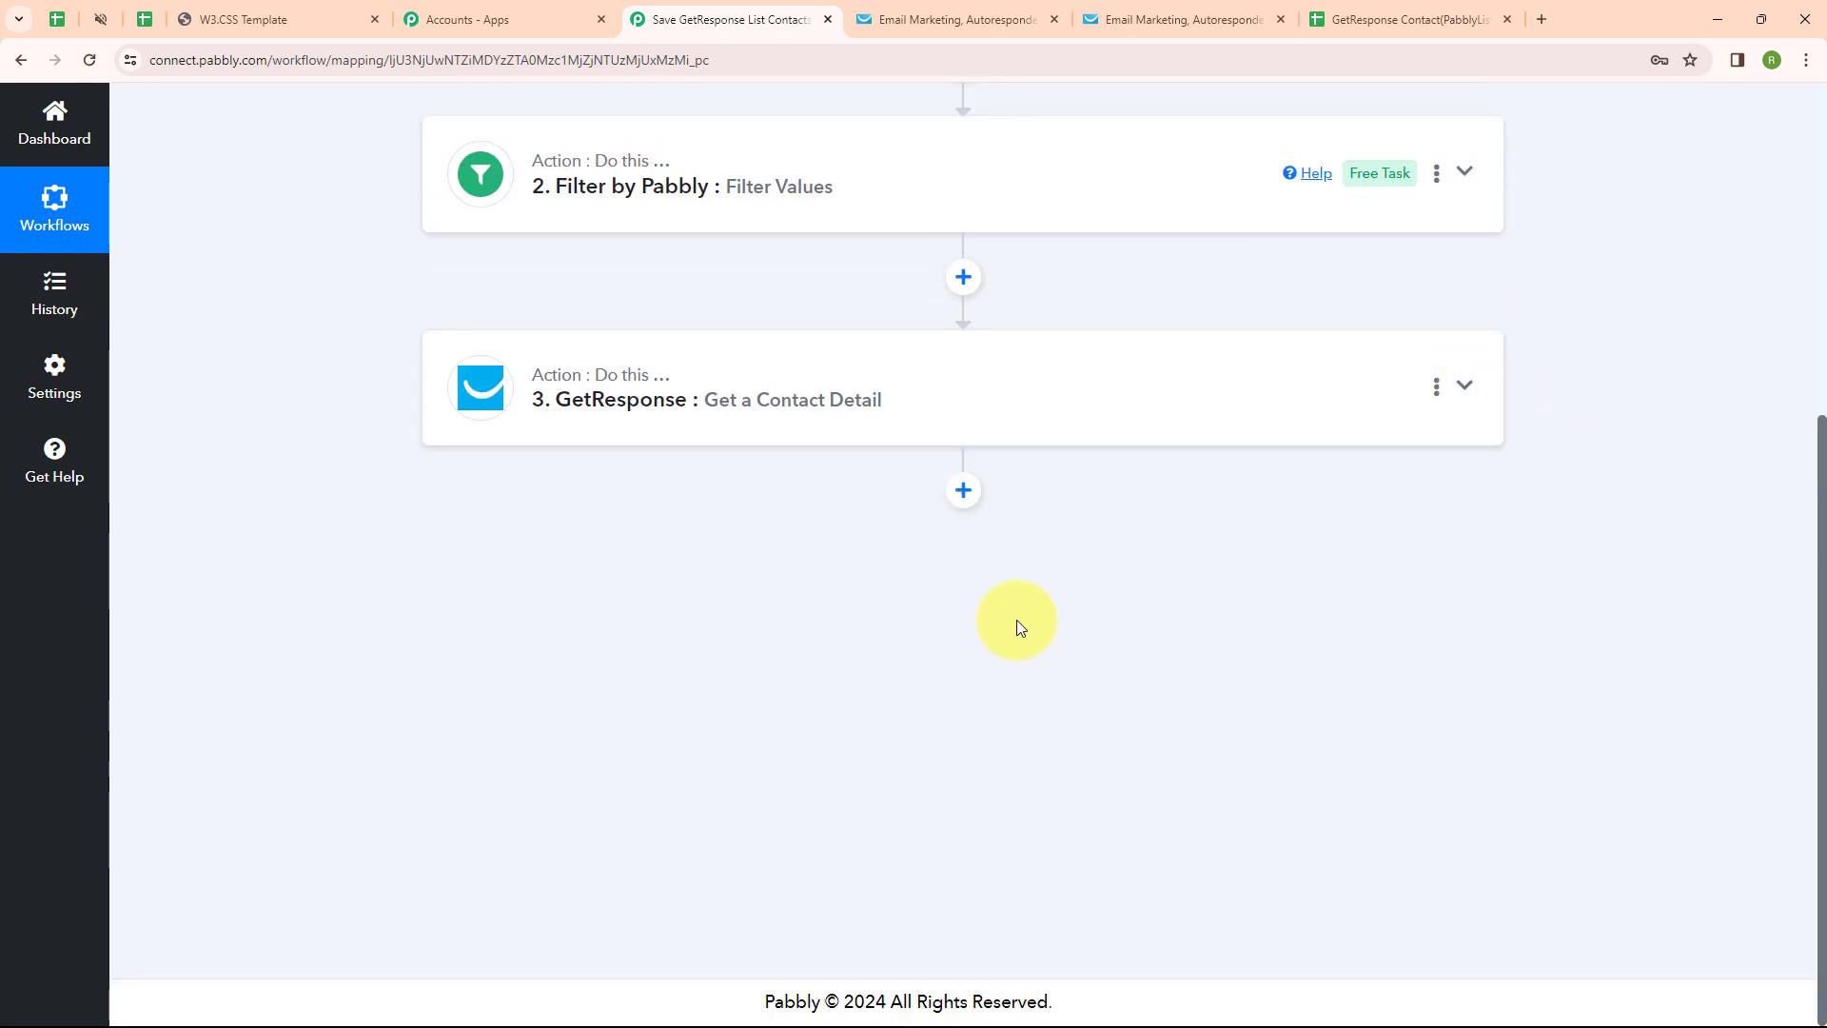
pyautogui.click(963, 490)
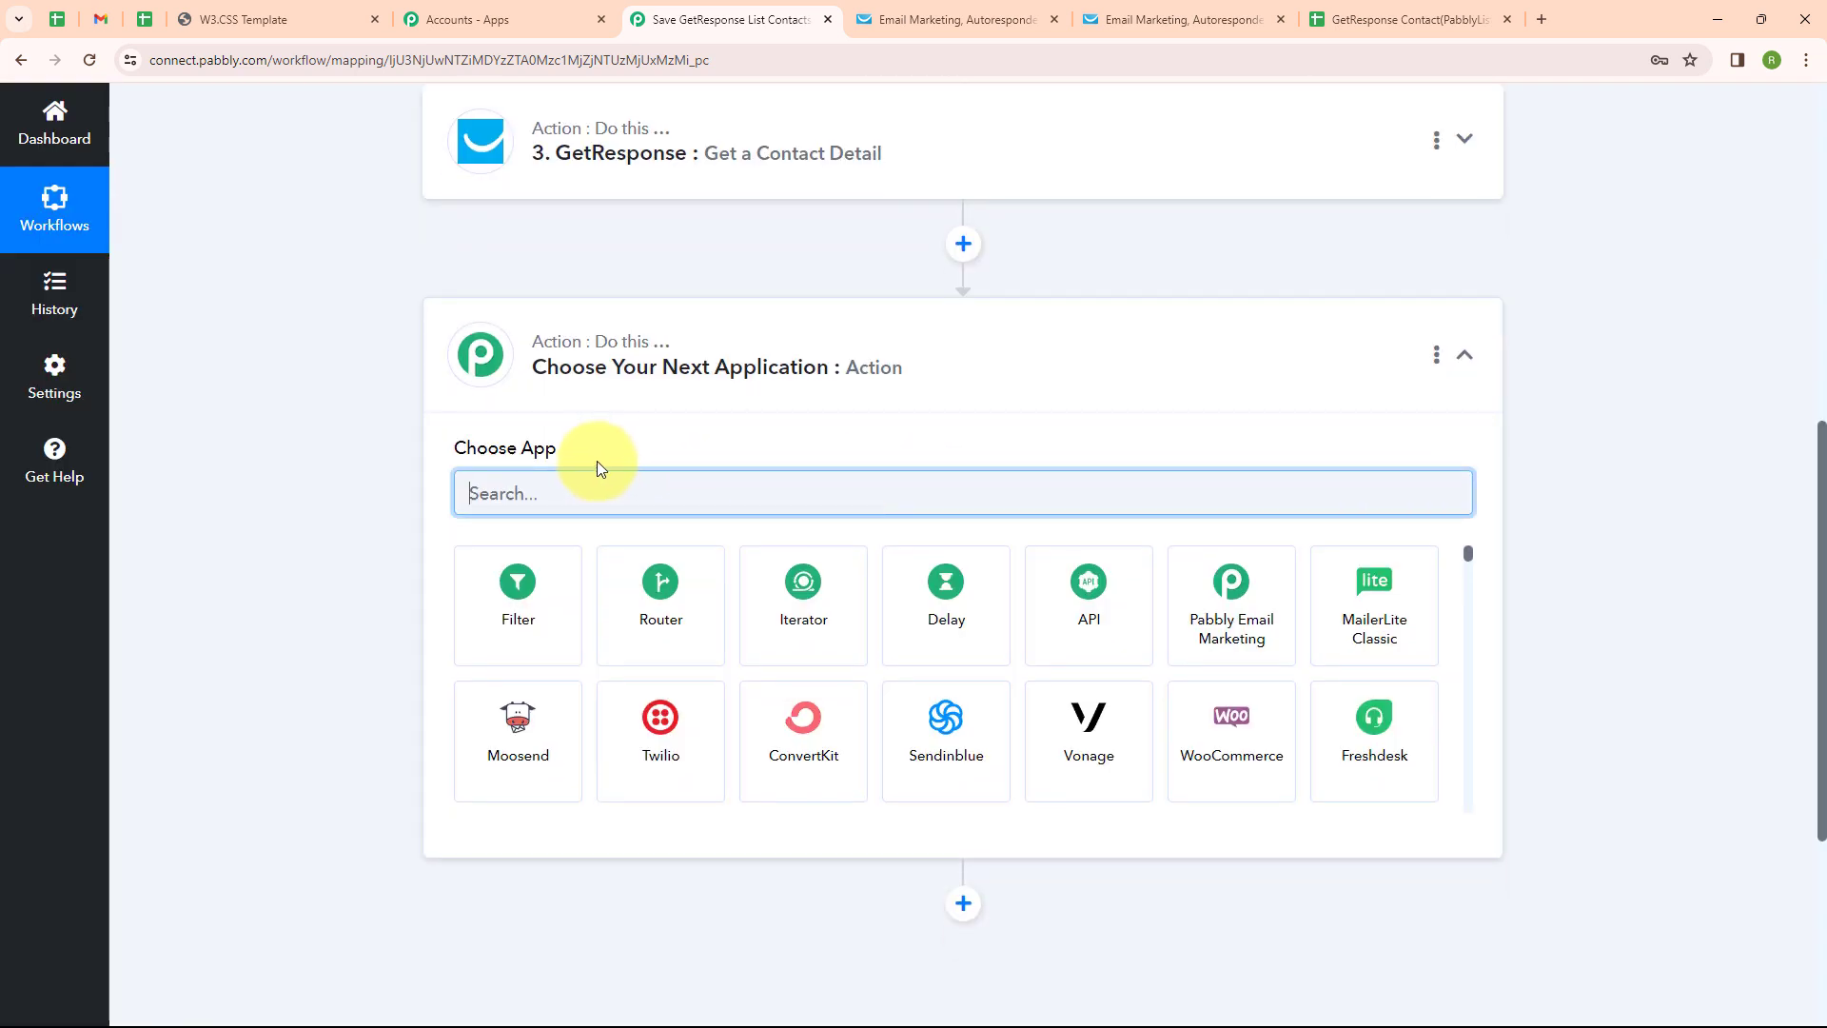
pyautogui.write('Googl')
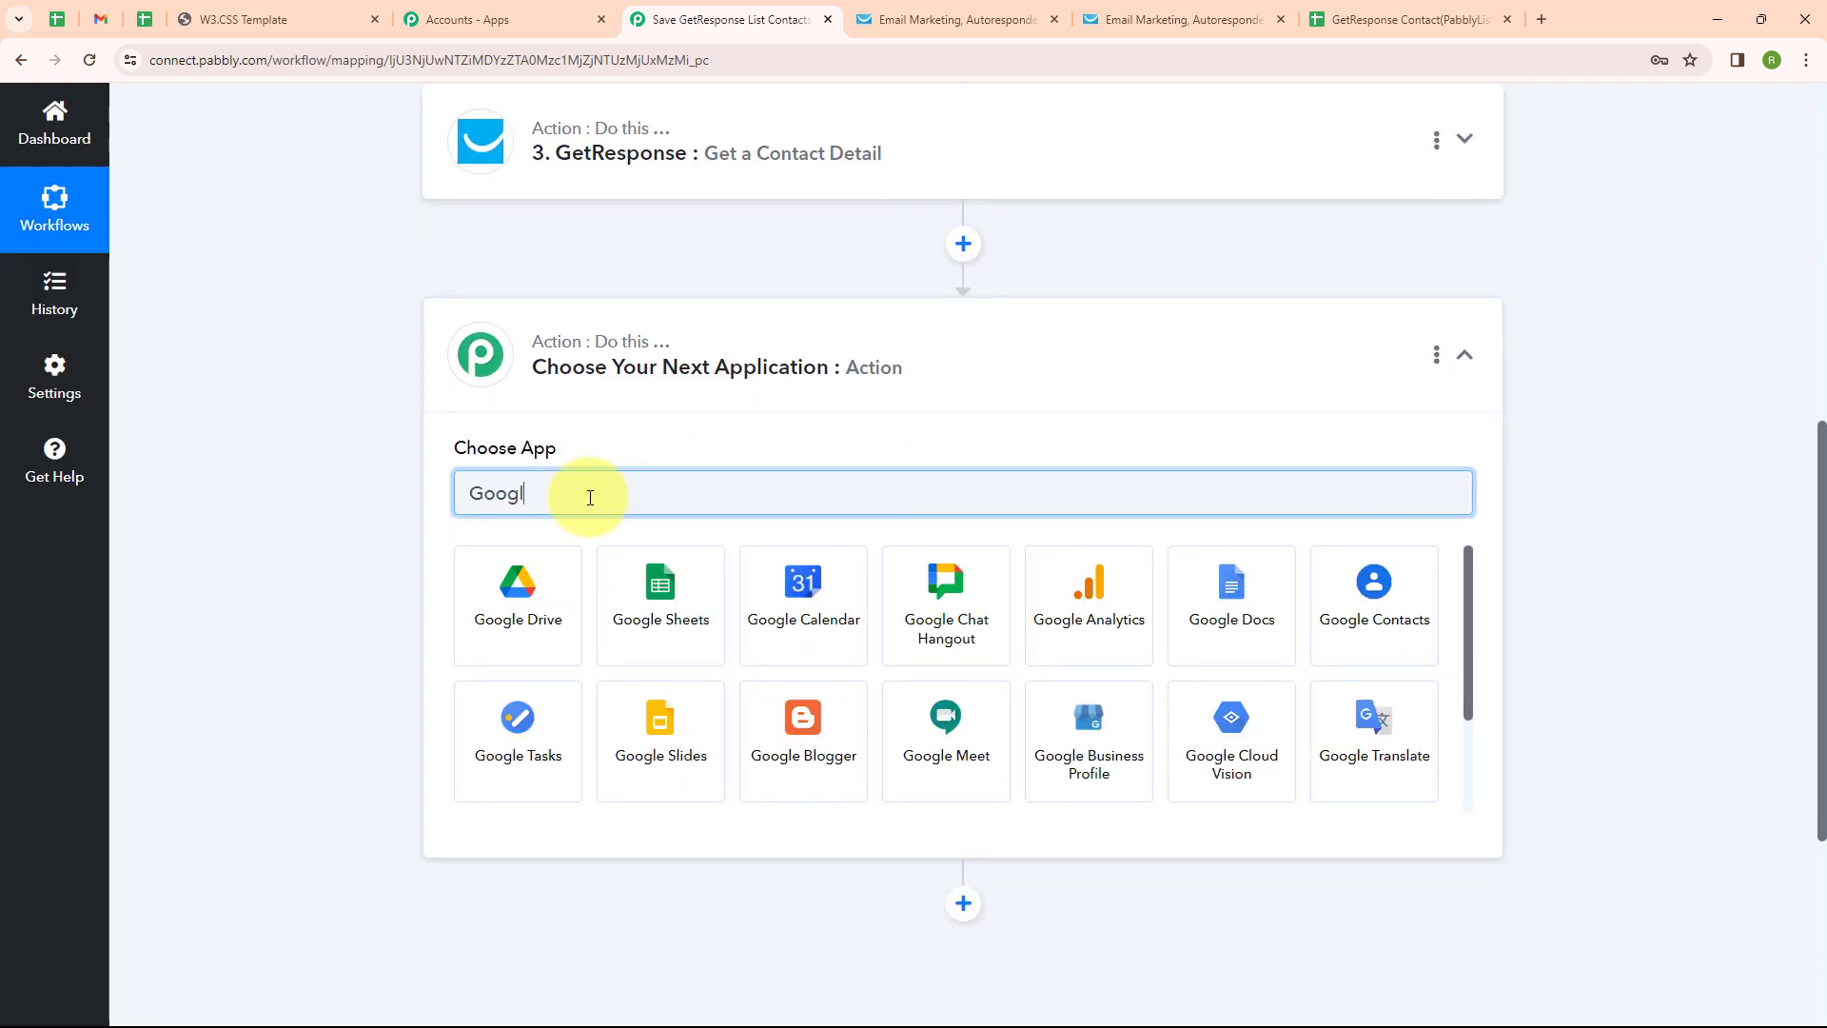
pyautogui.click(655, 601)
pyautogui.click(606, 252)
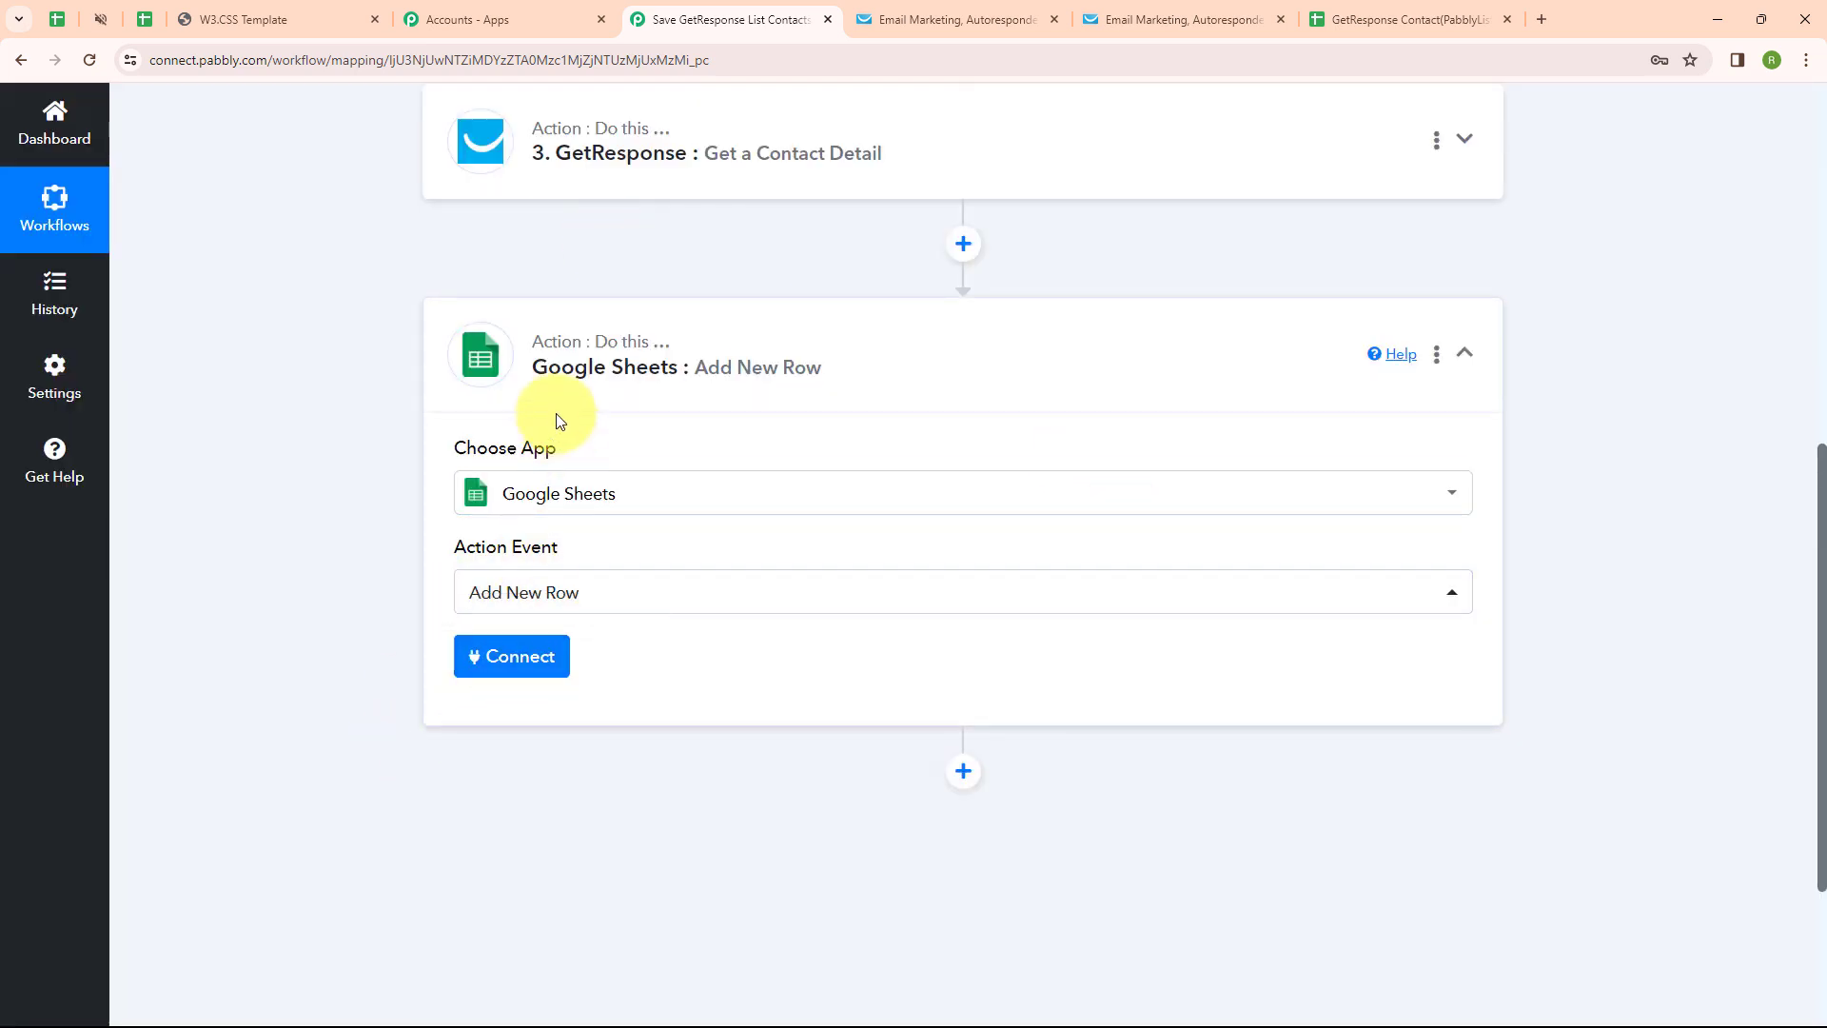
# Create a new Google Sheets connection by signing in with Google and granting Pabbly access
pyautogui.click(509, 657)
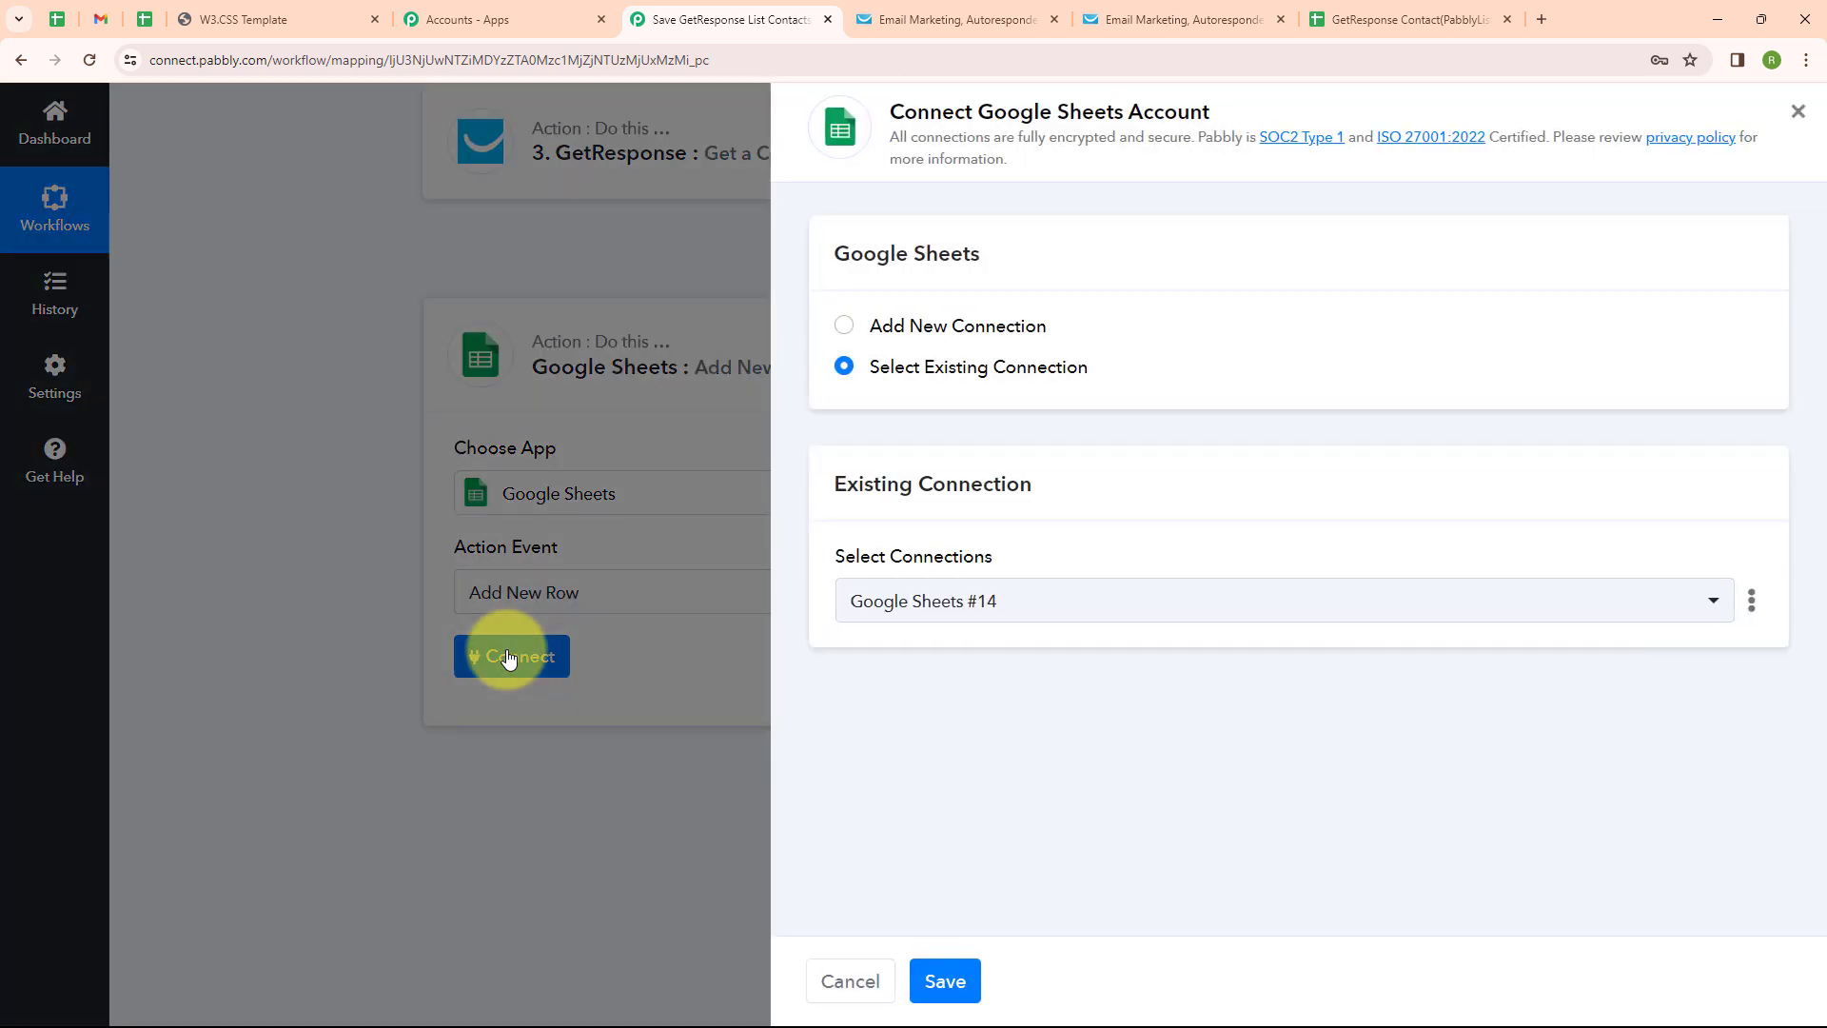
pyautogui.click(844, 325)
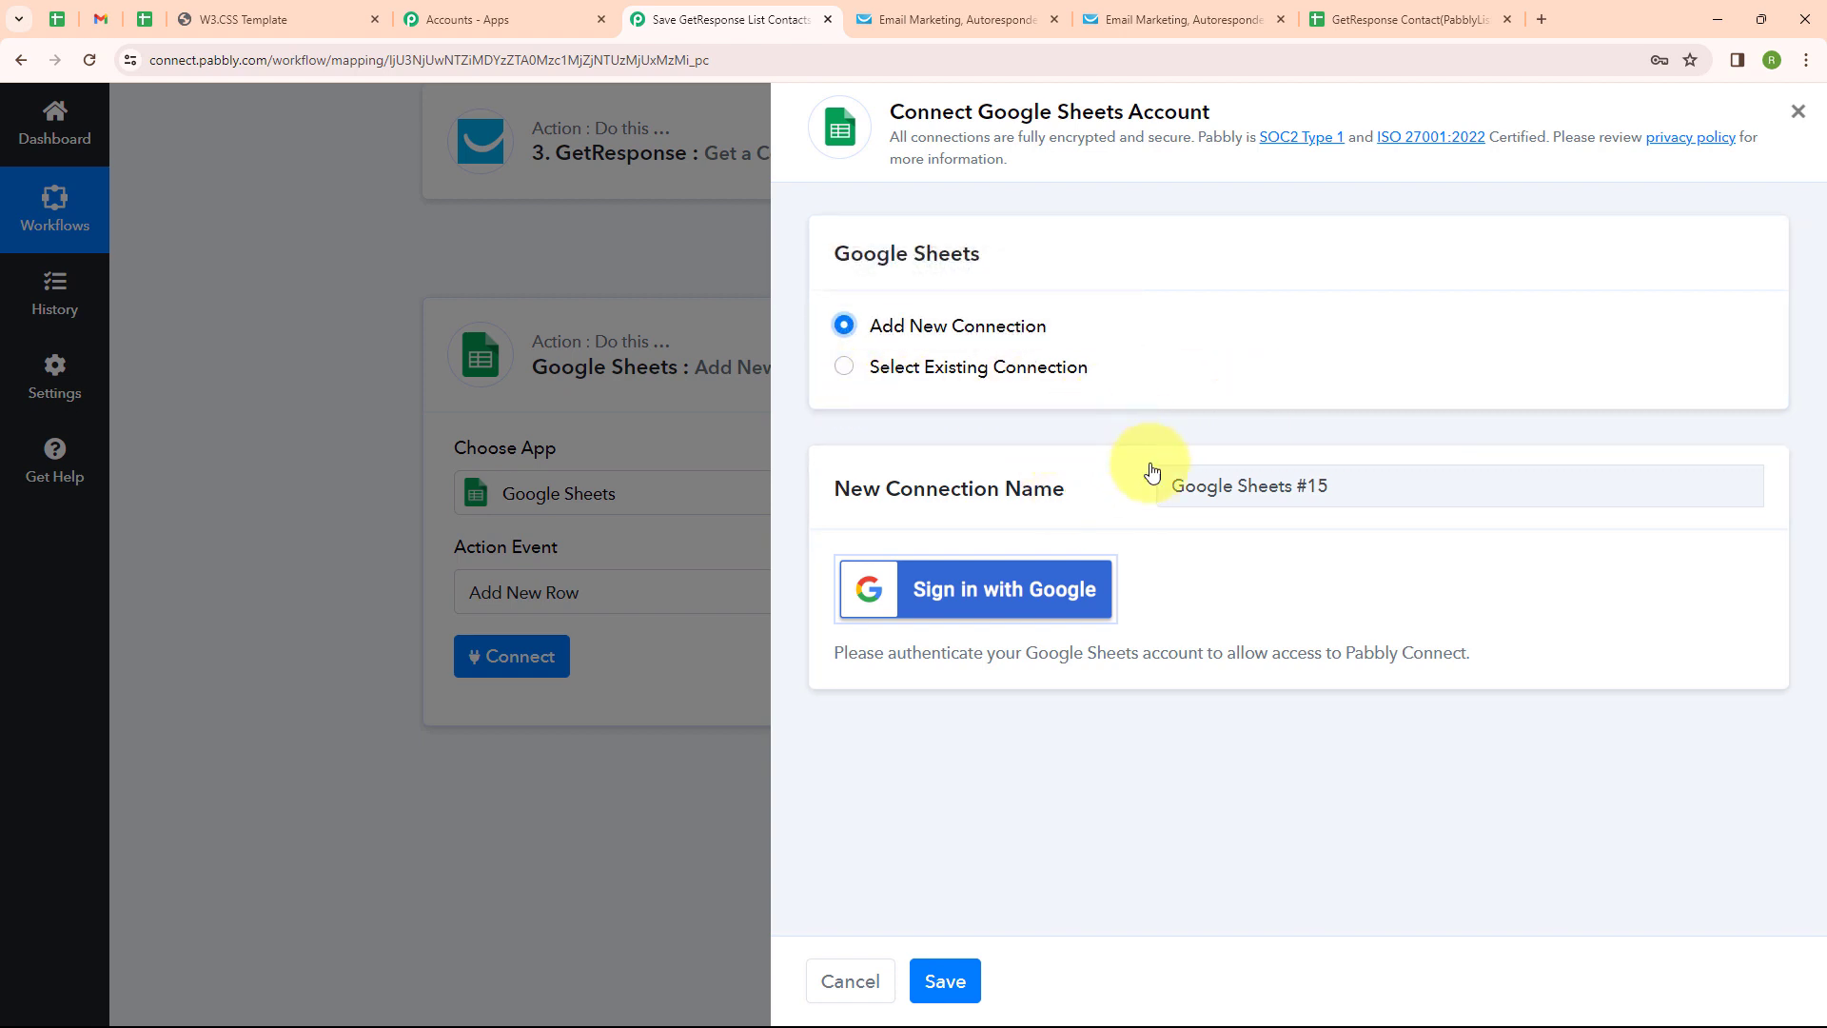
pyautogui.click(1008, 598)
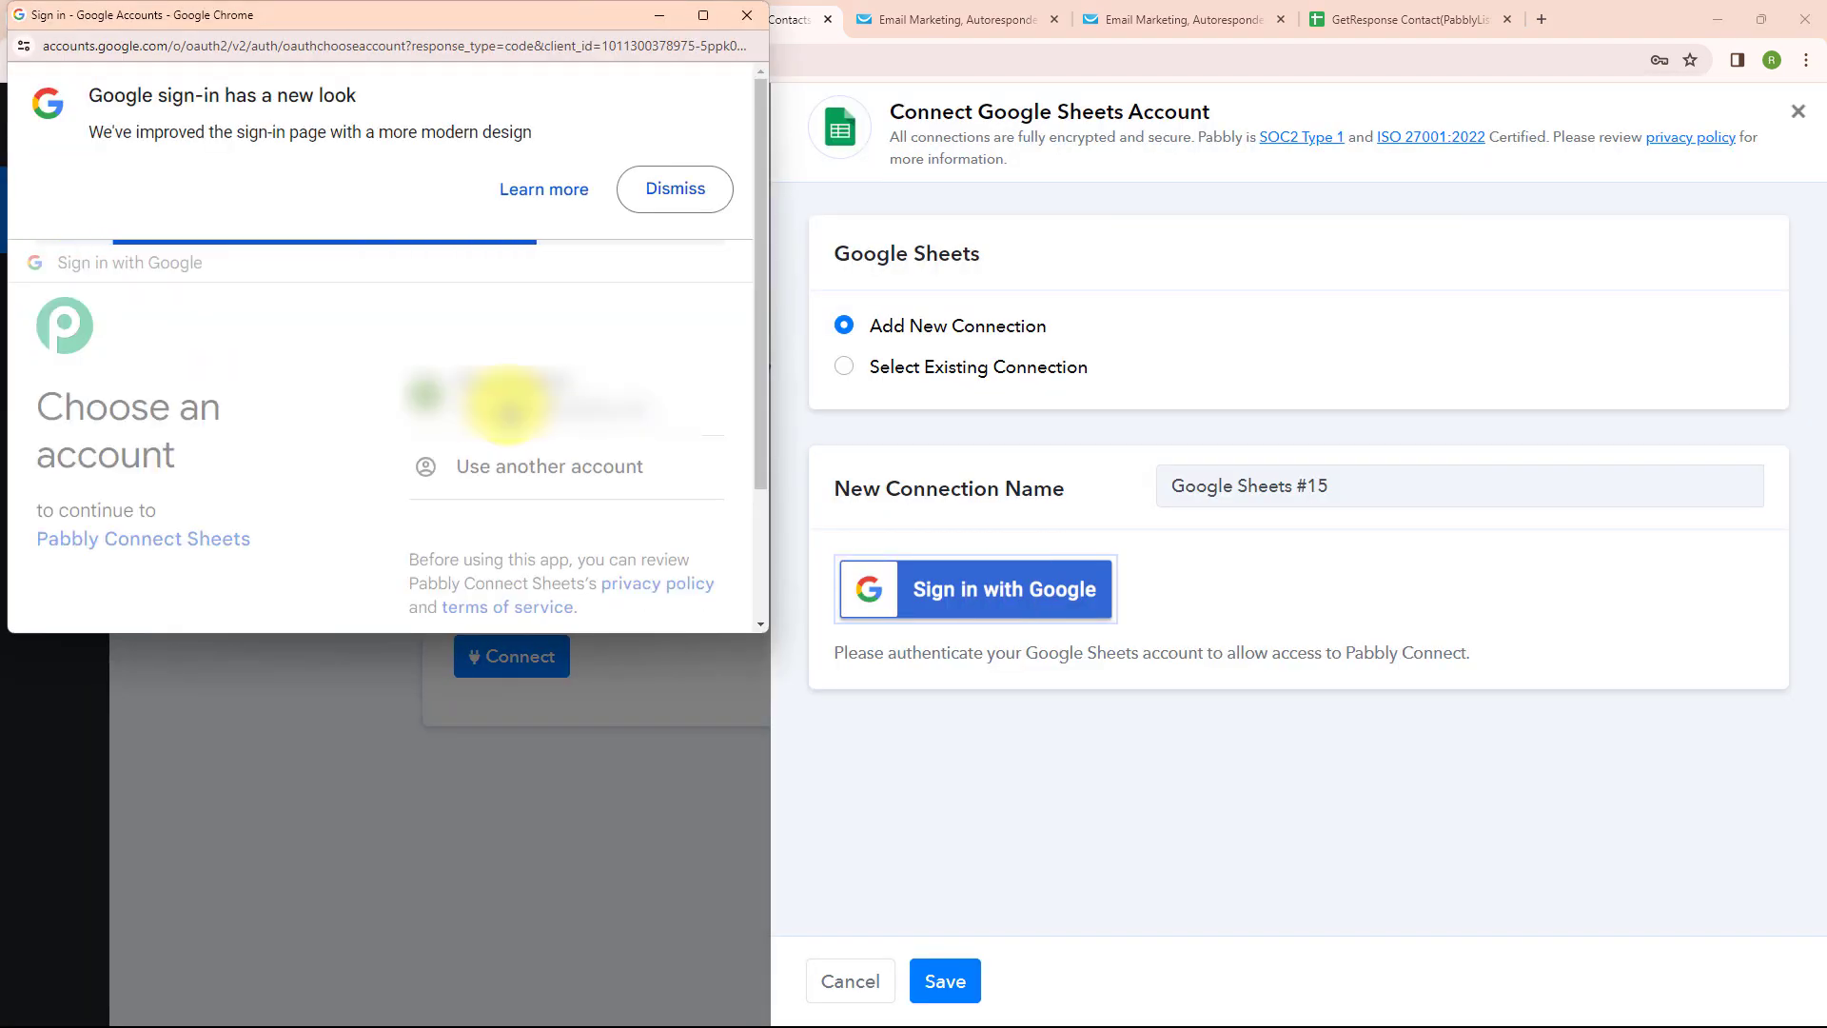
pyautogui.scroll(-5, 562, 447)
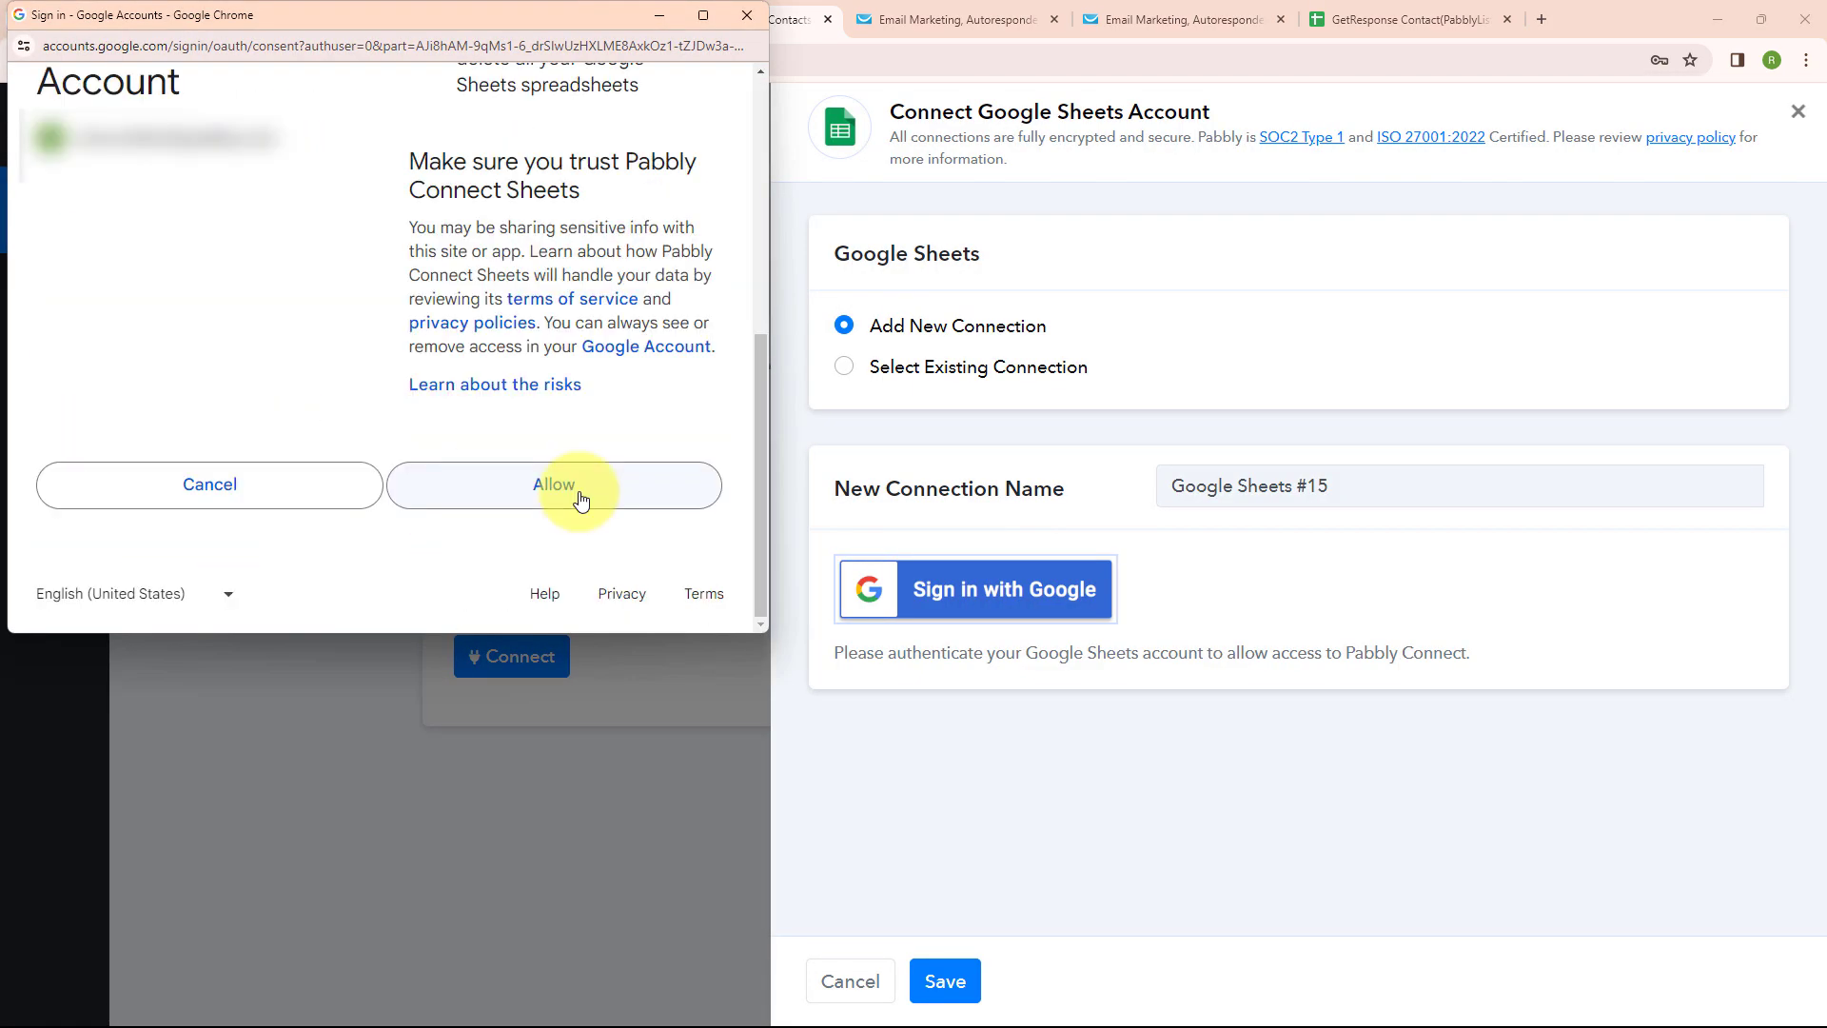
pyautogui.click(580, 498)
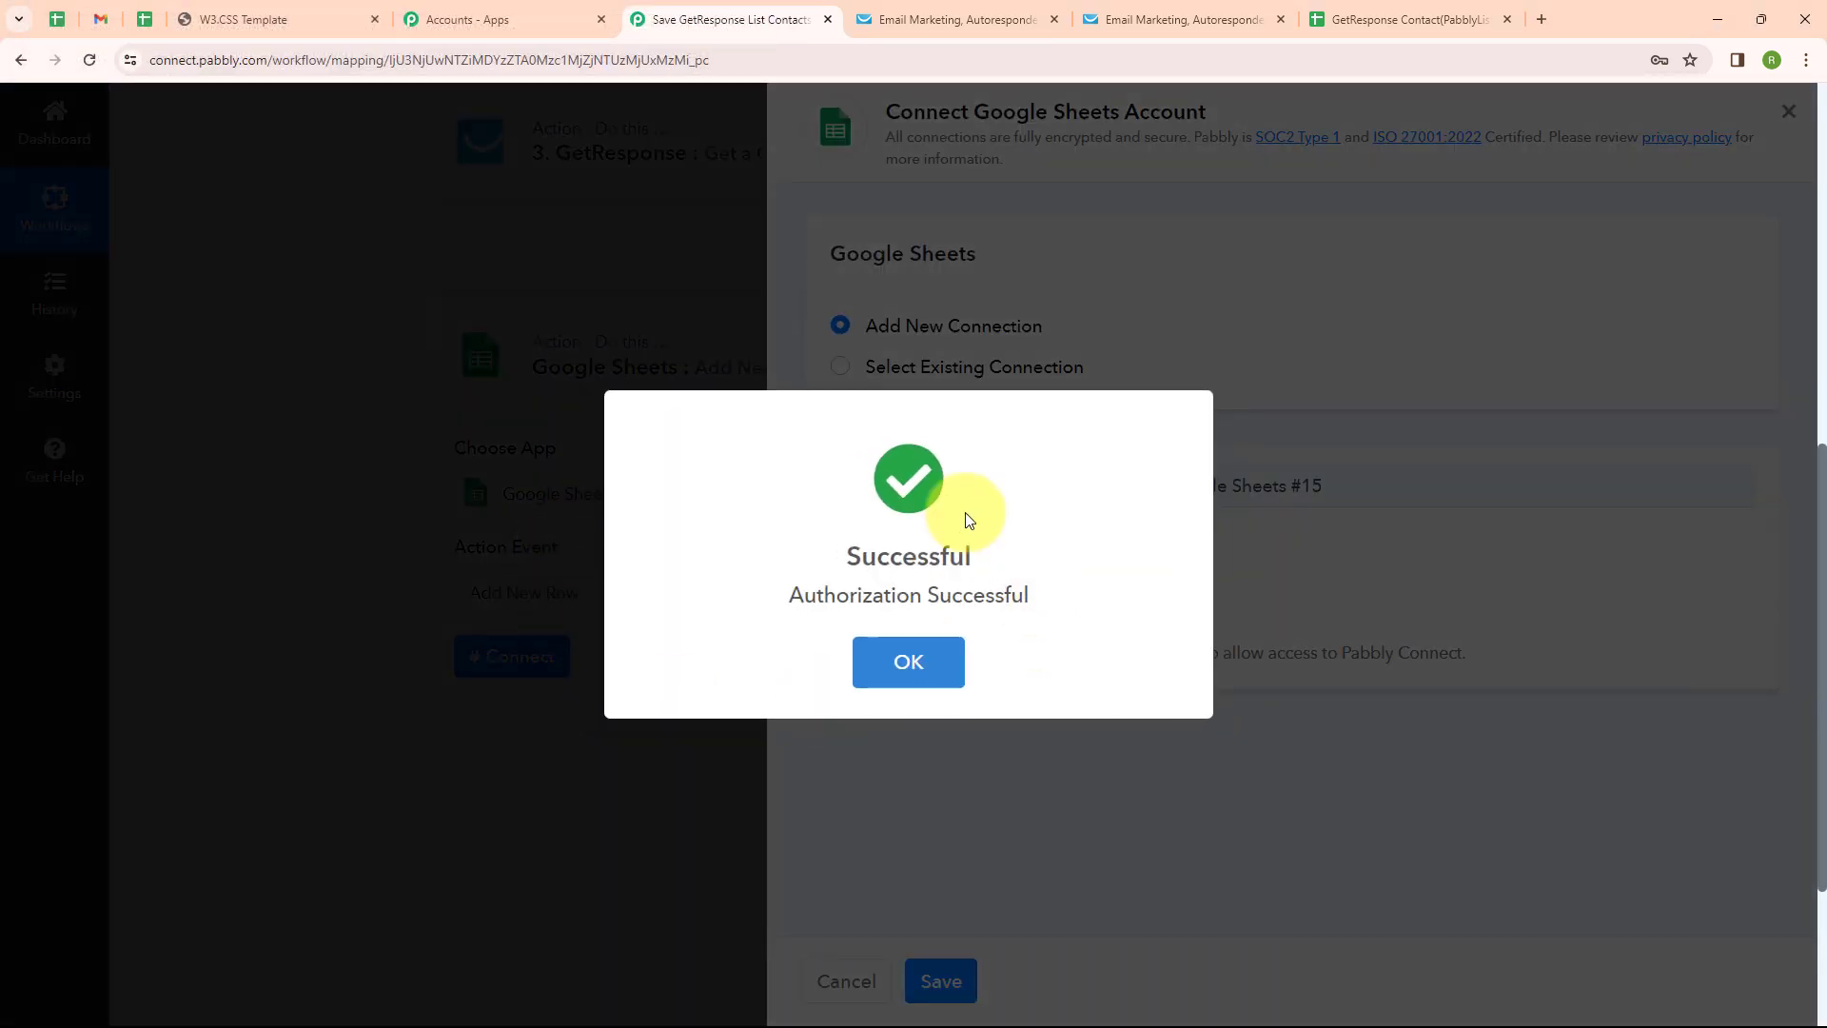
pyautogui.click(862, 665)
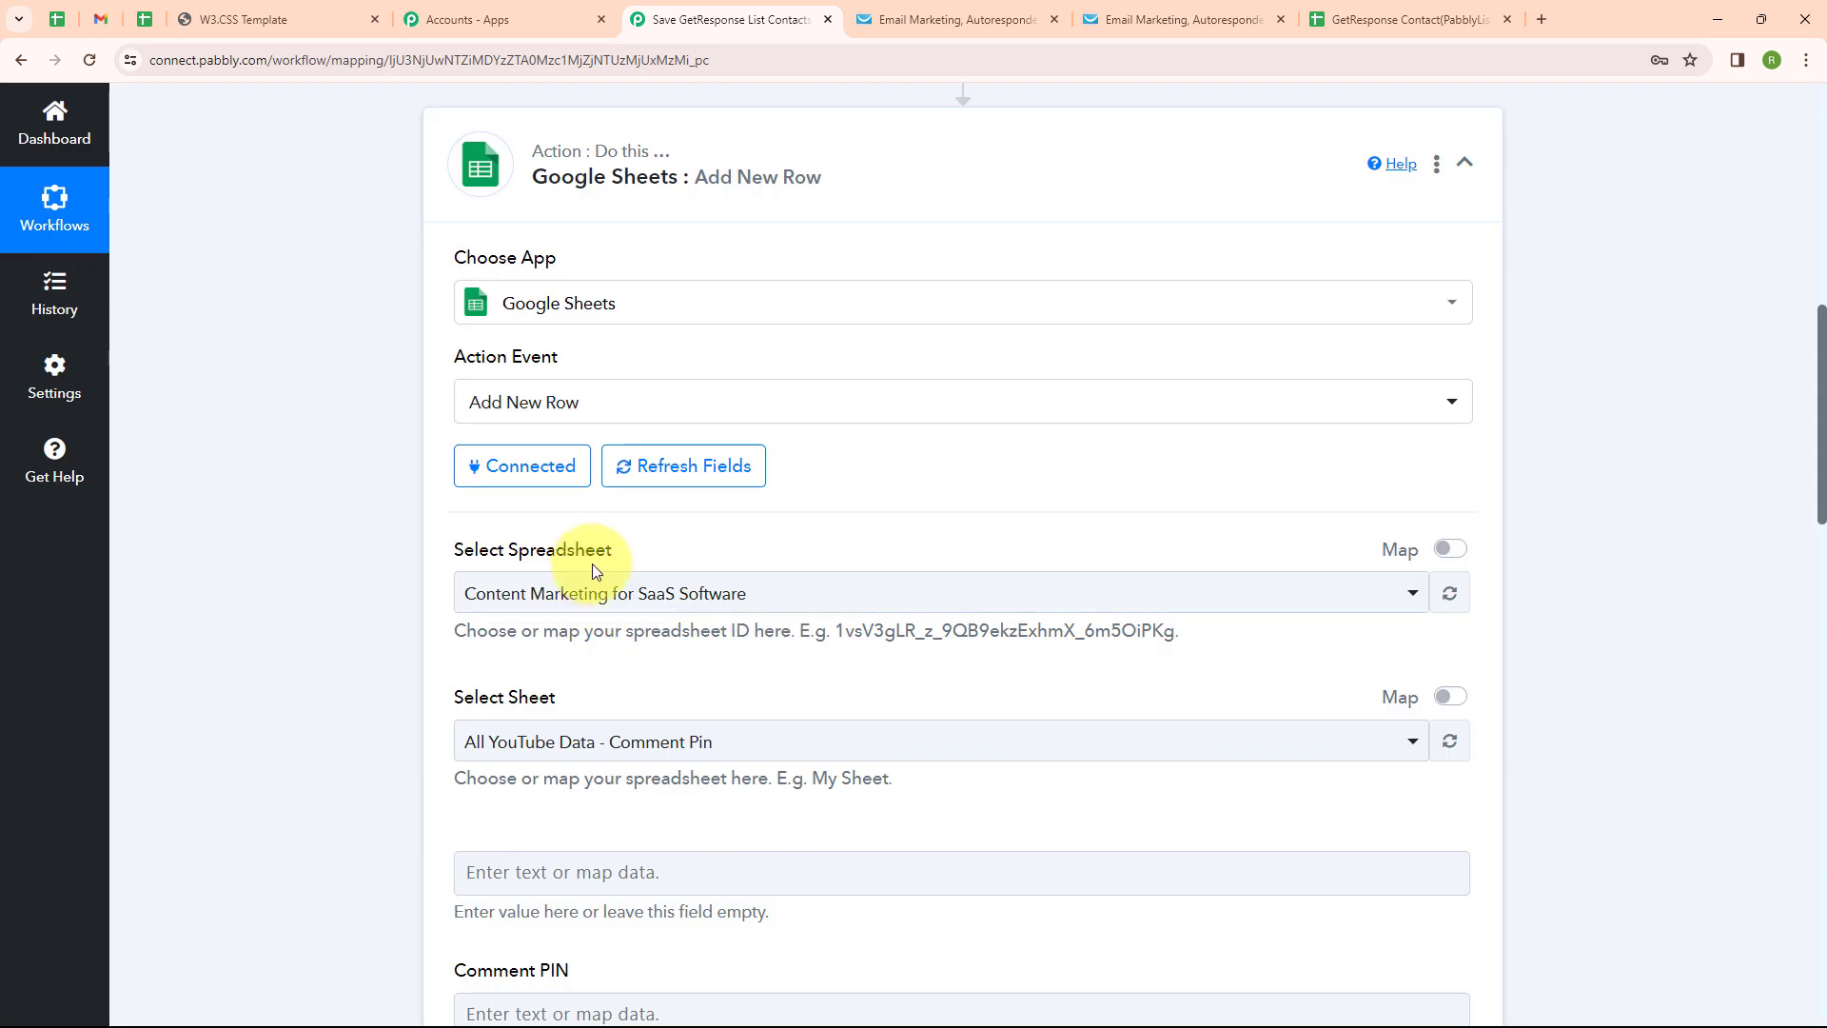
# Select the GetResponse Contact(PabblyList) spreadsheet and Sheet1 as the row's destination
pyautogui.click(1320, 10)
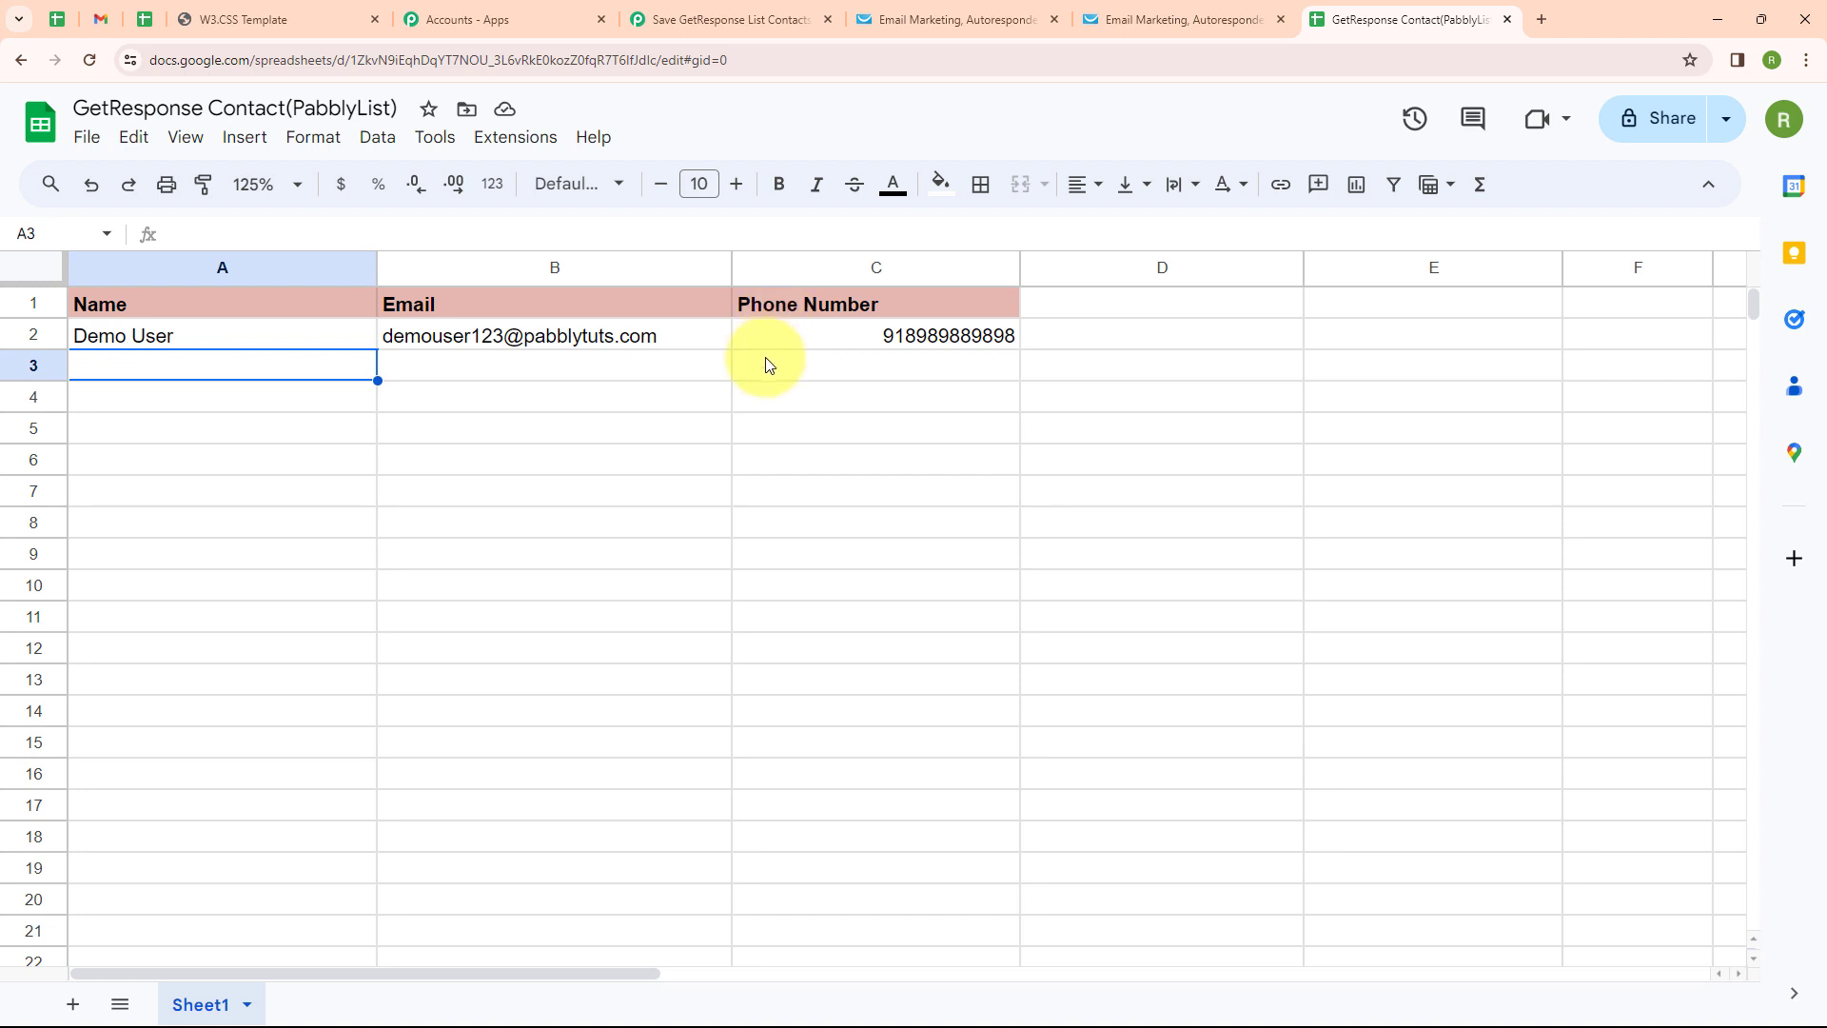
pyautogui.click(728, 19)
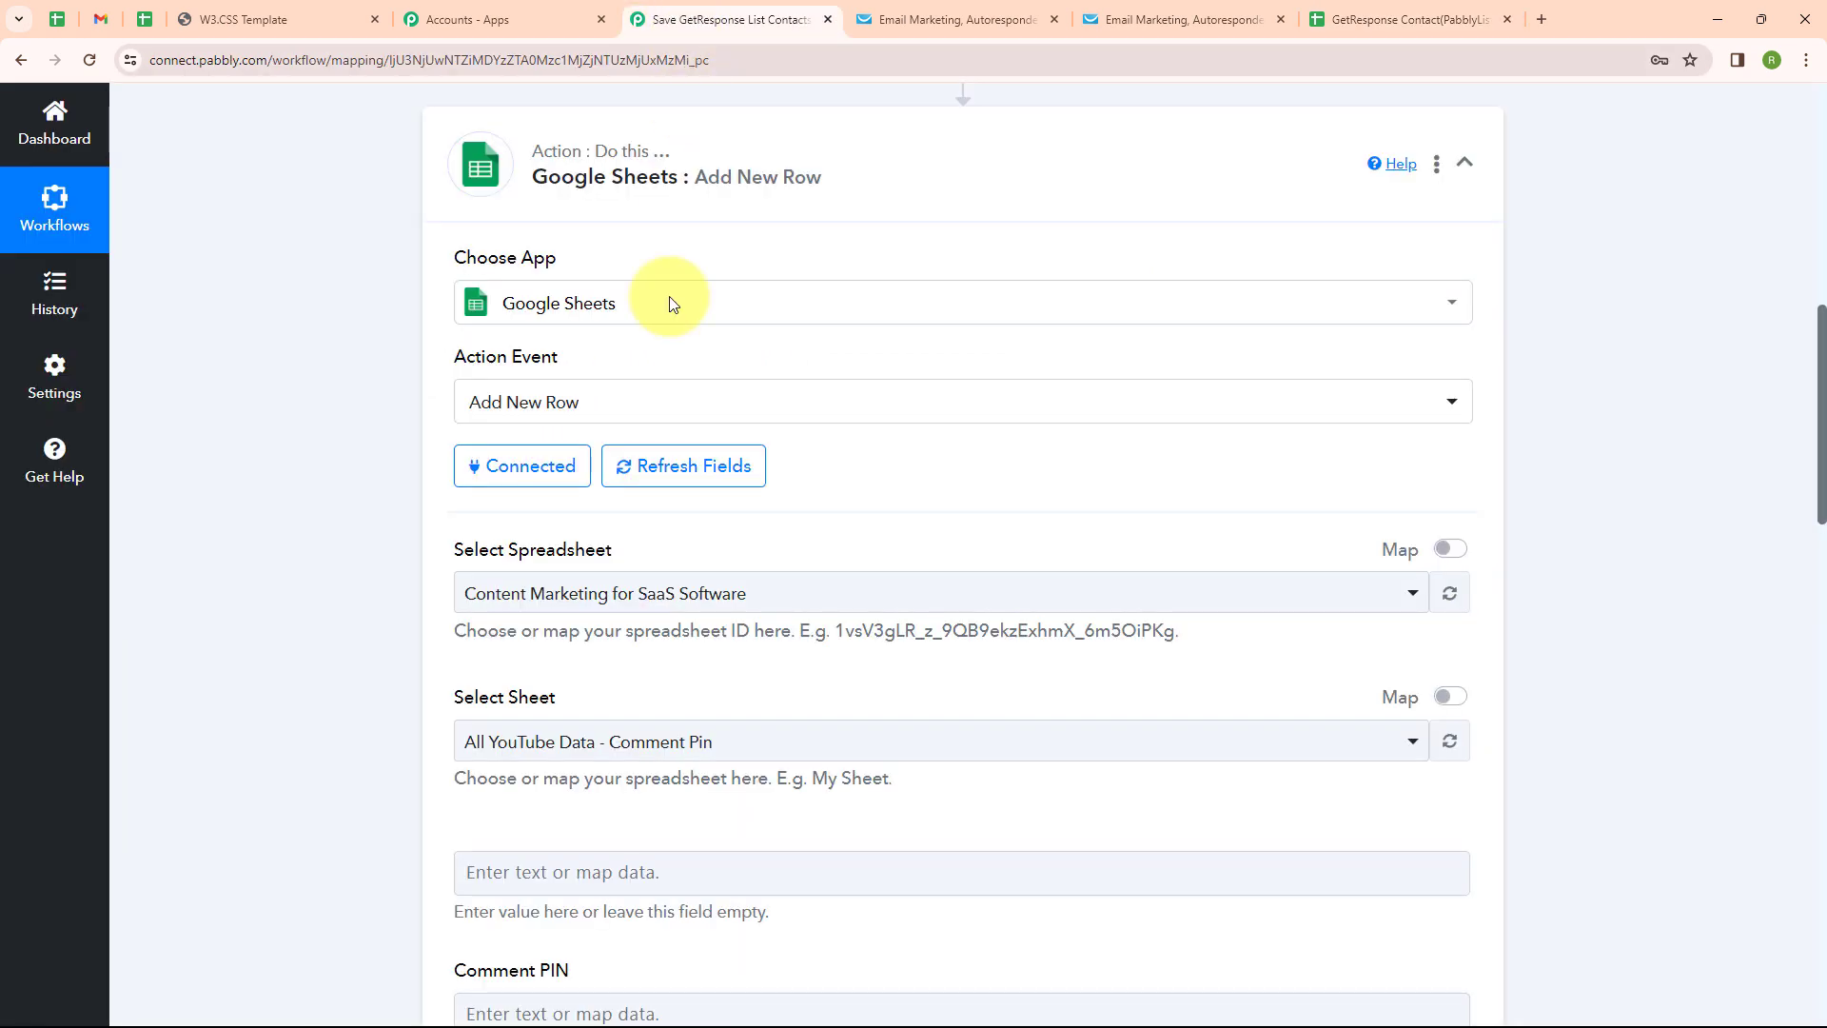
pyautogui.click(589, 590)
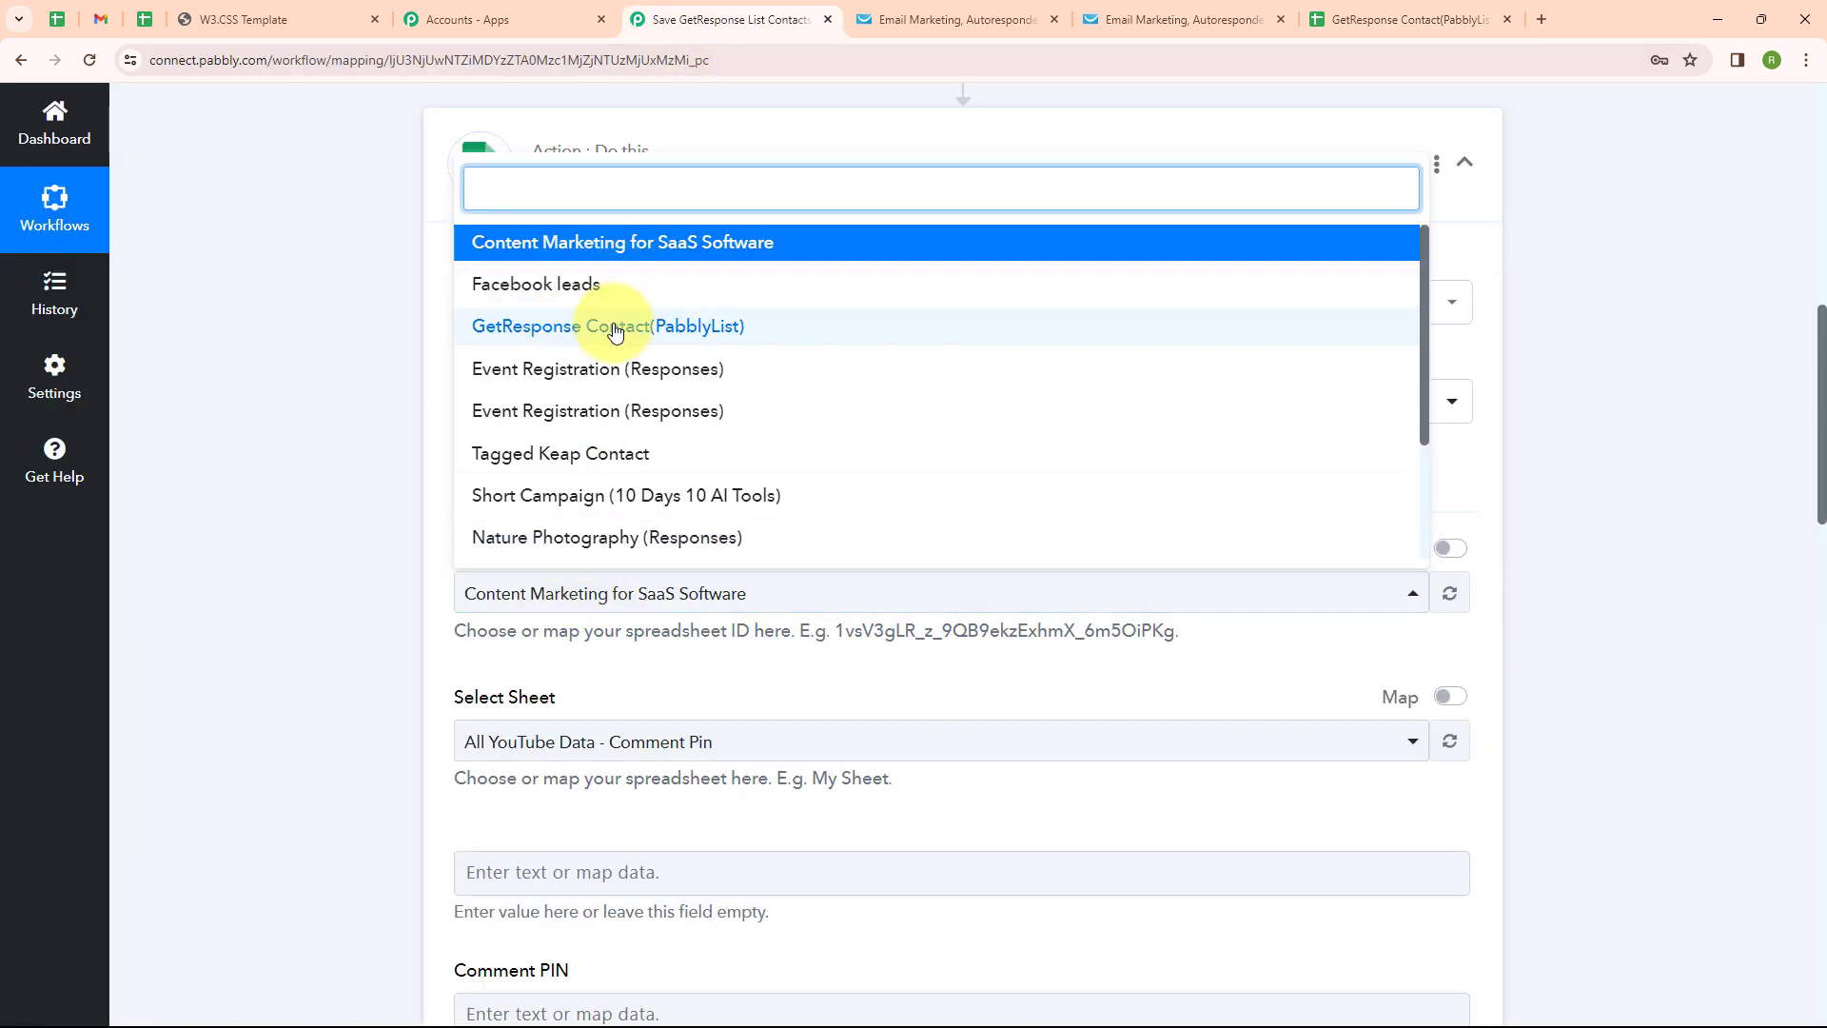
pyautogui.click(615, 330)
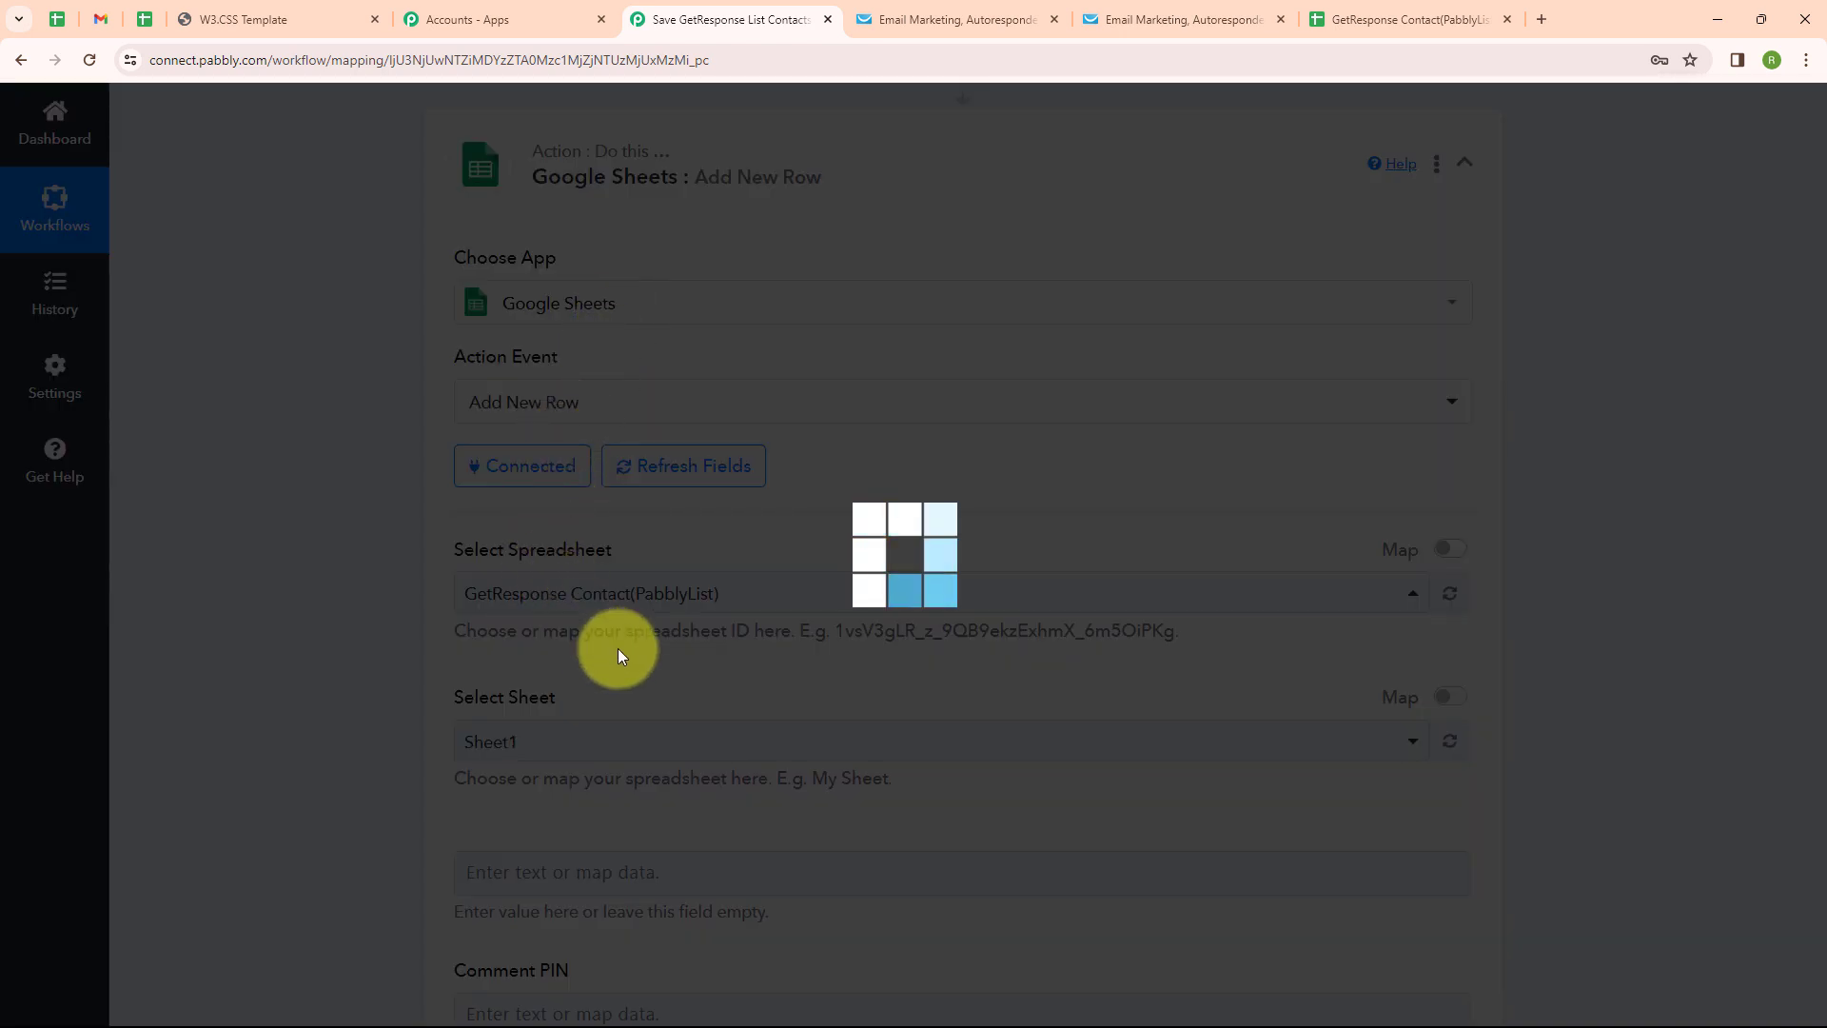
pyautogui.scroll(-4, 548, 321)
pyautogui.click(552, 380)
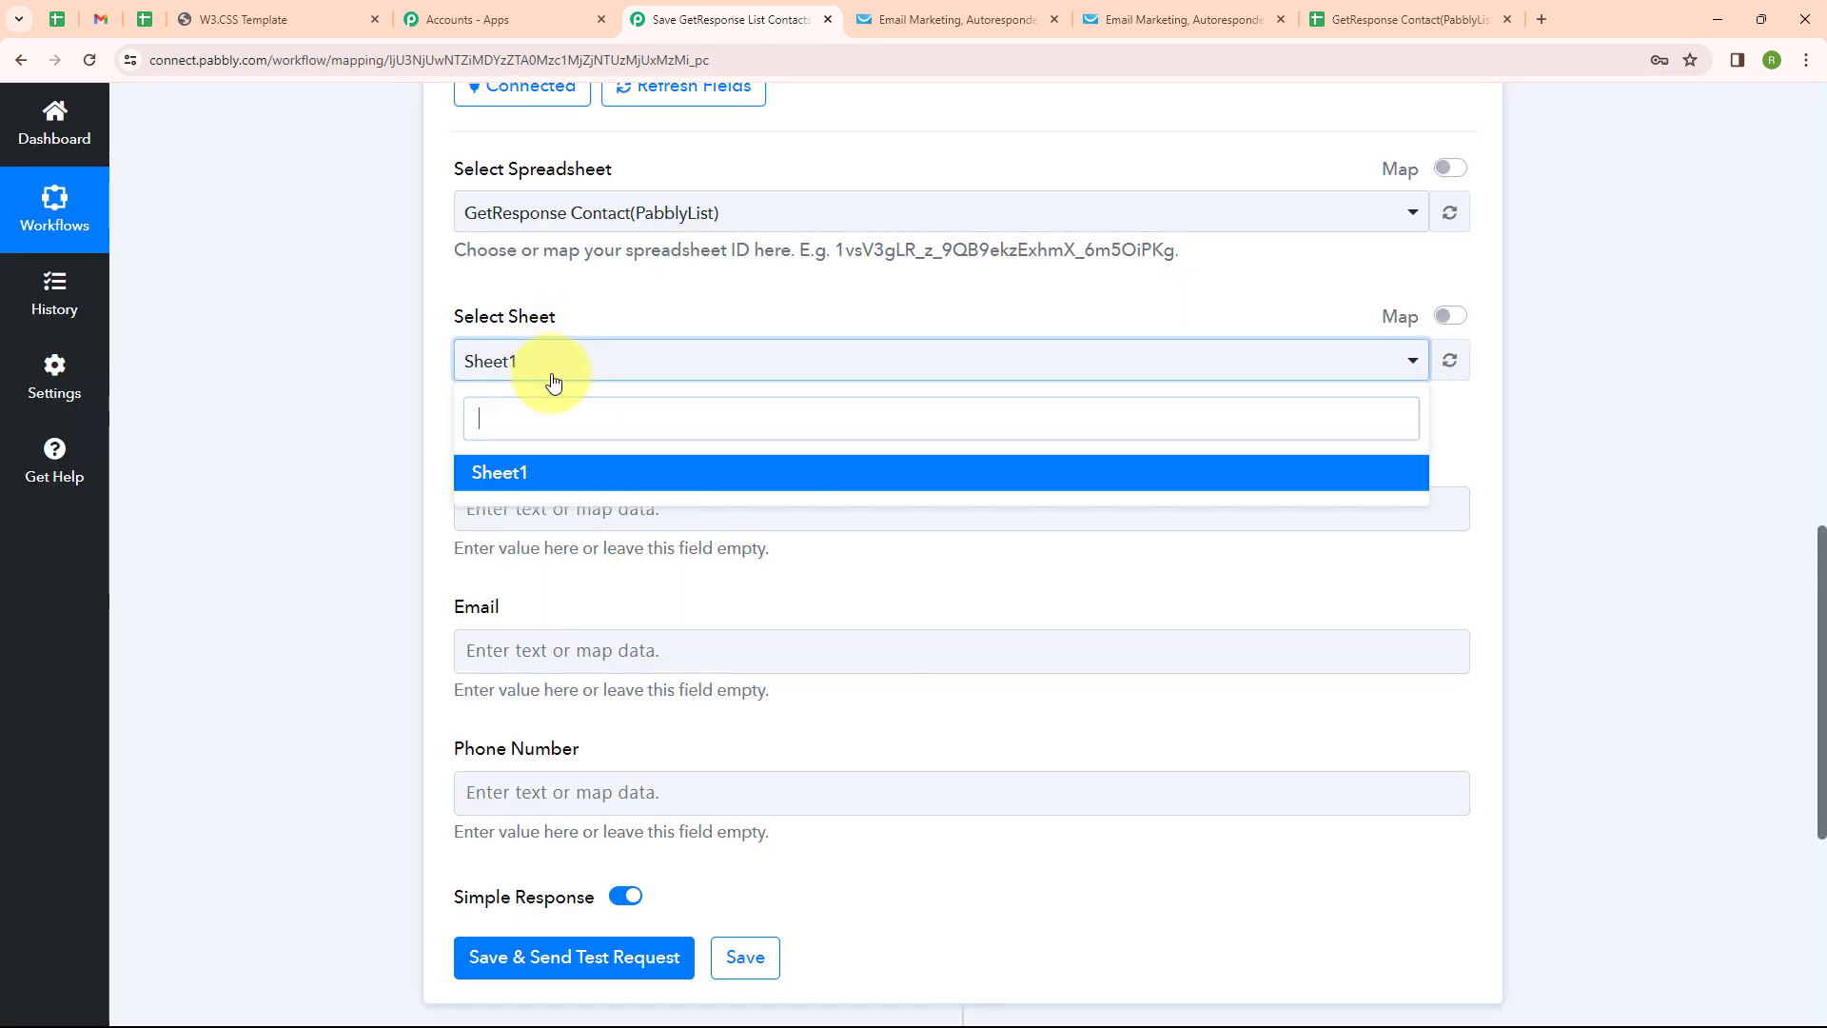
pyautogui.click(548, 490)
pyautogui.scroll(-2, 582, 449)
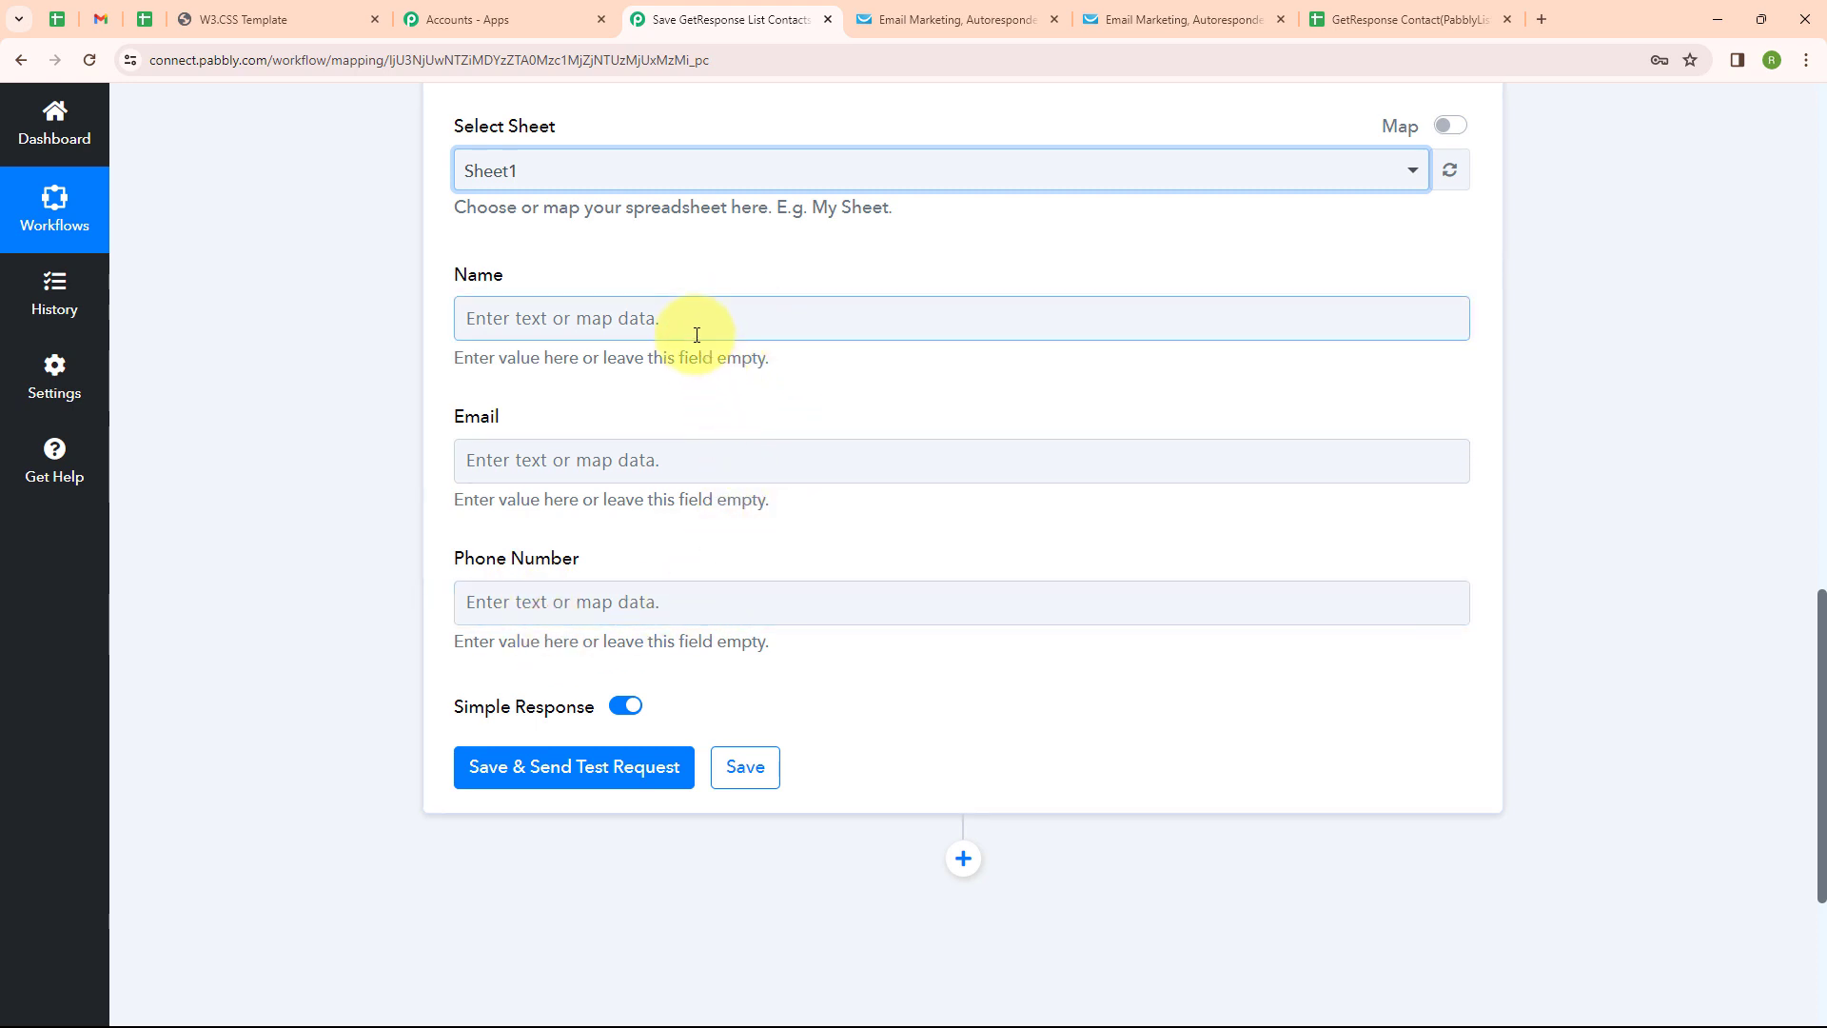
# Map Name, Email and Phone Number to step 3's Res1 Name, Res1 Email and CustomFieldValues 1 Value 0
pyautogui.click(564, 314)
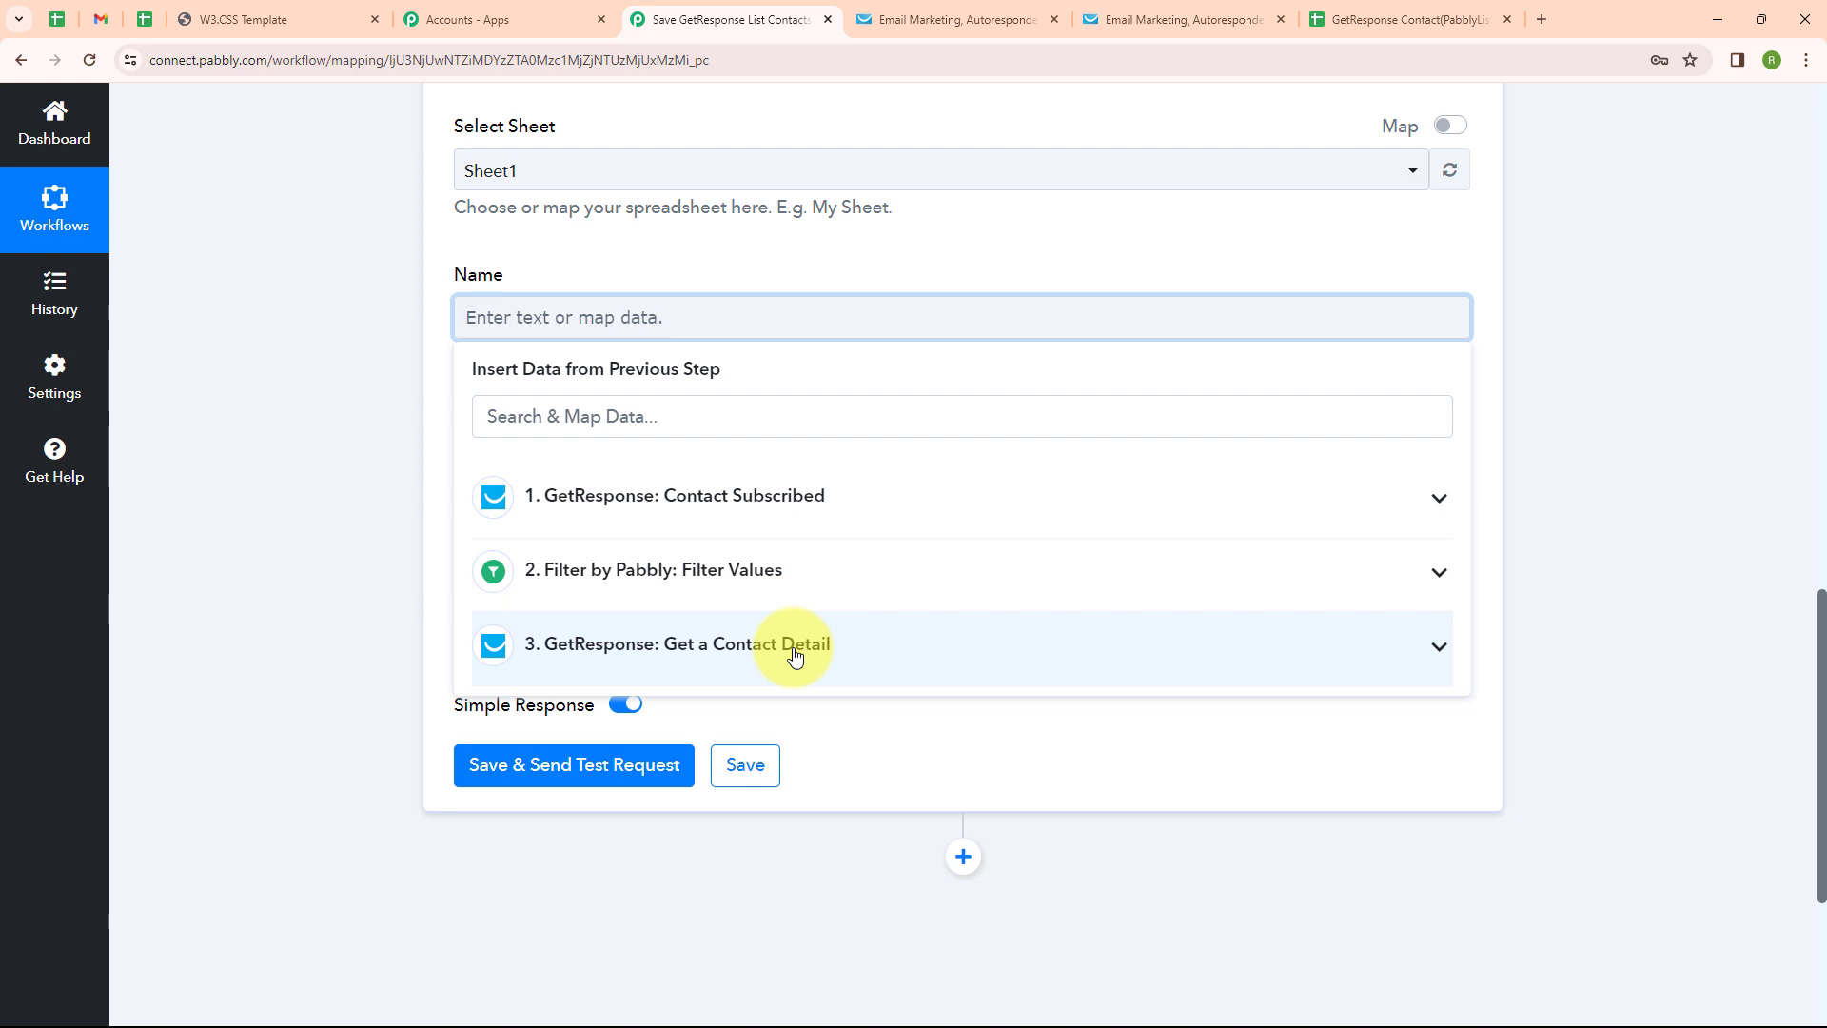
pyautogui.click(795, 656)
pyautogui.click(612, 800)
pyautogui.click(630, 799)
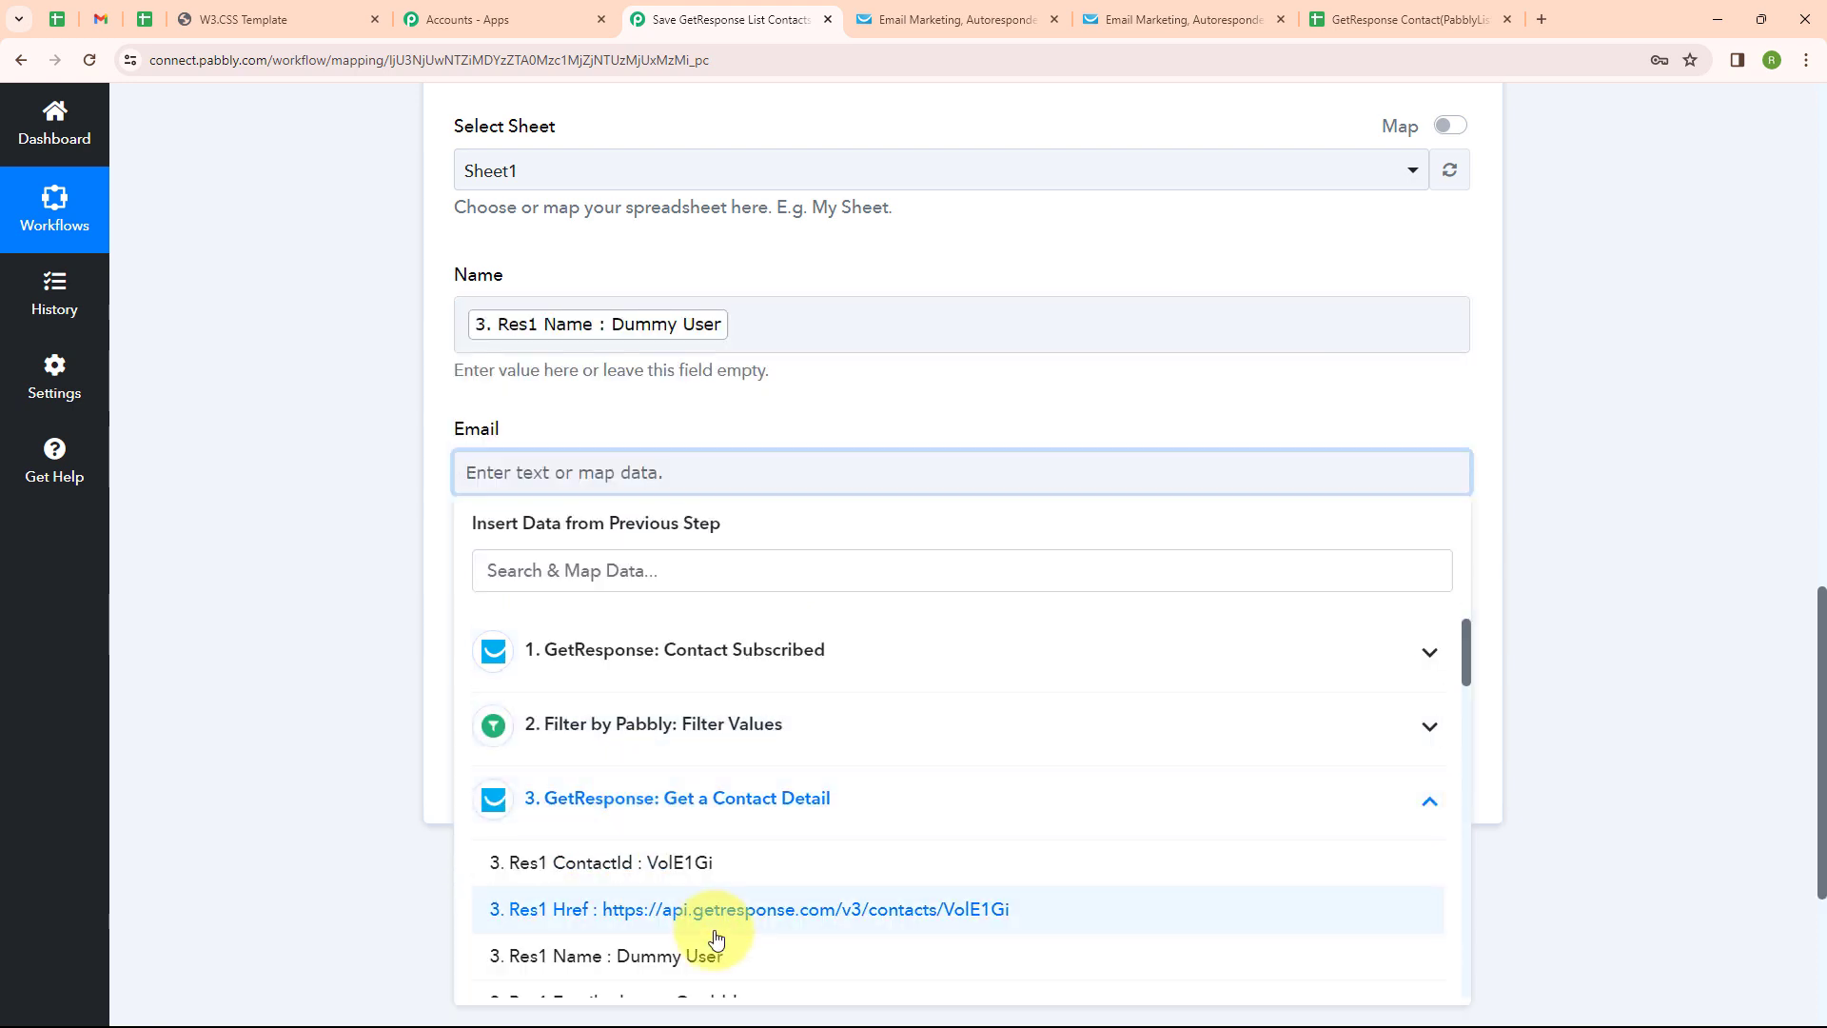
pyautogui.scroll(-2, 715, 940)
pyautogui.click(815, 813)
pyautogui.press('Tab')
pyautogui.scroll(-12, 764, 824)
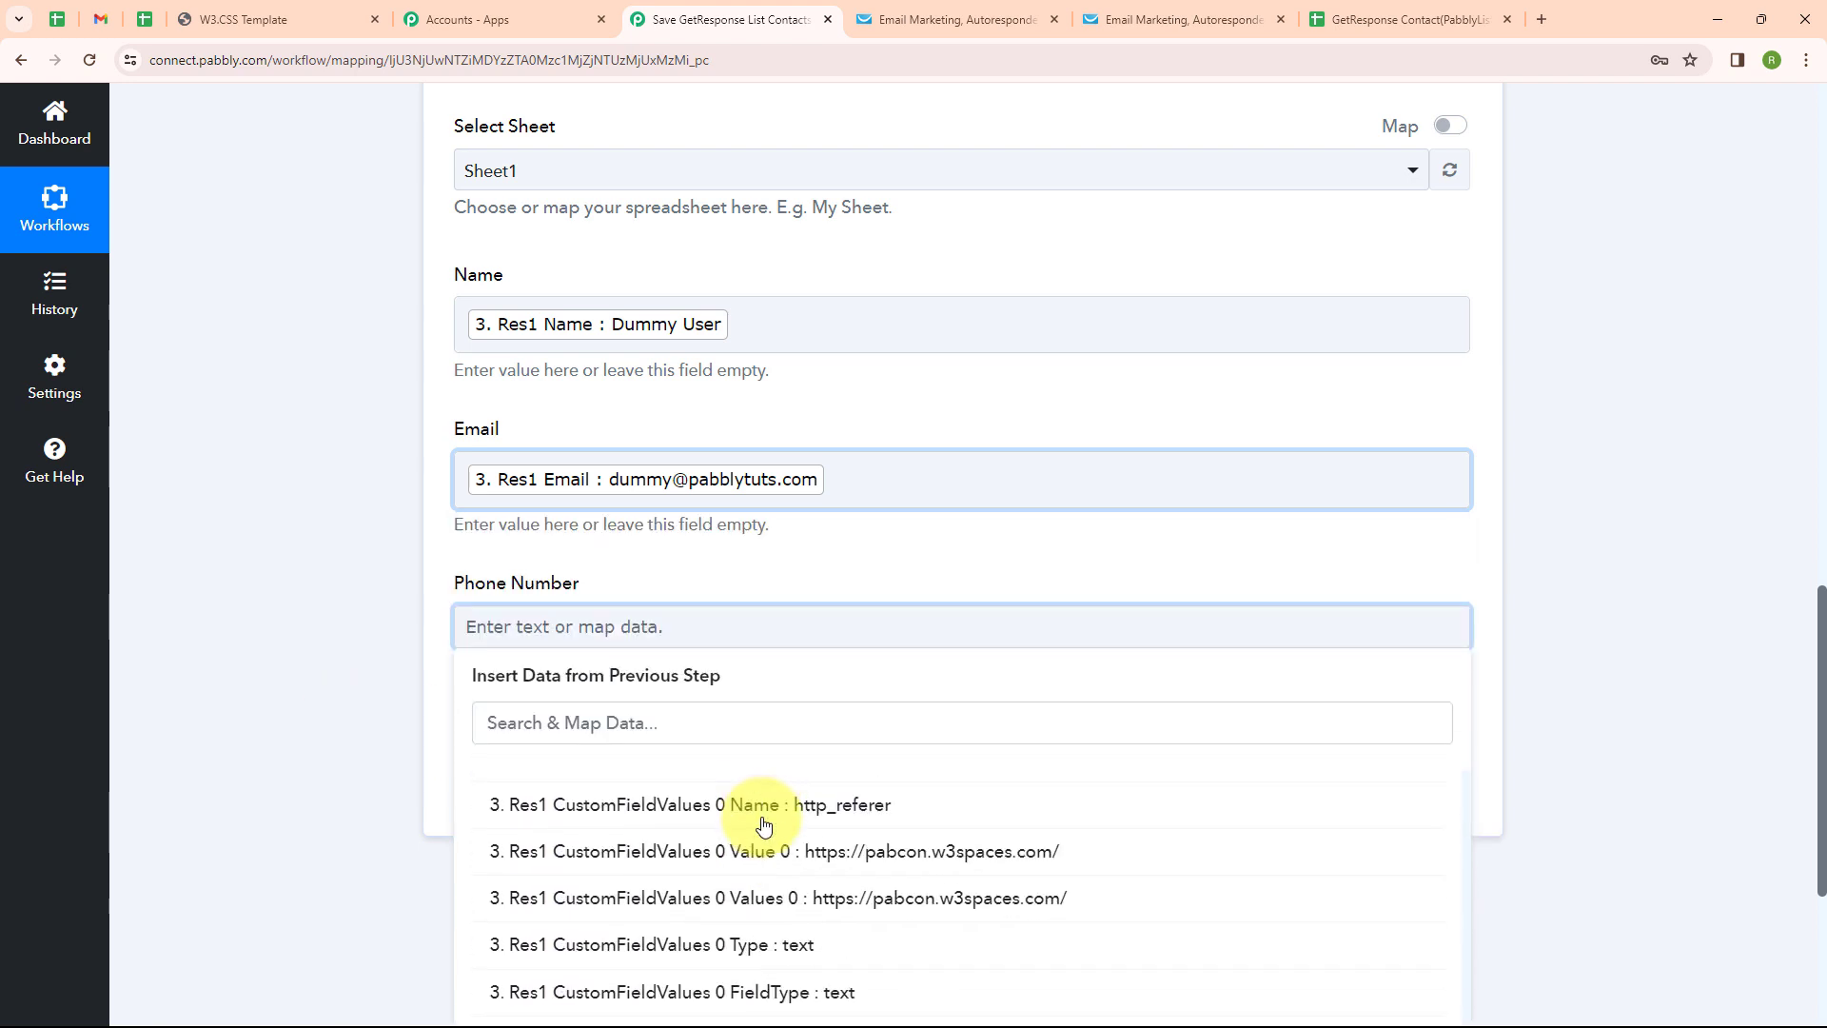
pyautogui.scroll(-2, 763, 824)
pyautogui.click(763, 824)
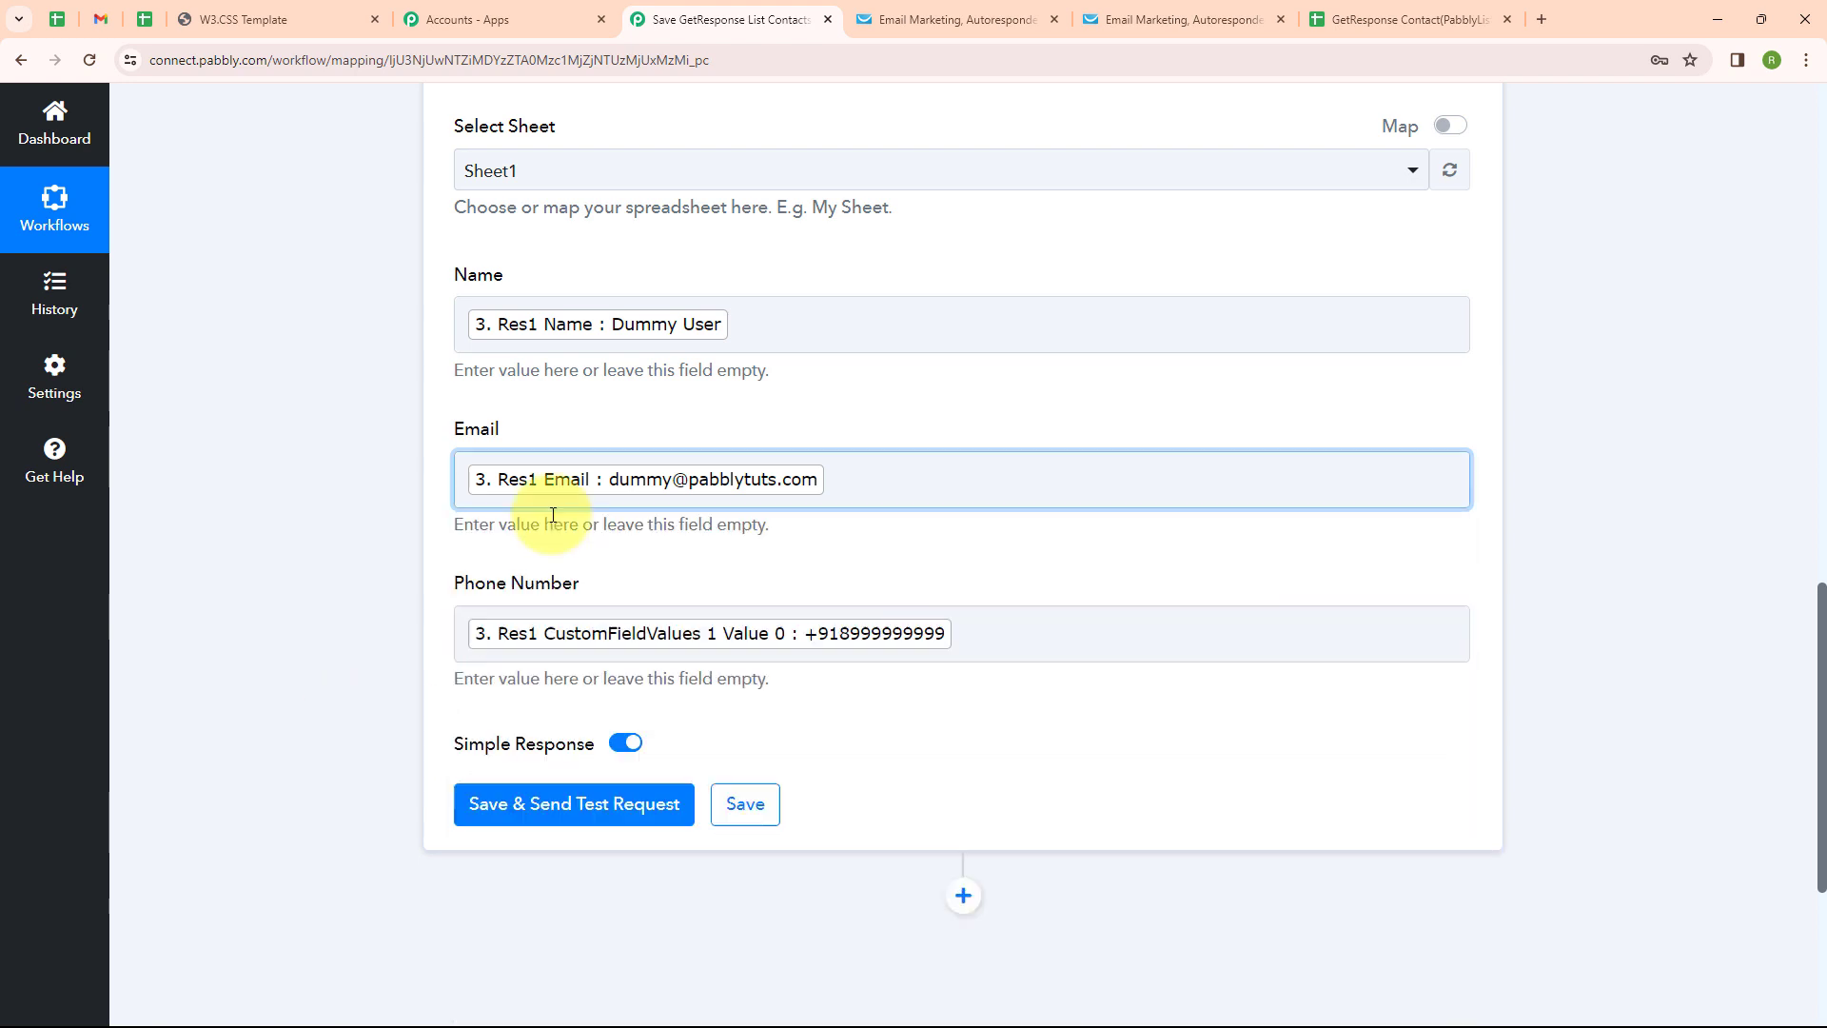
# Send the test request and confirm the contact's row arrived in Sheet1
pyautogui.click(561, 807)
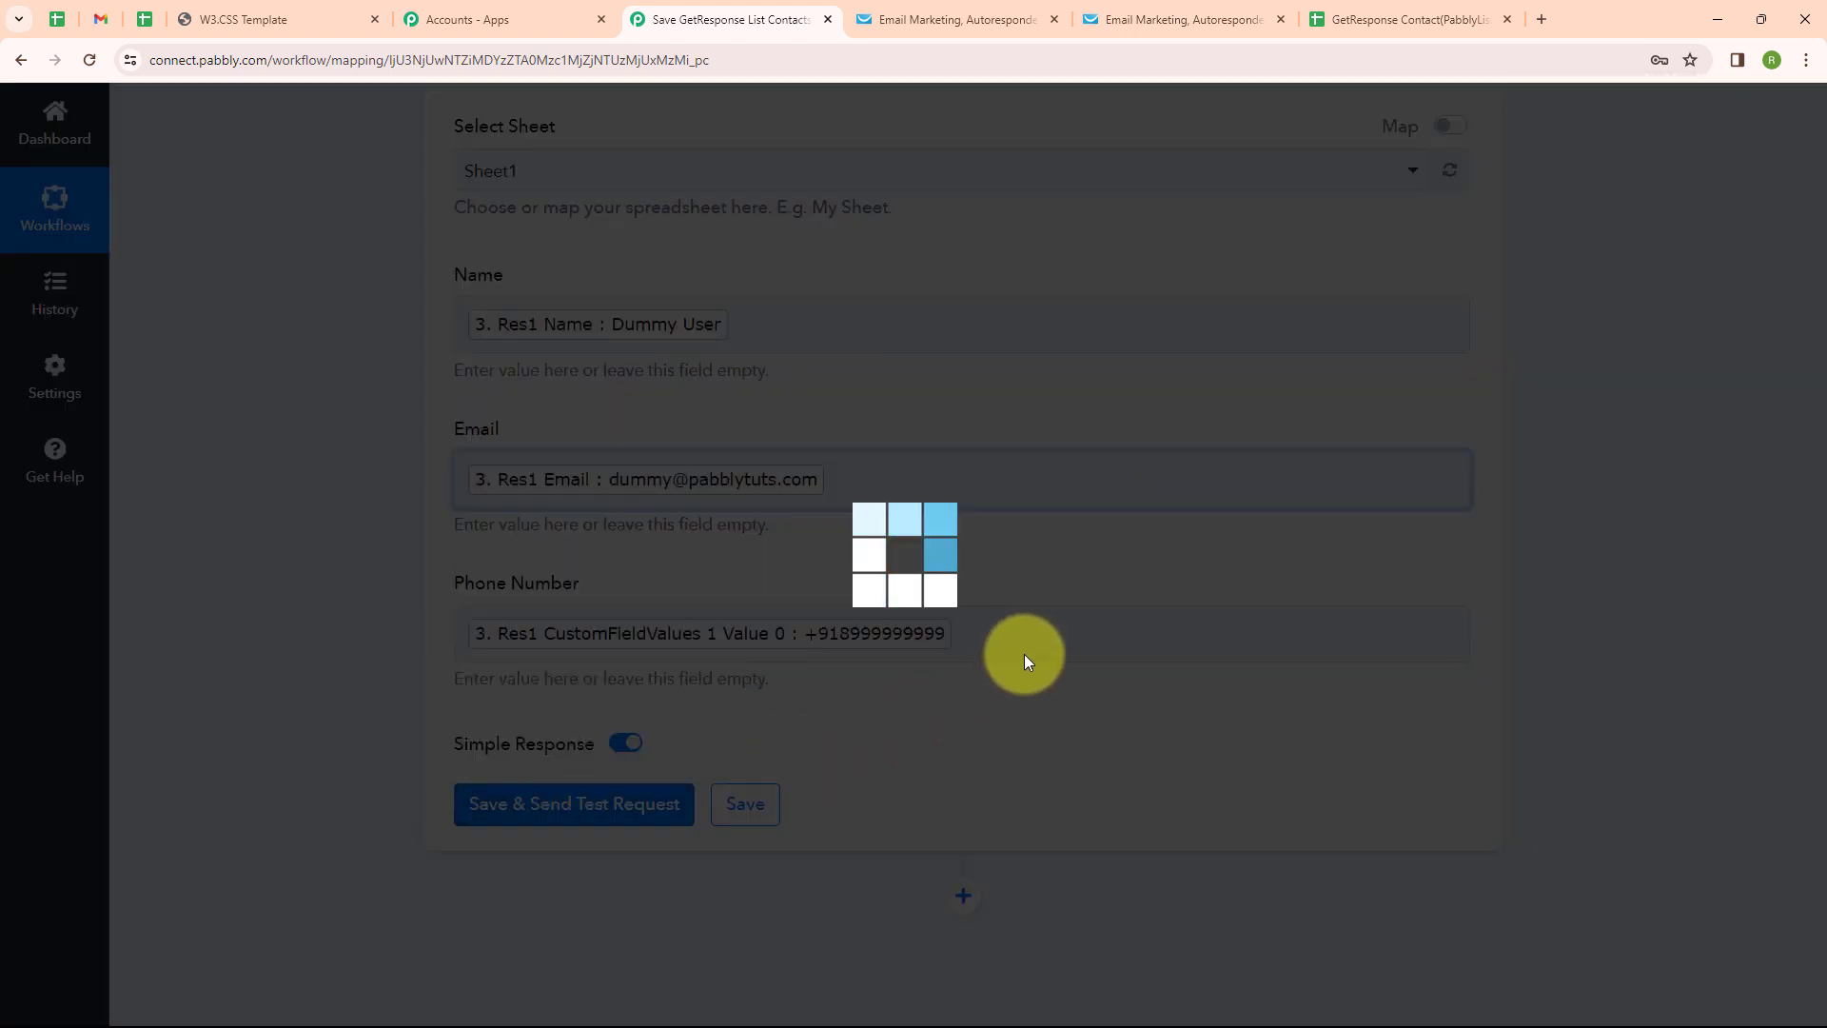
pyautogui.scroll(-4, 864, 812)
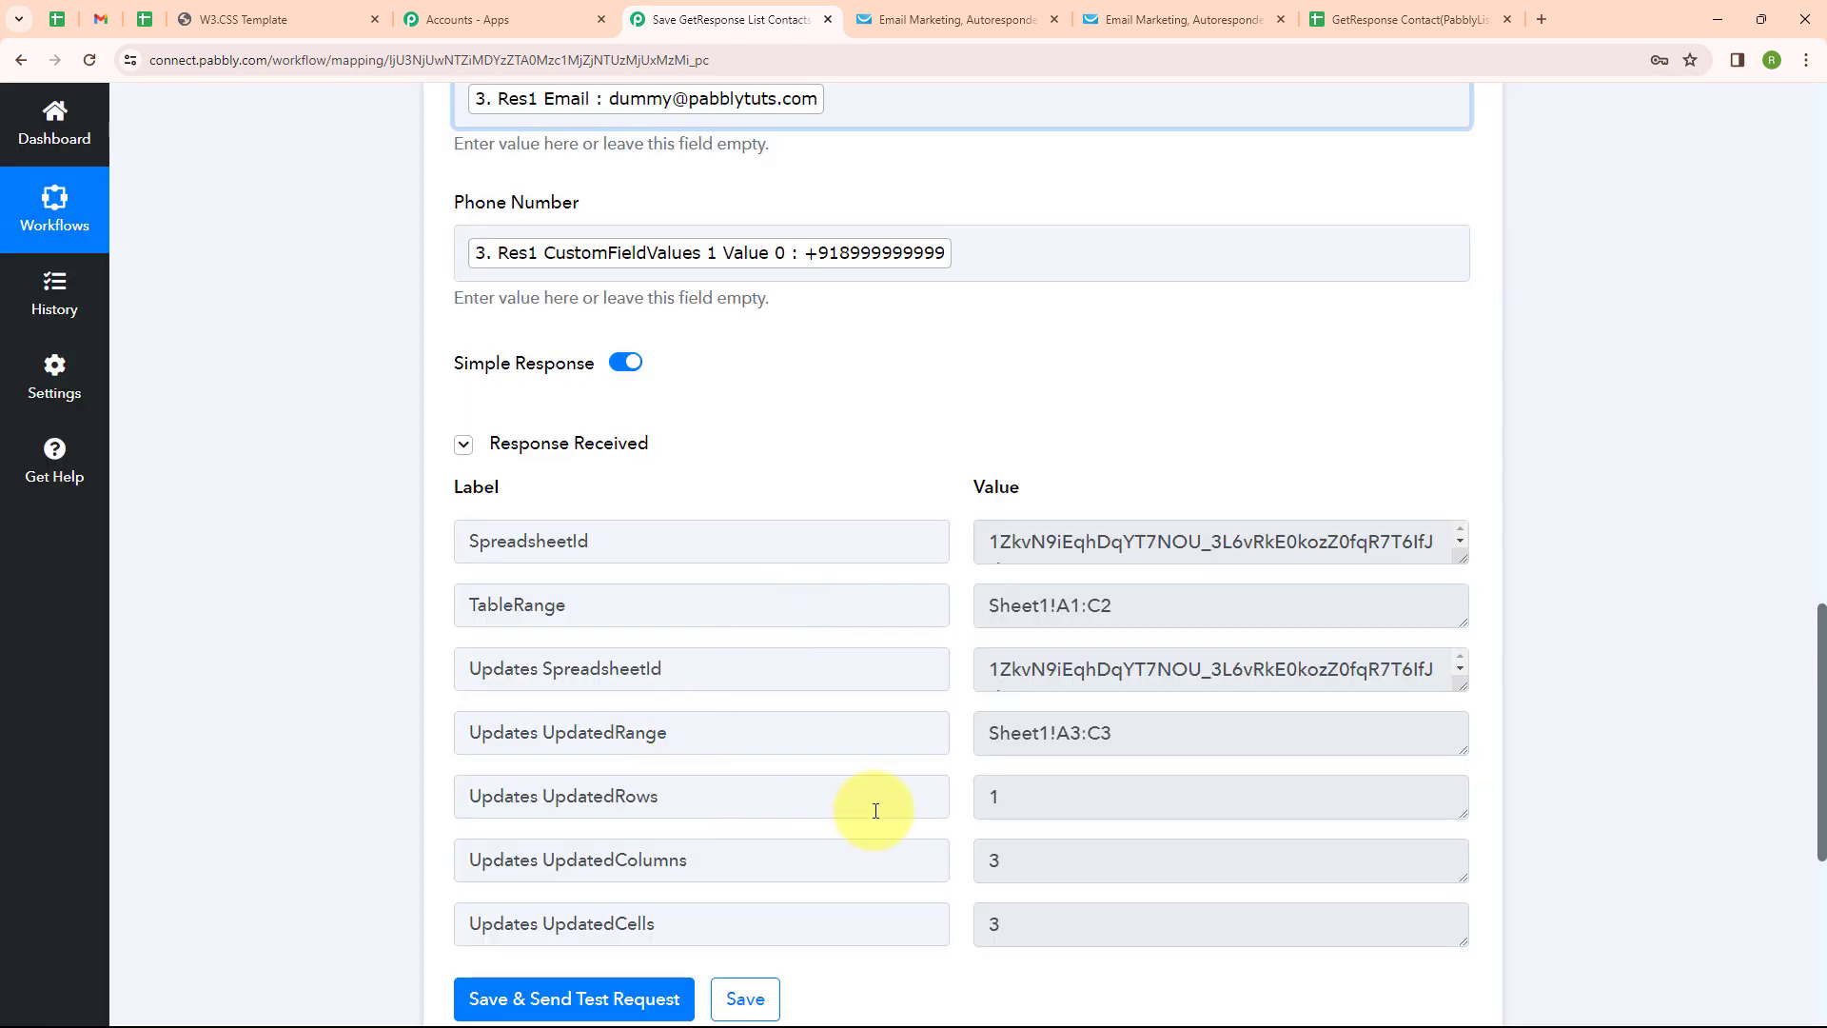
pyautogui.click(1462, 8)
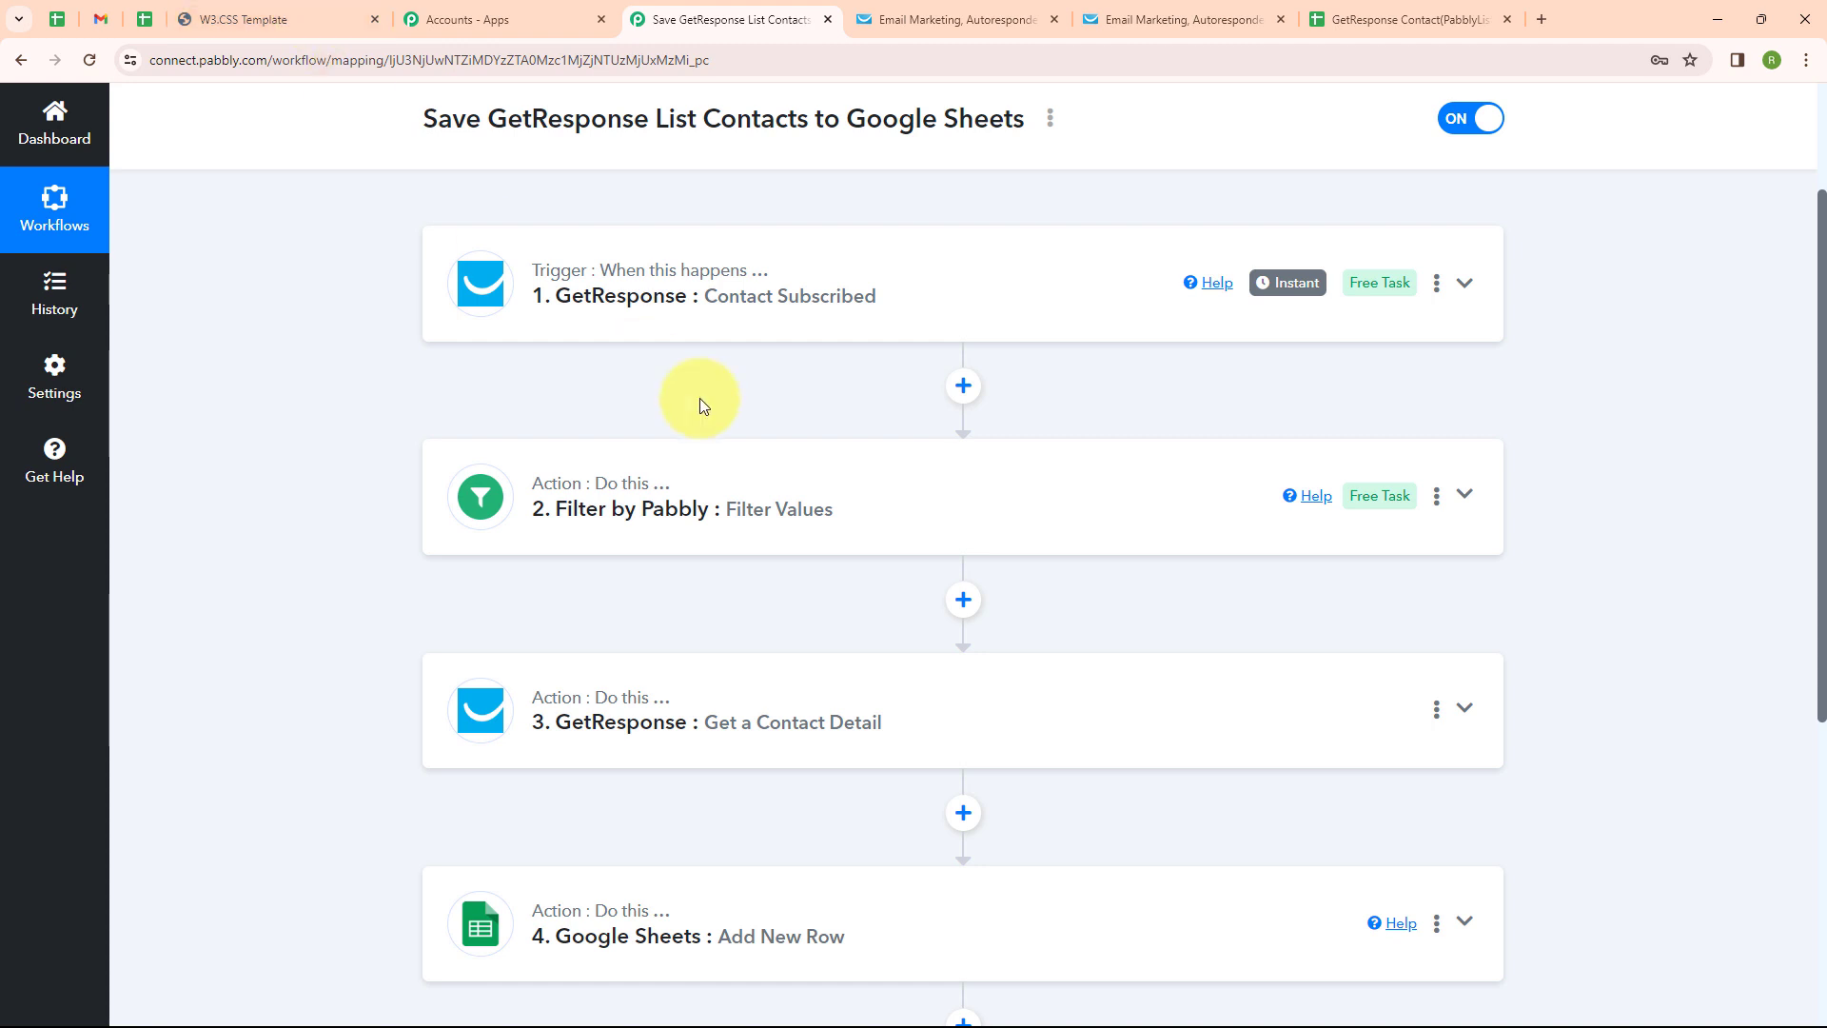
# Reload the sign-up site and submit name 'Test Lead' with a test email and mobile number
pyautogui.click(291, 15)
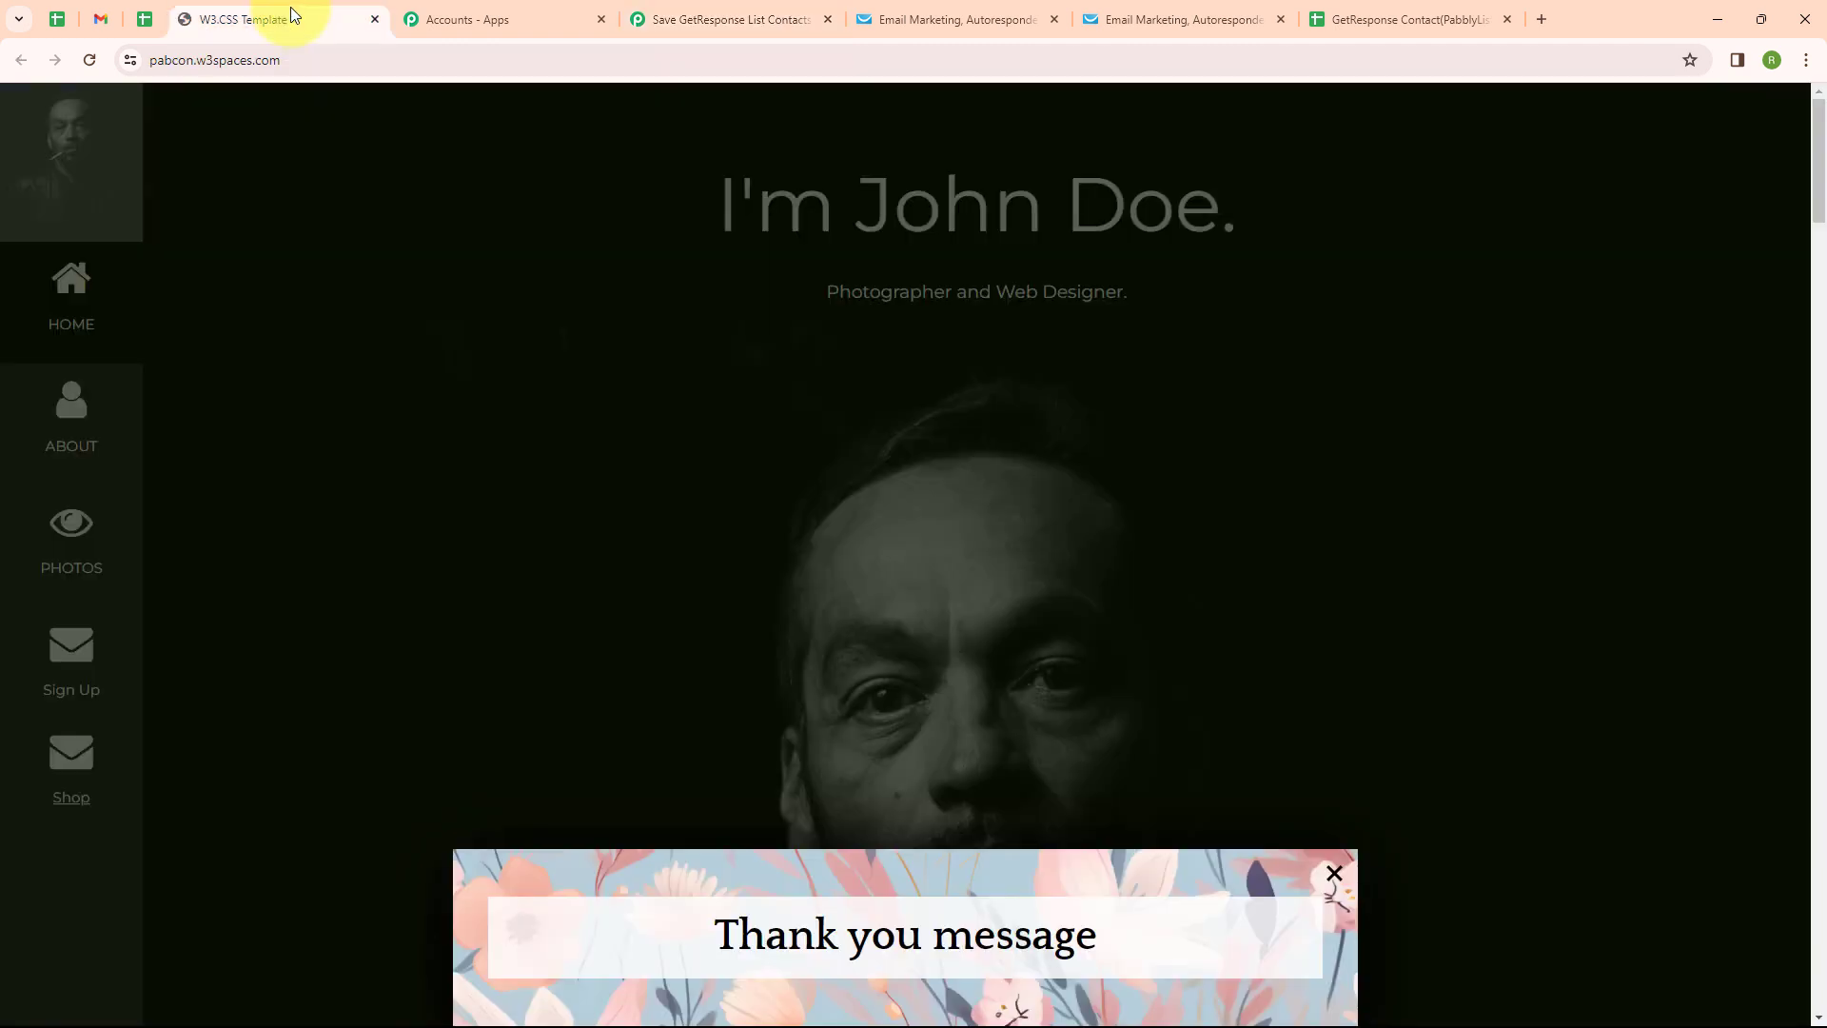
pyautogui.click(89, 60)
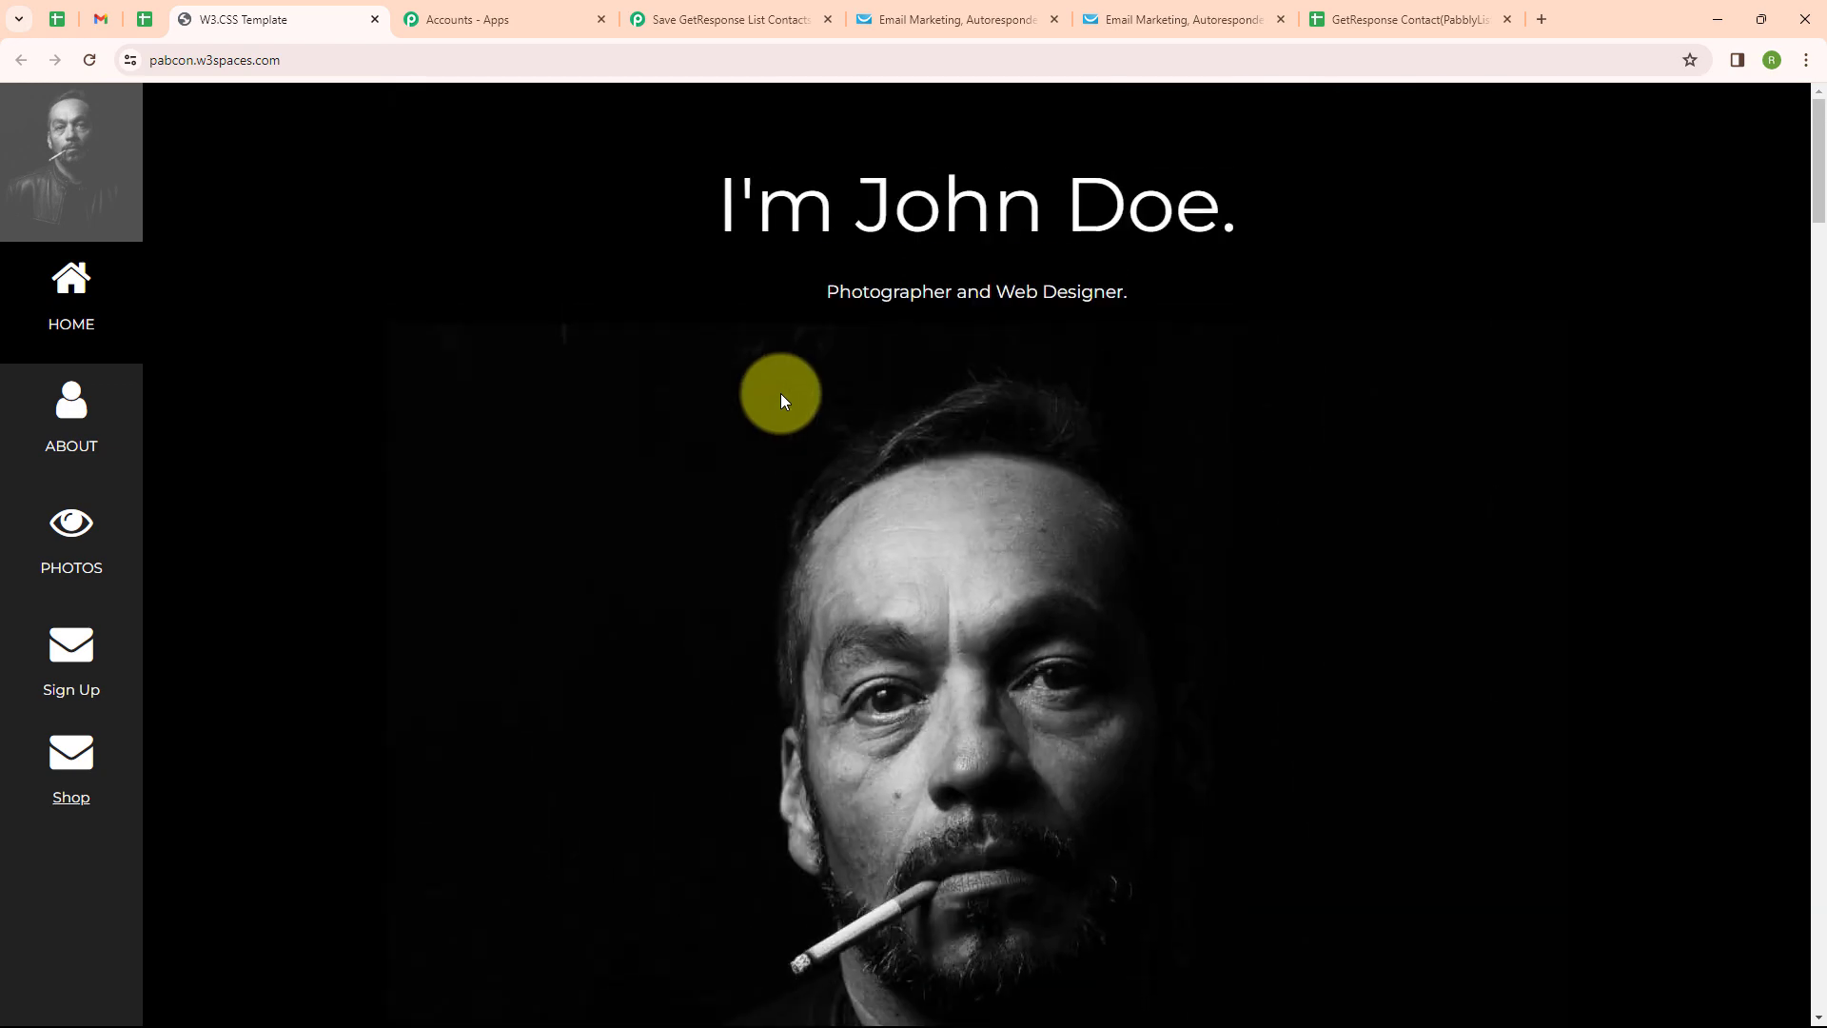
pyautogui.click(770, 655)
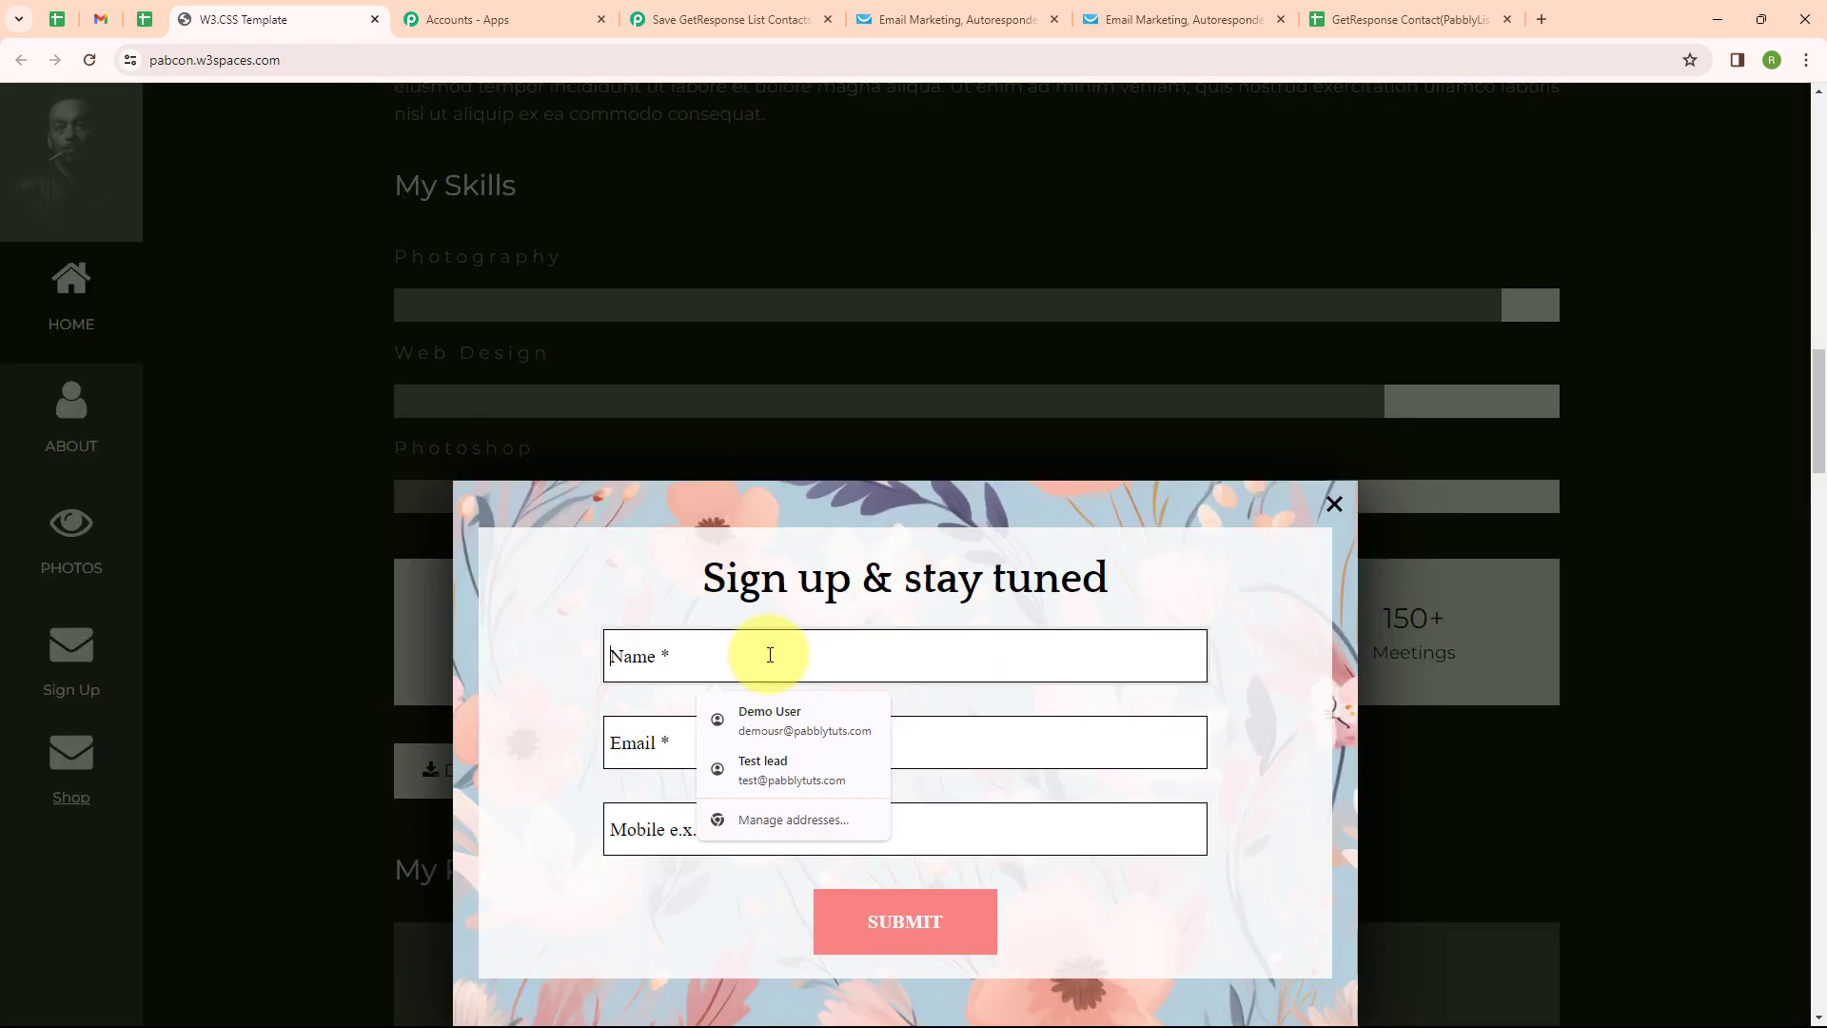
pyautogui.write('T')
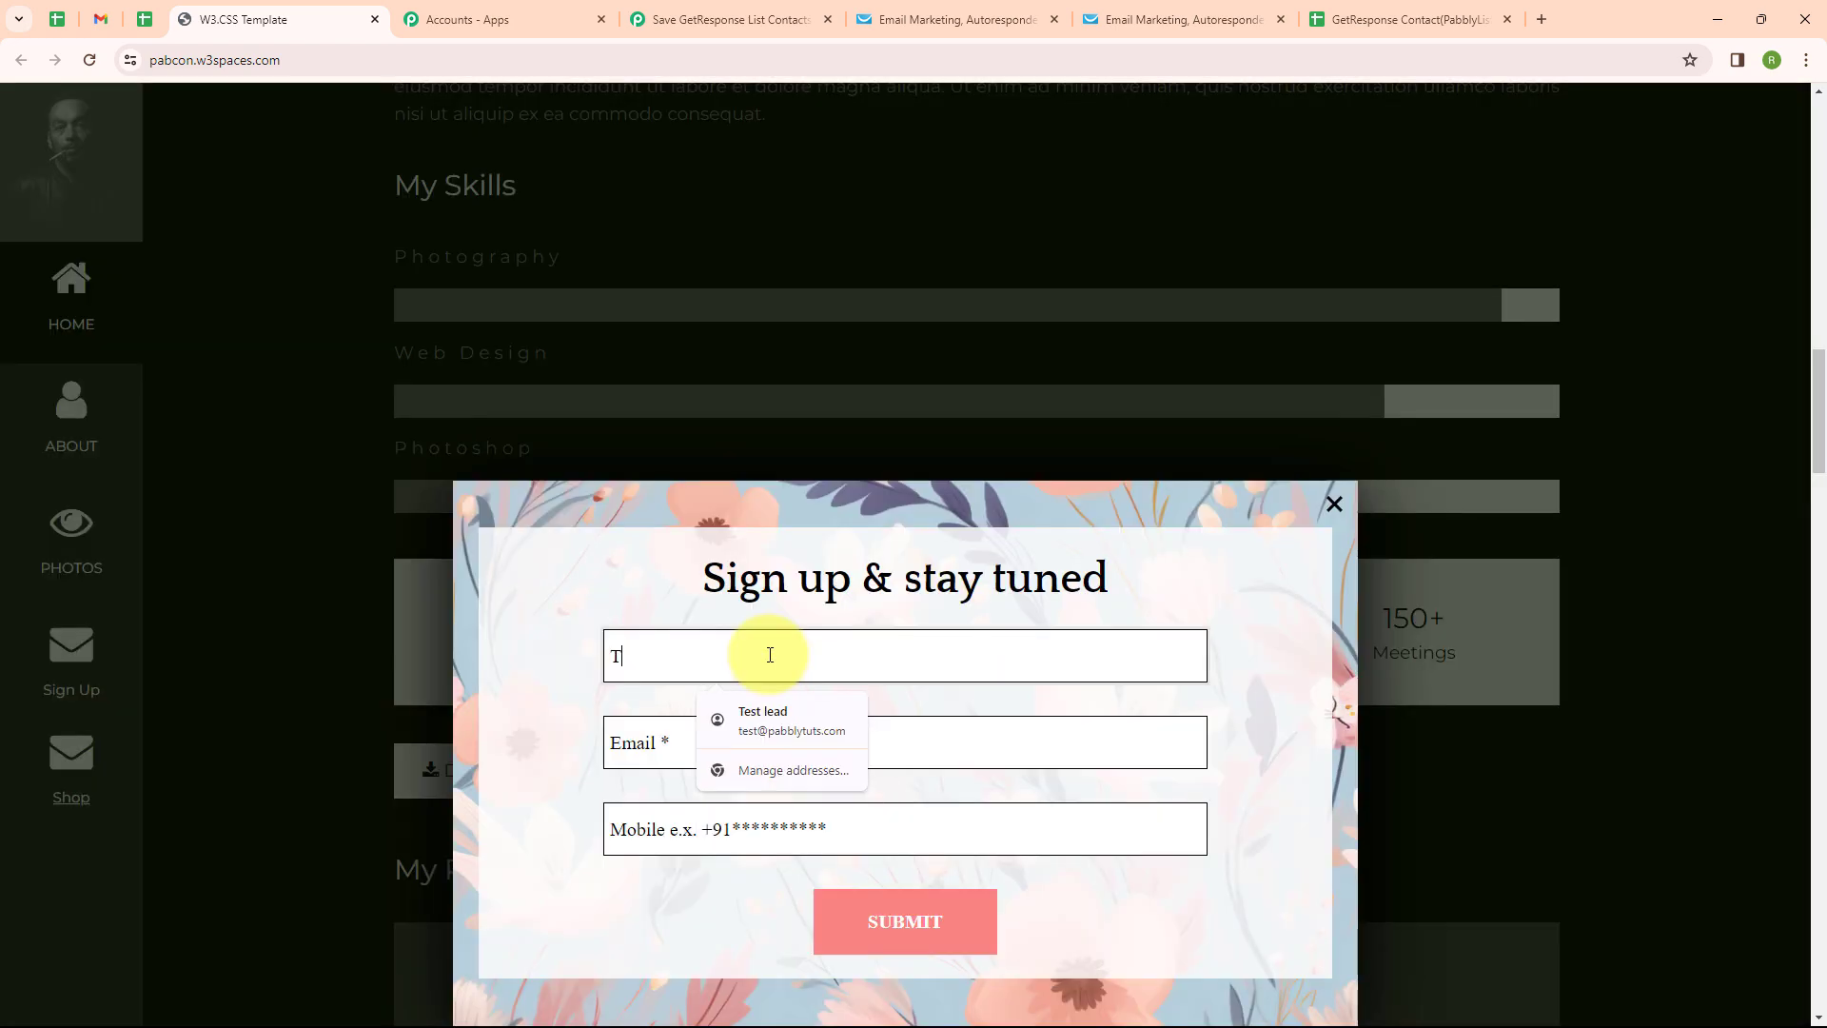
pyautogui.write('est Lead')
pyautogui.click(666, 747)
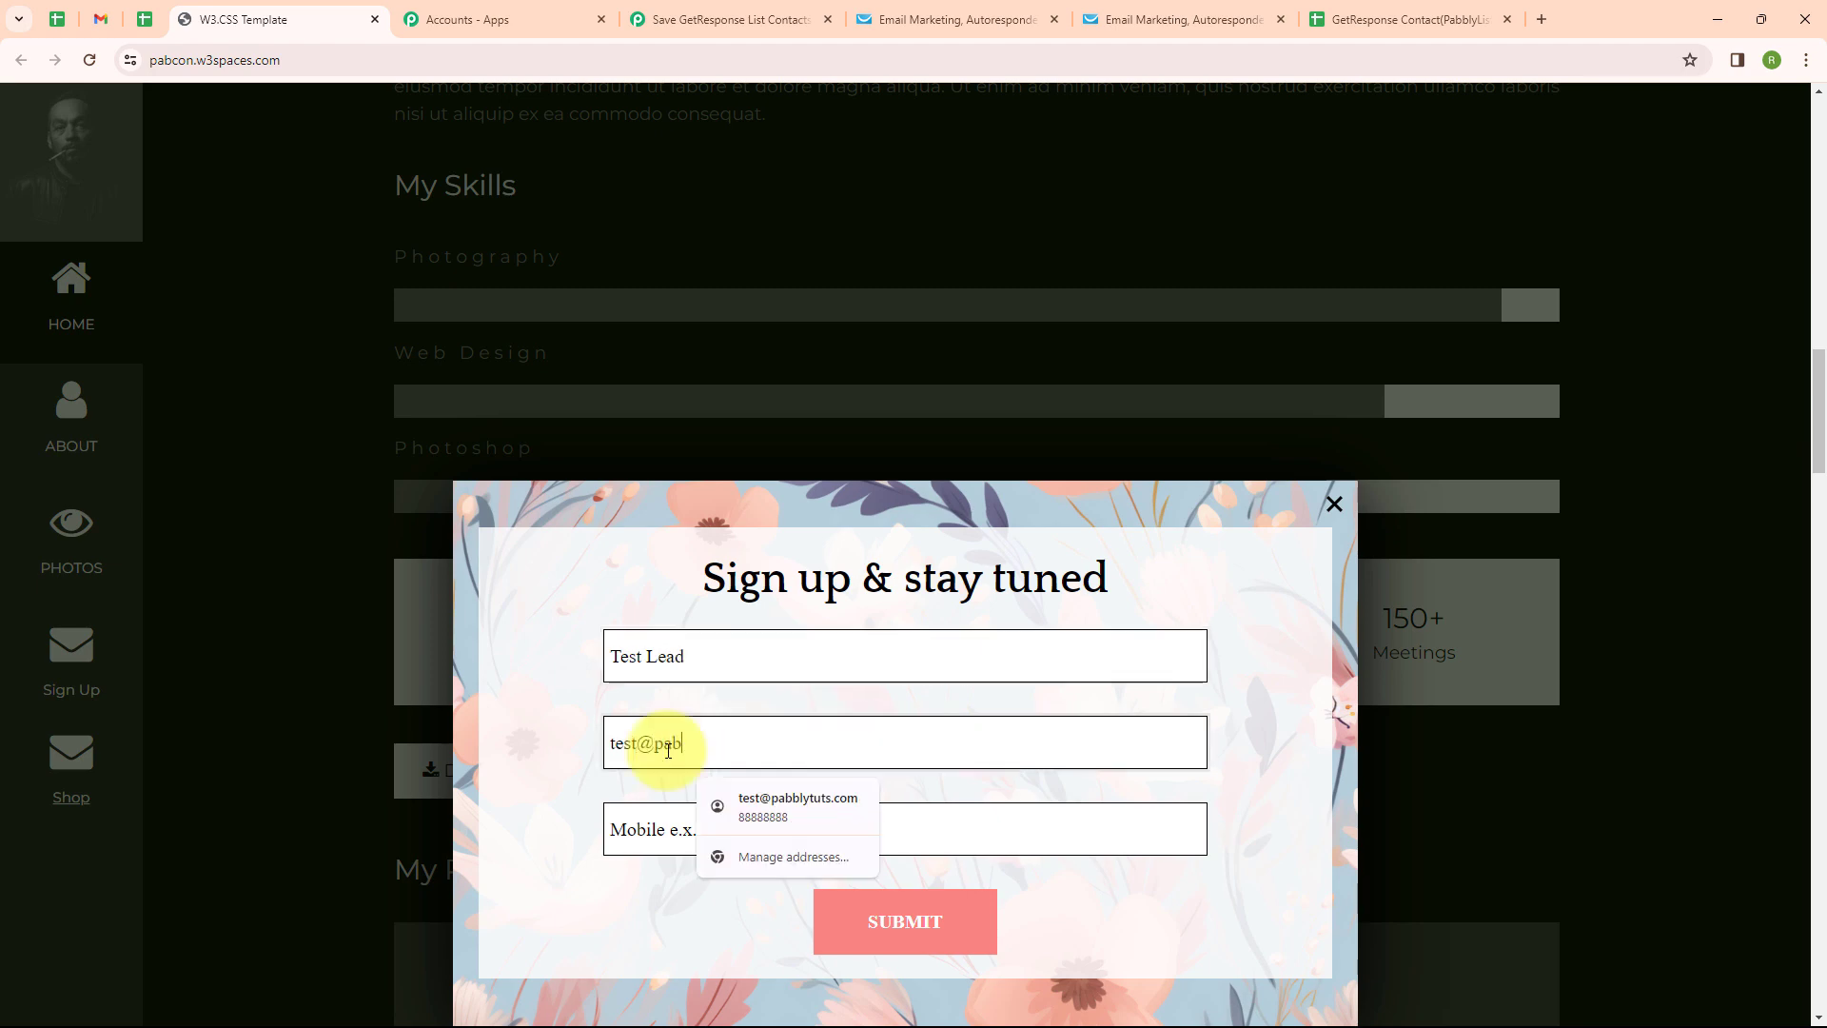
pyautogui.click(649, 829)
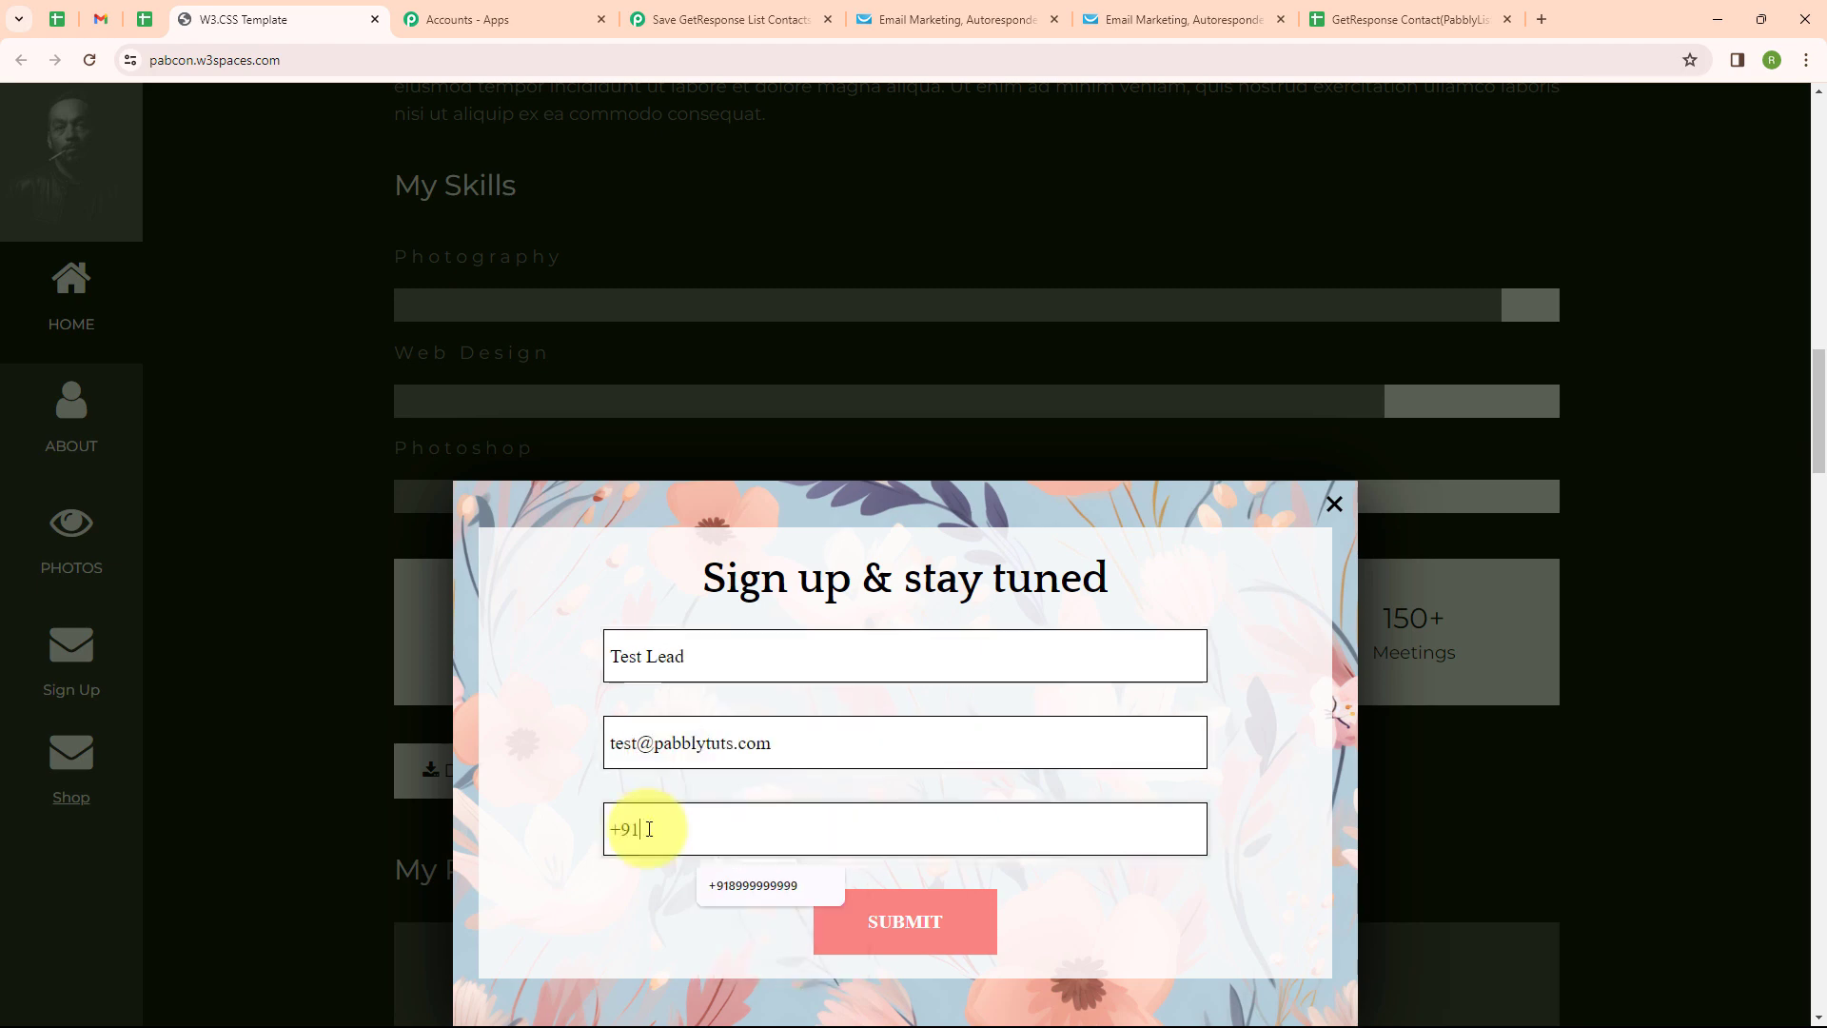
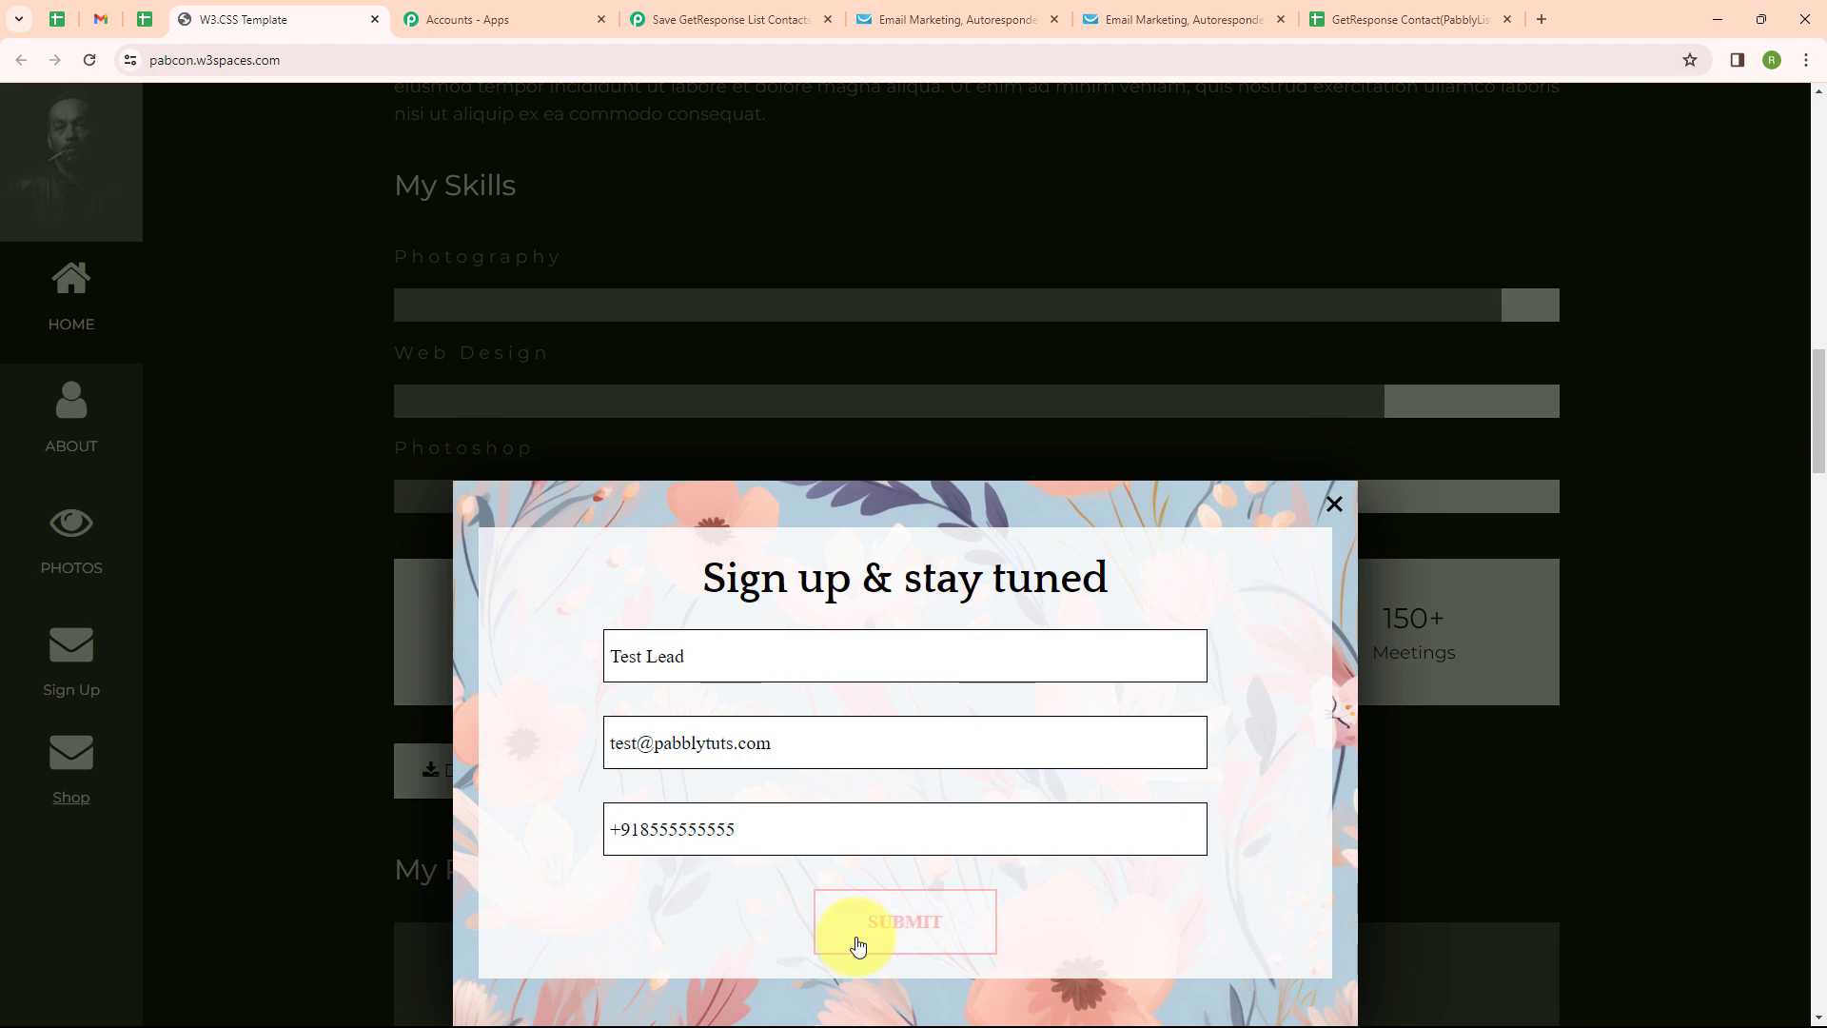
pyautogui.click(858, 945)
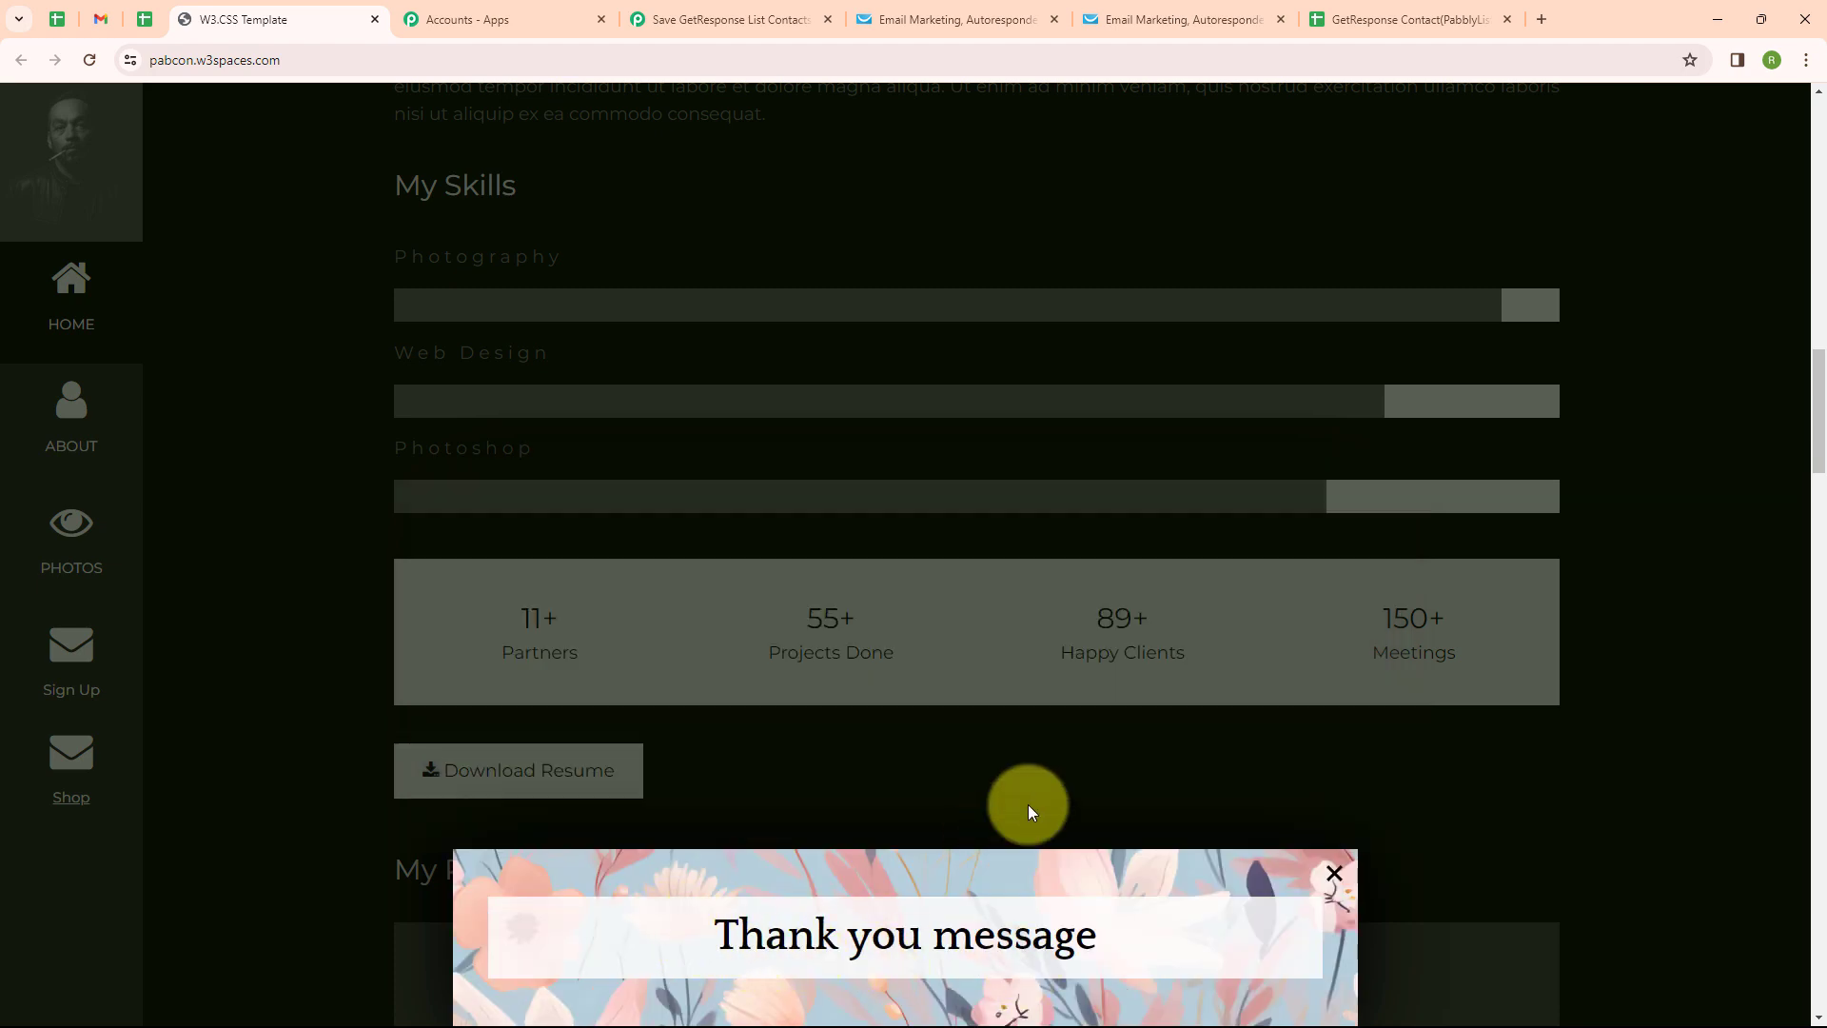
pyautogui.click(1414, 15)
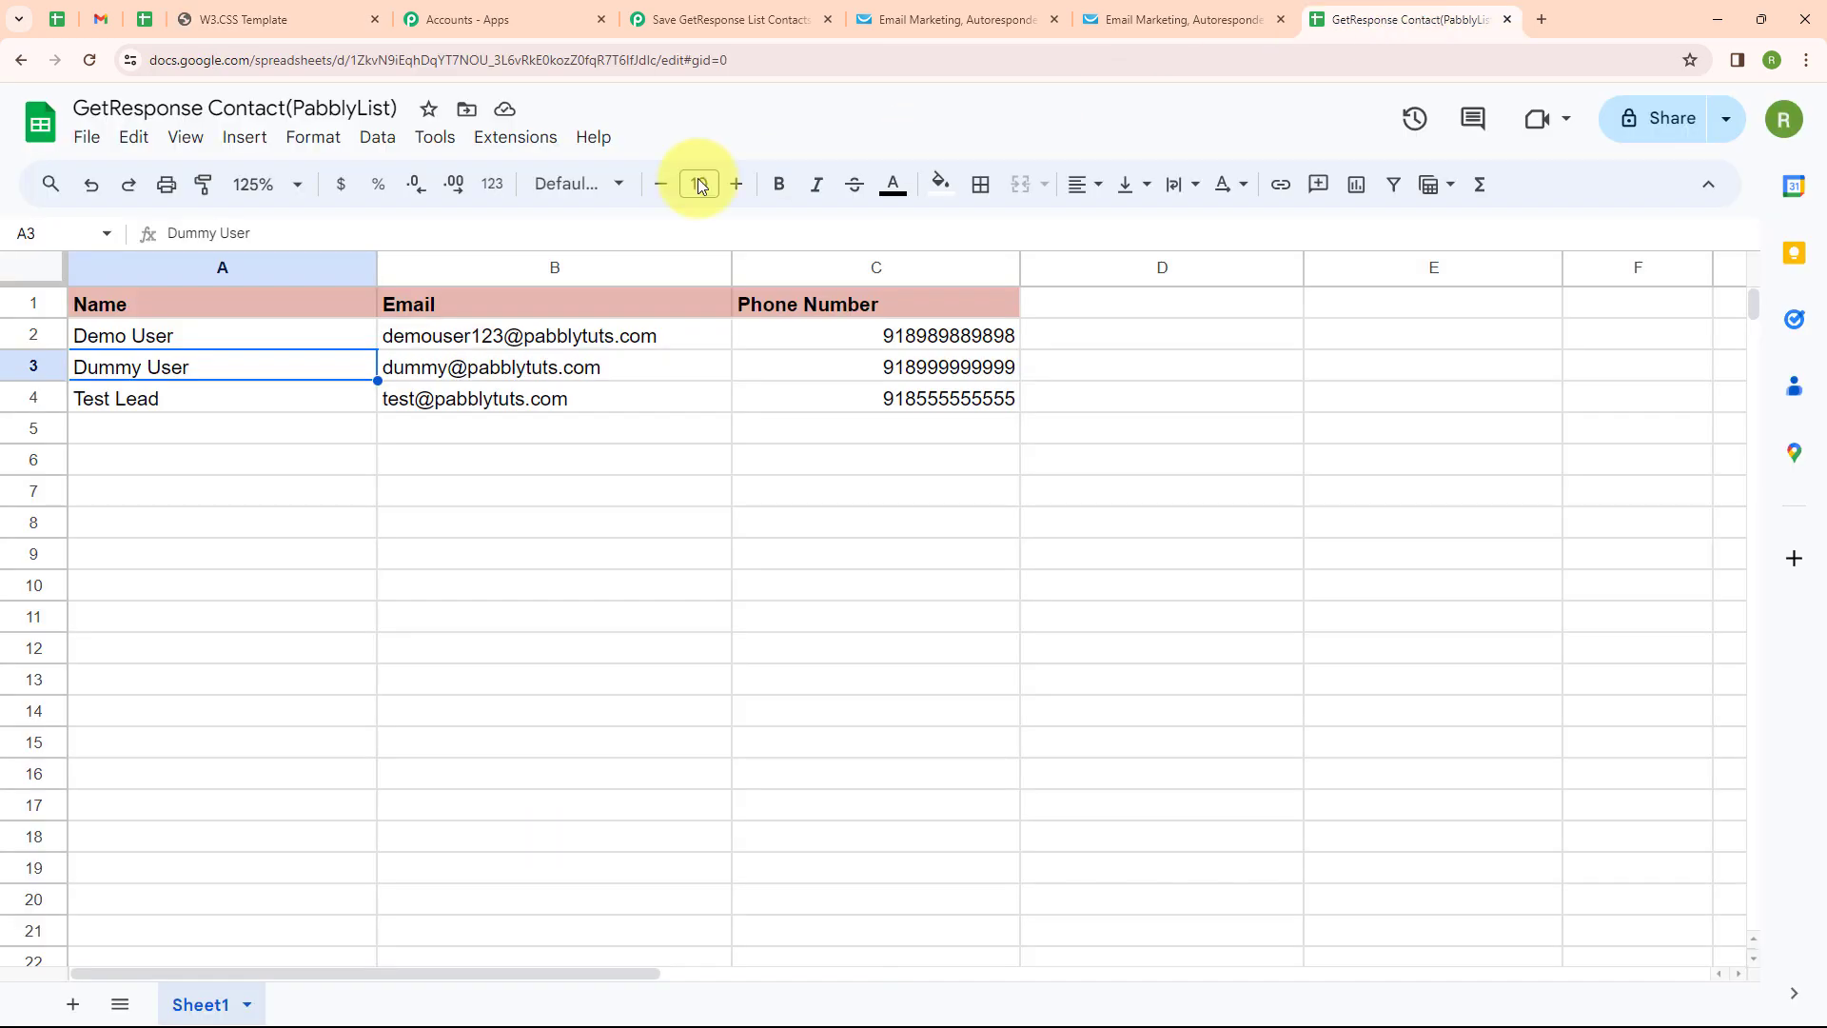
# Inspect cell A4 for the new Test Lead row, then switch back to the Pabbly workflow
pyautogui.click(200, 409)
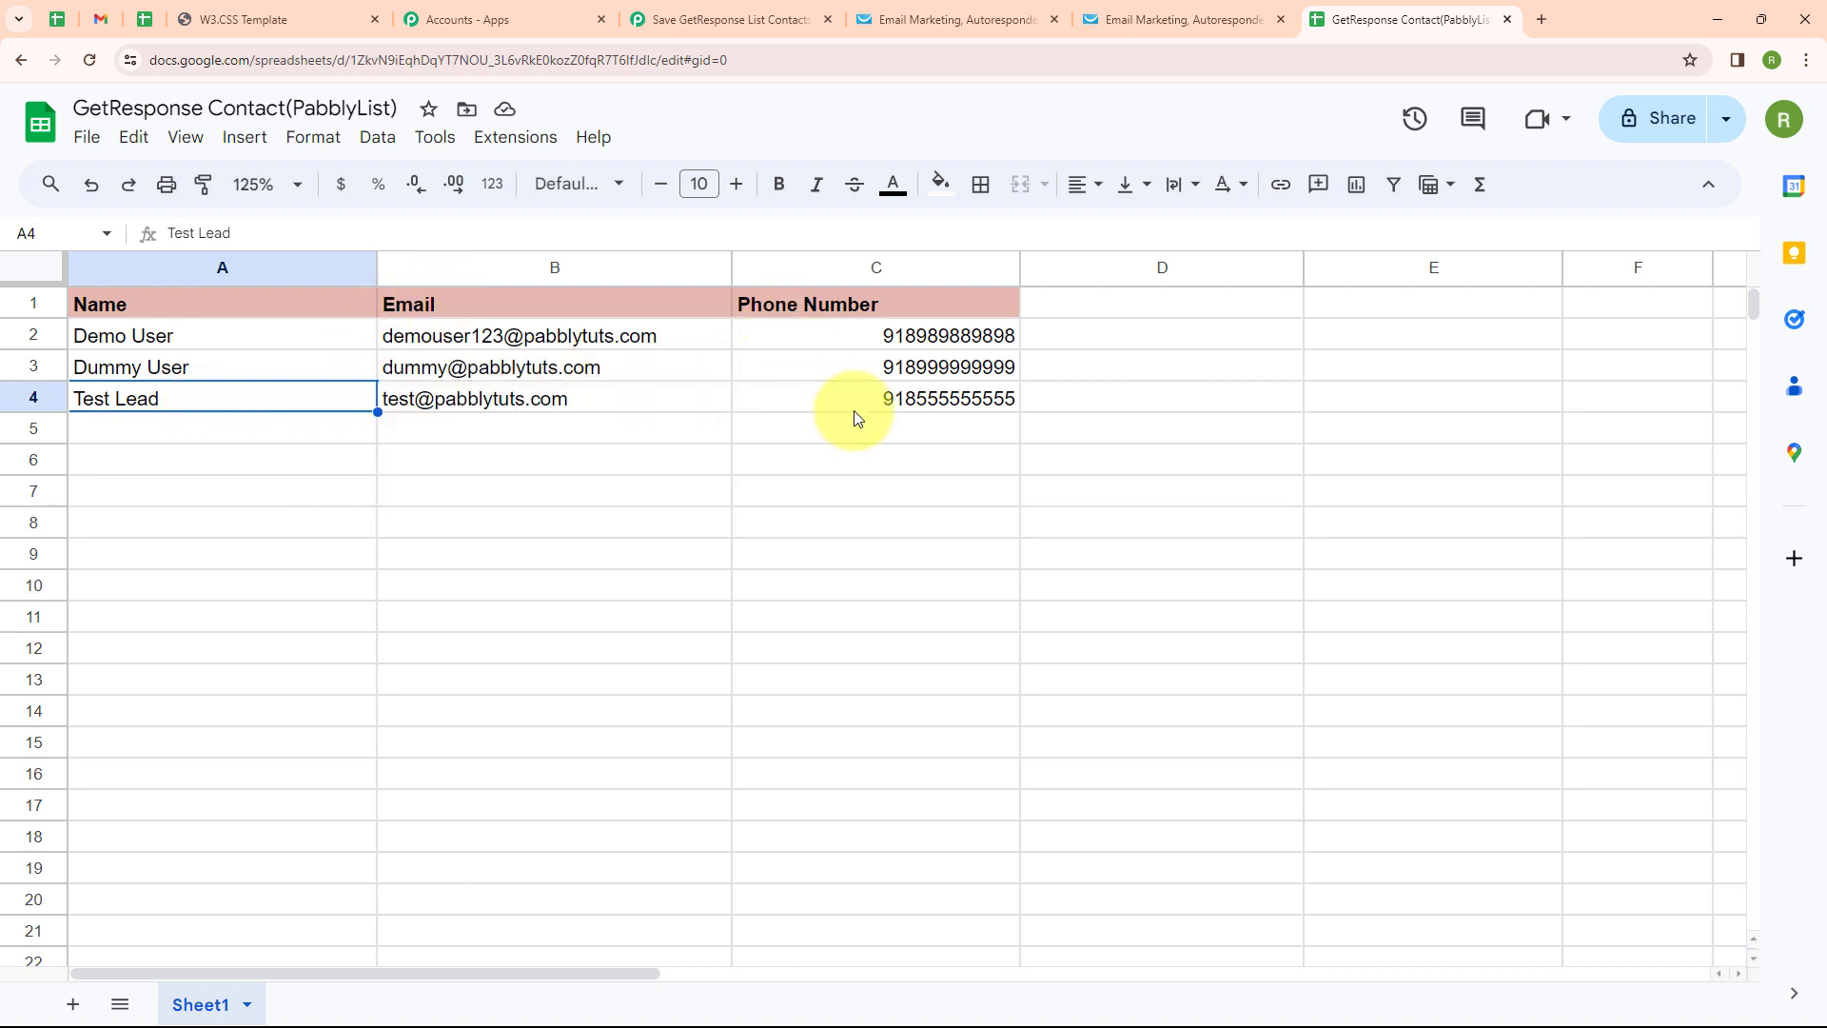
pyautogui.click(720, 19)
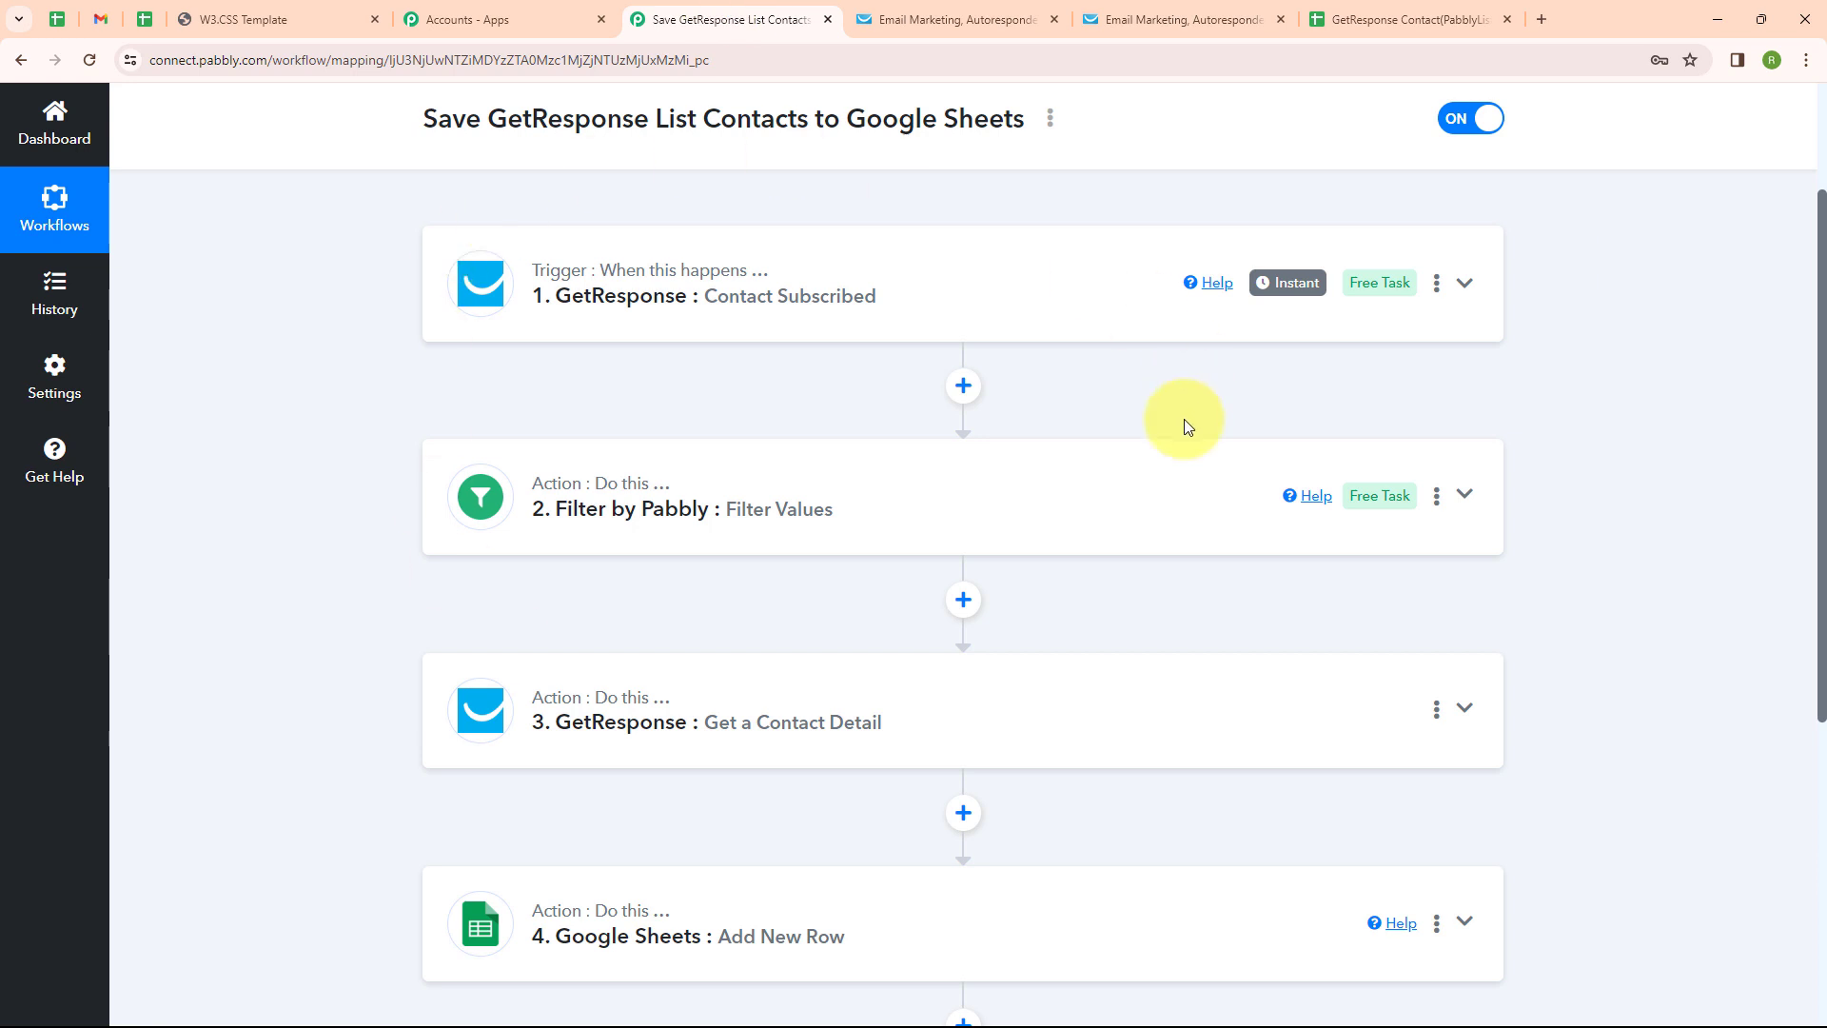